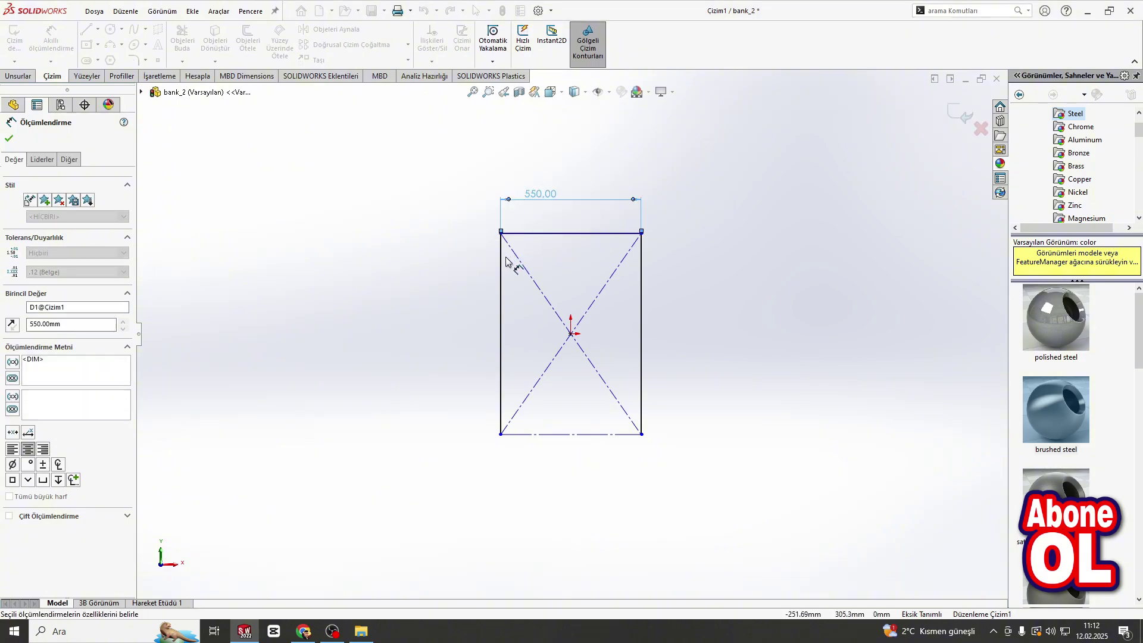
Dimension the rectangle's vertical side and set its height to 700 mm.
{"action": "left_click", "coordinate": [501, 258]}
{"action": "left_click", "coordinate": [469, 256]}
{"action": "type", "text": "650"}
{"action": "key", "text": "Return"}
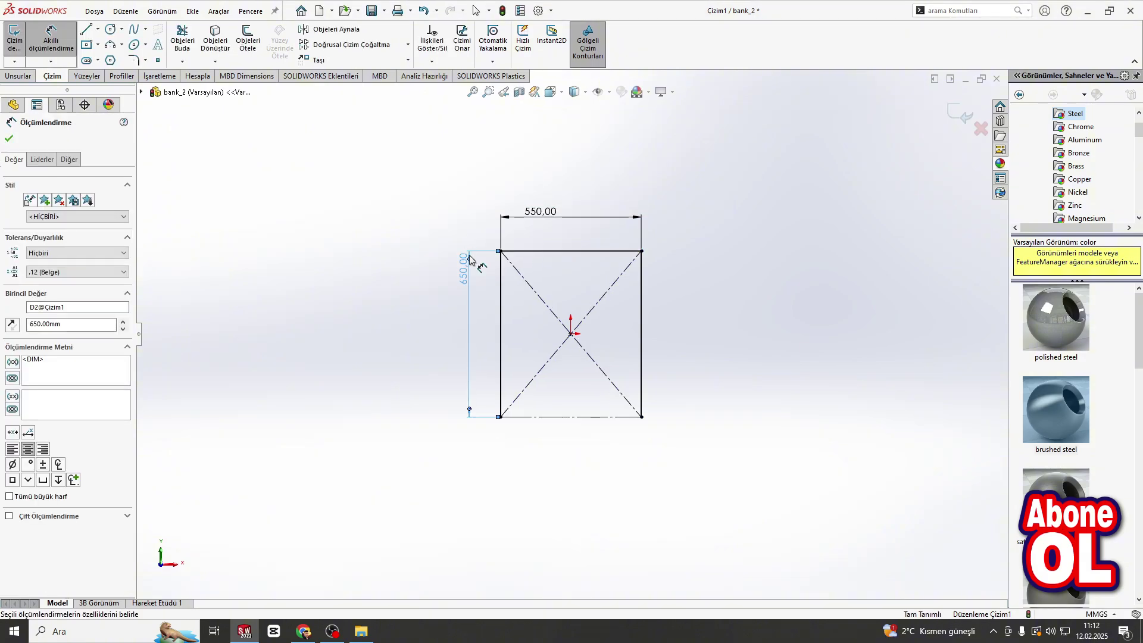
{"action": "double_click", "coordinate": [469, 258]}
{"action": "type", "text": "700"}
{"action": "key", "text": "Return"}
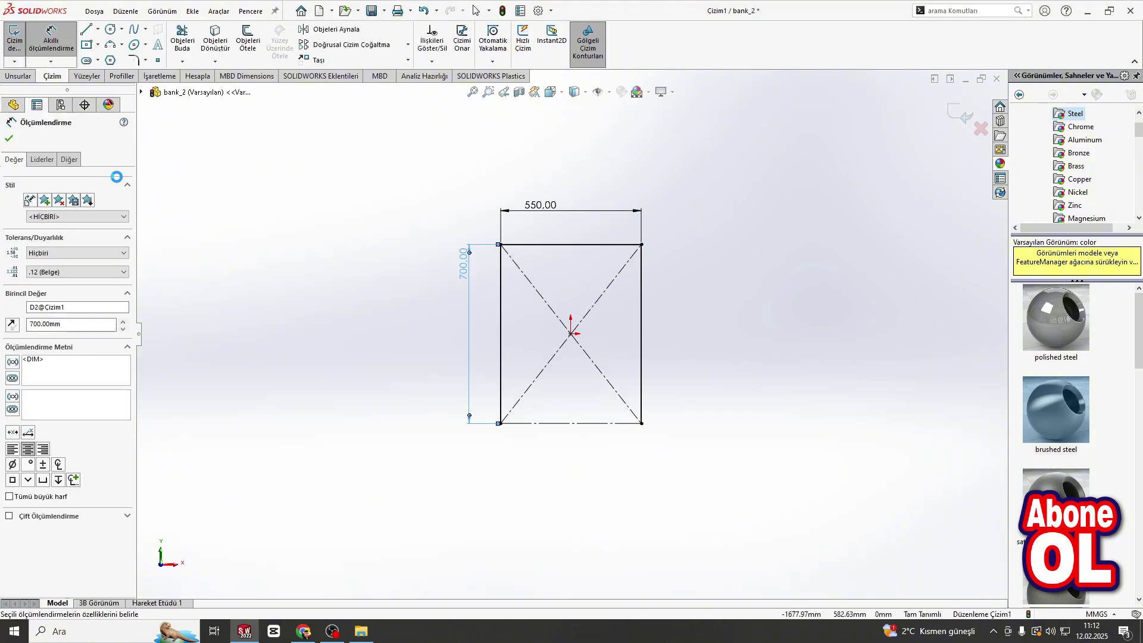
Fillet the rectangle's two upper corners and close the sketch.
{"action": "left_click", "coordinate": [8, 140]}
{"action": "left_click", "coordinate": [134, 60]}
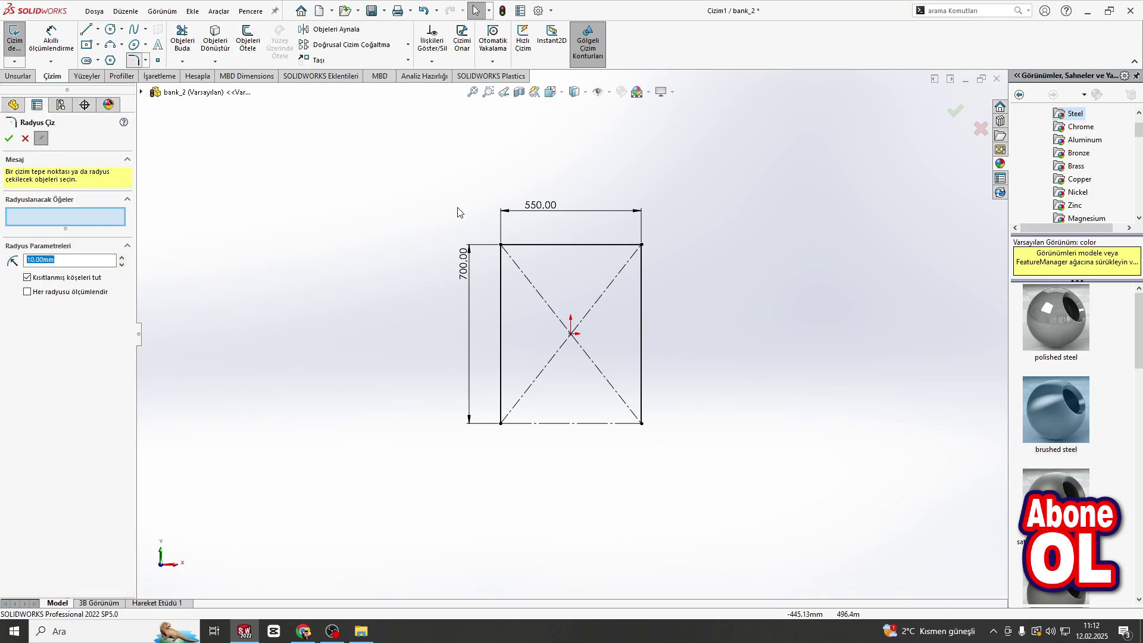
{"action": "left_click", "coordinate": [503, 246]}
{"action": "left_click", "coordinate": [642, 245]}
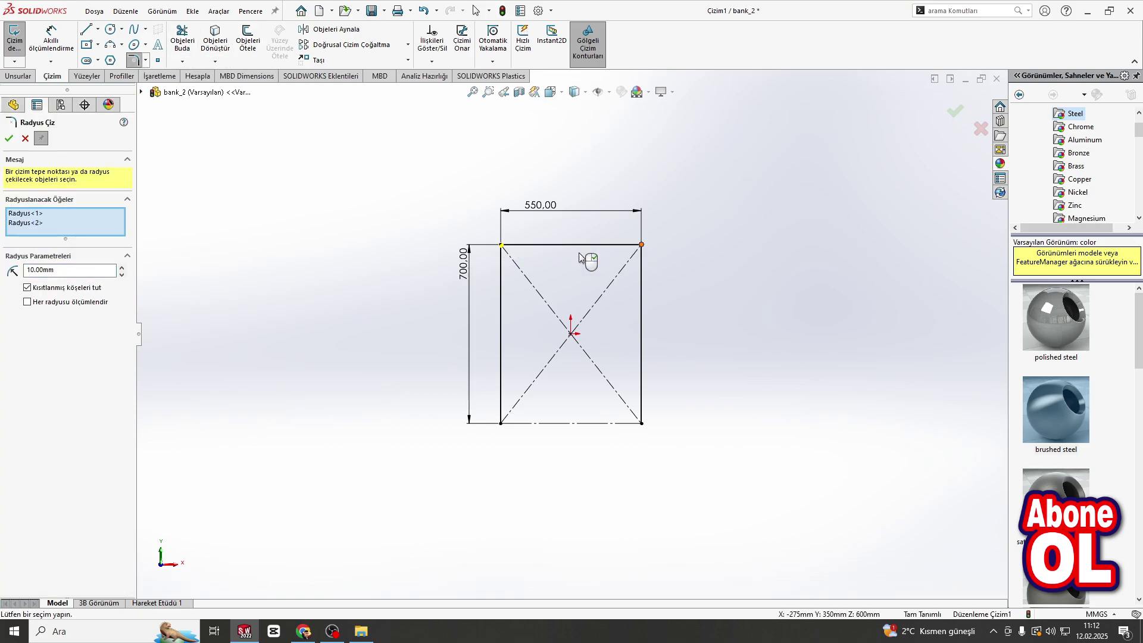
{"action": "left_click", "coordinate": [9, 138]}
{"action": "left_click", "coordinate": [9, 138]}
{"action": "left_click", "coordinate": [950, 119]}
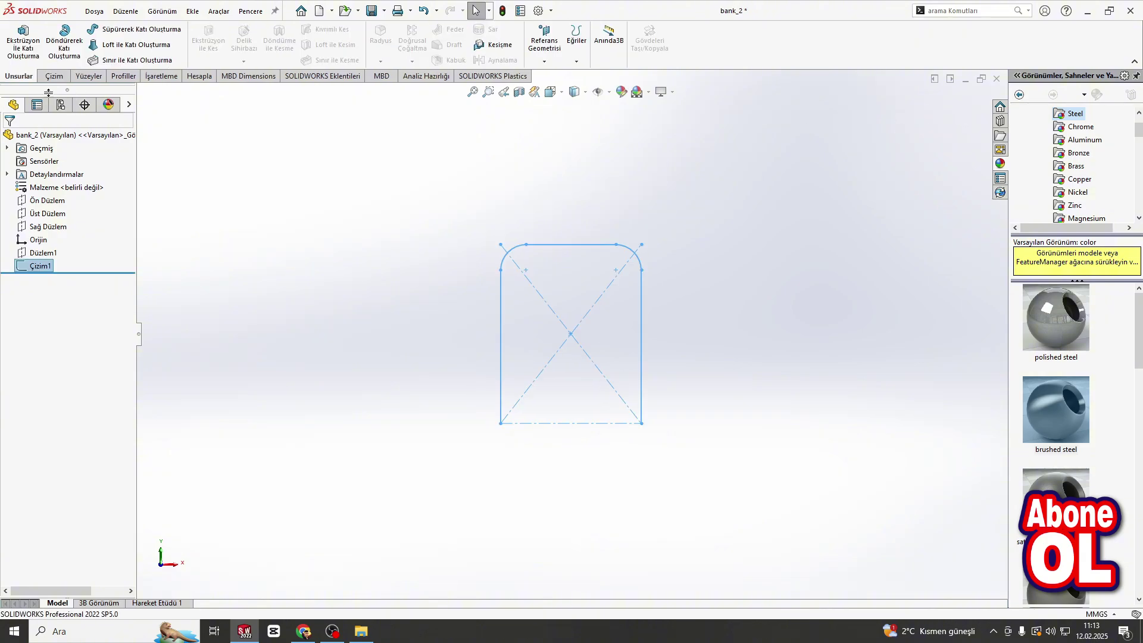
In a new 3D sketch, draw three connected lines forming a base frame between the backrest profile's two lower corners.
{"action": "left_click", "coordinate": [54, 77]}
{"action": "left_click", "coordinate": [15, 62]}
{"action": "left_click", "coordinate": [31, 91]}
{"action": "middle_click_drag", "start_coordinate": [258, 140], "coordinate": [205, 147]}
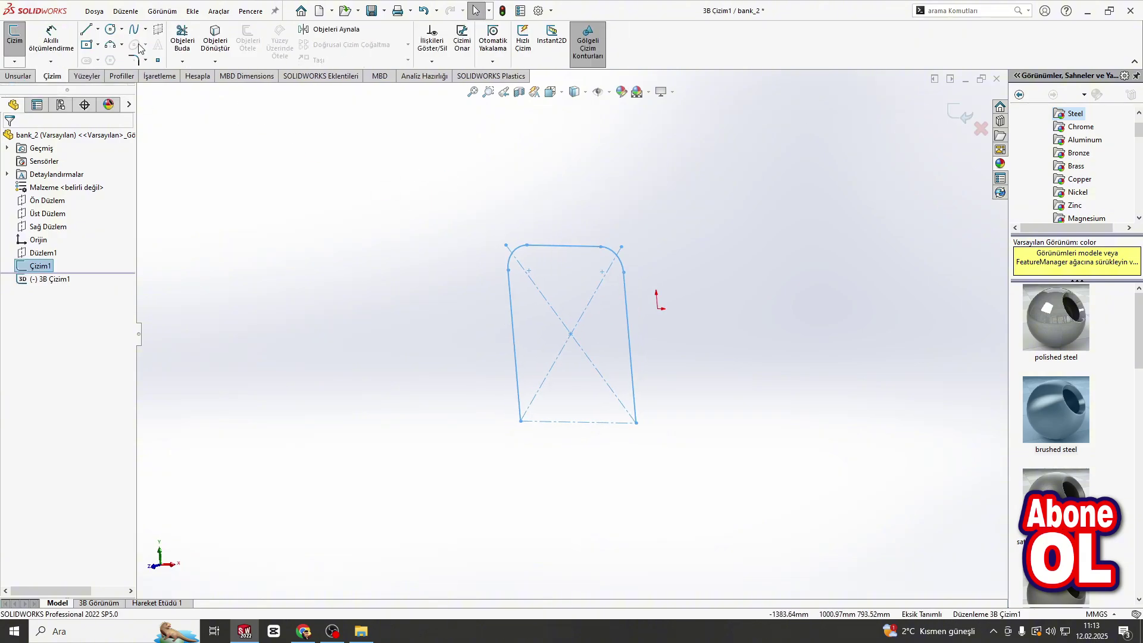
{"action": "left_click", "coordinate": [87, 30]}
{"action": "left_click", "coordinate": [520, 421]}
{"action": "middle_click_drag", "start_coordinate": [521, 421], "coordinate": [645, 416]}
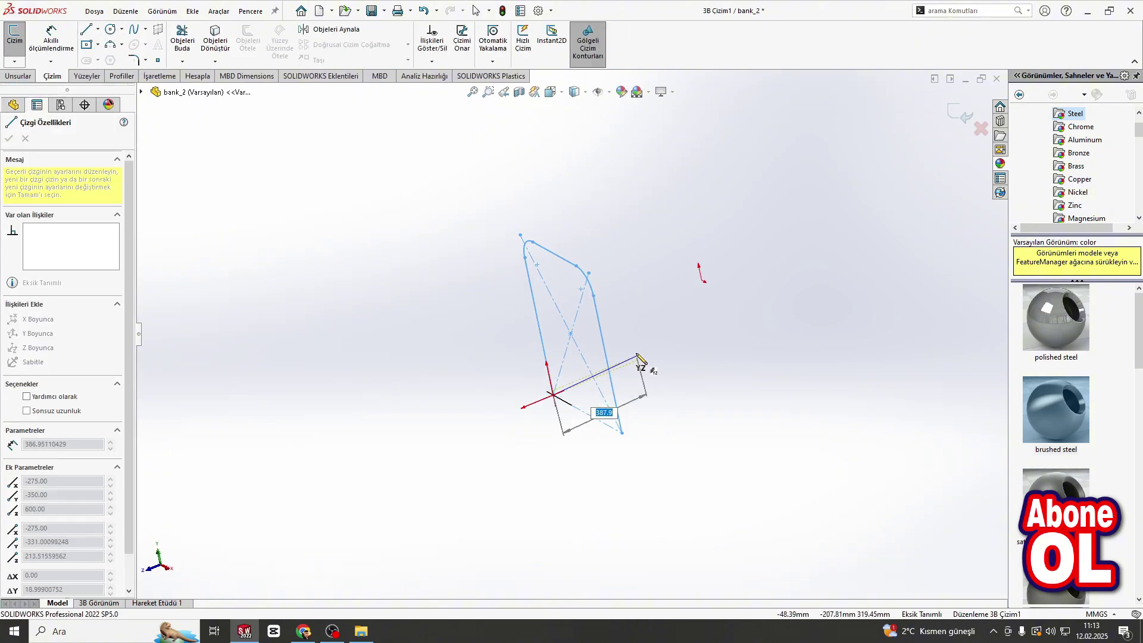
{"action": "left_click", "coordinate": [642, 359]}
{"action": "left_click", "coordinate": [700, 391]}
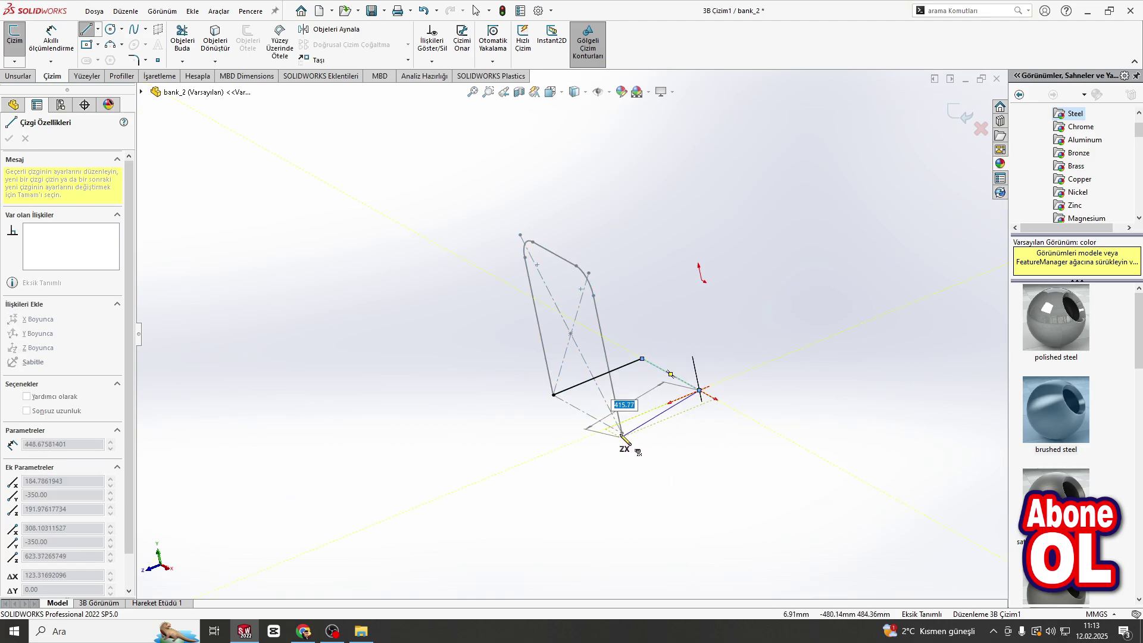
{"action": "left_click", "coordinate": [622, 433]}
{"action": "key", "text": "Escape"}
Make the two side lines of the base frame parallel.
{"action": "left_click", "coordinate": [656, 414]}
{"action": "left_click", "coordinate": [629, 364], "text": "ctrl"}
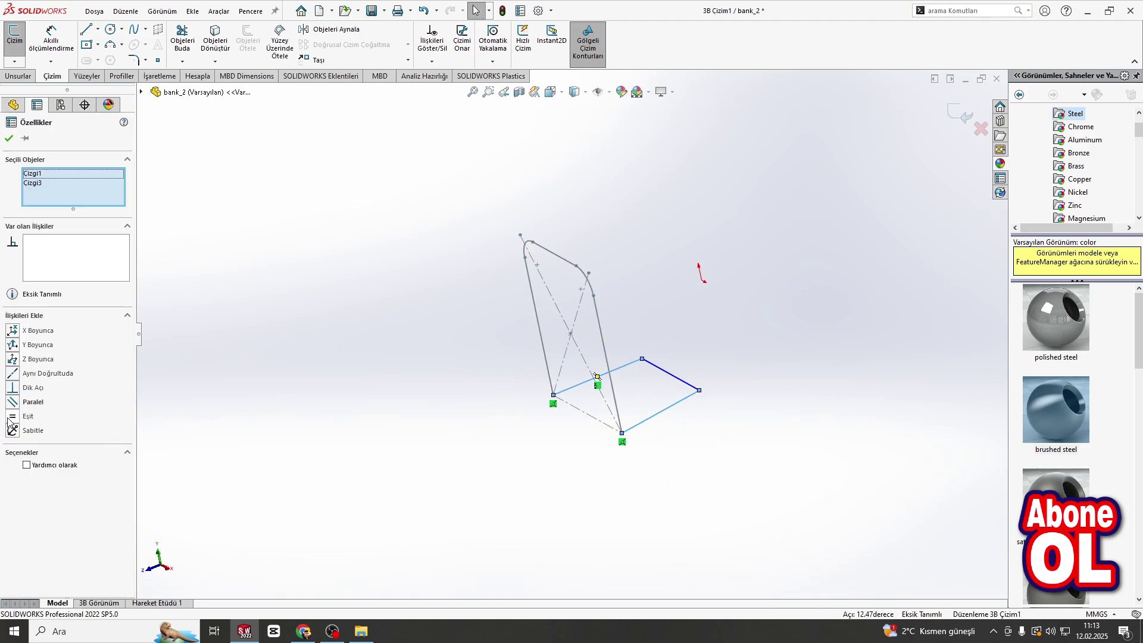
{"action": "left_click", "coordinate": [14, 403]}
{"action": "key", "text": "Escape"}
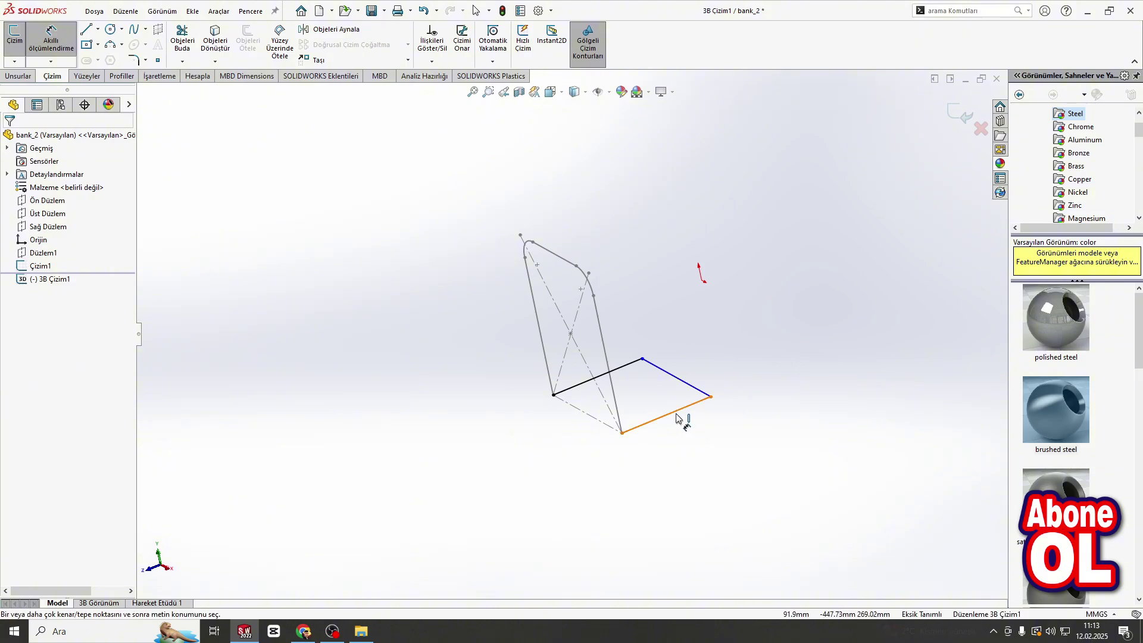
Dimension the base frame's side line as 300 mm.
{"action": "left_click", "coordinate": [676, 414]}
{"action": "left_click", "coordinate": [686, 435]}
{"action": "type", "text": "300"}
{"action": "key", "text": "Return"}
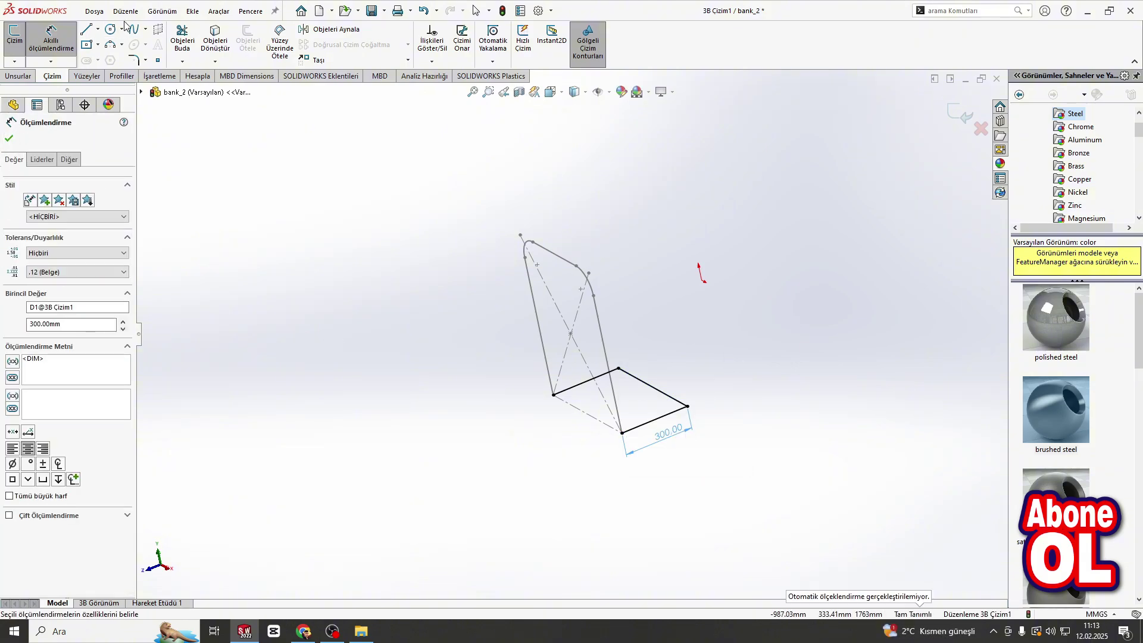
Draw a crossbar line along X between the two uprights of the backrest profile.
{"action": "left_click", "coordinate": [87, 30]}
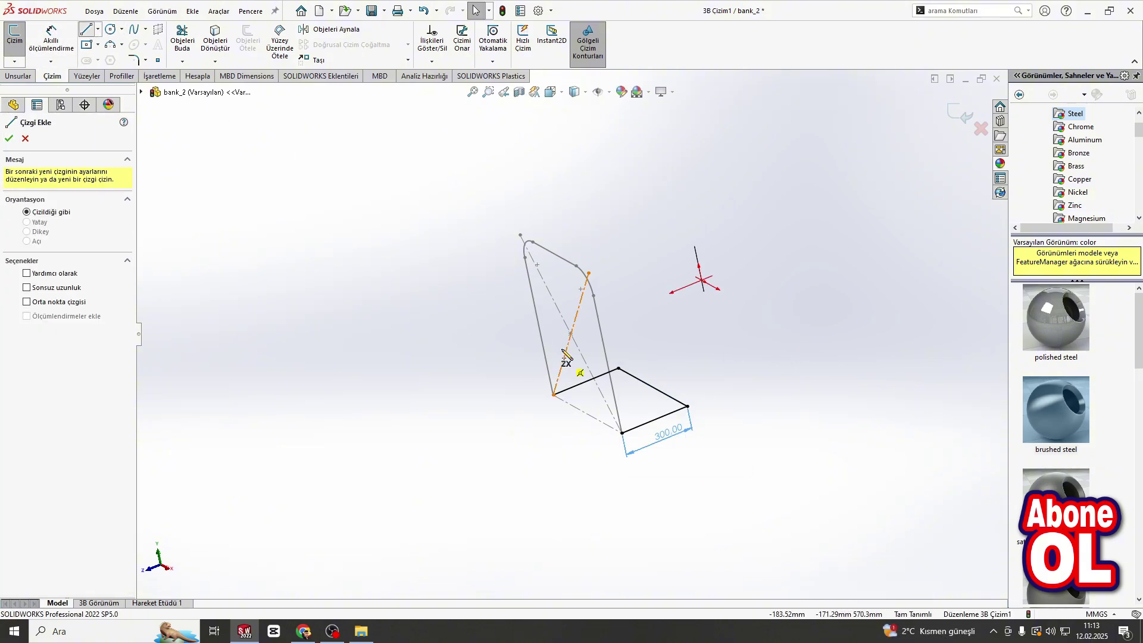
{"action": "left_click", "coordinate": [534, 306]}
{"action": "left_click", "coordinate": [603, 345]}
{"action": "key", "text": "Escape"}
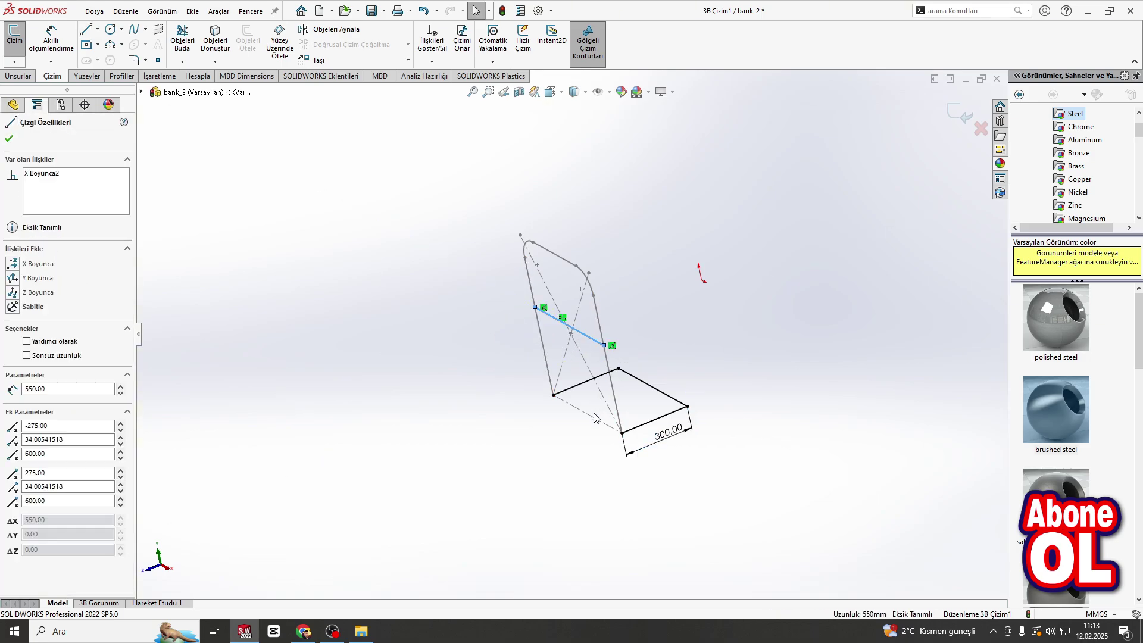
{"action": "left_click", "coordinate": [583, 419], "text": "ctrl"}
{"action": "left_click", "coordinate": [334, 365]}
{"action": "scroll", "coordinate": [598, 366], "scroll_direction": "down", "scroll_amount": 3}
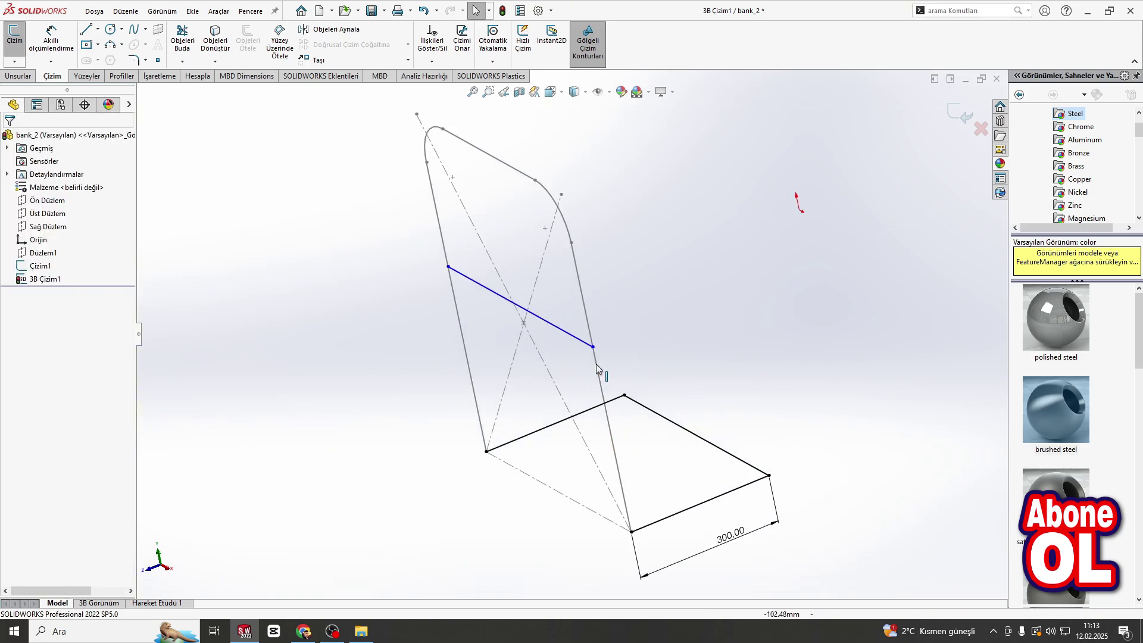
{"action": "left_click_drag", "start_coordinate": [592, 347], "coordinate": [594, 348]}
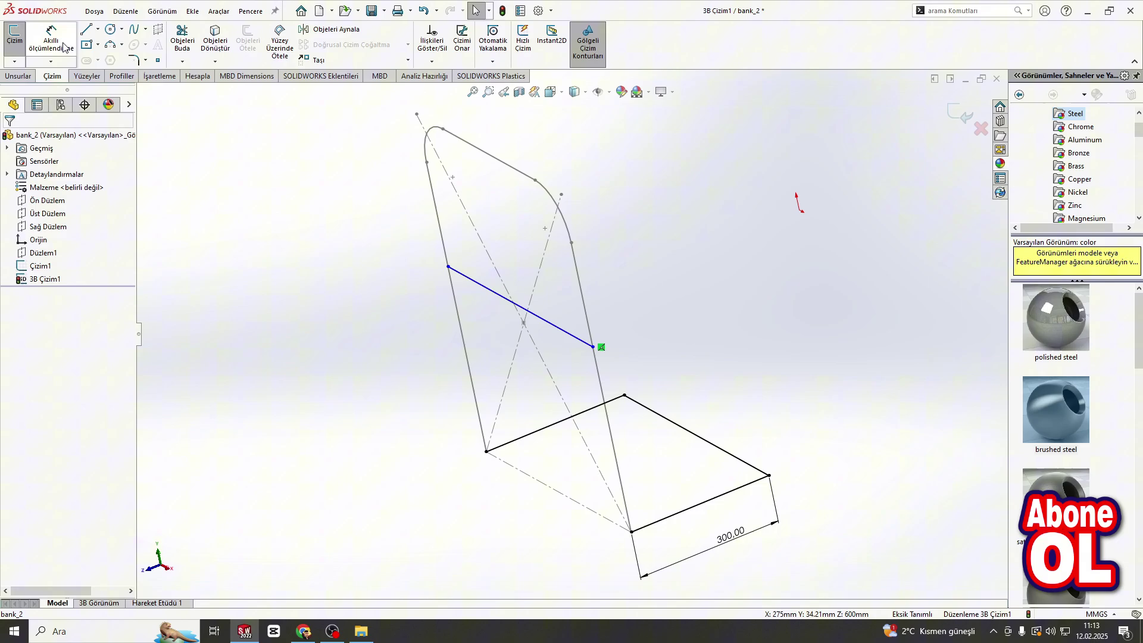
Set the crossbar's distance from the base frame's side line to 400 mm and close the 3D sketch.
{"action": "left_click", "coordinate": [600, 350]}
{"action": "left_click", "coordinate": [826, 413]}
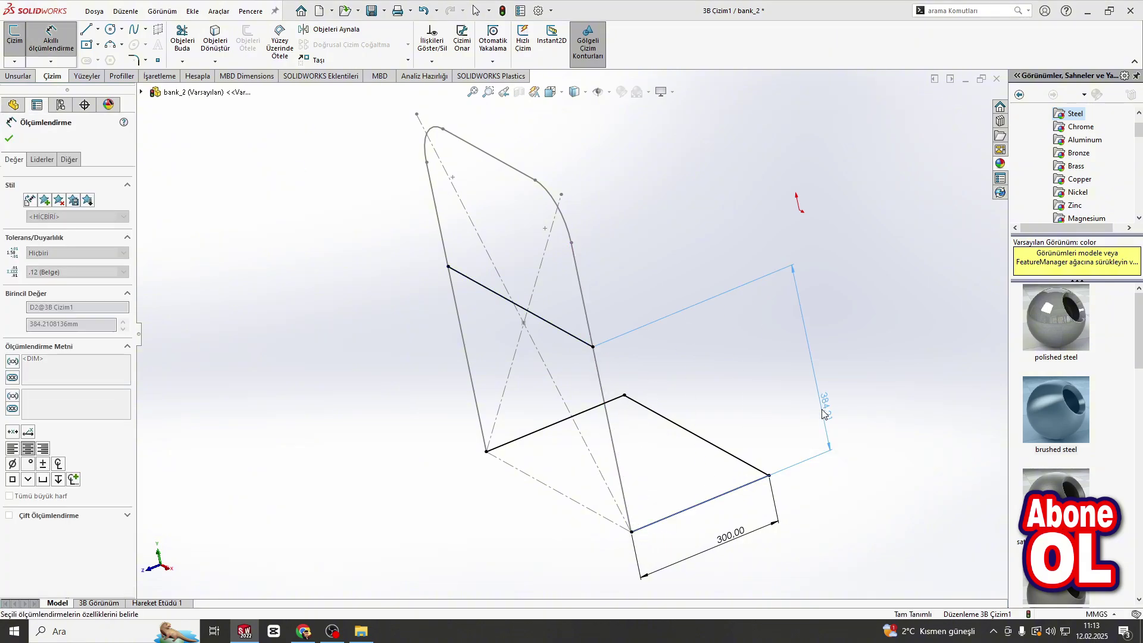
{"action": "type", "text": "400"}
{"action": "key", "text": "Return"}
{"action": "left_click", "coordinate": [961, 113]}
Create an iso square tube 30 x 30 x 2.6 structural member along the backrest and base lines, with the crossbar as a second group.
{"action": "left_click", "coordinate": [118, 78]}
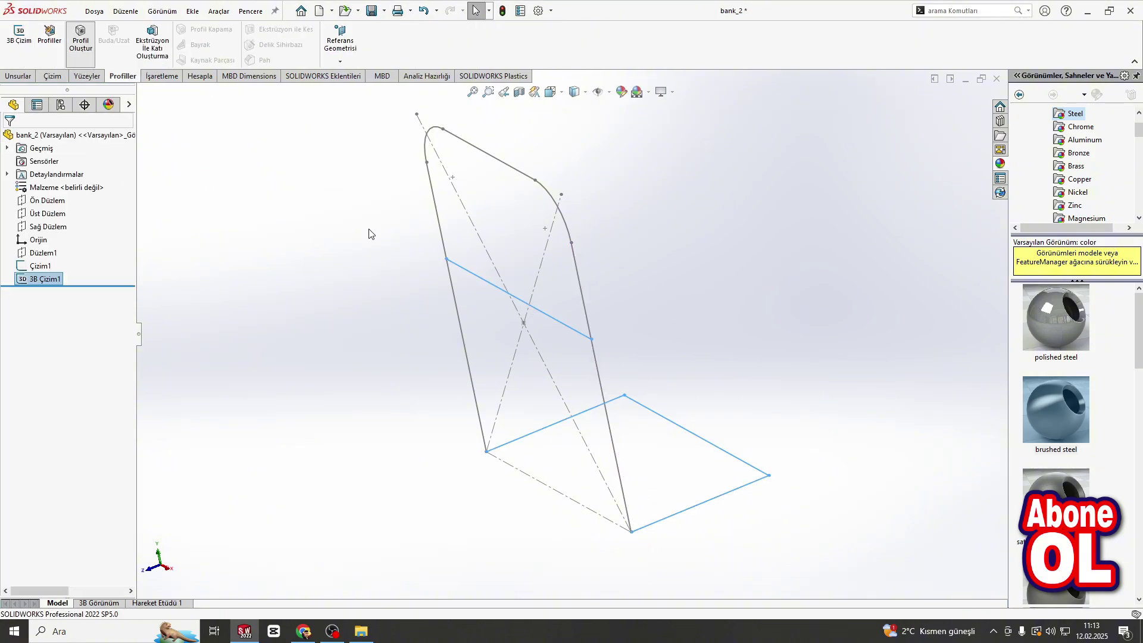
{"action": "left_click", "coordinate": [431, 161]}
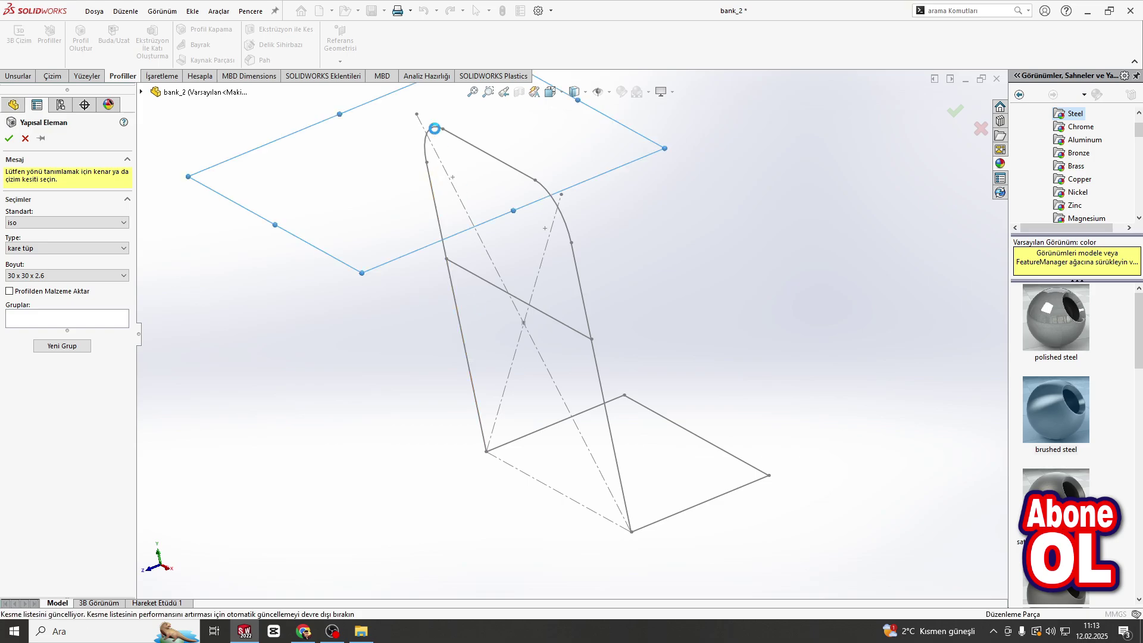
{"action": "left_click", "coordinate": [434, 128]}
{"action": "left_click", "coordinate": [479, 150]}
{"action": "left_click", "coordinate": [556, 203]}
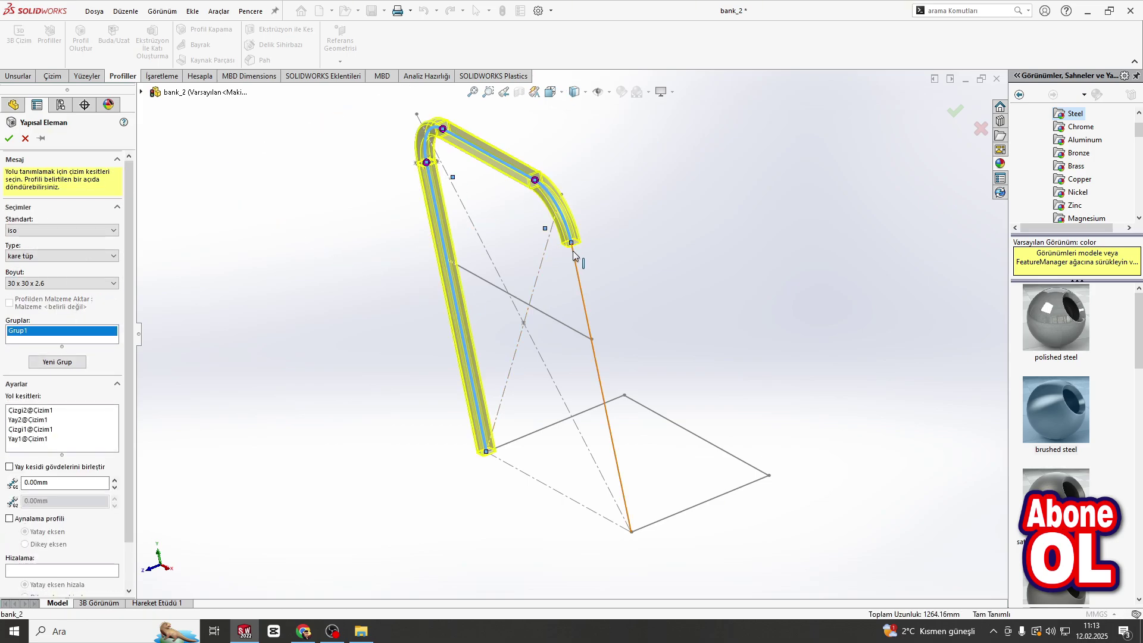
{"action": "left_click", "coordinate": [573, 254]}
{"action": "left_click", "coordinate": [699, 505]}
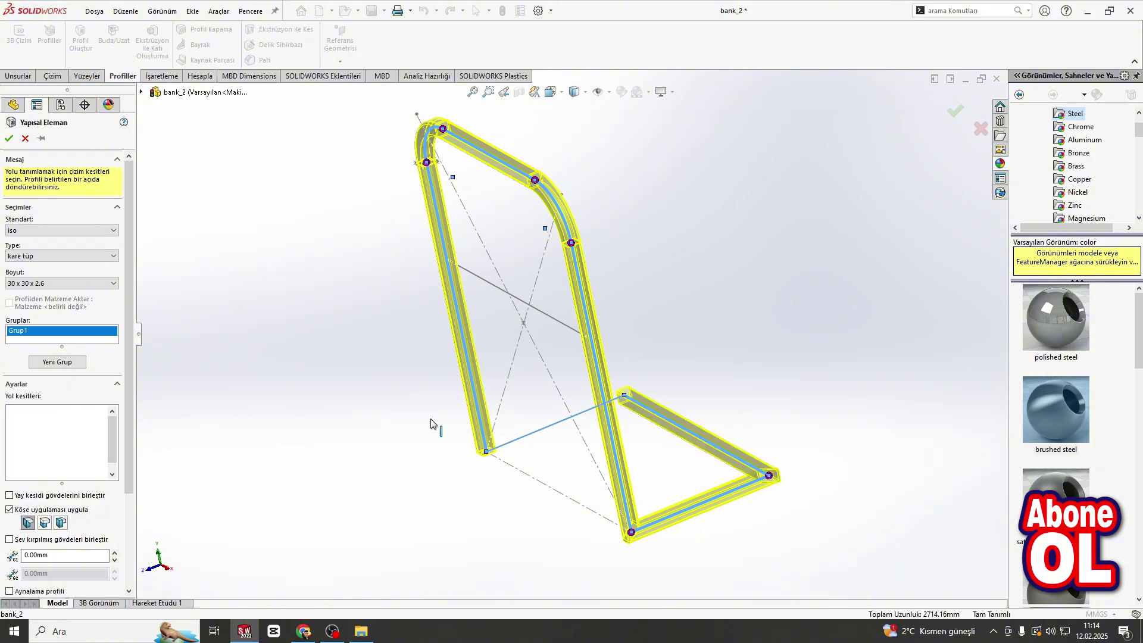
{"action": "left_click", "coordinate": [57, 361]}
{"action": "left_click", "coordinate": [464, 269]}
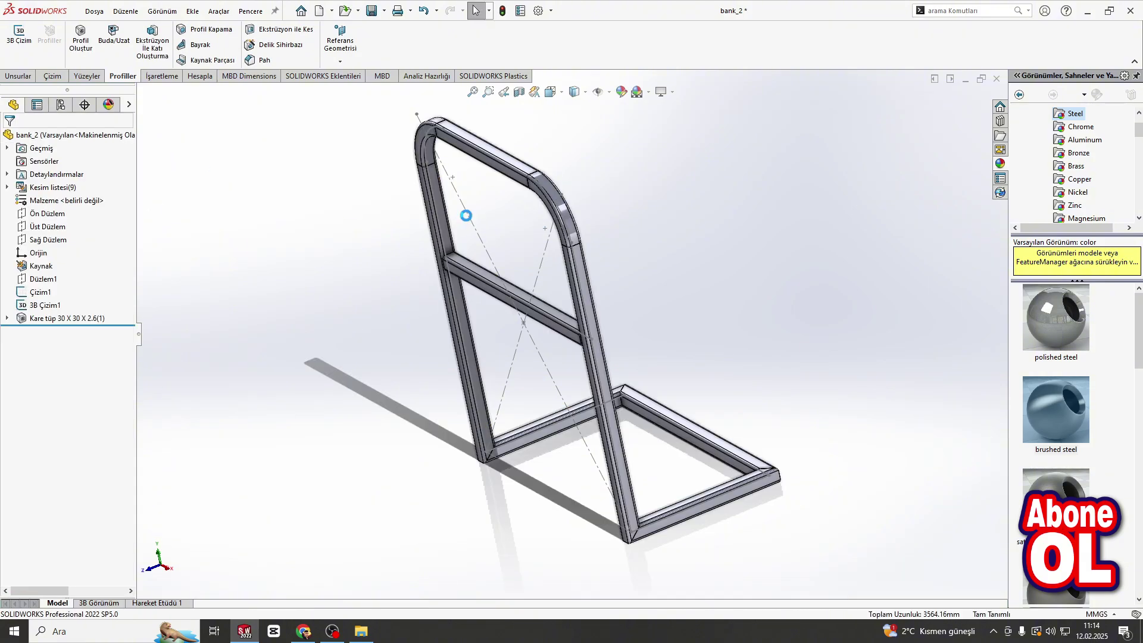
Hide the backrest sketch and the 3D sketch so only the tube frame is displayed.
{"action": "right_click", "coordinate": [466, 213]}
{"action": "left_click", "coordinate": [475, 194]}
{"action": "scroll", "coordinate": [504, 266], "scroll_direction": "down", "scroll_amount": 5}
{"action": "scroll", "coordinate": [534, 308], "scroll_direction": "up", "scroll_amount": 5}
{"action": "middle_click_drag", "start_coordinate": [535, 308], "coordinate": [559, 289]}
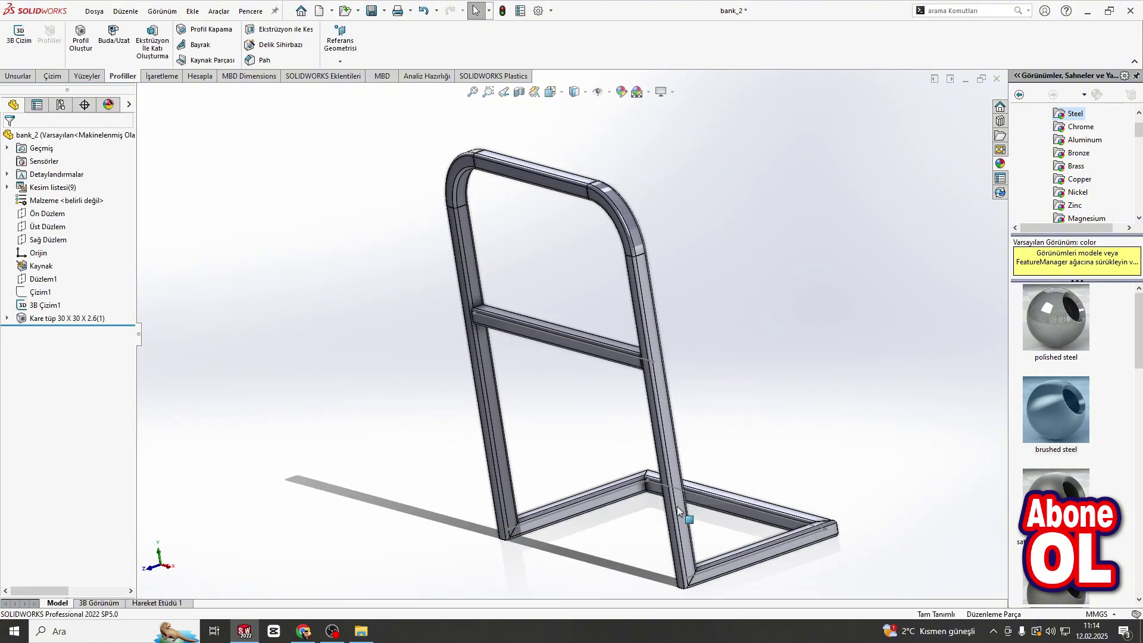
{"action": "scroll", "coordinate": [524, 523], "scroll_direction": "down", "scroll_amount": 2}
{"action": "right_click", "coordinate": [531, 513]}
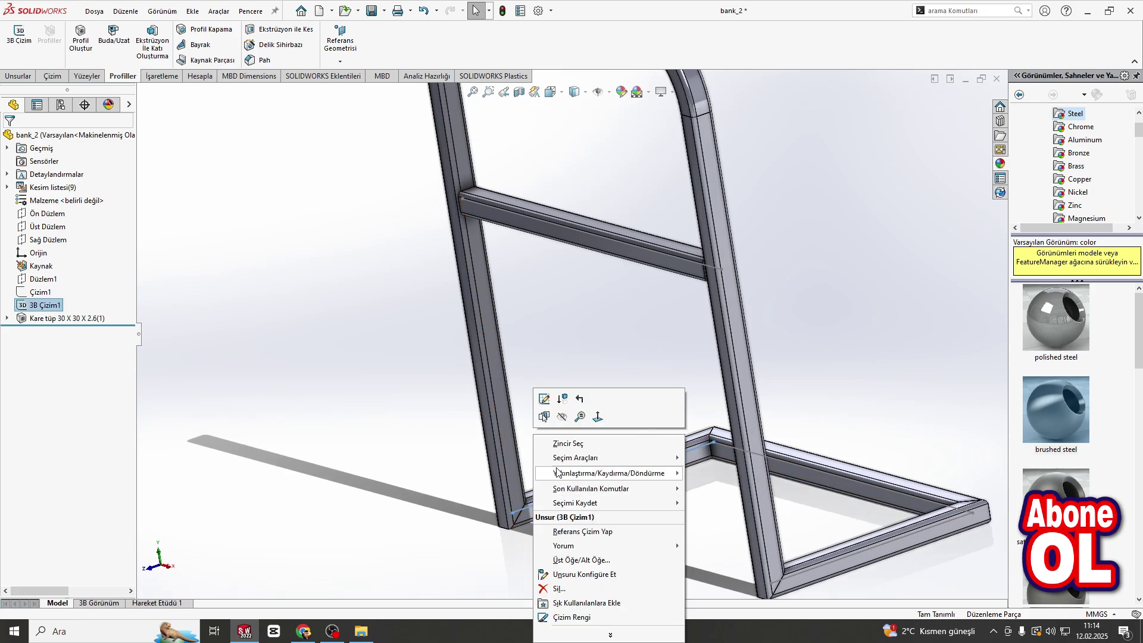
{"action": "left_click", "coordinate": [543, 415]}
Start a sketch on the underside face of the base frame's tube.
{"action": "scroll", "coordinate": [579, 527], "scroll_direction": "up", "scroll_amount": 5}
{"action": "middle_click_drag", "start_coordinate": [581, 524], "coordinate": [591, 269]}
{"action": "scroll", "coordinate": [592, 268], "scroll_direction": "down", "scroll_amount": 5}
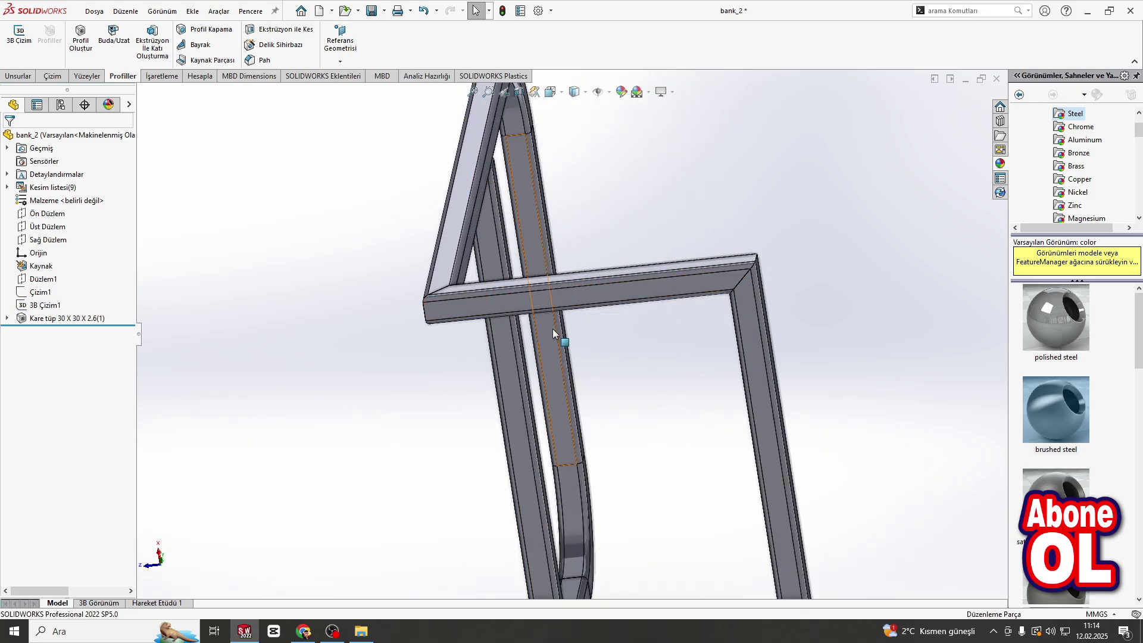
{"action": "scroll", "coordinate": [579, 320], "scroll_direction": "up", "scroll_amount": 5}
{"action": "scroll", "coordinate": [585, 309], "scroll_direction": "down", "scroll_amount": 5}
{"action": "scroll", "coordinate": [586, 333], "scroll_direction": "up", "scroll_amount": 4}
{"action": "scroll", "coordinate": [589, 343], "scroll_direction": "down", "scroll_amount": 4}
{"action": "left_click", "coordinate": [606, 332]}
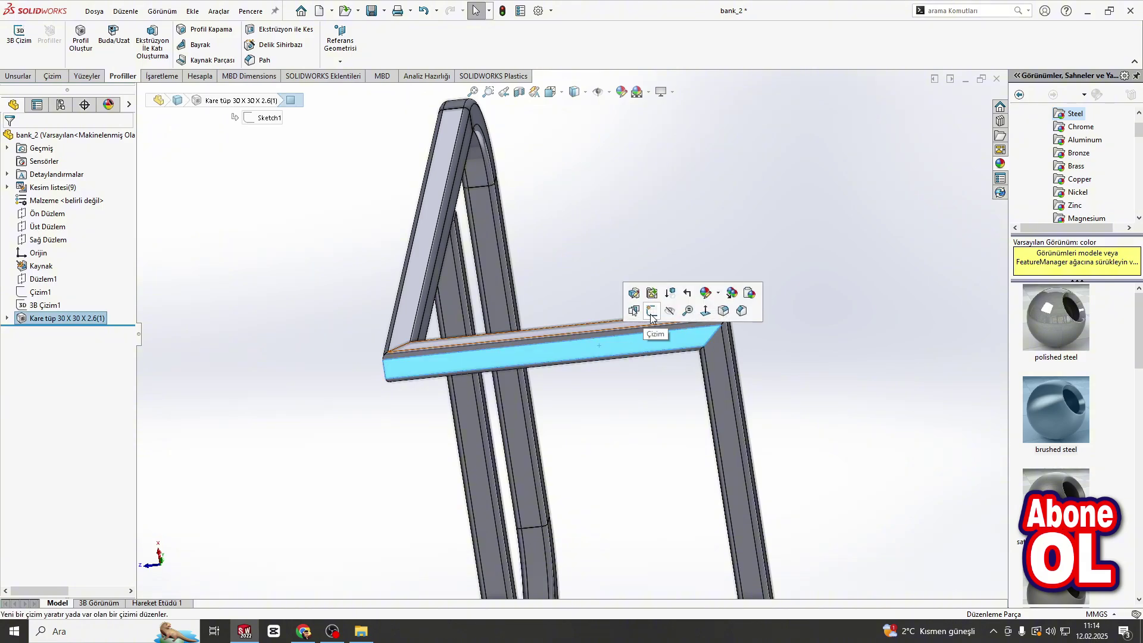
{"action": "left_click", "coordinate": [652, 312]}
Draw a vertical centreline in three segments along the left base tube and make the segments equal in length.
{"action": "left_click", "coordinate": [99, 30]}
{"action": "left_click", "coordinate": [94, 67]}
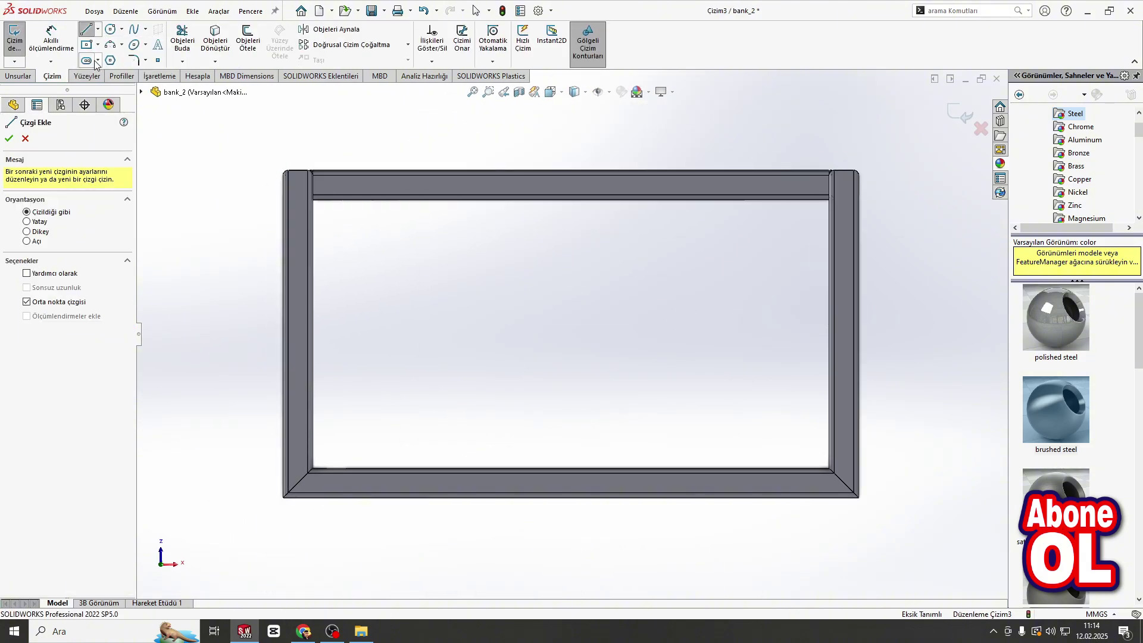
{"action": "left_click", "coordinate": [98, 30]}
{"action": "left_click", "coordinate": [104, 53]}
{"action": "left_click", "coordinate": [297, 170]}
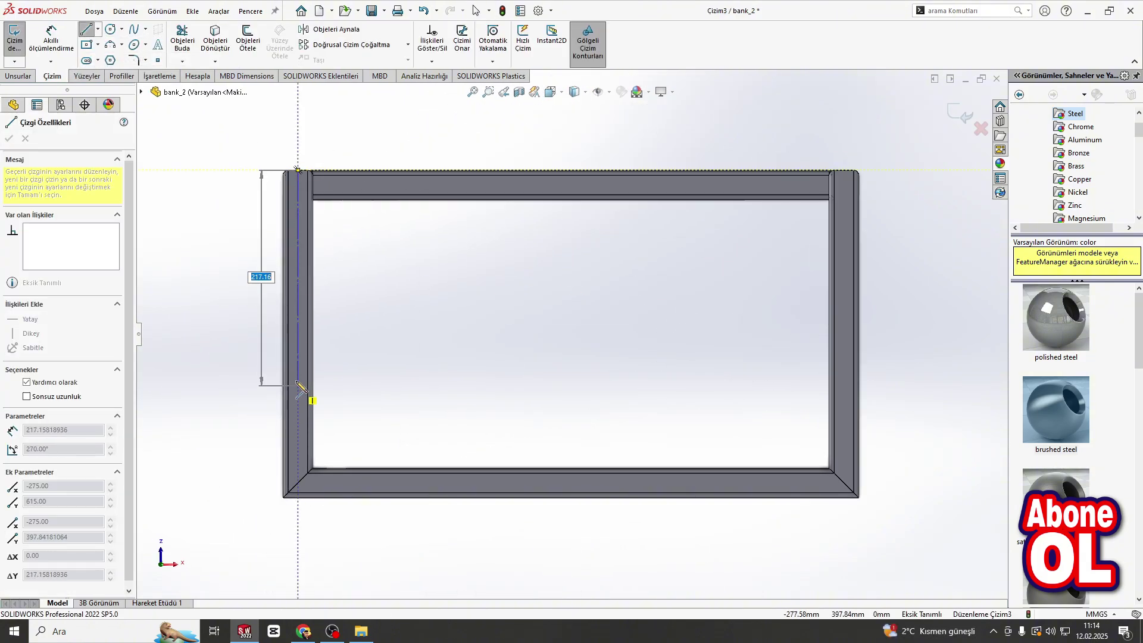
{"action": "double_click", "coordinate": [297, 498]}
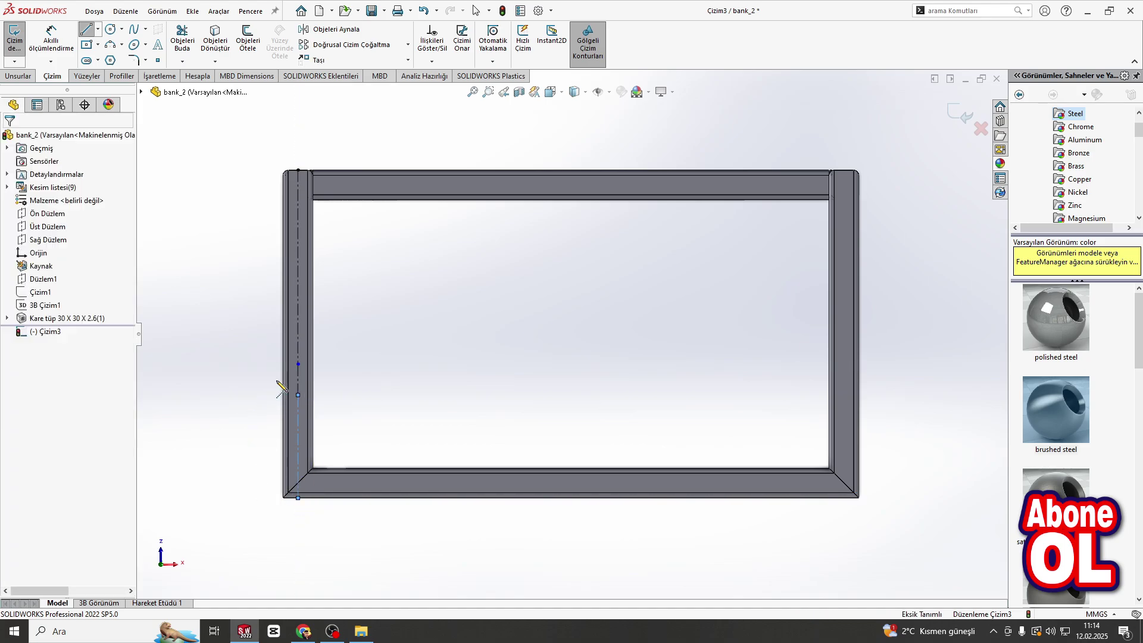
{"action": "left_click_drag", "start_coordinate": [221, 157], "coordinate": [366, 548]}
{"action": "key", "text": "Escape"}
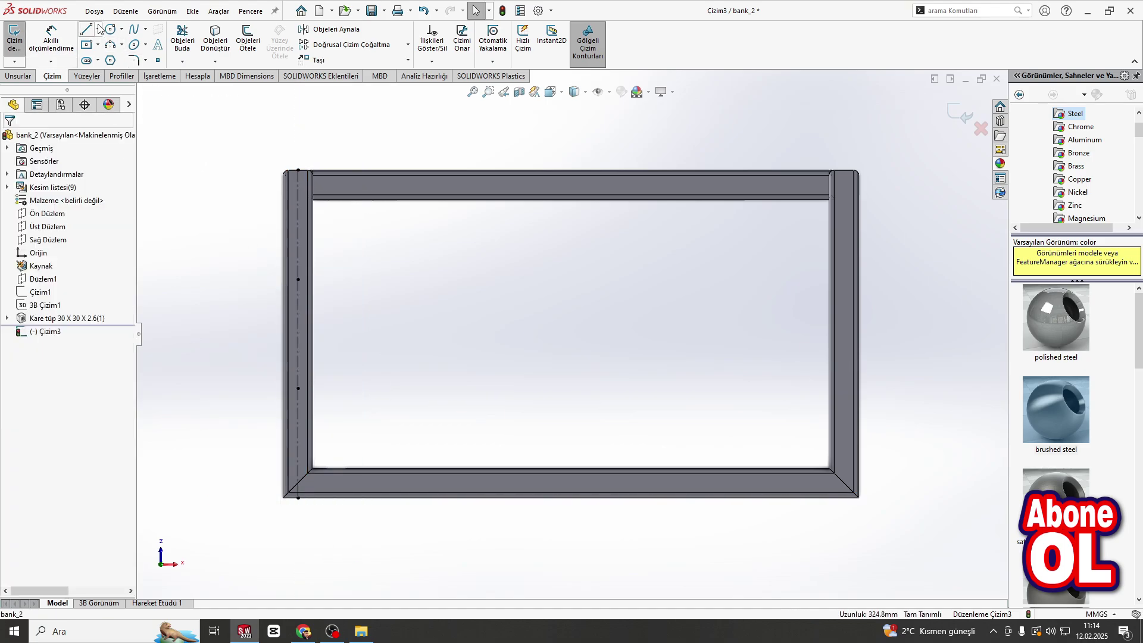
Draw a vertical centreline in three segments along the middle of the right base tube.
{"action": "left_click", "coordinate": [98, 29]}
{"action": "left_click", "coordinate": [97, 29]}
{"action": "left_click", "coordinate": [111, 59]}
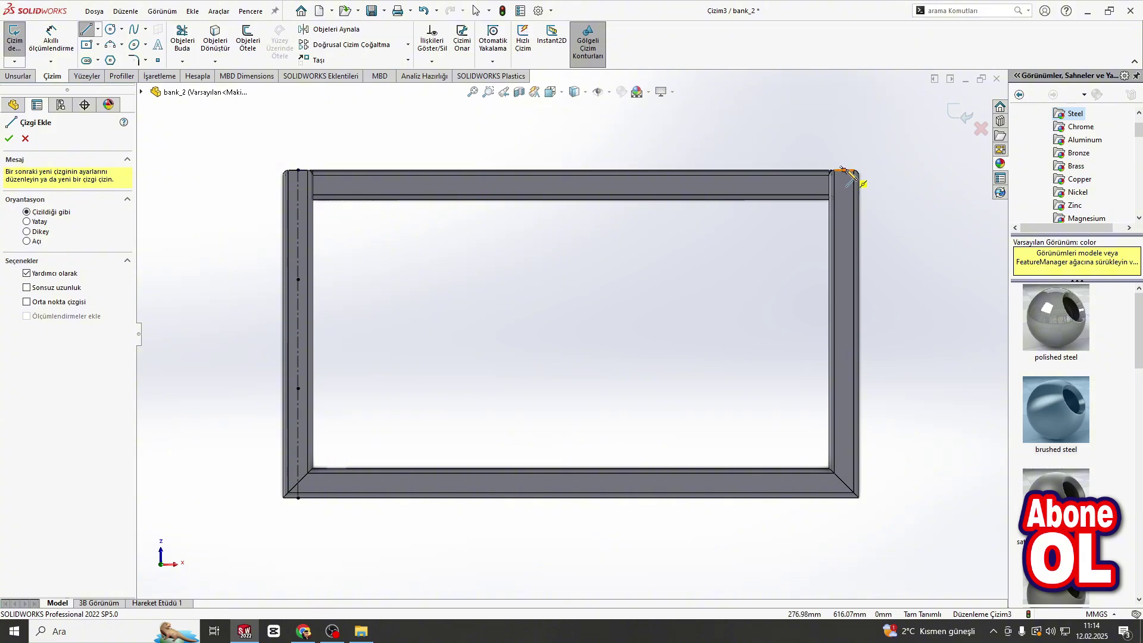
{"action": "left_click", "coordinate": [844, 171]}
{"action": "double_click", "coordinate": [843, 497]}
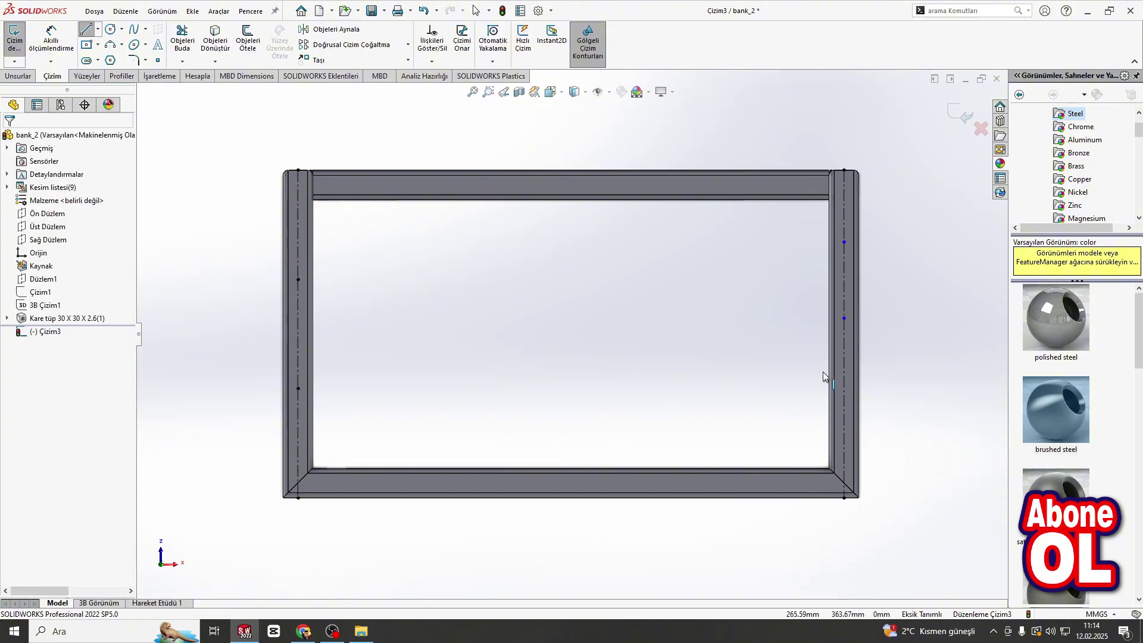
Try to add an equal relation to the right tube's three centreline segments.
{"action": "left_click_drag", "start_coordinate": [762, 132], "coordinate": [906, 553]}
{"action": "left_click", "coordinate": [277, 193]}
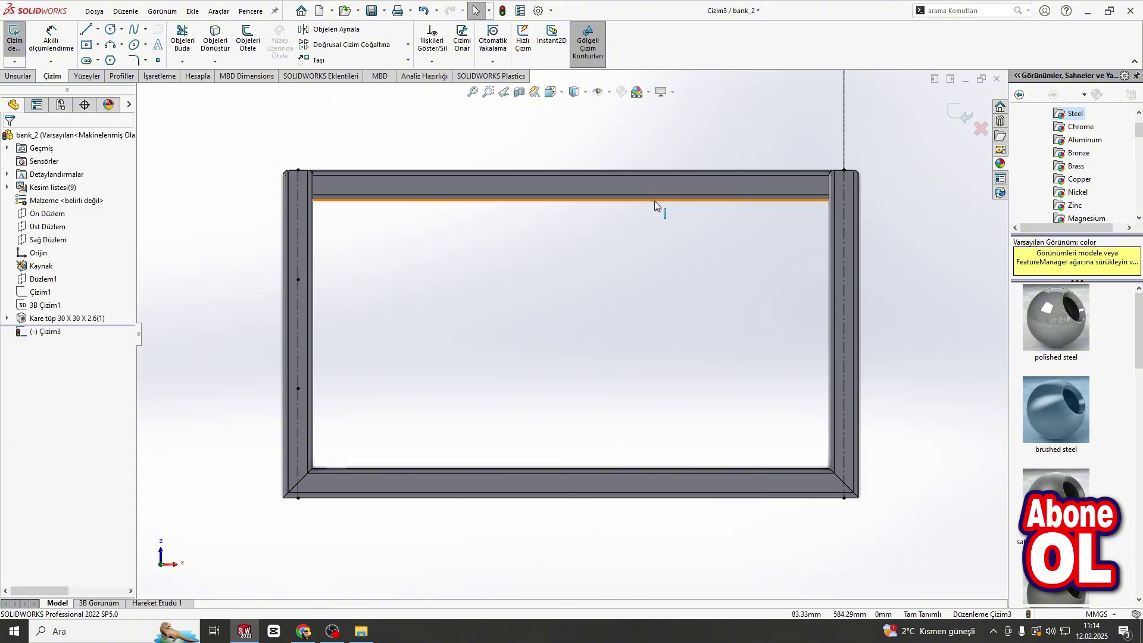
{"action": "key", "text": "ctrl+z"}
{"action": "left_click", "coordinate": [844, 235]}
{"action": "left_click", "coordinate": [845, 274], "text": "ctrl"}
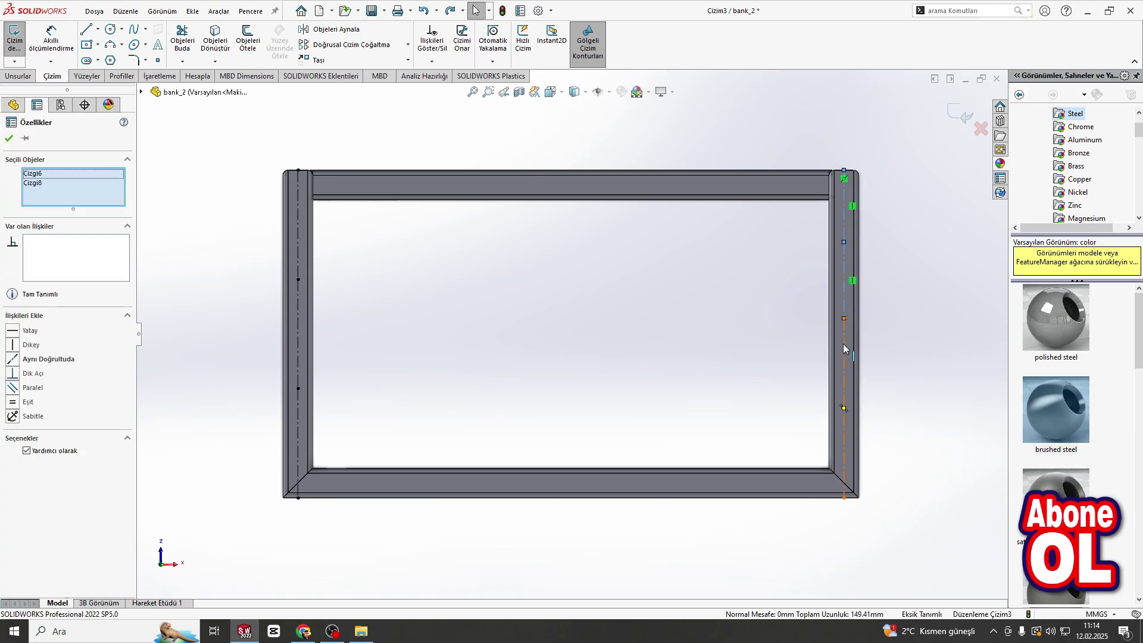
{"action": "left_click", "coordinate": [843, 350], "text": "ctrl"}
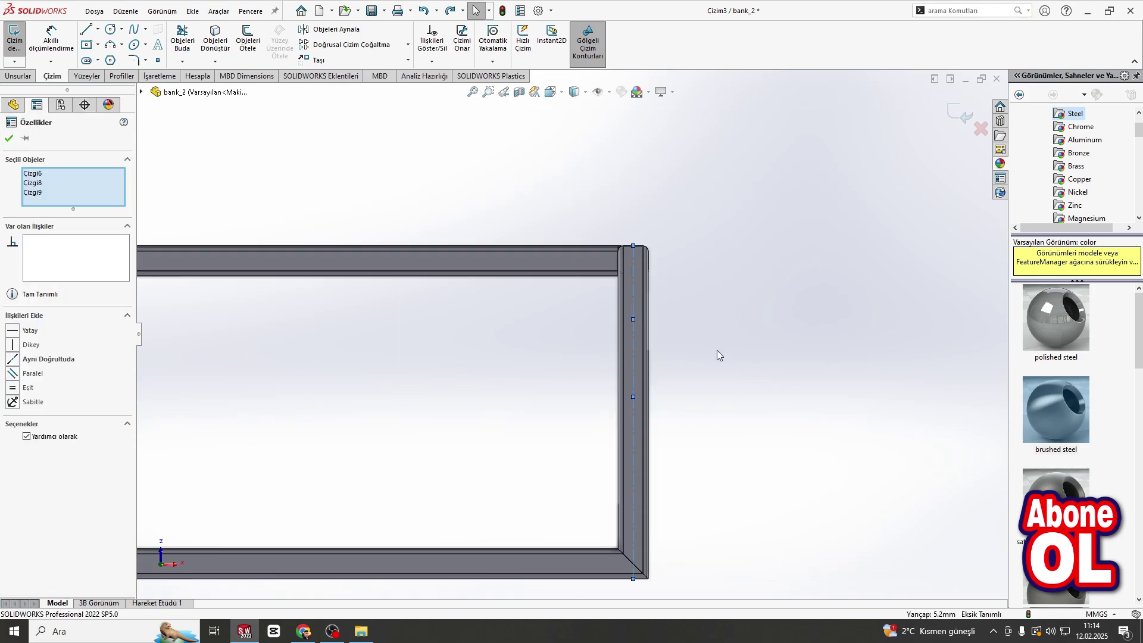
{"action": "left_click", "coordinate": [717, 350]}
Make the three centreline segments along the right base tube equal in length.
{"action": "left_click_drag", "start_coordinate": [633, 499], "coordinate": [634, 464]}
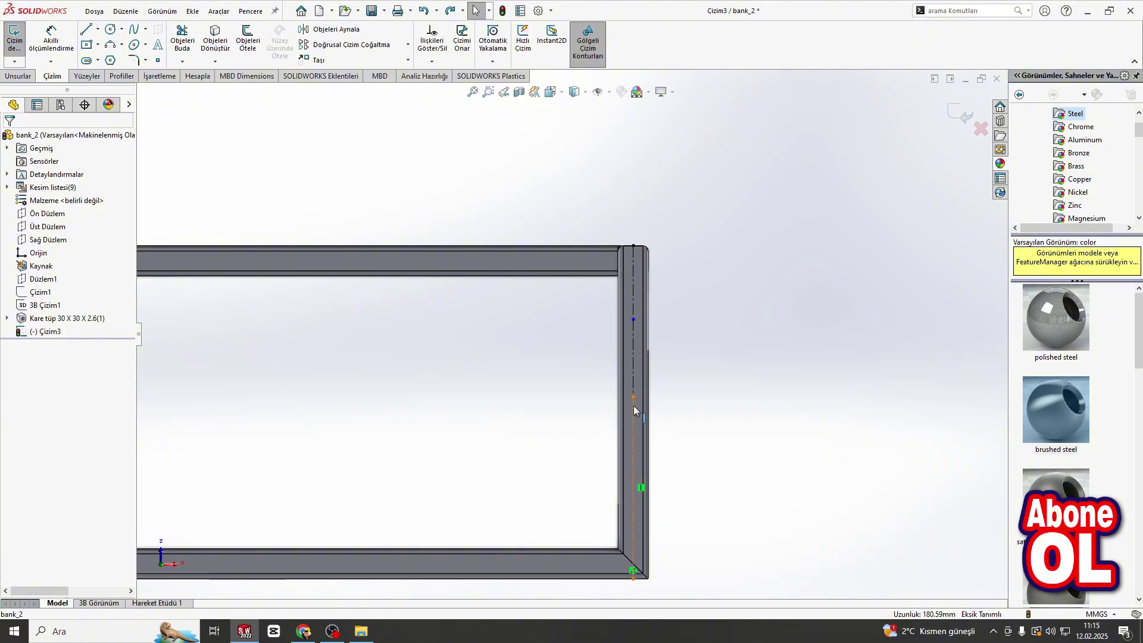
{"action": "left_click_drag", "start_coordinate": [634, 397], "coordinate": [633, 444]}
{"action": "left_click", "coordinate": [633, 299]}
{"action": "left_click", "coordinate": [633, 381], "text": "ctrl"}
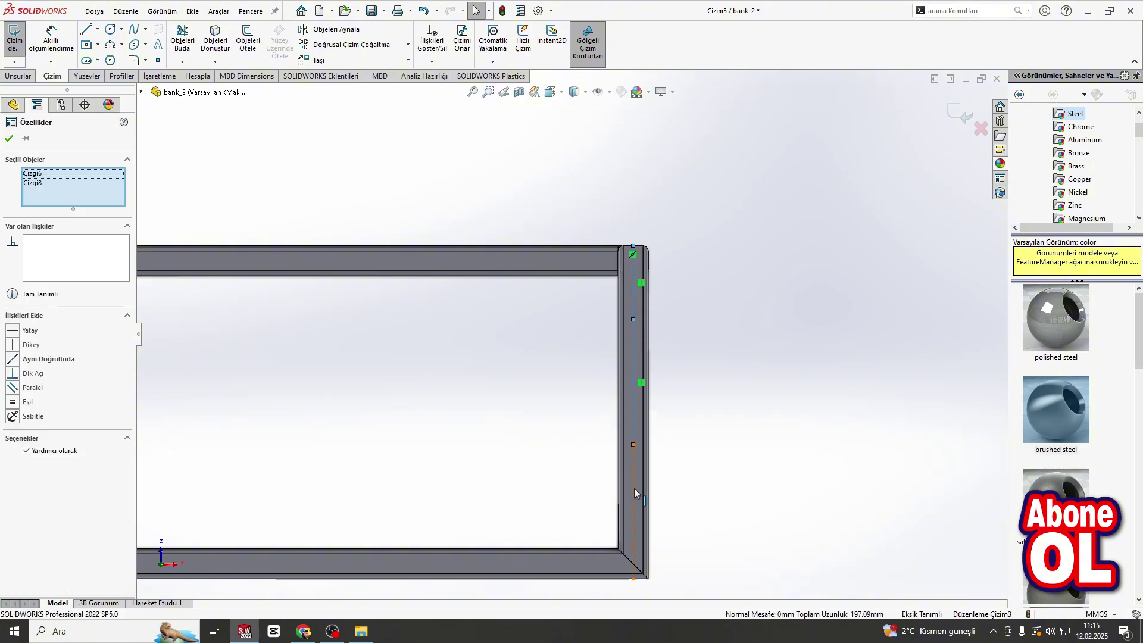
{"action": "left_click", "coordinate": [634, 493], "text": "ctrl"}
{"action": "left_click", "coordinate": [760, 328]}
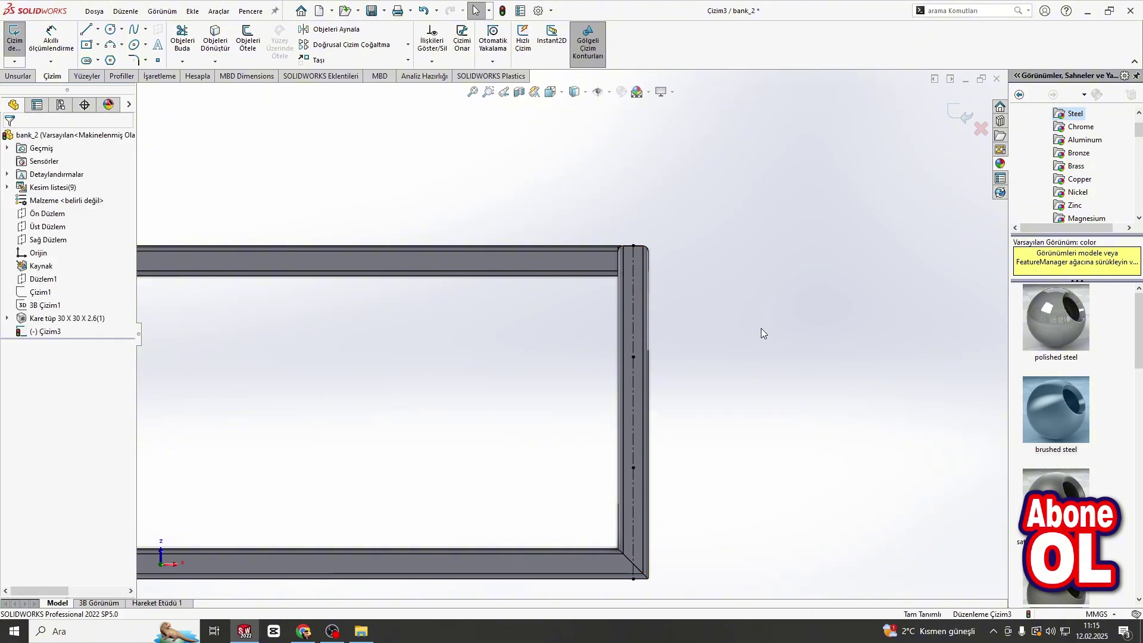
Draw a horizontal centreline in three segments along the front base tube, from its left outer edge to its right outer edge.
{"action": "scroll", "coordinate": [760, 327], "scroll_direction": "up", "scroll_amount": 5}
{"action": "scroll", "coordinate": [379, 433], "scroll_direction": "down", "scroll_amount": 5}
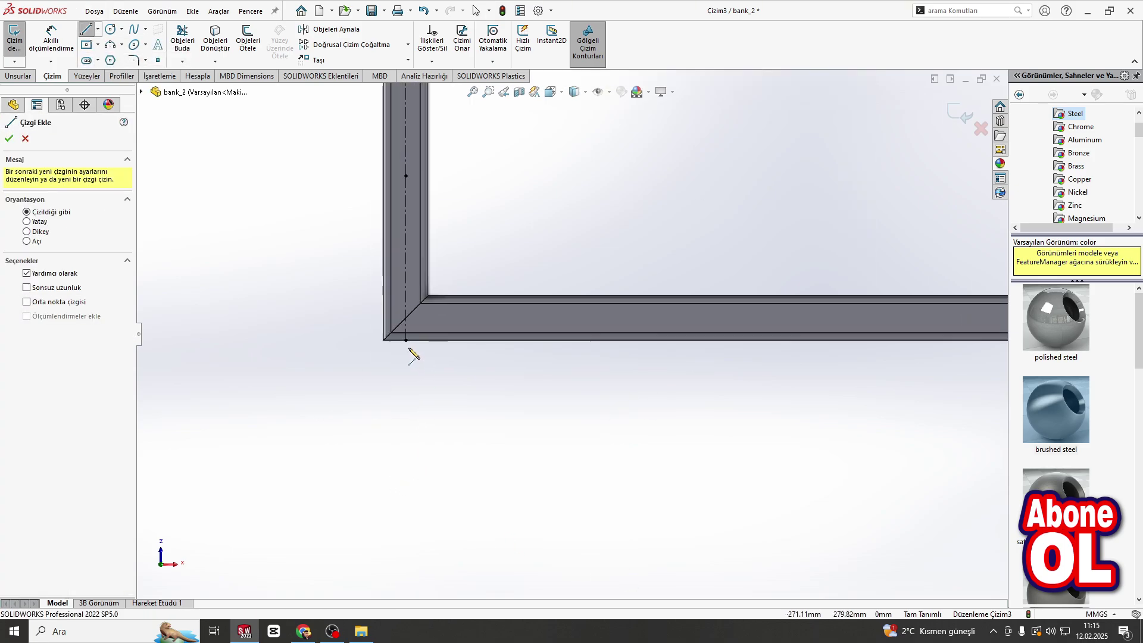
{"action": "left_click", "coordinate": [388, 324]}
{"action": "scroll", "coordinate": [595, 336], "scroll_direction": "up", "scroll_amount": 5}
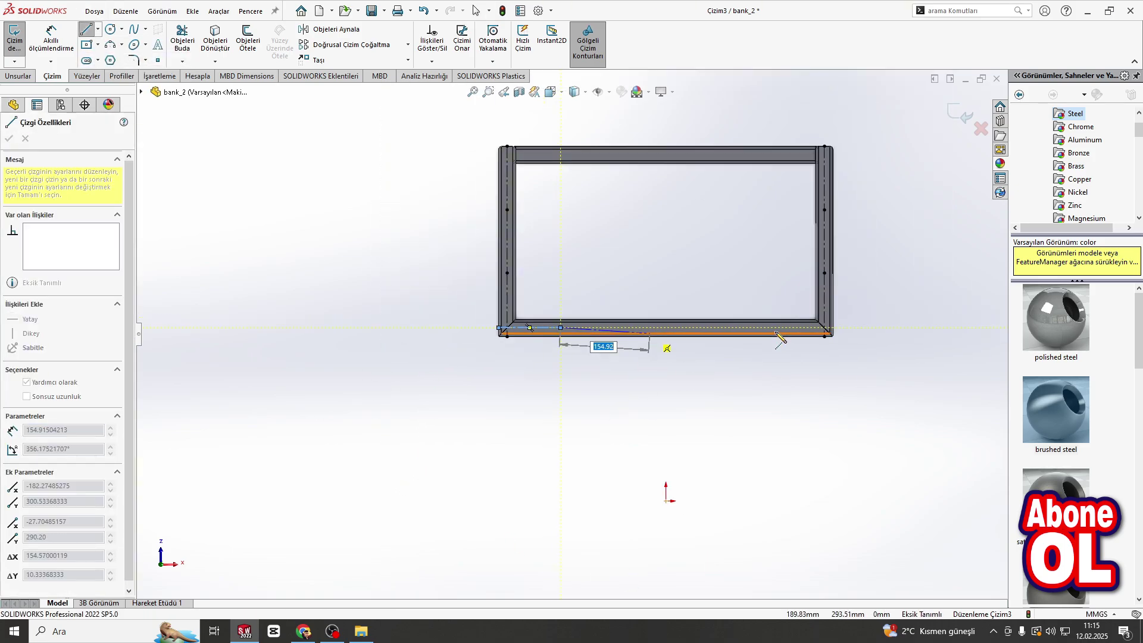
{"action": "scroll", "coordinate": [726, 331], "scroll_direction": "down", "scroll_amount": 5}
{"action": "left_click", "coordinate": [736, 342]}
{"action": "key", "text": "Escape"}
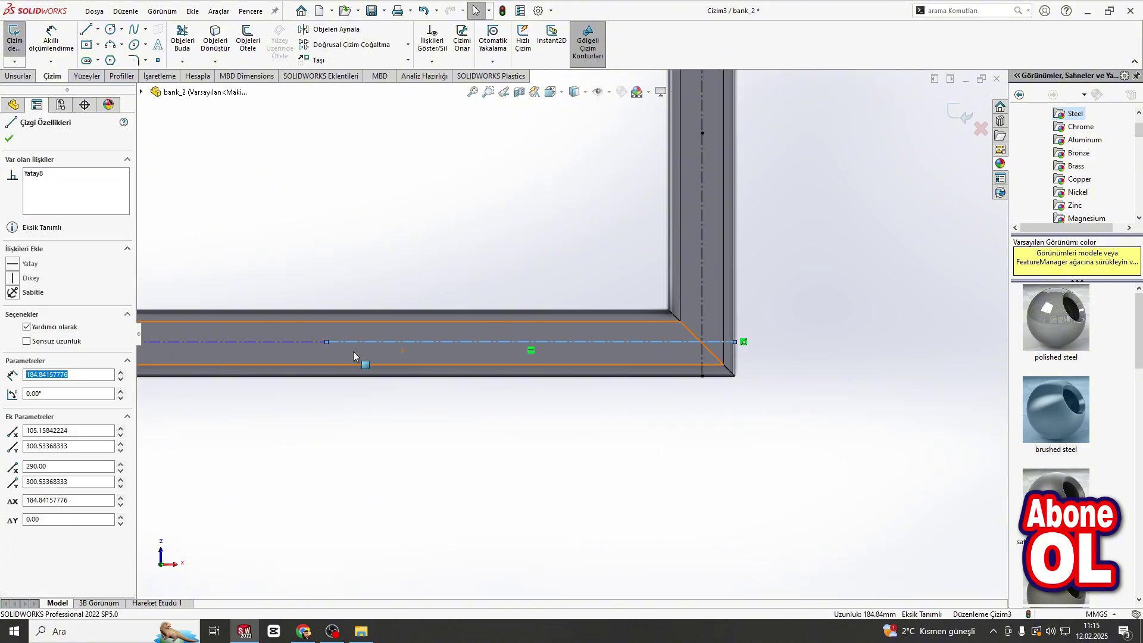
Add an equal relation to the front tube's three horizontal centreline segments.
{"action": "left_click", "coordinate": [289, 344], "text": "ctrl"}
{"action": "scroll", "coordinate": [289, 343], "scroll_direction": "up", "scroll_amount": 4}
{"action": "scroll", "coordinate": [289, 344], "scroll_direction": "up", "scroll_amount": 3}
{"action": "left_click", "coordinate": [302, 335], "text": "ctrl"}
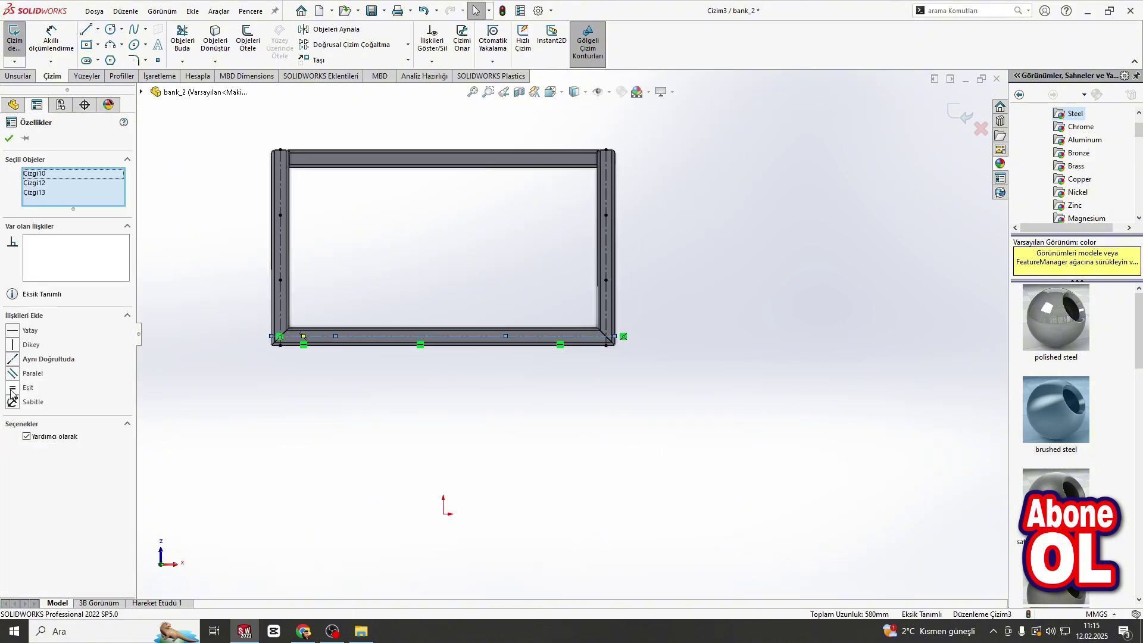
{"action": "left_click", "coordinate": [12, 388]}
{"action": "key", "text": "Escape"}
Dimension the horizontal centreline 15 mm from the front tube's outer edge.
{"action": "scroll", "coordinate": [419, 305], "scroll_direction": "down", "scroll_amount": 3}
{"action": "left_click", "coordinate": [326, 345]}
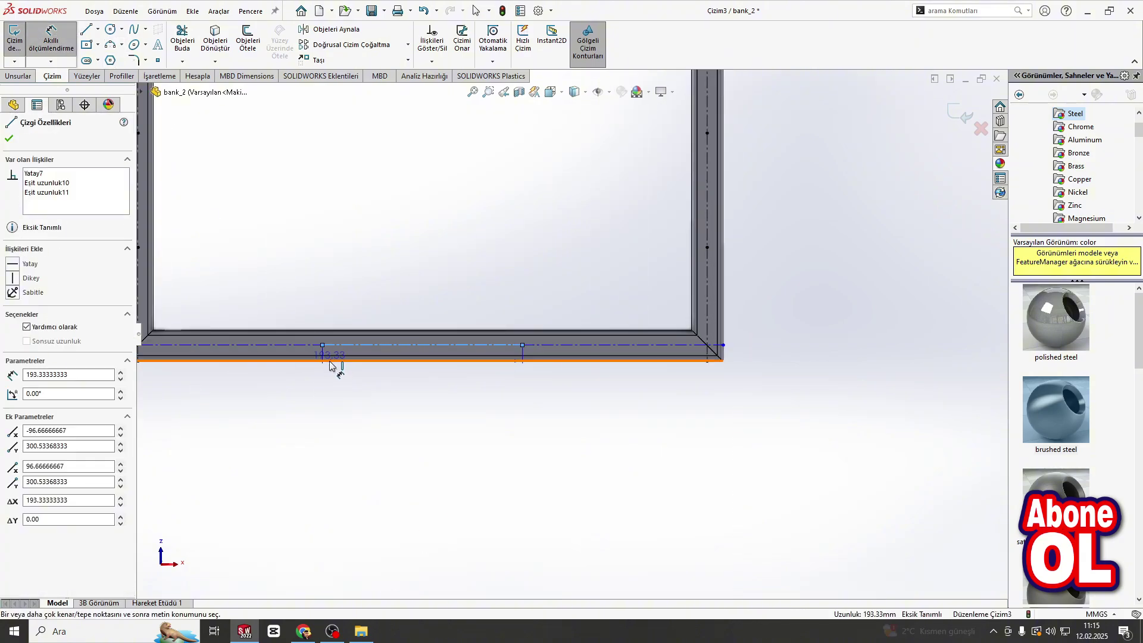
{"action": "left_click", "coordinate": [329, 361]}
{"action": "left_click", "coordinate": [745, 353]}
{"action": "type", "text": "15.00mm"}
{"action": "key", "text": "Return"}
{"action": "scroll", "coordinate": [738, 337], "scroll_direction": "up", "scroll_amount": 4}
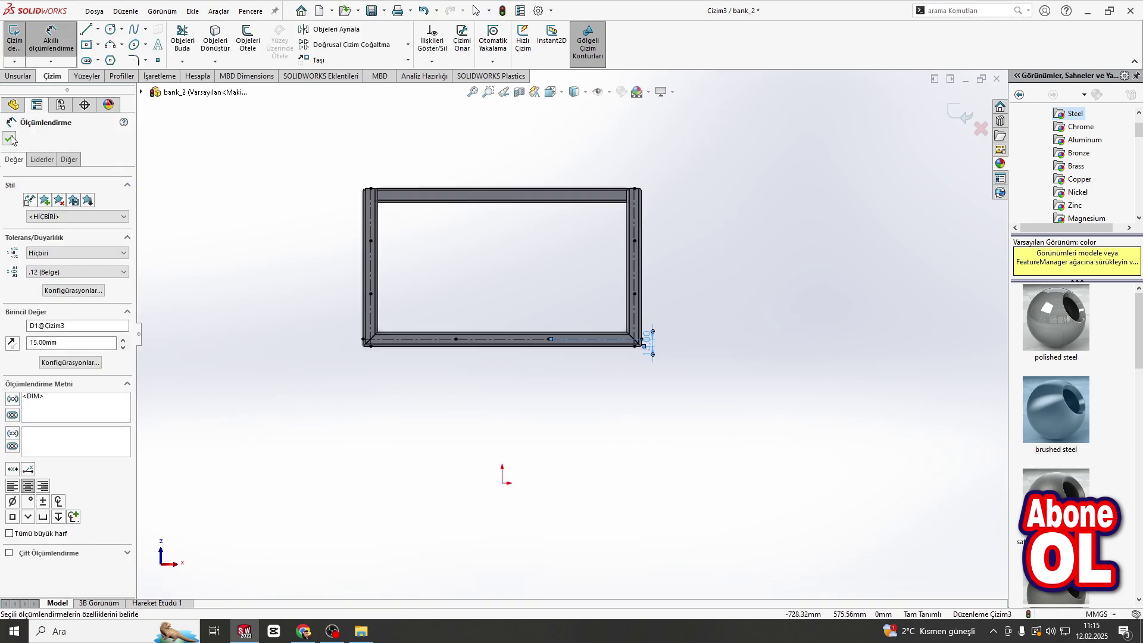
{"action": "left_click", "coordinate": [12, 139]}
Draw two circles, about 106 mm and 91 mm in diameter, centred on the left tube centreline's inner division points.
{"action": "left_click", "coordinate": [110, 29]}
{"action": "left_click", "coordinate": [371, 240]}
{"action": "scroll", "coordinate": [325, 218], "scroll_direction": "down", "scroll_amount": 4}
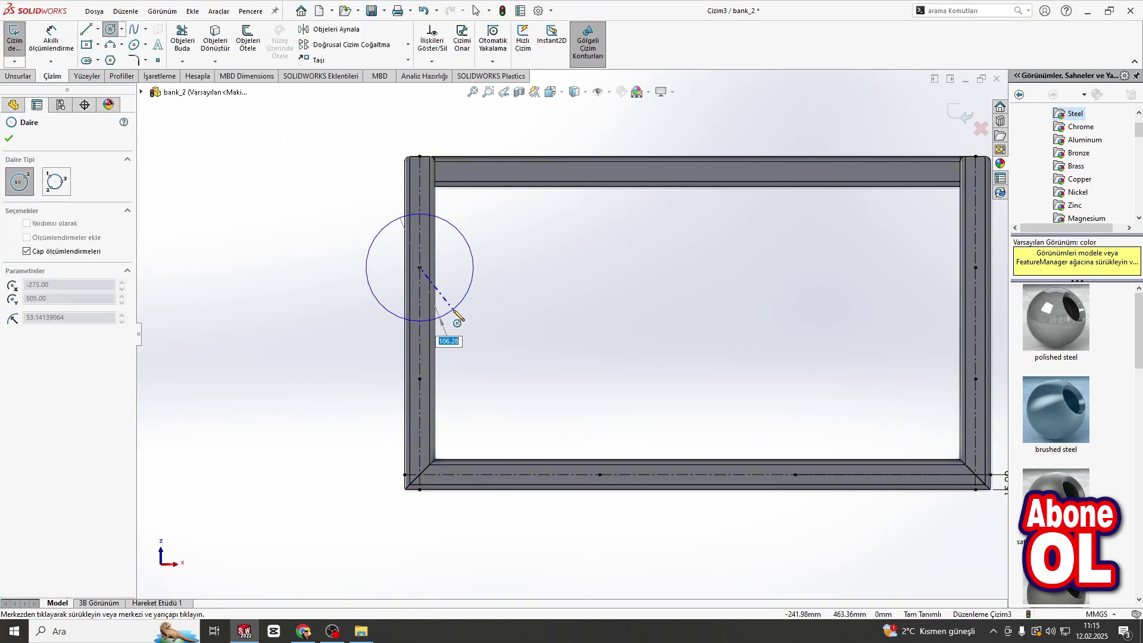
{"action": "left_click", "coordinate": [457, 320]}
{"action": "left_click", "coordinate": [419, 379]}
{"action": "left_click", "coordinate": [452, 411]}
Draw two circles centred on the front tube centreline's inner division points, the first about 90 mm in diameter.
{"action": "left_click", "coordinate": [599, 474]}
{"action": "left_click", "coordinate": [623, 436]}
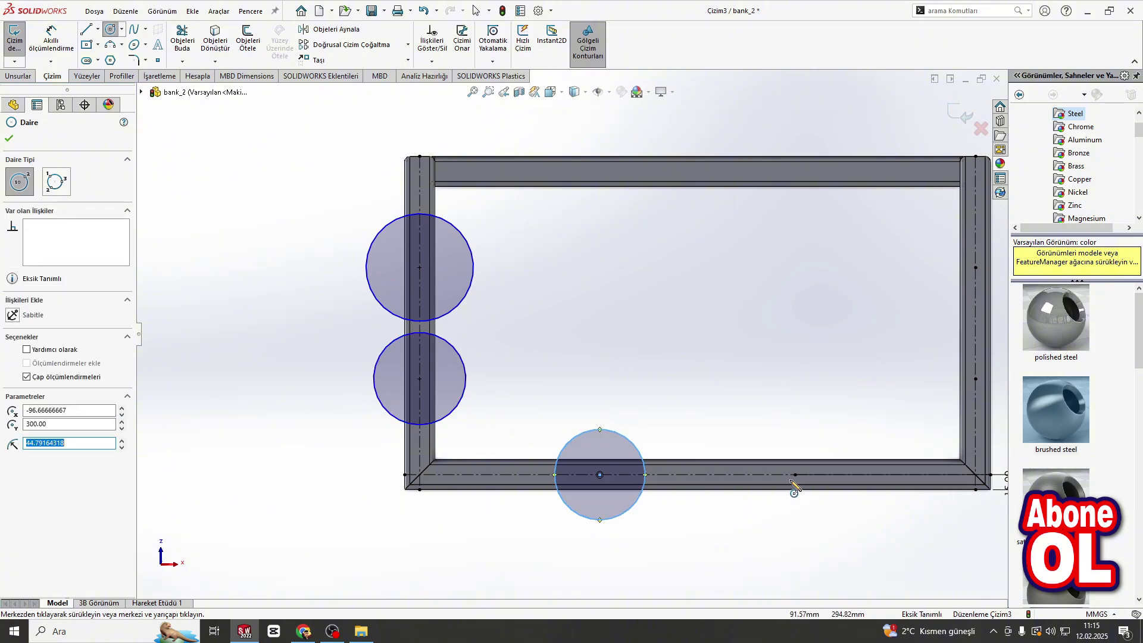
{"action": "left_click", "coordinate": [795, 474]}
{"action": "left_click", "coordinate": [830, 412]}
Draw two circles centred on the right tube centreline's inner division points, the first about 105 mm in diameter.
{"action": "scroll", "coordinate": [768, 376], "scroll_direction": "up", "scroll_amount": 3}
{"action": "scroll", "coordinate": [811, 380], "scroll_direction": "down", "scroll_amount": 3}
{"action": "left_click", "coordinate": [798, 341]}
{"action": "left_click", "coordinate": [810, 288]}
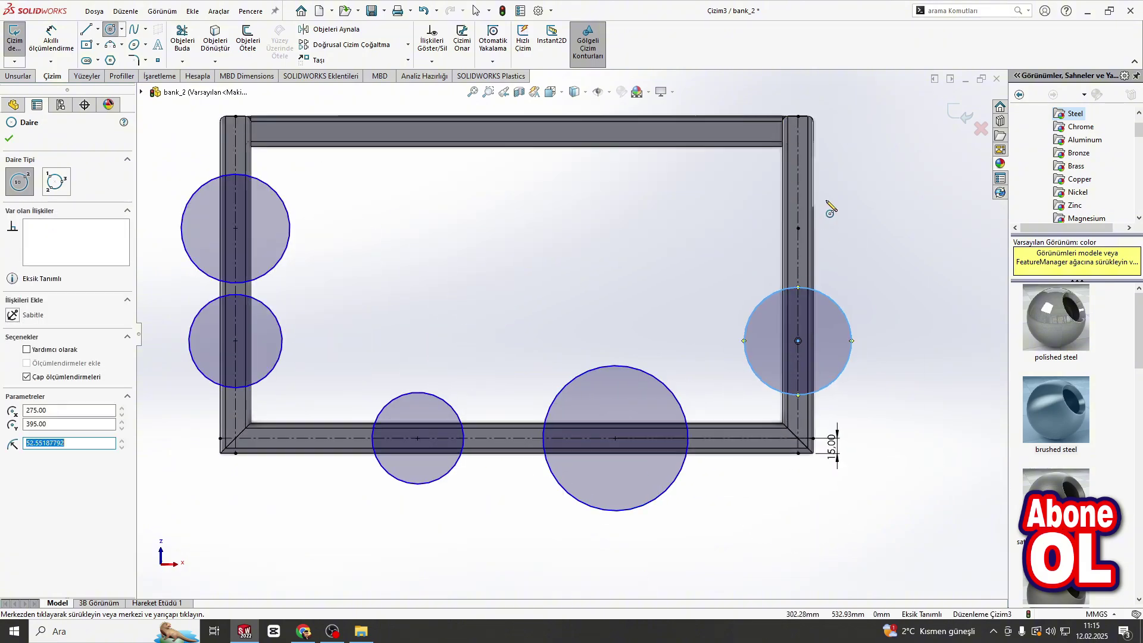
{"action": "left_click", "coordinate": [797, 228]}
{"action": "left_click", "coordinate": [724, 233]}
{"action": "key", "text": "Escape"}
Add an equal relation to all six circles on the base tubes.
{"action": "left_click", "coordinate": [260, 301]}
{"action": "left_click", "coordinate": [262, 275], "text": "ctrl"}
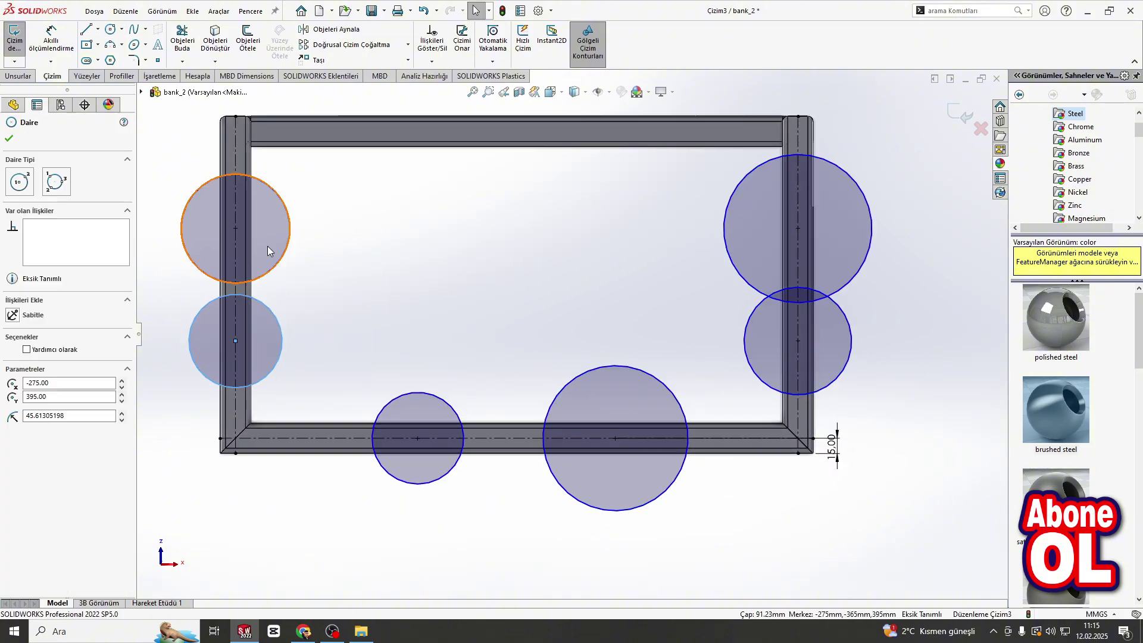
{"action": "left_click", "coordinate": [447, 402], "text": "ctrl"}
{"action": "left_click", "coordinate": [550, 404], "text": "ctrl"}
{"action": "left_click", "coordinate": [745, 342], "text": "ctrl"}
{"action": "left_click", "coordinate": [729, 256], "text": "ctrl"}
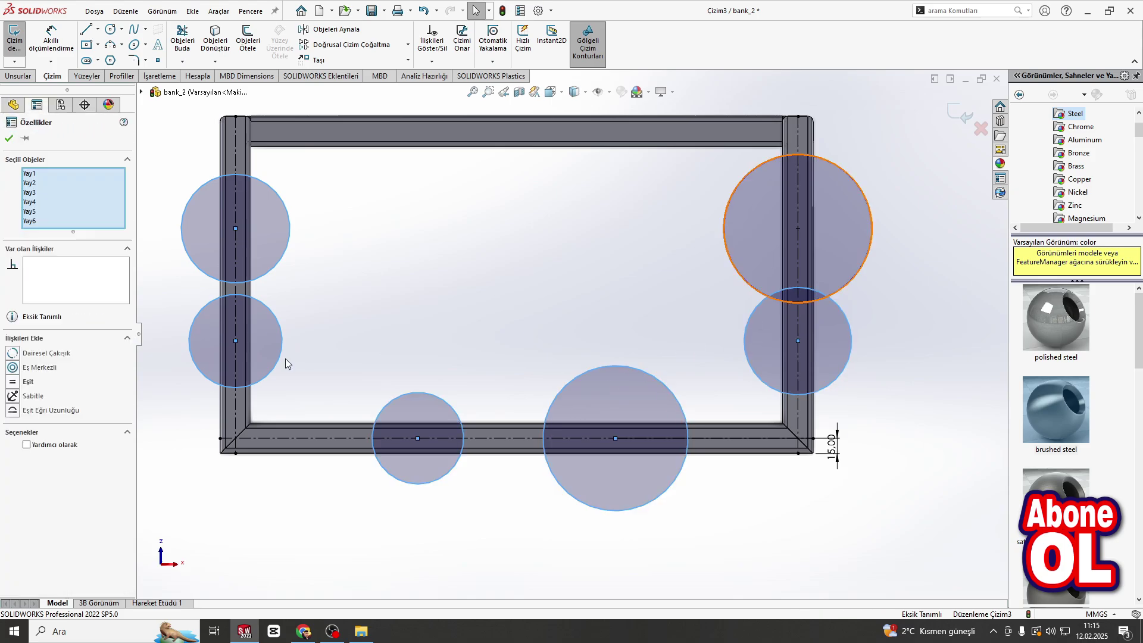
{"action": "left_click", "coordinate": [13, 381]}
{"action": "left_click", "coordinate": [9, 138]}
Dimension the upper left circle with a diameter of 20 mm.
{"action": "left_click", "coordinate": [266, 190]}
{"action": "left_click", "coordinate": [223, 140]}
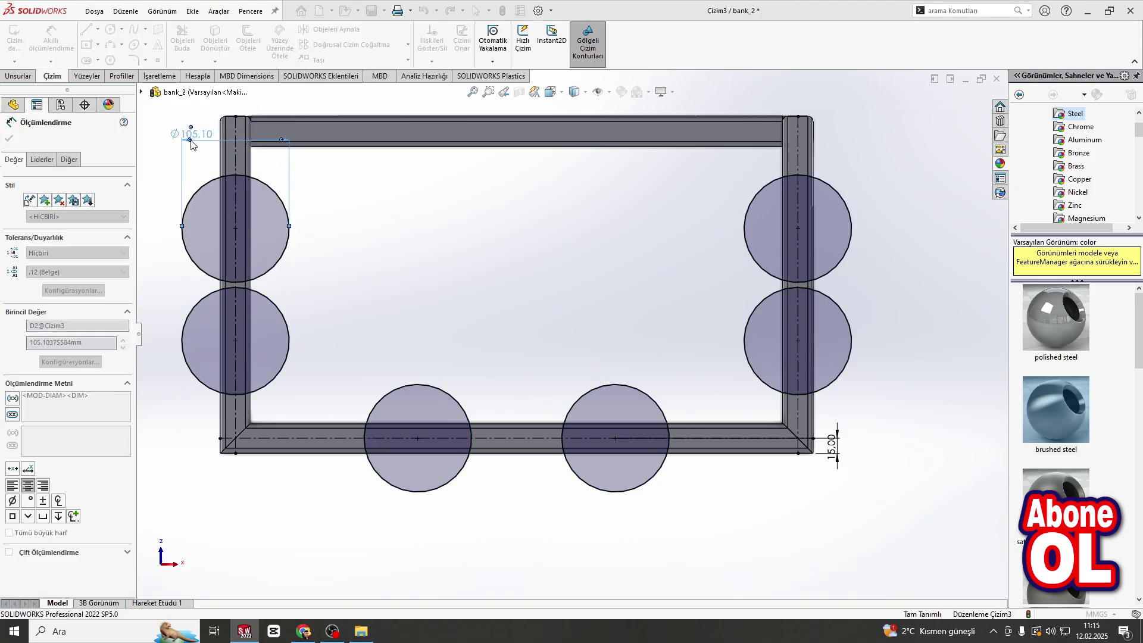
{"action": "type", "text": "20"}
{"action": "key", "text": "Return"}
{"action": "left_click", "coordinate": [9, 139]}
Extrude the six circles 30 mm downward from the base tubes as separate, unmerged bodies.
{"action": "left_click", "coordinate": [18, 75]}
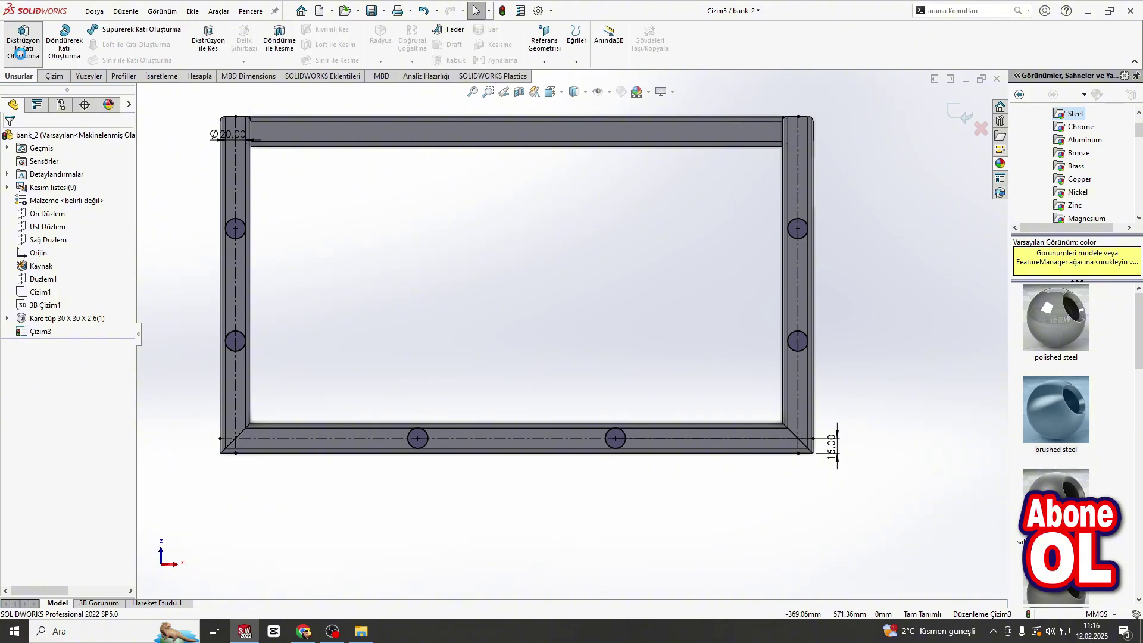
{"action": "left_click", "coordinate": [23, 41]}
{"action": "middle_click_drag", "start_coordinate": [510, 338], "coordinate": [541, 506]}
{"action": "scroll", "coordinate": [560, 583], "scroll_direction": "up", "scroll_amount": 2}
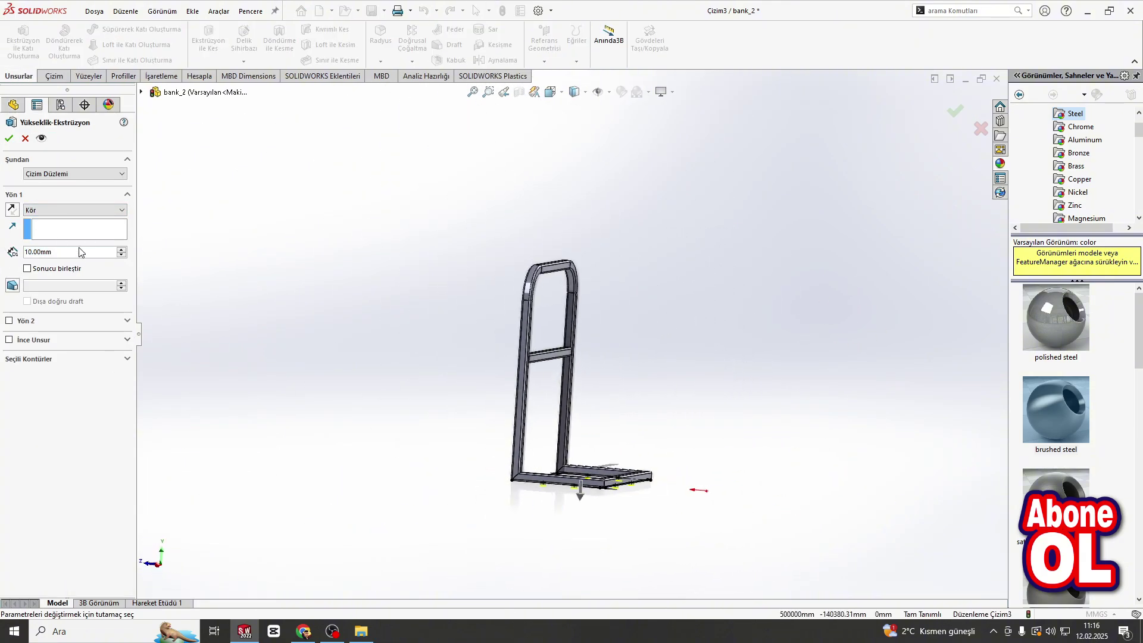
{"action": "type", "text": "30"}
{"action": "scroll", "coordinate": [562, 509], "scroll_direction": "down", "scroll_amount": 5}
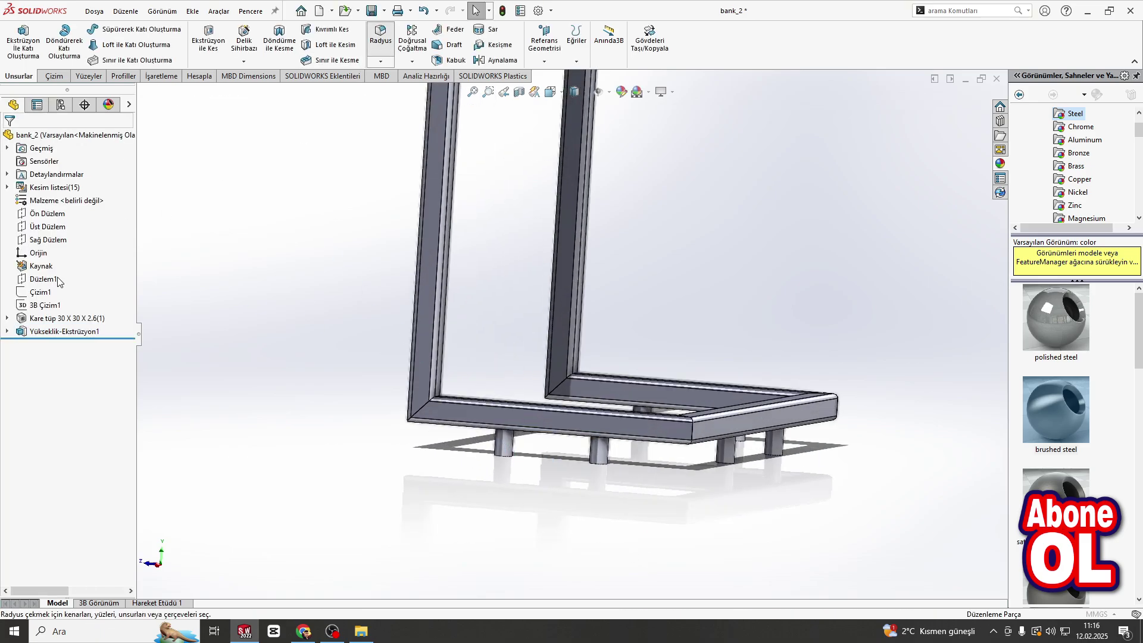
{"action": "key", "text": "Escape"}
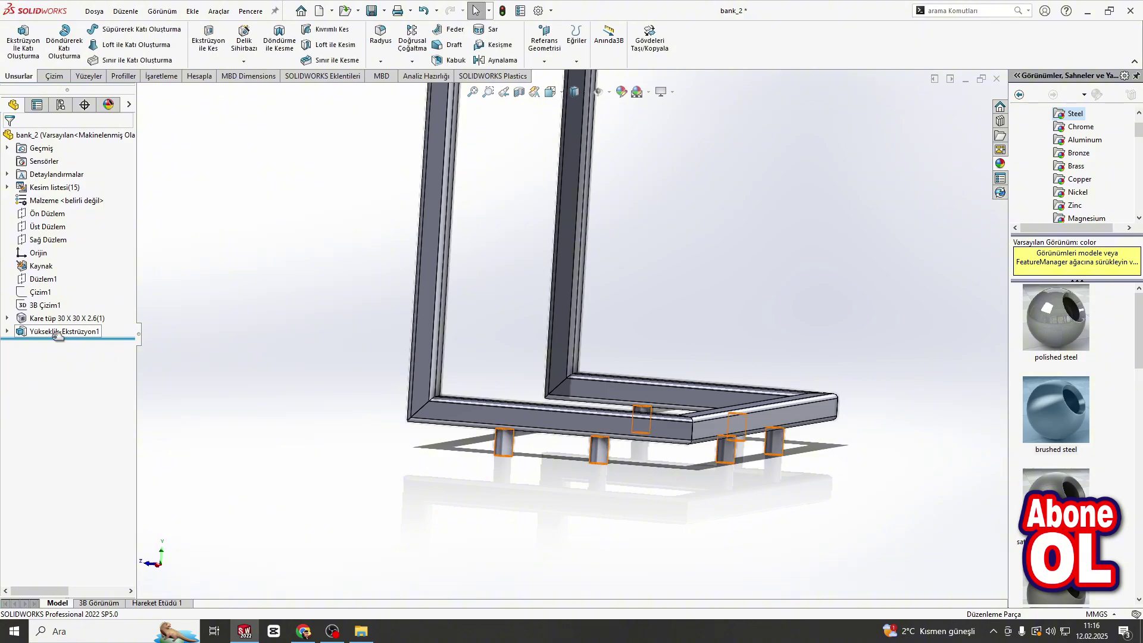
Chamfer the two support cylinders under the nearer side tube by 1 mm at 45°, one feature per cylinder.
{"action": "left_click", "coordinate": [380, 61]}
{"action": "left_click", "coordinate": [404, 88]}
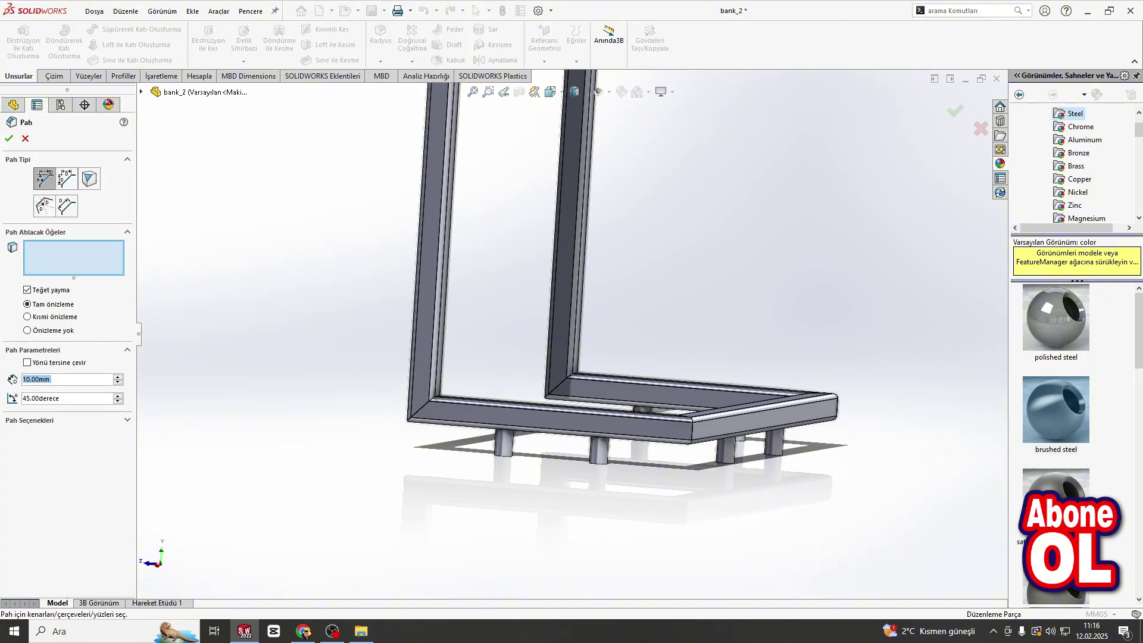
{"action": "left_click", "coordinate": [509, 443]}
{"action": "scroll", "coordinate": [513, 455], "scroll_direction": "down", "scroll_amount": 3}
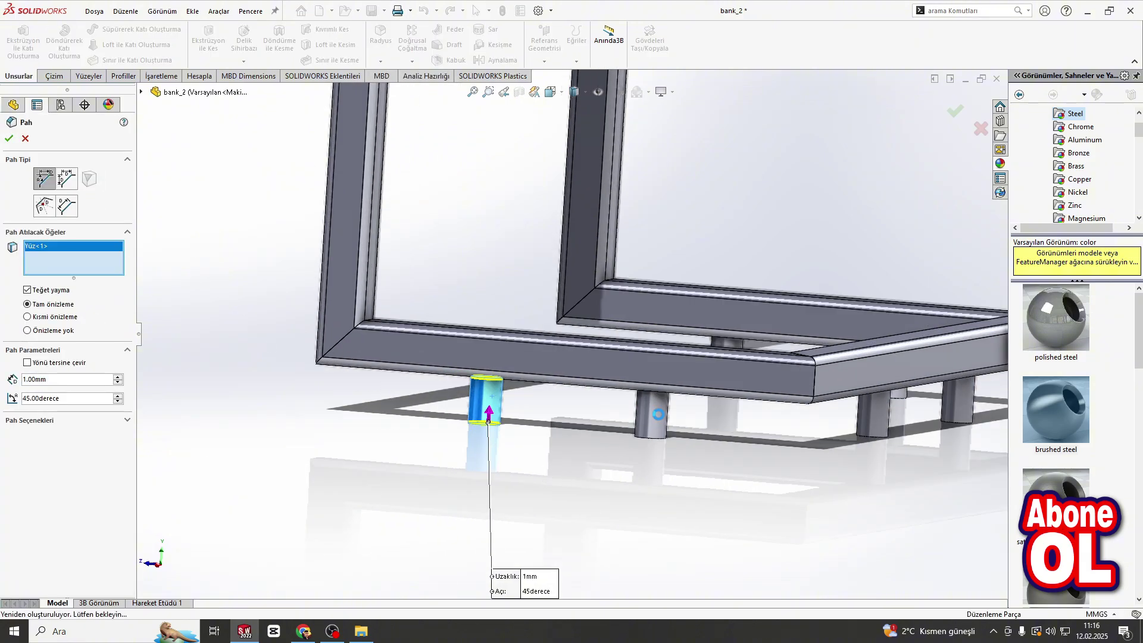
{"action": "key", "text": "Return"}
{"action": "left_click", "coordinate": [659, 413]}
{"action": "key", "text": "Return"}
{"action": "key", "text": "Return"}
Chamfer the two support cylinders under the front tube by 1 mm at 45°, one feature per cylinder.
{"action": "left_click", "coordinate": [879, 420]}
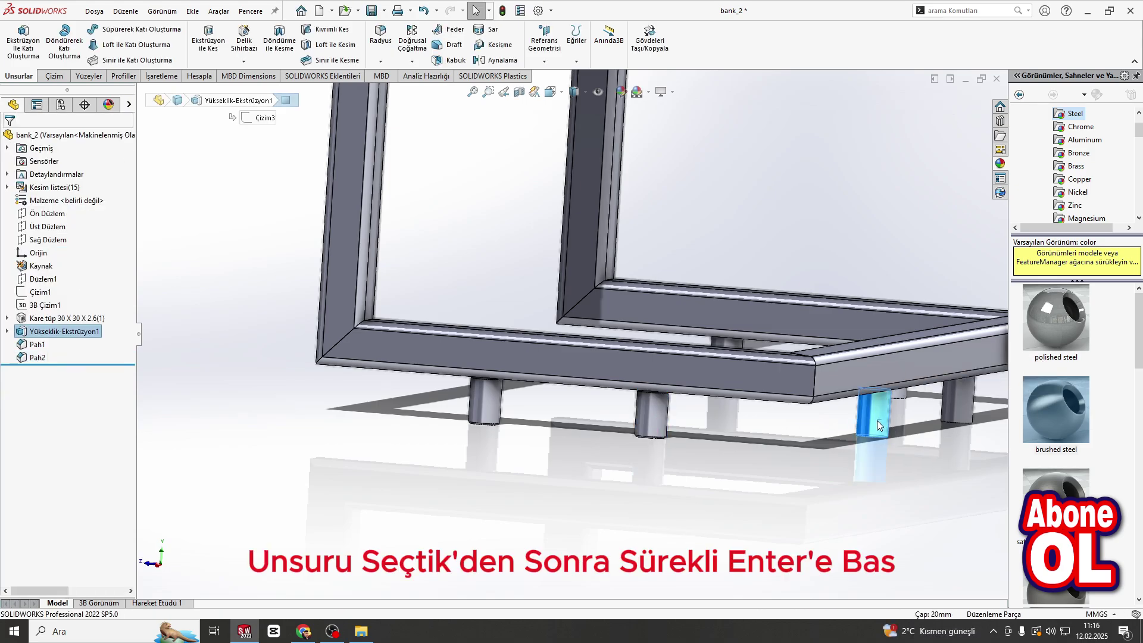
{"action": "key", "text": "Return"}
{"action": "scroll", "coordinate": [900, 434], "scroll_direction": "up", "scroll_amount": 5}
{"action": "key", "text": "Return"}
{"action": "scroll", "coordinate": [715, 362], "scroll_direction": "down", "scroll_amount": 6}
{"action": "scroll", "coordinate": [715, 362], "scroll_direction": "down", "scroll_amount": 1}
{"action": "left_click", "coordinate": [707, 364]}
{"action": "key", "text": "Return"}
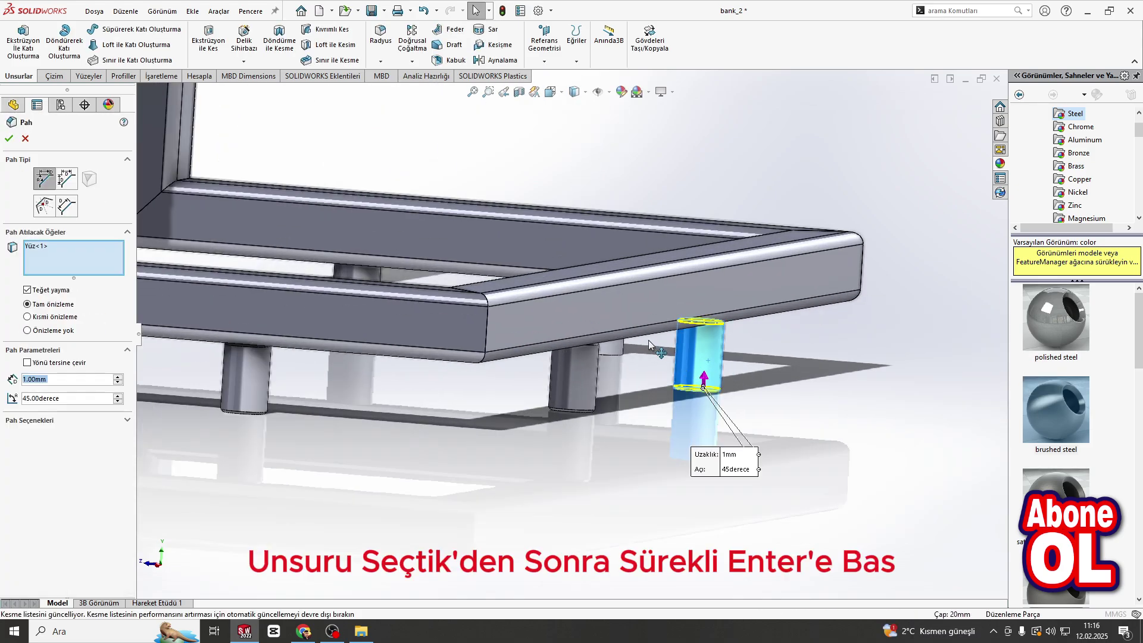
{"action": "key", "text": "Return"}
{"action": "key", "text": "Return"}
Apply the same 1 mm by 45° chamfer to the two support cylinders under the far side tube.
{"action": "mouse_move", "coordinate": [659, 357]}
{"action": "middle_mouse_down"}
{"action": "mouse_move", "coordinate": [636, 360]}
{"action": "mouse_move", "coordinate": [657, 357]}
{"action": "middle_mouse_up"}
{"action": "left_click", "coordinate": [700, 198]}
{"action": "key", "text": "Return"}
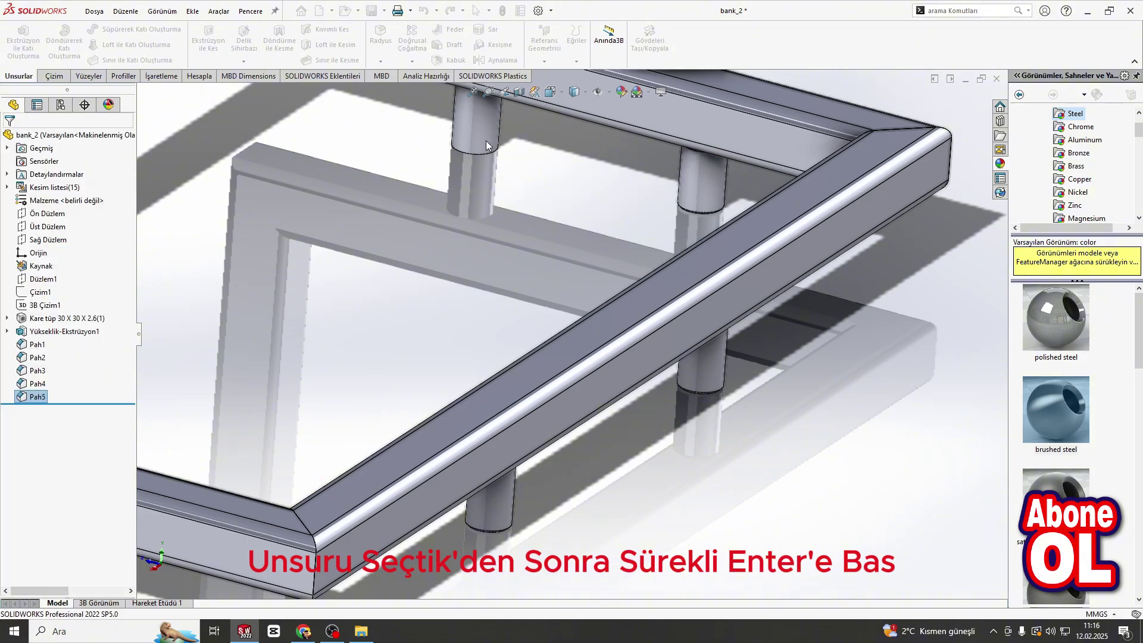
{"action": "left_click", "coordinate": [484, 139]}
{"action": "key", "text": "Return"}
{"action": "key", "text": "Return"}
Facing the base's underside, set up an ISO 4762 hex socket head counterbore hole, size M4, normal fit, through all.
{"action": "scroll", "coordinate": [378, 250], "scroll_direction": "up", "scroll_amount": 5}
{"action": "scroll", "coordinate": [461, 340], "scroll_direction": "down", "scroll_amount": 8}
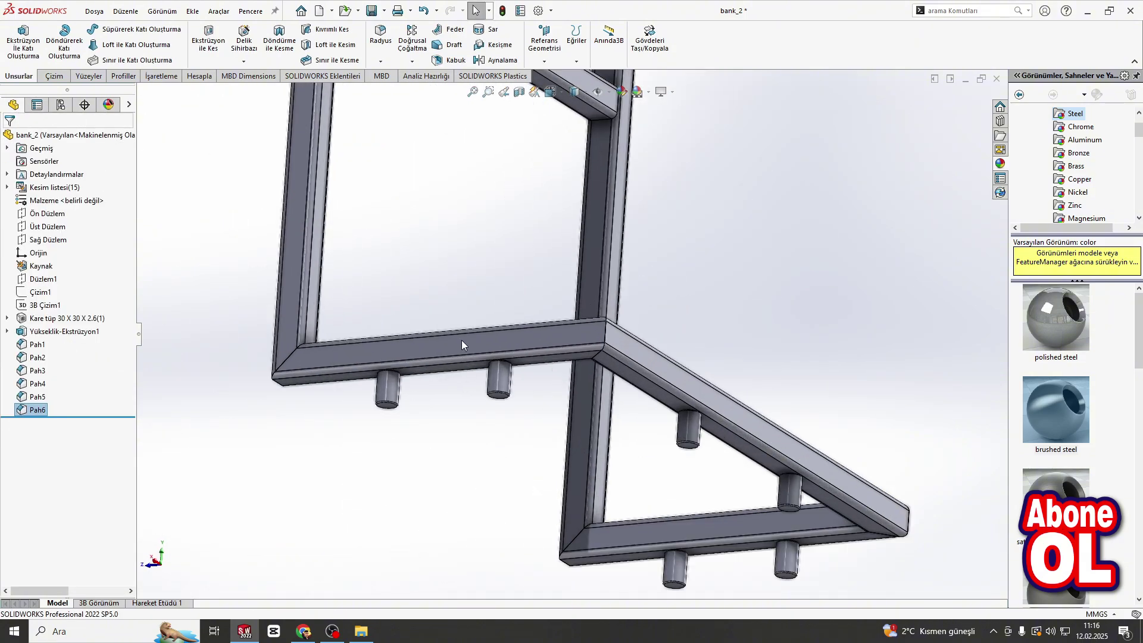
{"action": "left_click", "coordinate": [541, 389]}
{"action": "left_click", "coordinate": [648, 354]}
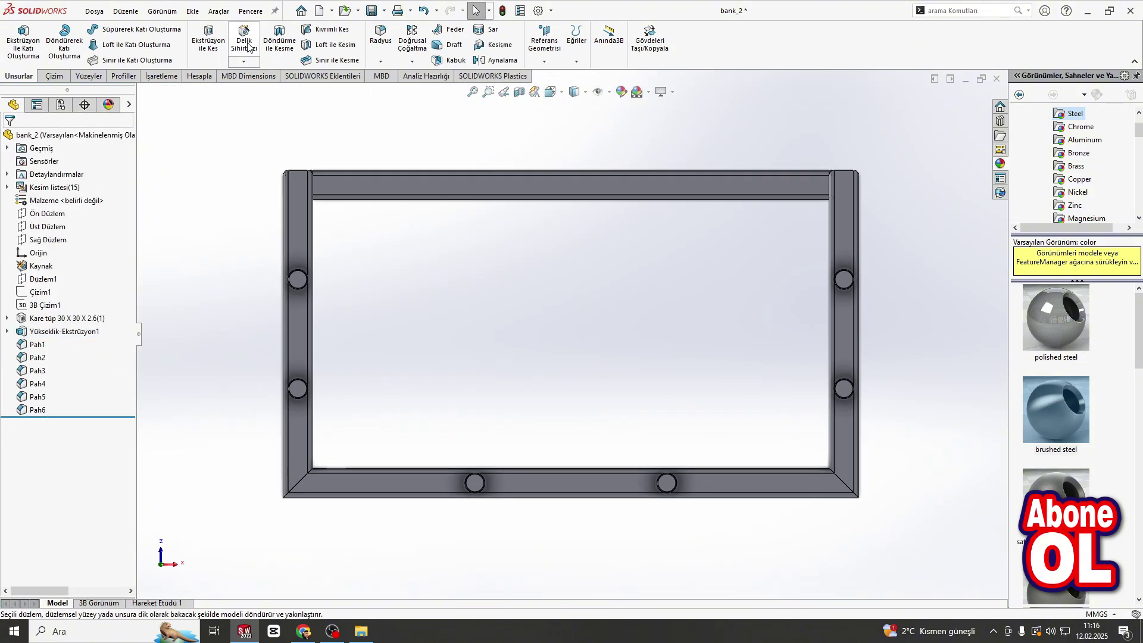
{"action": "left_click", "coordinate": [21, 260]}
{"action": "left_click_drag", "start_coordinate": [131, 332], "coordinate": [130, 456]}
{"action": "left_click", "coordinate": [61, 359]}
{"action": "left_click", "coordinate": [59, 372]}
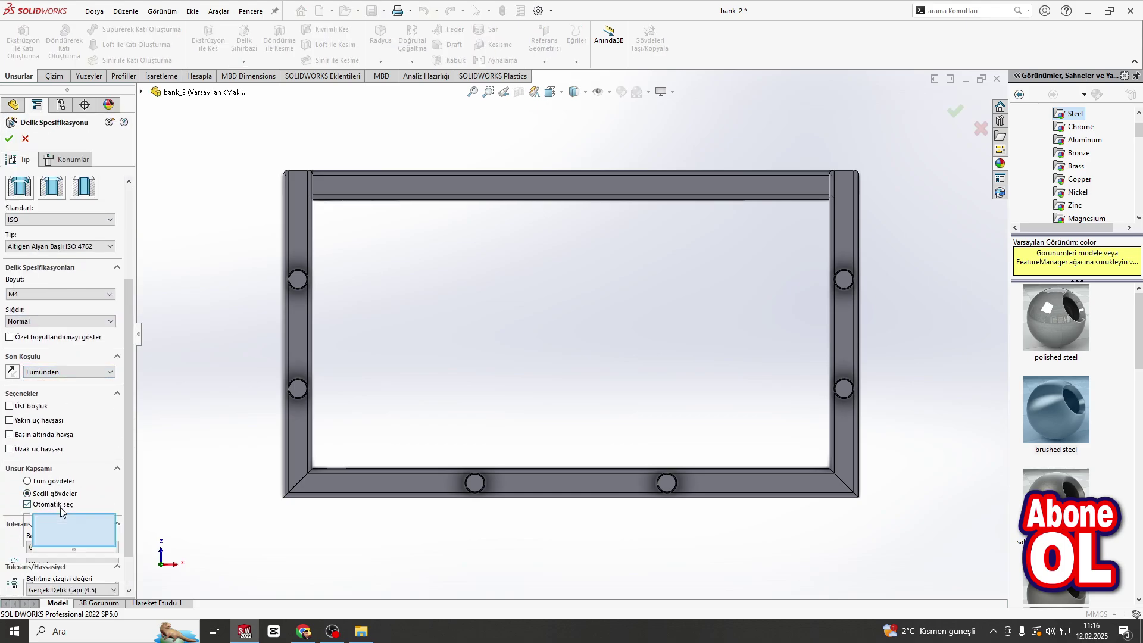
Turn off automatic body selection and choose the support cylinders as the bodies the hole feature affects.
{"action": "left_click", "coordinate": [474, 482]}
{"action": "left_click", "coordinate": [667, 483]}
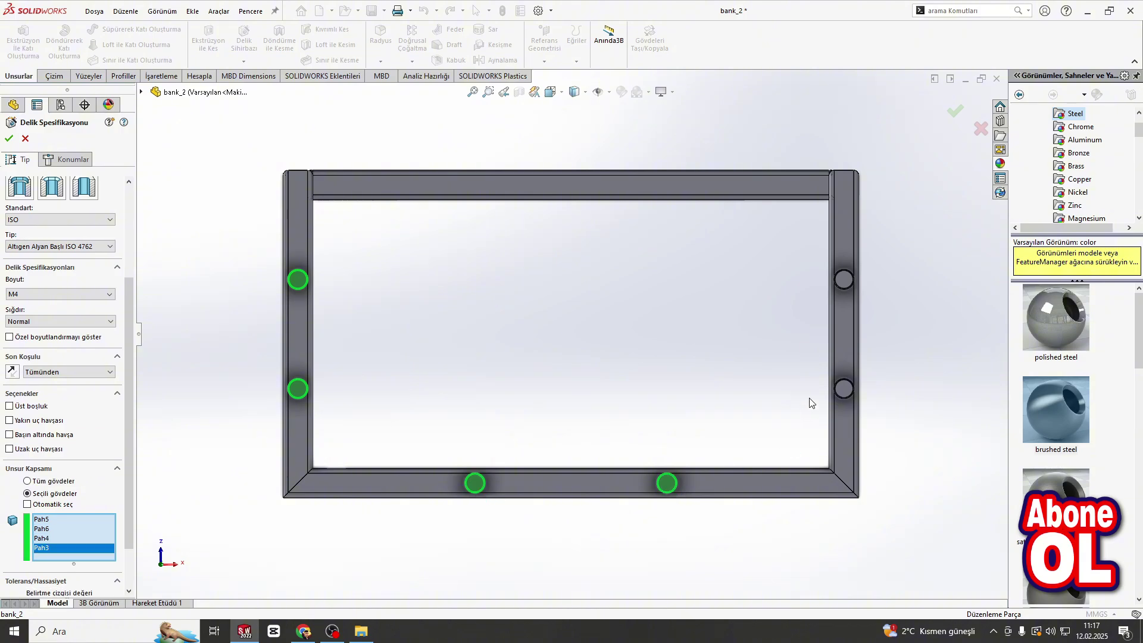
{"action": "left_click", "coordinate": [844, 389]}
Place the M4 holes at the centres of the support cylinders' end faces and create the hole feature.
{"action": "left_click", "coordinate": [71, 161]}
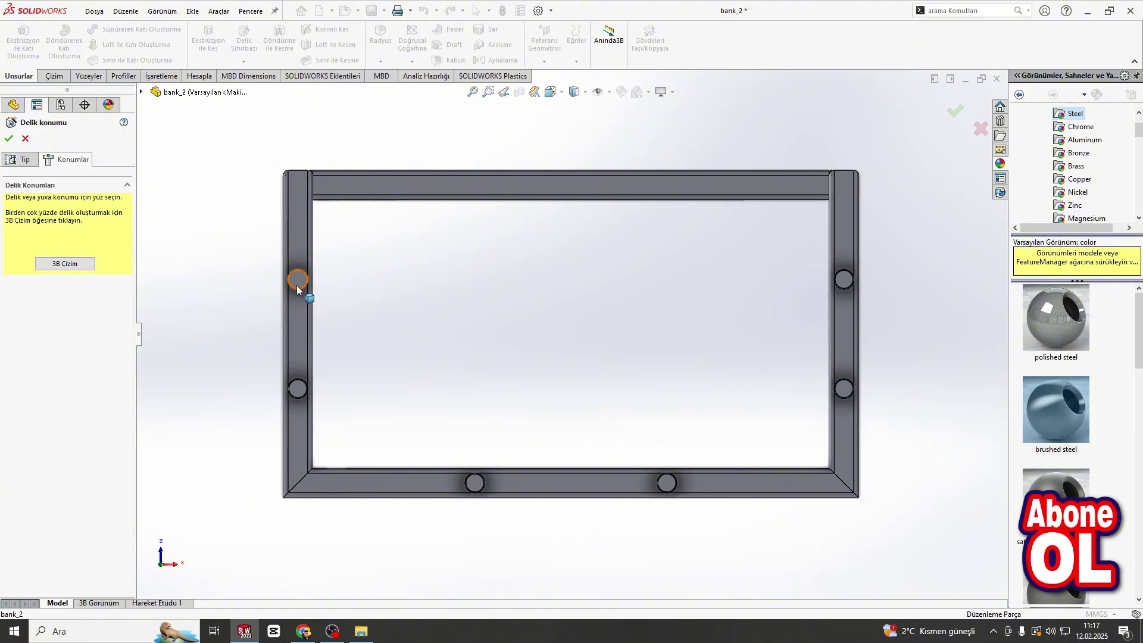
{"action": "left_click", "coordinate": [298, 279]}
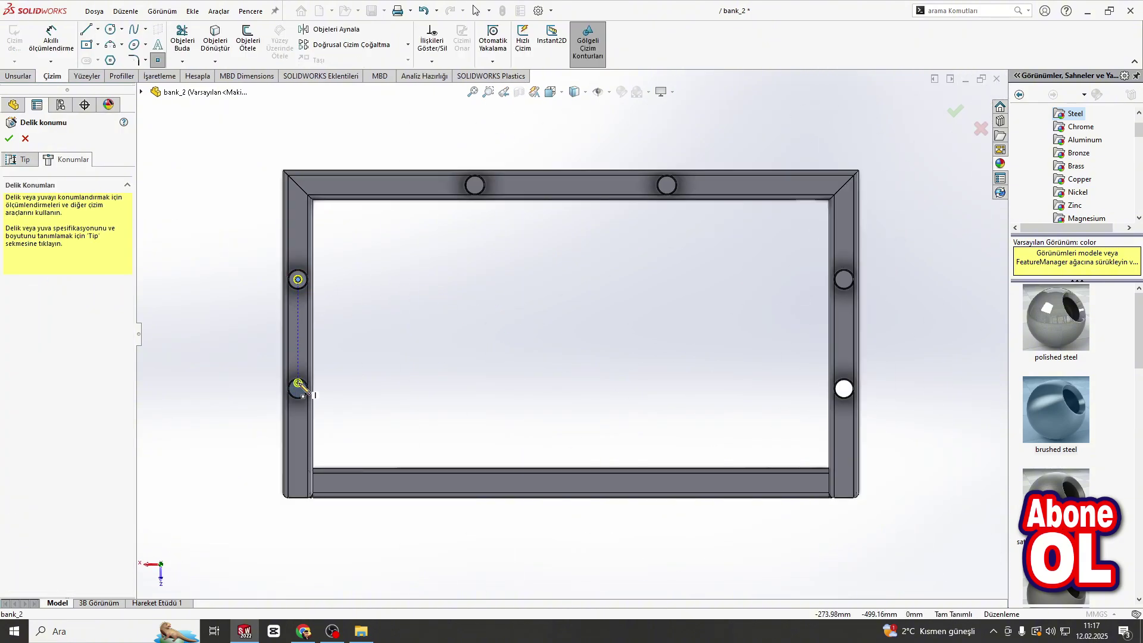
{"action": "left_click", "coordinate": [474, 185]}
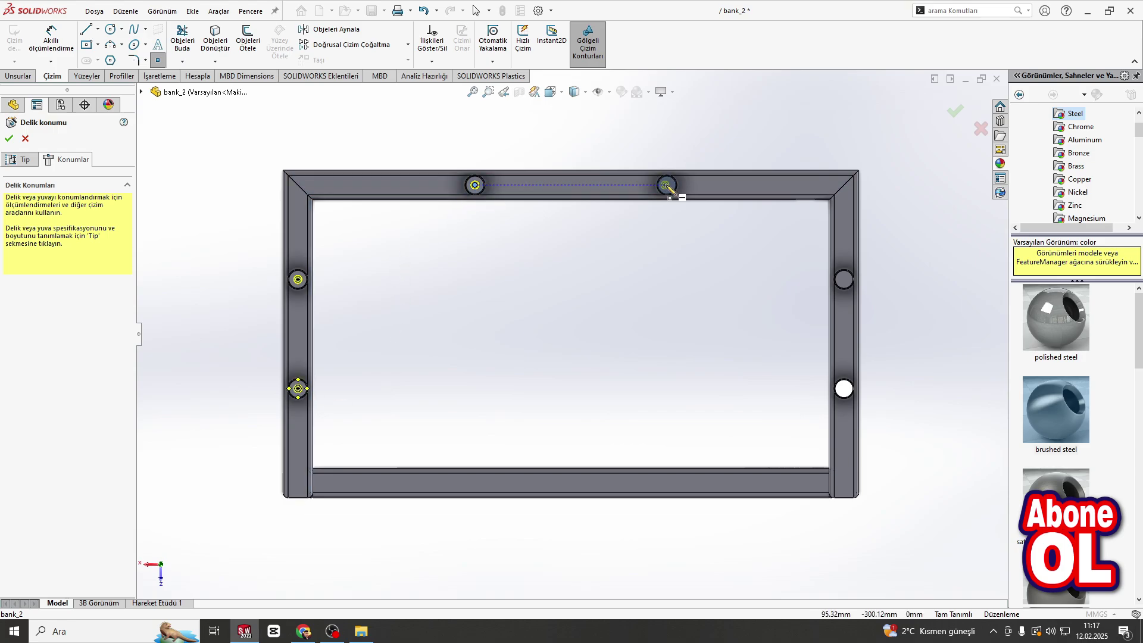
{"action": "left_click", "coordinate": [667, 185]}
{"action": "left_click", "coordinate": [844, 280]}
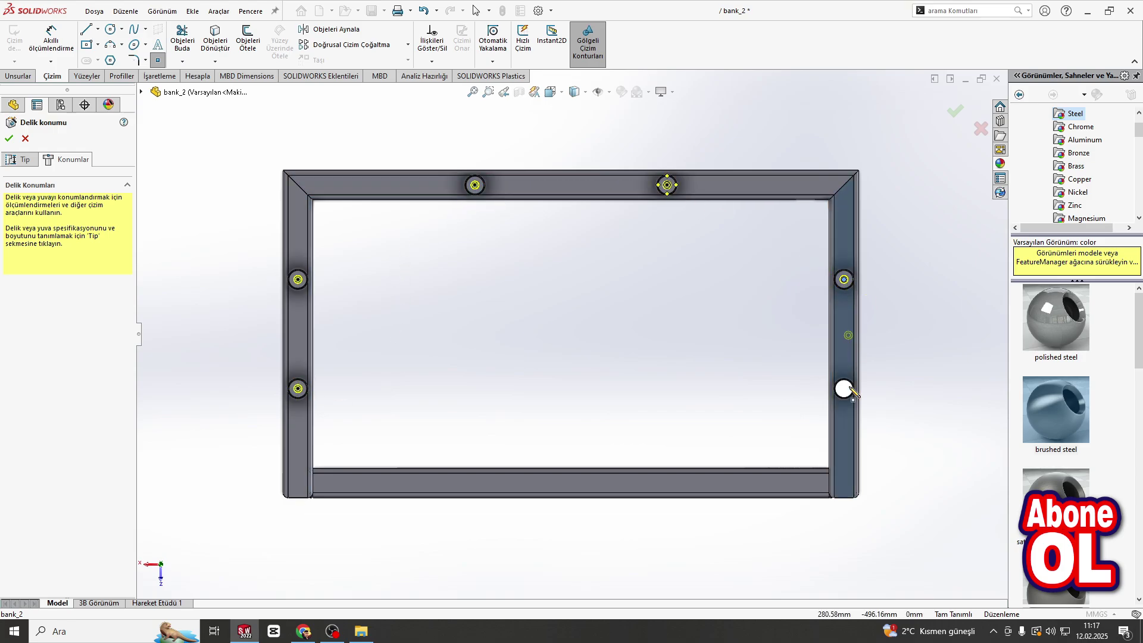
{"action": "left_click", "coordinate": [10, 139]}
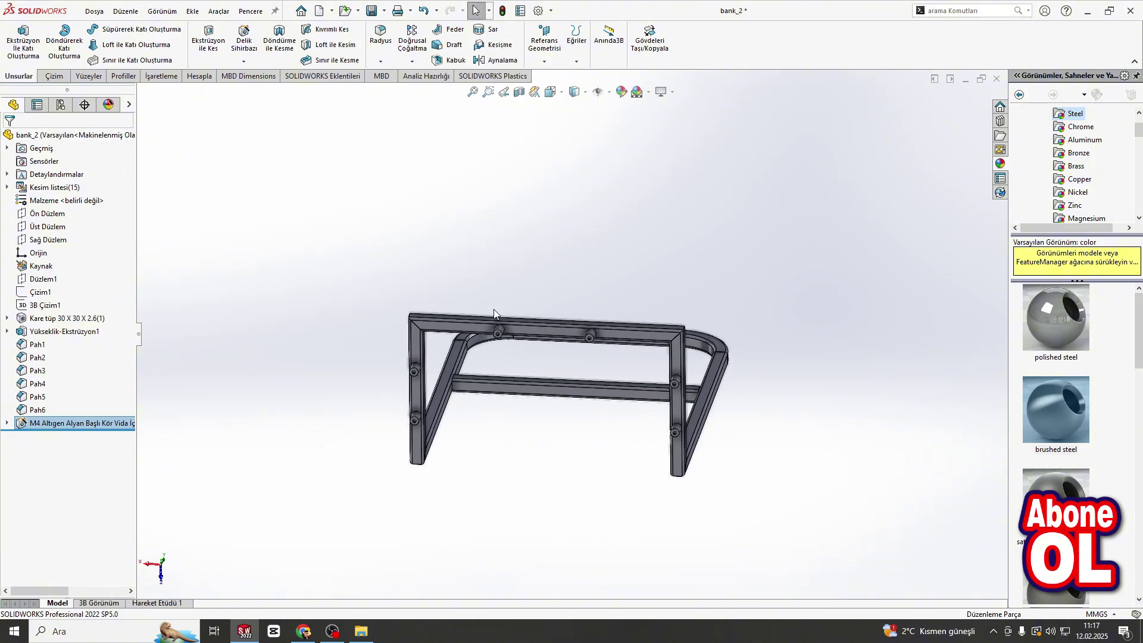
Set up an ISO straight tapped hole of size M4 with a blind end condition.
{"action": "scroll", "coordinate": [541, 340], "scroll_direction": "down", "scroll_amount": 5}
{"action": "left_click", "coordinate": [246, 39]}
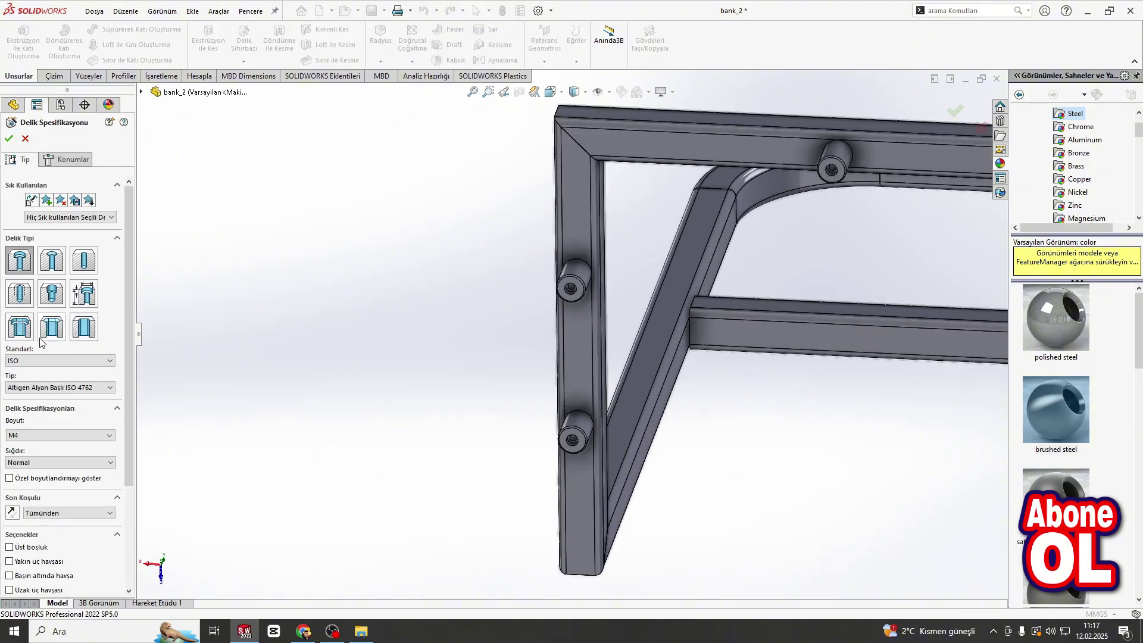
{"action": "left_click_drag", "start_coordinate": [132, 327], "coordinate": [133, 381]}
{"action": "left_click", "coordinate": [74, 403]}
{"action": "left_click", "coordinate": [68, 415]}
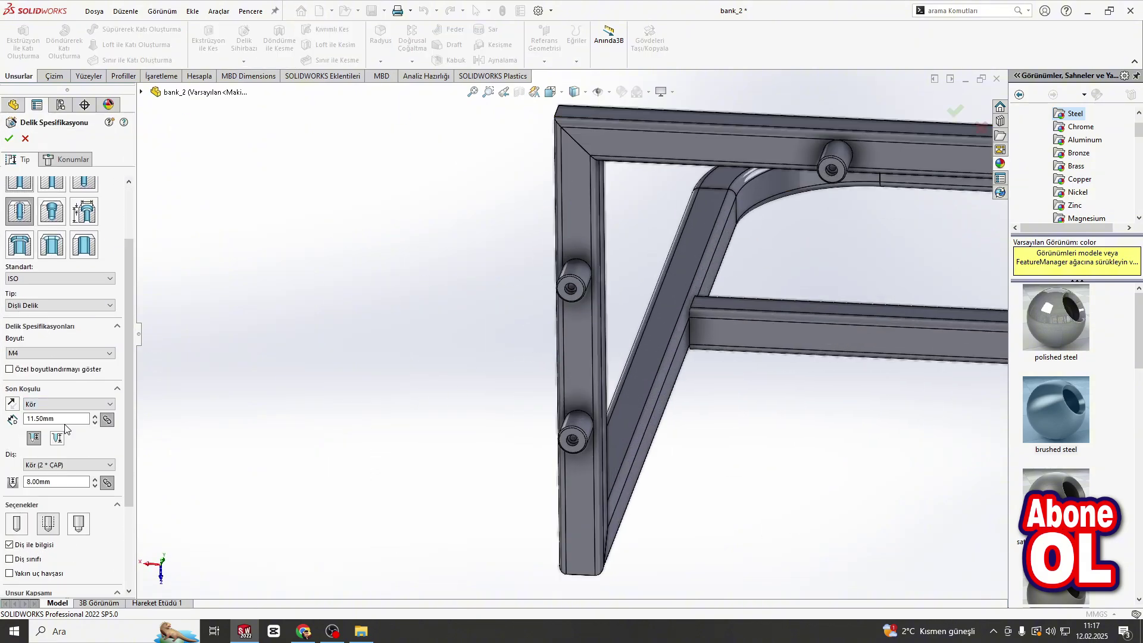
{"action": "key", "text": "Return"}
Choose the base tube's underside as the placement face and place tapped-hole points at the centres of the first side tube's two support cylinders.
{"action": "left_click", "coordinate": [74, 159]}
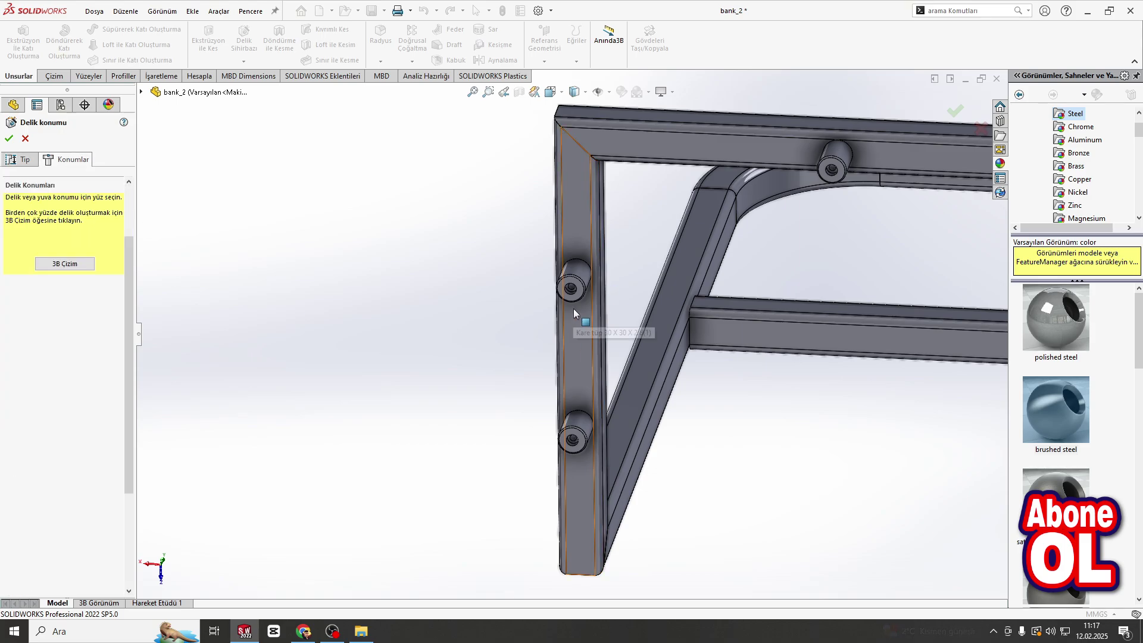
{"action": "left_click", "coordinate": [573, 308]}
{"action": "scroll", "coordinate": [325, 280], "scroll_direction": "down", "scroll_amount": 8}
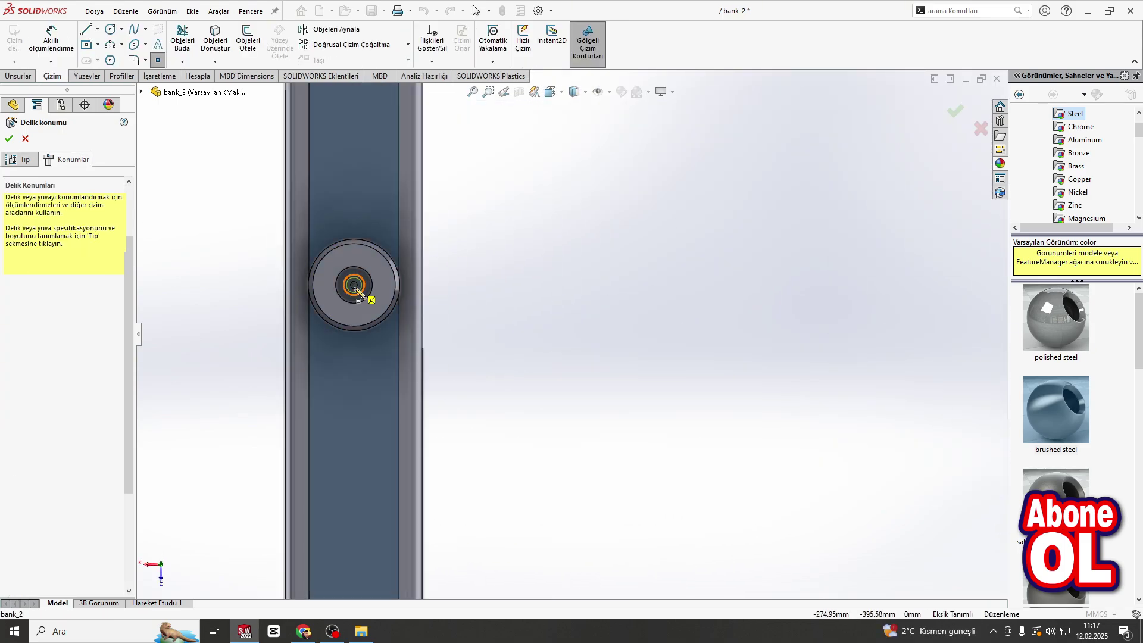
{"action": "left_click", "coordinate": [354, 285]}
{"action": "scroll", "coordinate": [357, 289], "scroll_direction": "up", "scroll_amount": 8}
{"action": "scroll", "coordinate": [485, 518], "scroll_direction": "down", "scroll_amount": 3}
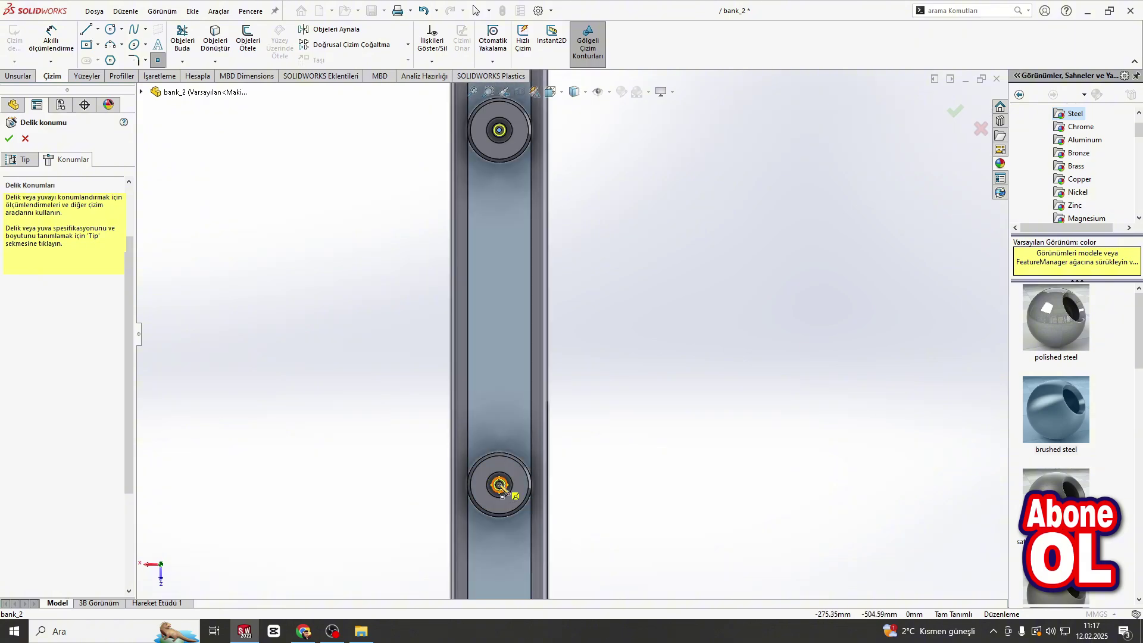
Add tapped-hole points at the centres of the two support cylinders under the base's cross tube.
{"action": "scroll", "coordinate": [565, 333], "scroll_direction": "up", "scroll_amount": 5}
{"action": "scroll", "coordinate": [741, 172], "scroll_direction": "down", "scroll_amount": 5}
{"action": "left_click", "coordinate": [720, 191]}
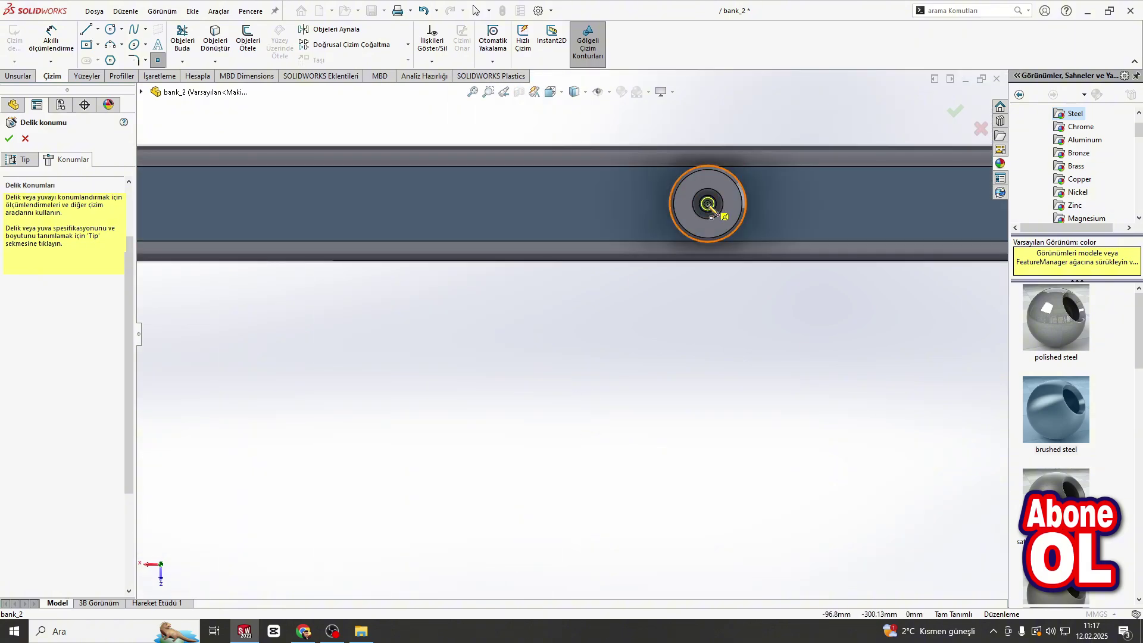
{"action": "scroll", "coordinate": [714, 203], "scroll_direction": "up", "scroll_amount": 5}
{"action": "scroll", "coordinate": [754, 327], "scroll_direction": "down", "scroll_amount": 5}
{"action": "scroll", "coordinate": [754, 328], "scroll_direction": "up", "scroll_amount": 5}
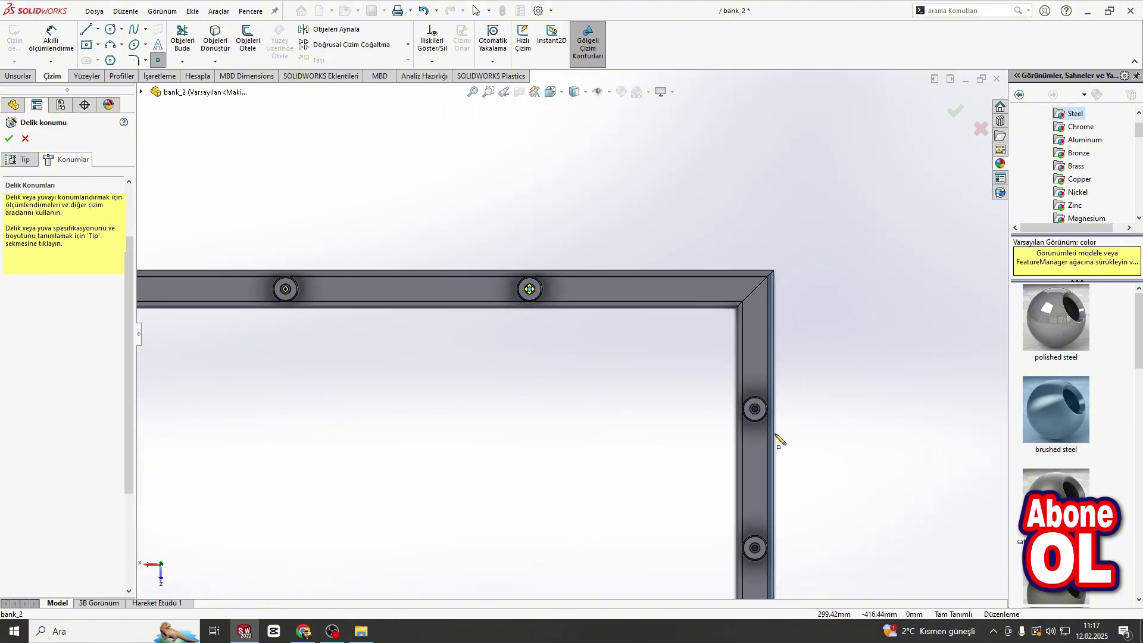
Add tapped-hole points at the centres of the two cylinders under the far side tube and create the M4 holes.
{"action": "scroll", "coordinate": [779, 439], "scroll_direction": "down", "scroll_amount": 6}
{"action": "left_click", "coordinate": [652, 325]}
{"action": "scroll", "coordinate": [665, 369], "scroll_direction": "up", "scroll_amount": 4}
{"action": "scroll", "coordinate": [609, 490], "scroll_direction": "down", "scroll_amount": 3}
{"action": "scroll", "coordinate": [608, 491], "scroll_direction": "down", "scroll_amount": 2}
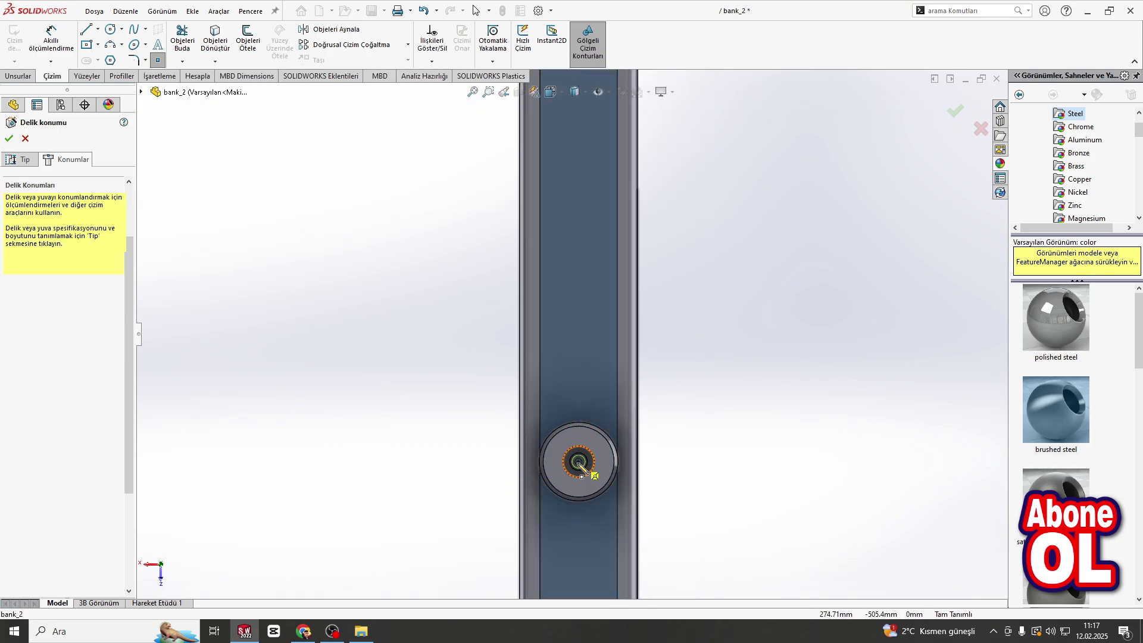
{"action": "scroll", "coordinate": [492, 449], "scroll_direction": "up", "scroll_amount": 8}
Apply a turquoise colour to the whole 30 x 30 x 2.6 square tube weldment feature.
{"action": "middle_click_drag", "start_coordinate": [492, 354], "coordinate": [313, 347]}
{"action": "scroll", "coordinate": [417, 336], "scroll_direction": "down", "scroll_amount": 4}
{"action": "middle_click_drag", "start_coordinate": [416, 336], "coordinate": [585, 298]}
{"action": "right_click", "coordinate": [585, 298]}
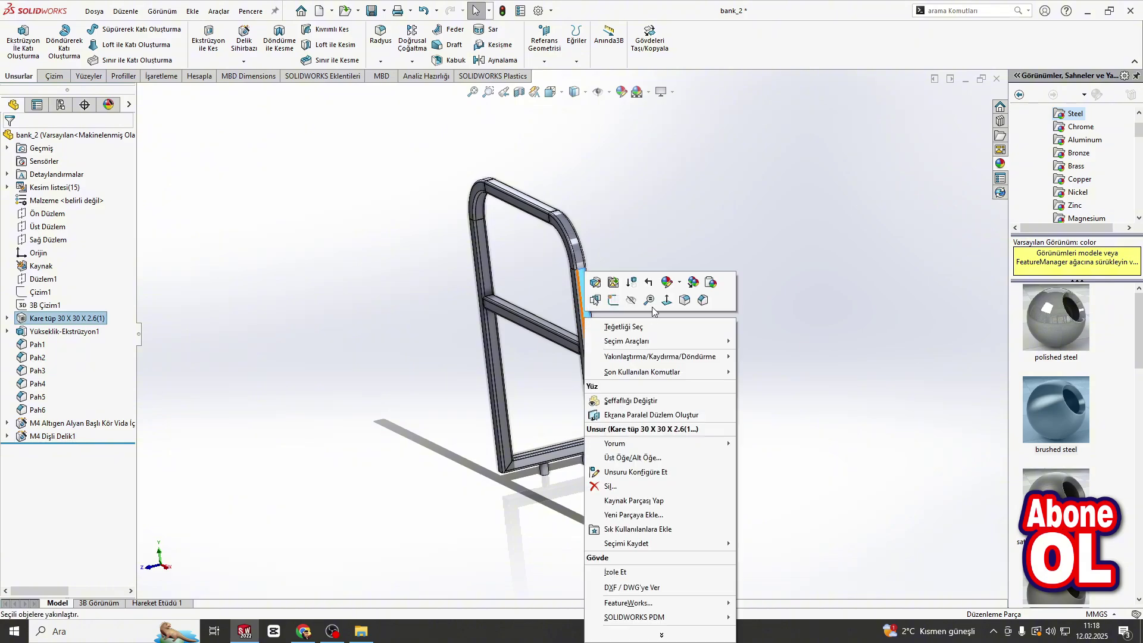
{"action": "left_click", "coordinate": [697, 323]}
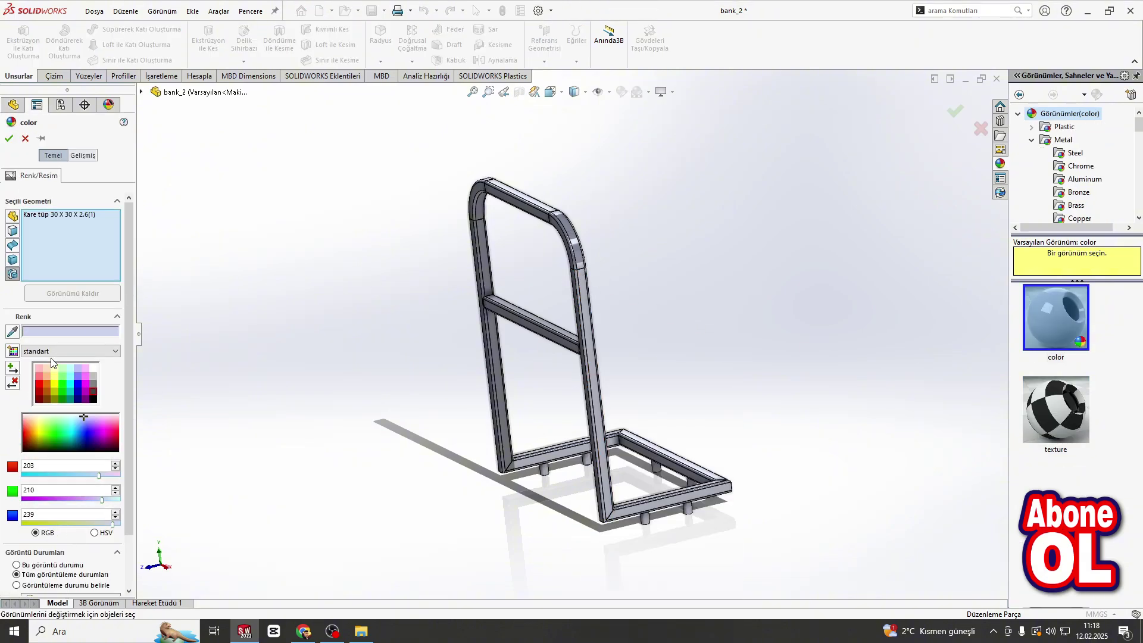
{"action": "left_click", "coordinate": [8, 138]}
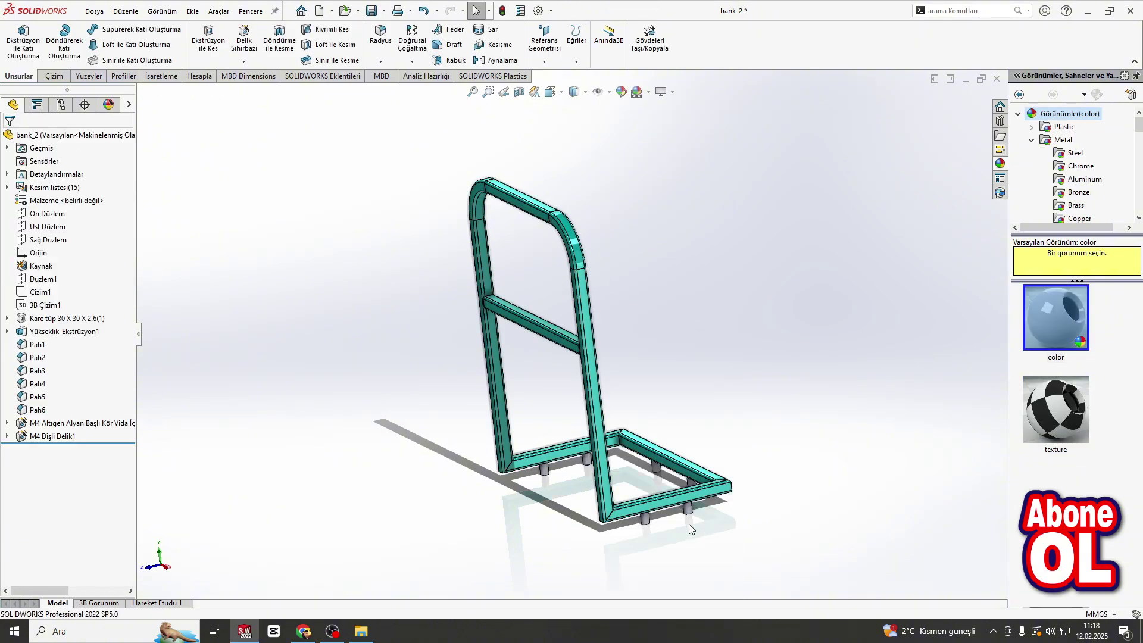
Colour the bodies of all support cylinders dark grey, RGB 64, 64, 64.
{"action": "scroll", "coordinate": [688, 524], "scroll_direction": "down", "scroll_amount": 5}
{"action": "right_click", "coordinate": [582, 447]}
{"action": "left_click", "coordinate": [681, 296]}
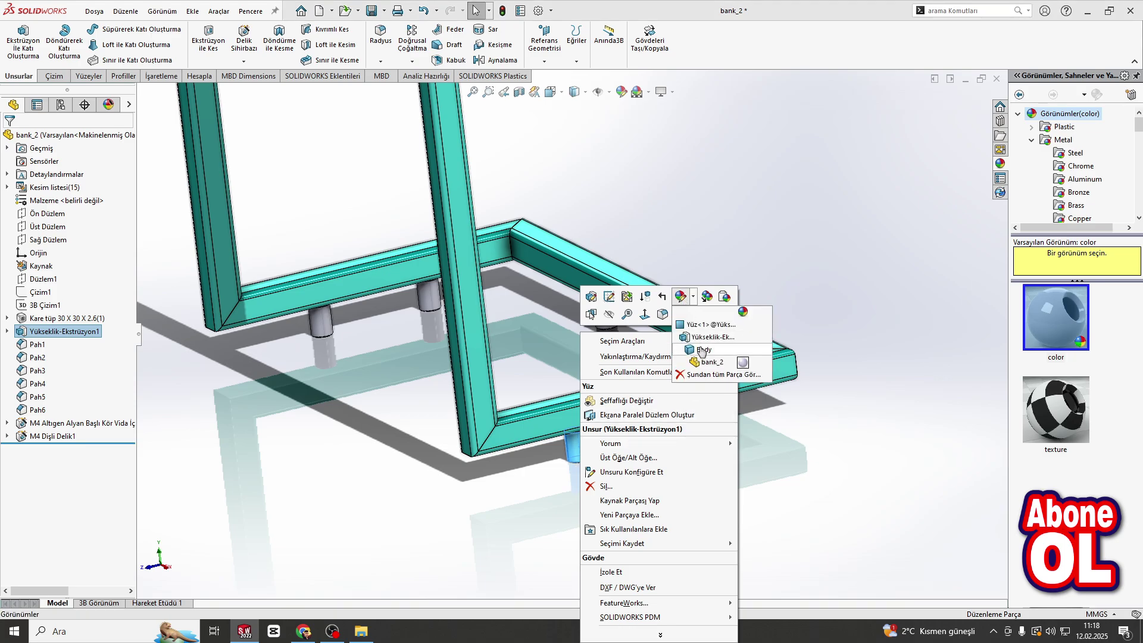
{"action": "left_click", "coordinate": [702, 350]}
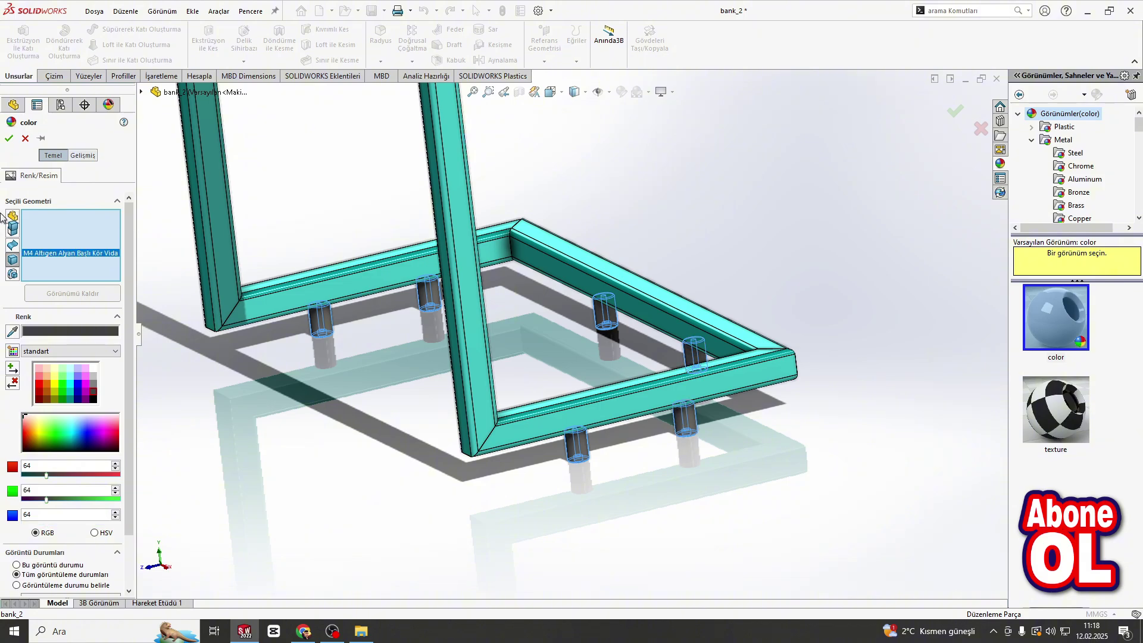
{"action": "left_click", "coordinate": [9, 139]}
Start a body mirror and select all the square tube bodies of the backrest, crossbar and base.
{"action": "scroll", "coordinate": [470, 275], "scroll_direction": "up", "scroll_amount": 5}
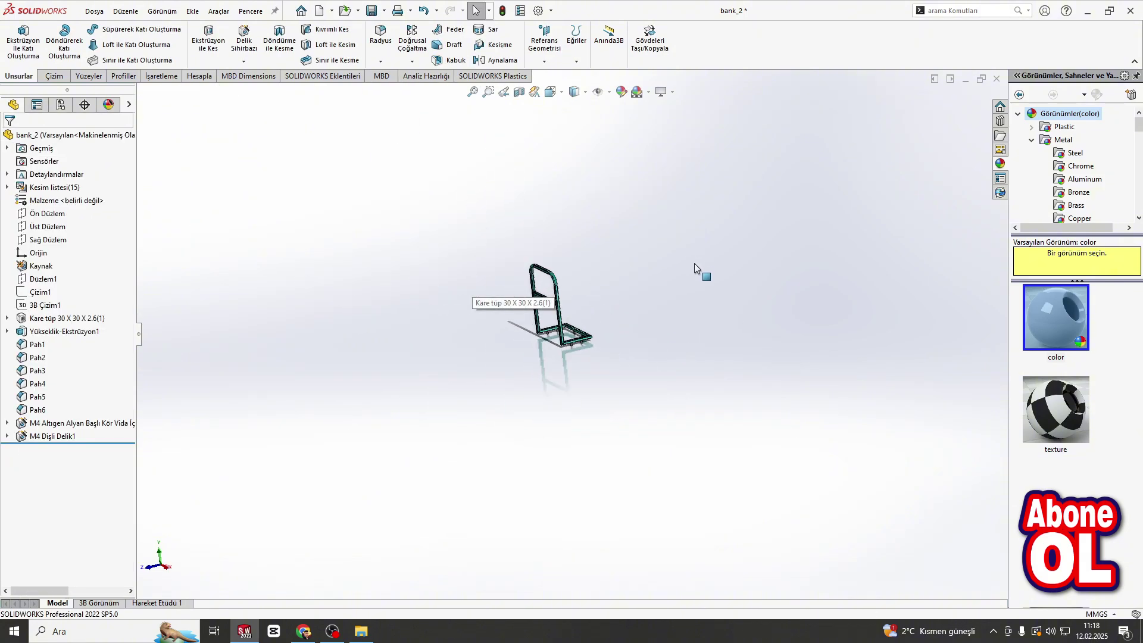
{"action": "left_click", "coordinate": [497, 61]}
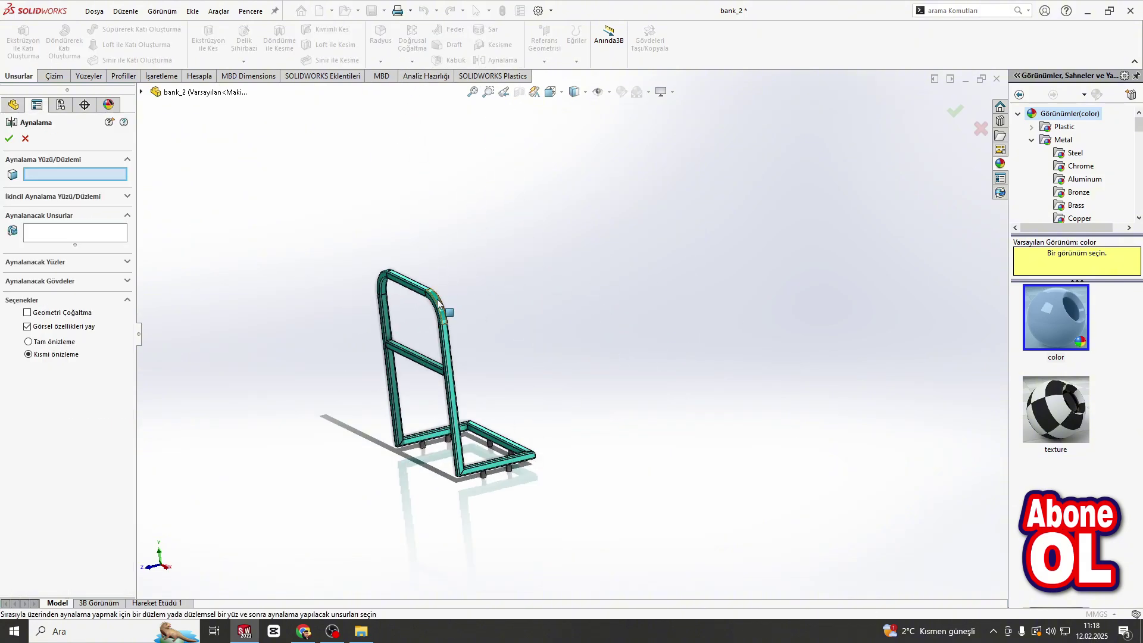
{"action": "left_click", "coordinate": [47, 281]}
{"action": "left_click", "coordinate": [379, 285]}
{"action": "left_click", "coordinate": [385, 318]}
{"action": "left_click", "coordinate": [407, 351]}
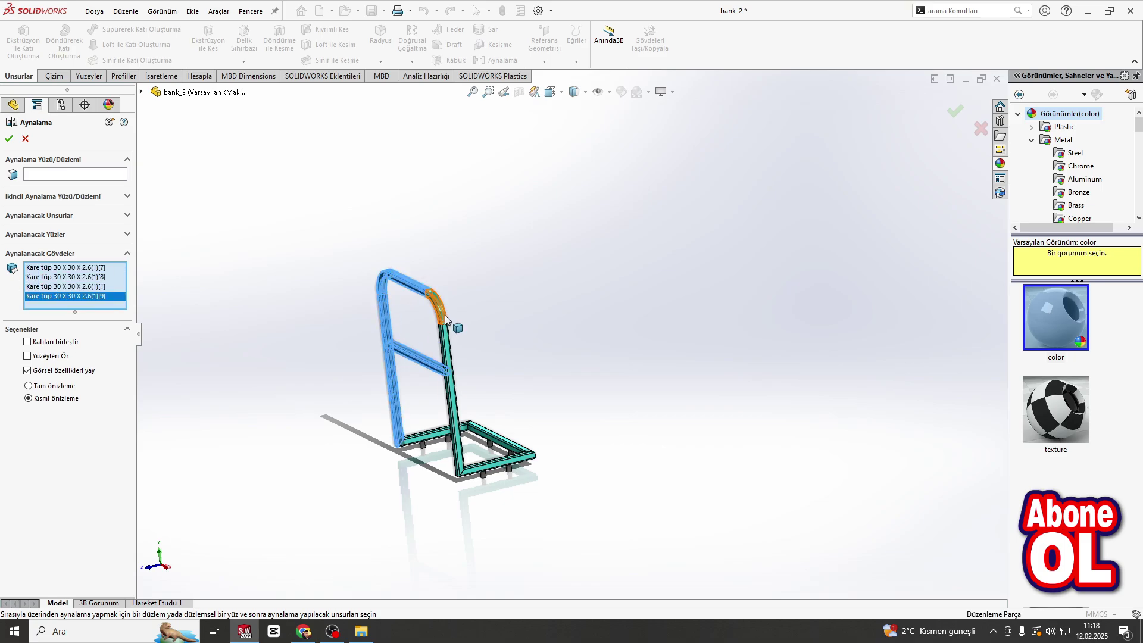
{"action": "left_click", "coordinate": [446, 337]}
{"action": "left_click", "coordinate": [438, 310]}
{"action": "left_click", "coordinate": [483, 466]}
{"action": "left_click", "coordinate": [503, 438]}
{"action": "left_click", "coordinate": [429, 434]}
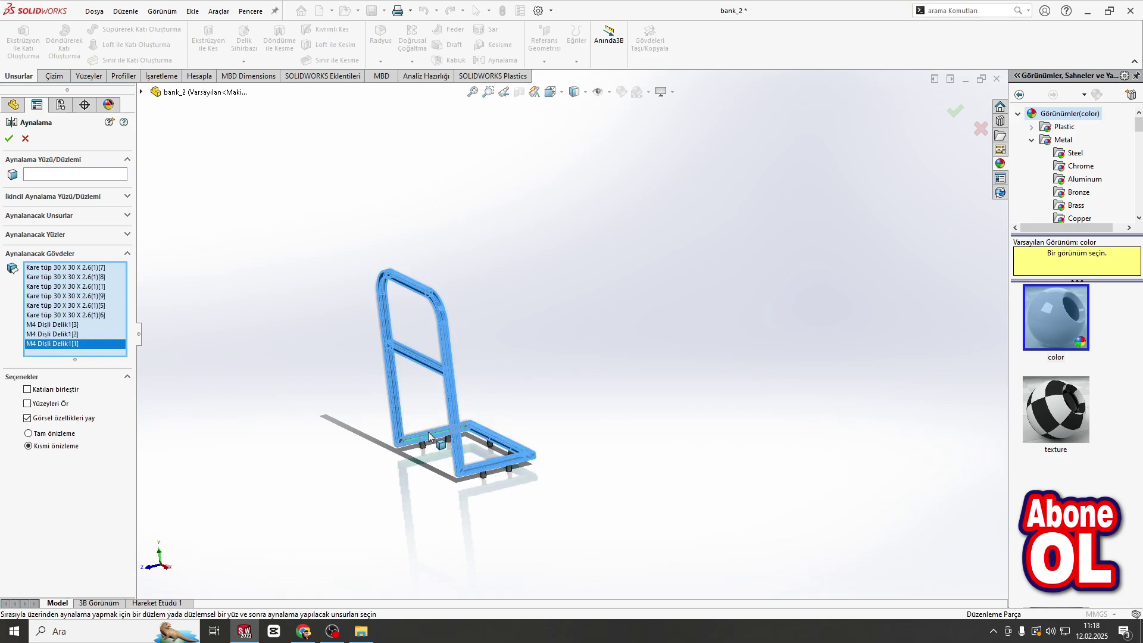
Add the six support cylinders under the base to the bodies to mirror.
{"action": "scroll", "coordinate": [488, 481], "scroll_direction": "down", "scroll_amount": 3}
{"action": "left_click", "coordinate": [467, 427]}
{"action": "left_click", "coordinate": [516, 413]}
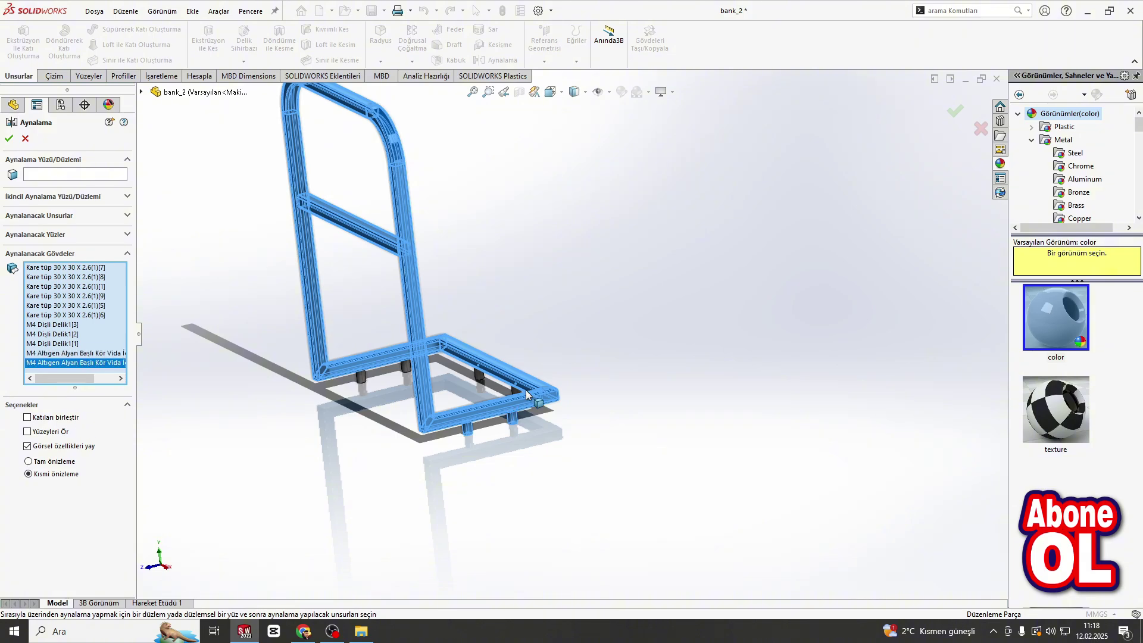
{"action": "scroll", "coordinate": [514, 406], "scroll_direction": "down", "scroll_amount": 6}
{"action": "left_click", "coordinate": [526, 373]}
{"action": "left_click", "coordinate": [413, 320]}
{"action": "scroll", "coordinate": [393, 331], "scroll_direction": "up", "scroll_amount": 4}
{"action": "scroll", "coordinate": [383, 334], "scroll_direction": "down", "scroll_amount": 3}
{"action": "left_click", "coordinate": [421, 305]}
{"action": "left_click", "coordinate": [299, 324]}
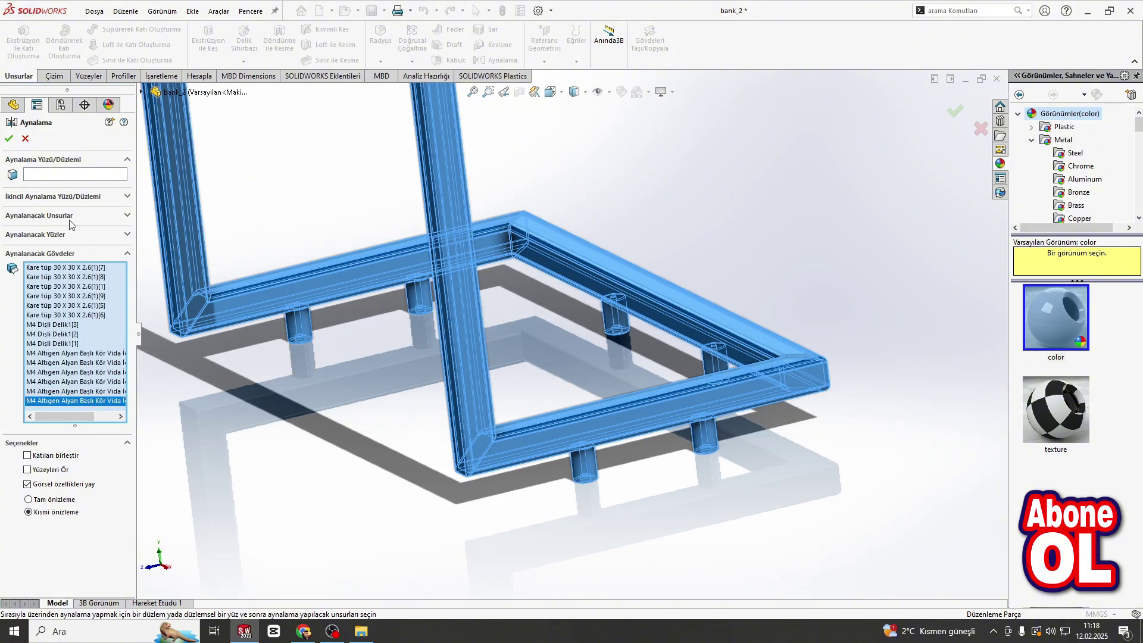
Use the front plane (Ön Düzlem) as the mirror plane and create the mirrored copy of the frame.
{"action": "left_click", "coordinate": [64, 175]}
{"action": "key", "text": "f"}
{"action": "left_click", "coordinate": [142, 92]}
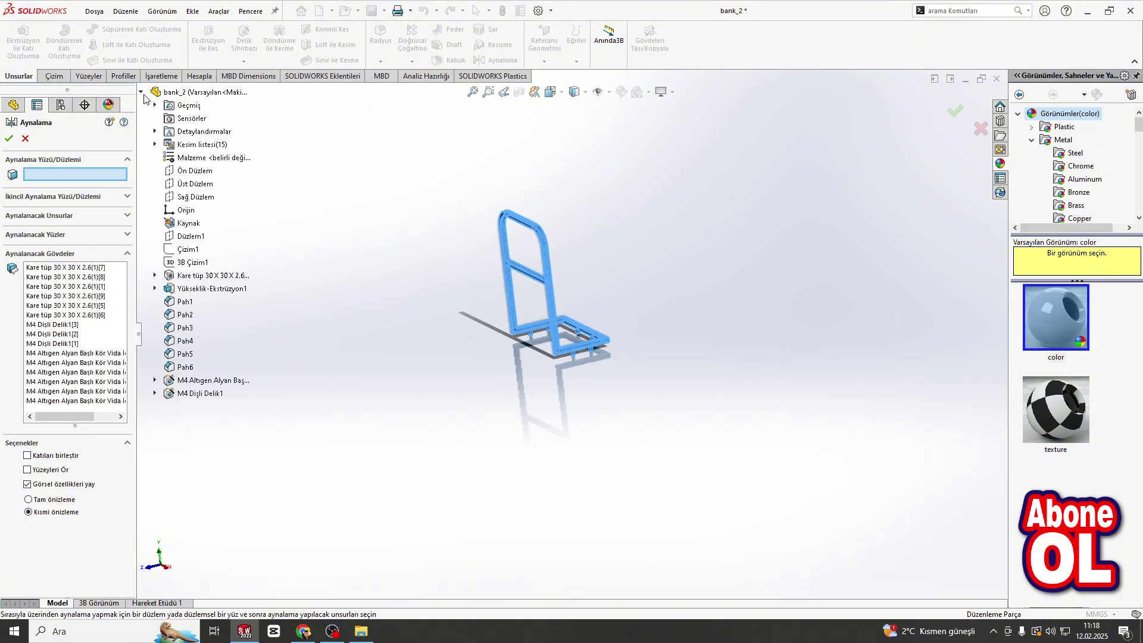
{"action": "left_click", "coordinate": [189, 171]}
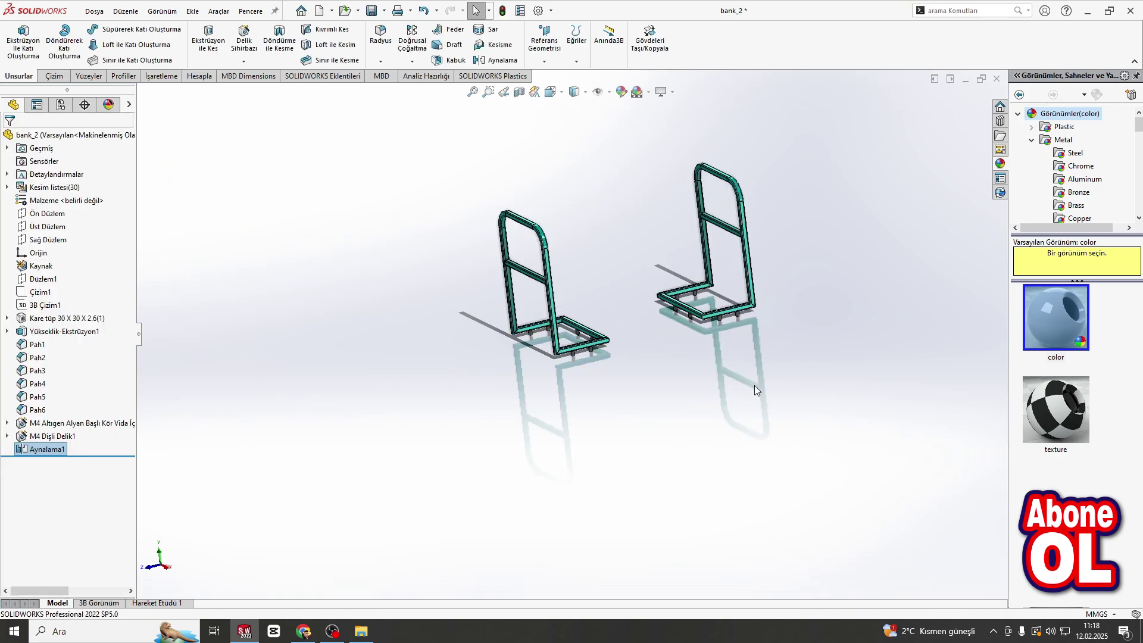
On the original frame's crossbar face, sketch three end-to-end horizontal construction lines along its centre, spanning from one upright to the other.
{"action": "scroll", "coordinate": [455, 279], "scroll_direction": "down", "scroll_amount": 6}
{"action": "left_click", "coordinate": [455, 279]}
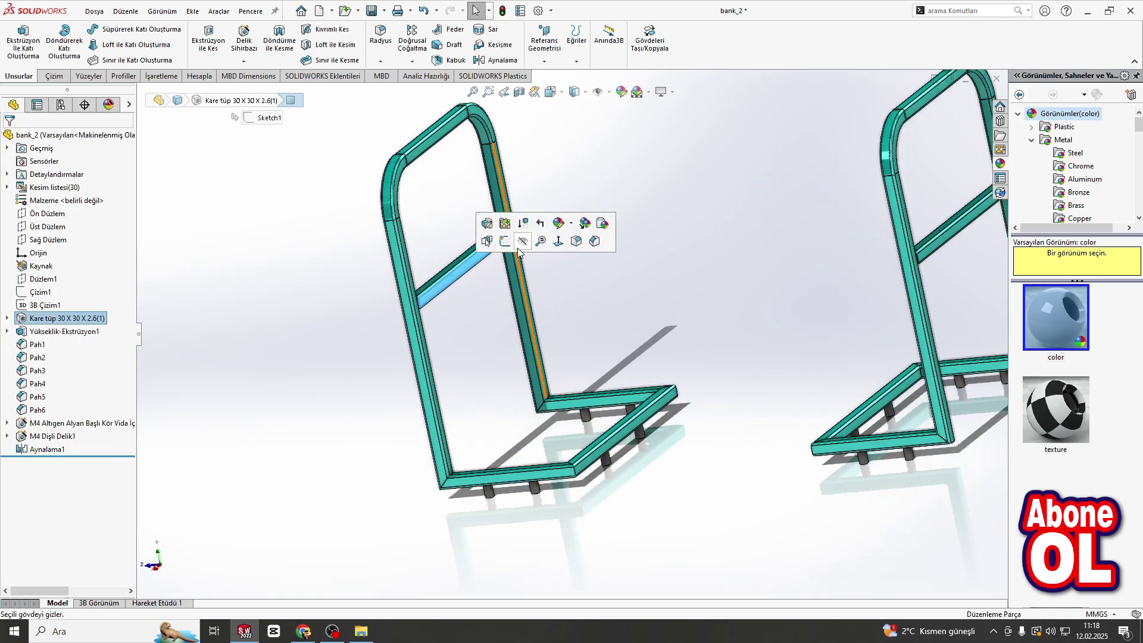
{"action": "left_click", "coordinate": [514, 245]}
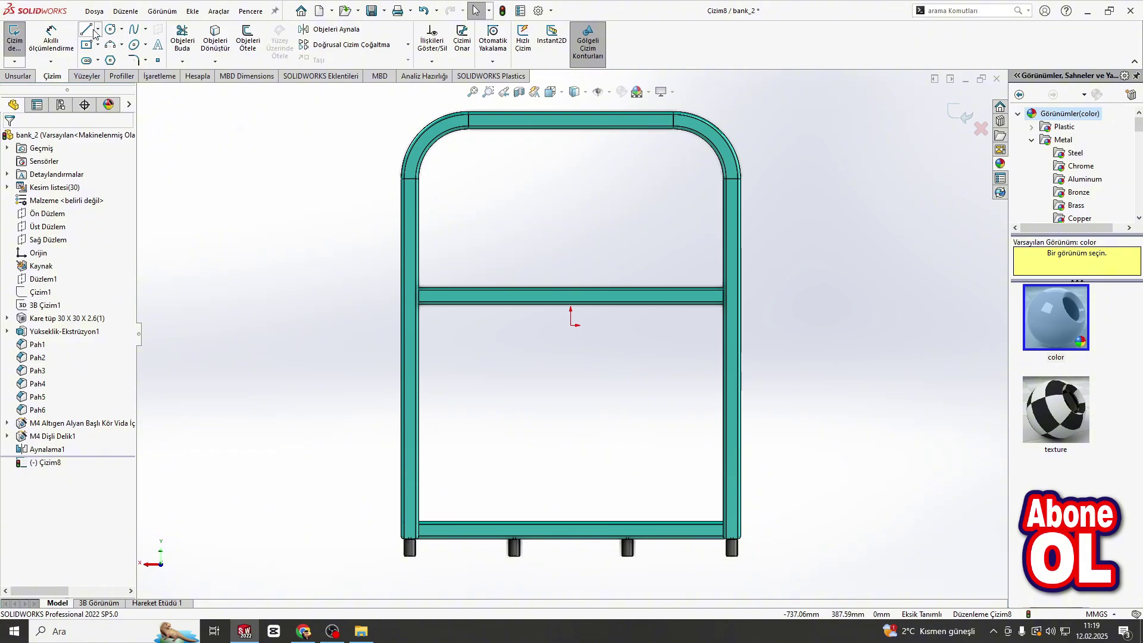
{"action": "left_click", "coordinate": [99, 59]}
{"action": "scroll", "coordinate": [387, 274], "scroll_direction": "down", "scroll_amount": 5}
{"action": "left_click", "coordinate": [518, 376]}
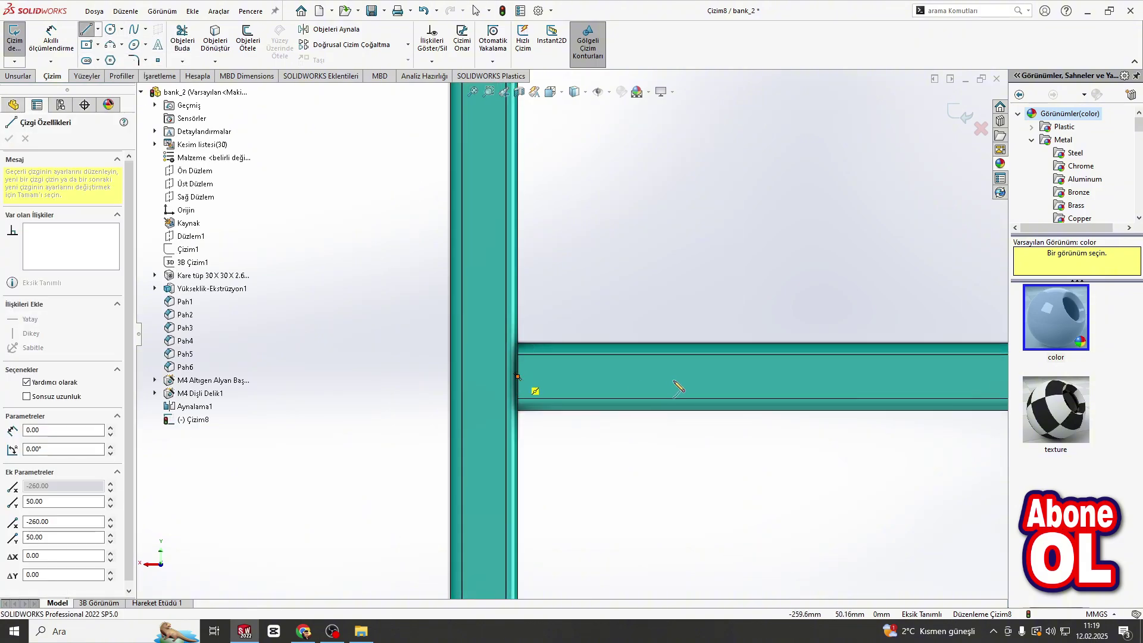
{"action": "left_click", "coordinate": [676, 378]}
{"action": "scroll", "coordinate": [788, 380], "scroll_direction": "up", "scroll_amount": 4}
{"action": "left_click", "coordinate": [819, 355]}
{"action": "scroll", "coordinate": [867, 357], "scroll_direction": "up", "scroll_amount": 2}
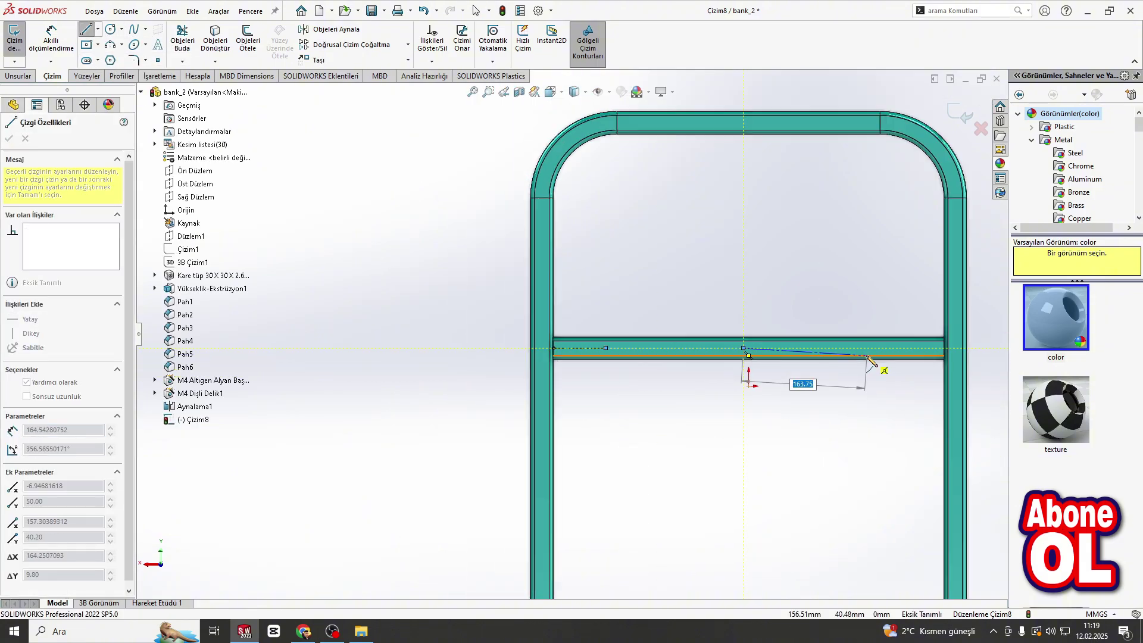
{"action": "scroll", "coordinate": [868, 357], "scroll_direction": "down", "scroll_amount": 2}
{"action": "scroll", "coordinate": [954, 352], "scroll_direction": "down", "scroll_amount": 2}
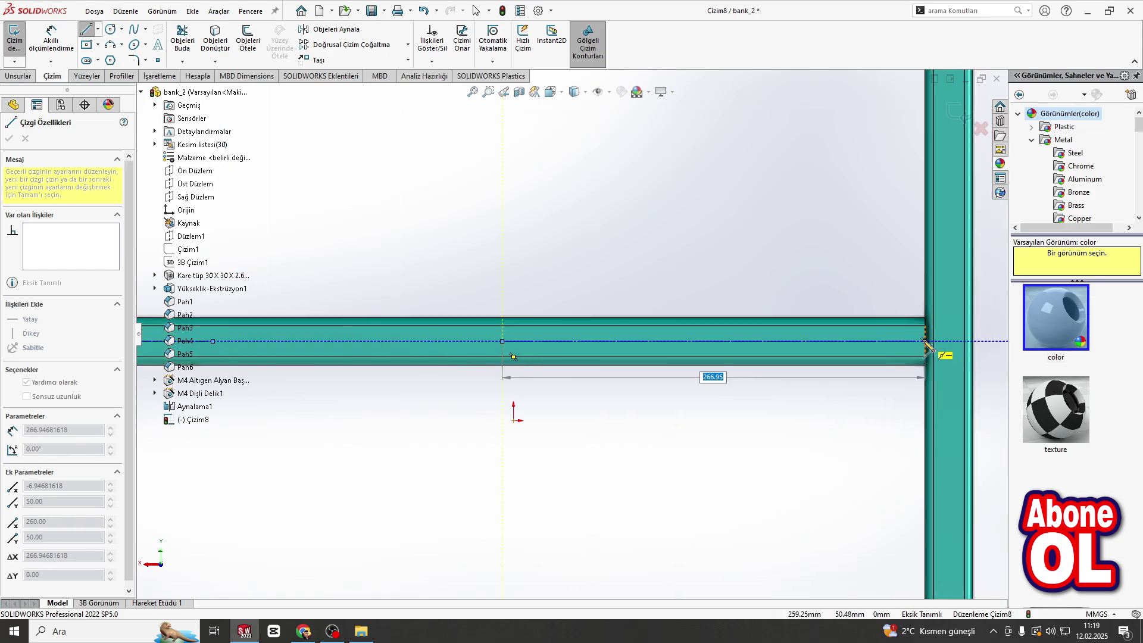
{"action": "scroll", "coordinate": [925, 342], "scroll_direction": "up", "scroll_amount": 4}
{"action": "key", "text": "Escape"}
Make the three construction lines equal in length and exit the sketch.
{"action": "left_click_drag", "start_coordinate": [297, 284], "coordinate": [735, 404]}
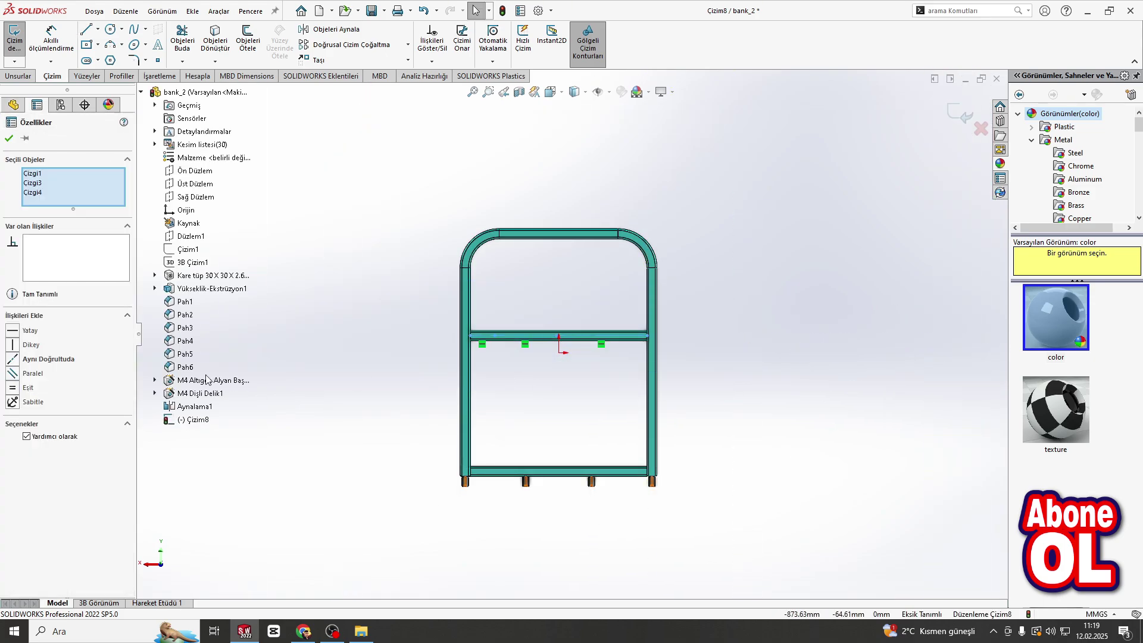
{"action": "left_click", "coordinate": [17, 392]}
{"action": "key", "text": "Escape"}
{"action": "scroll", "coordinate": [597, 329], "scroll_direction": "down", "scroll_amount": 2}
{"action": "scroll", "coordinate": [562, 339], "scroll_direction": "up", "scroll_amount": 4}
{"action": "middle_click_drag", "start_coordinate": [561, 338], "coordinate": [670, 361]}
{"action": "left_click", "coordinate": [959, 118]}
Start a sketch on the mirrored frame's crossbar face and convert the three lines of the first crossbar sketch into it.
{"action": "middle_click_drag", "start_coordinate": [525, 331], "coordinate": [655, 332]}
{"action": "scroll", "coordinate": [656, 332], "scroll_direction": "down", "scroll_amount": 4}
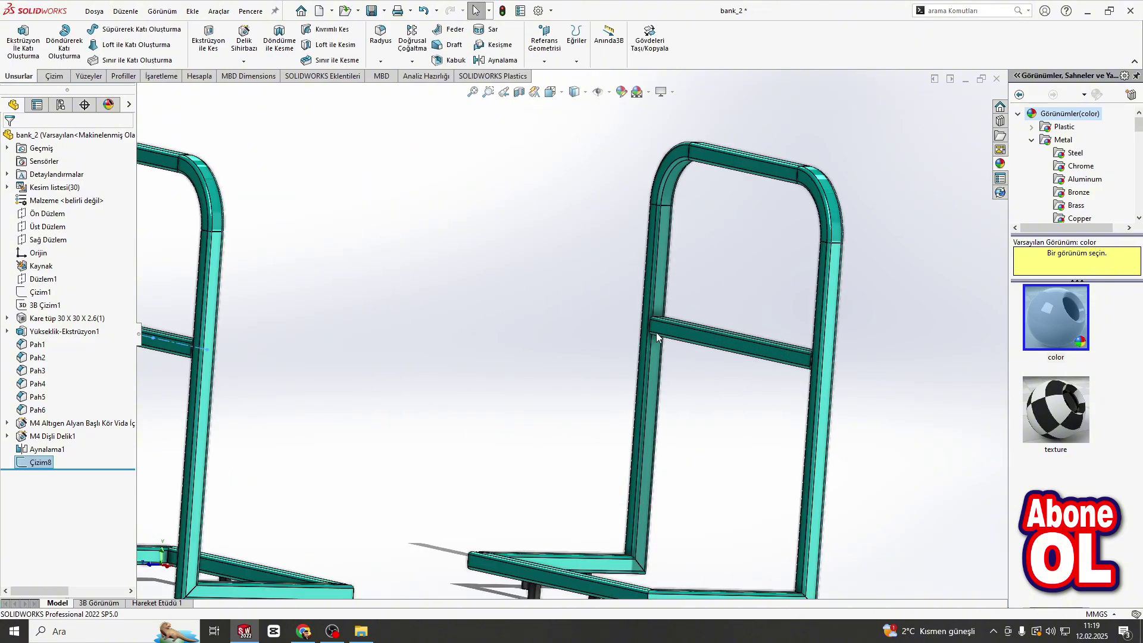
{"action": "left_click", "coordinate": [703, 326]}
{"action": "left_click", "coordinate": [722, 293]}
{"action": "left_click", "coordinate": [291, 266]}
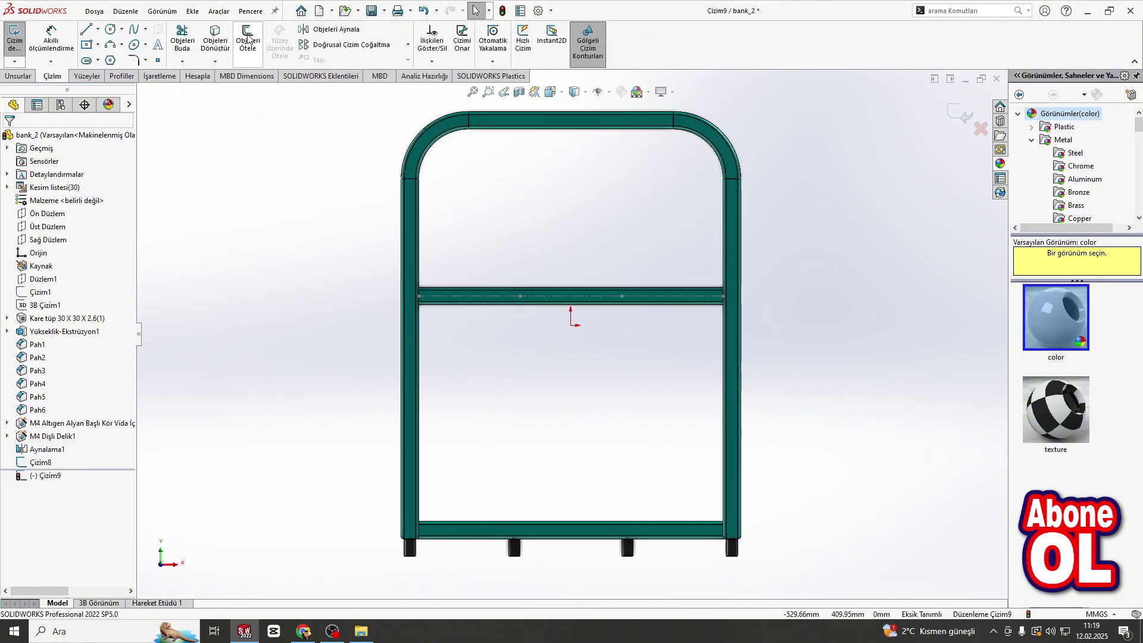
{"action": "left_click", "coordinate": [216, 40]}
{"action": "left_click", "coordinate": [568, 296]}
{"action": "left_click", "coordinate": [672, 296]}
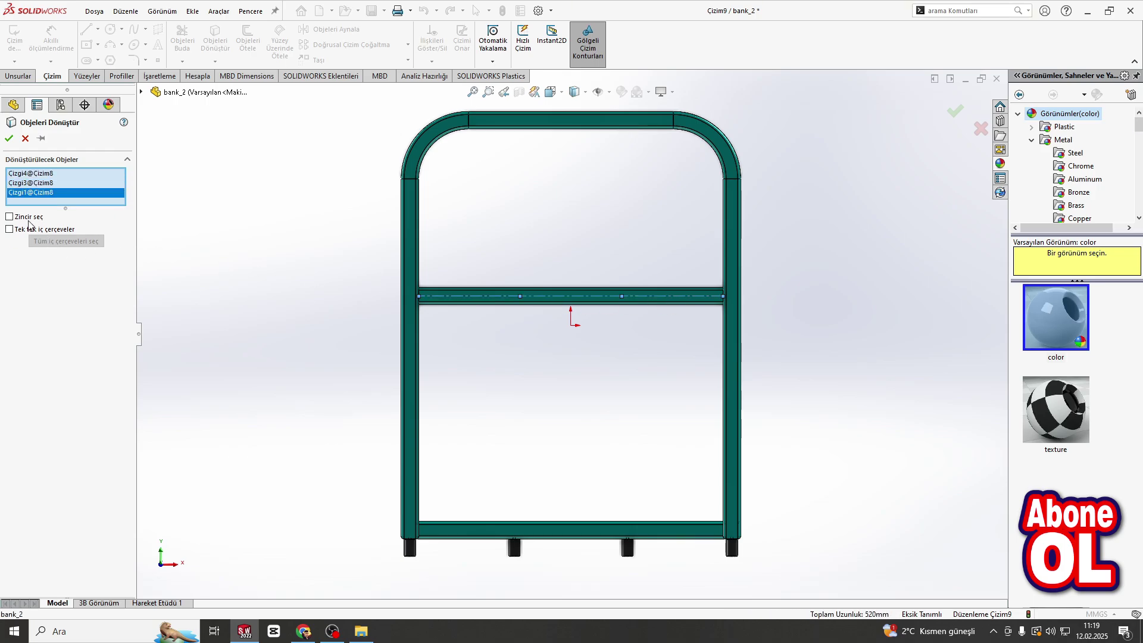
{"action": "left_click", "coordinate": [9, 138]}
Turn the three converted lines into construction geometry and exit the sketch.
{"action": "middle_click_drag", "start_coordinate": [265, 200], "coordinate": [333, 238]}
{"action": "left_click", "coordinate": [395, 243]}
{"action": "left_click", "coordinate": [503, 241], "text": "ctrl"}
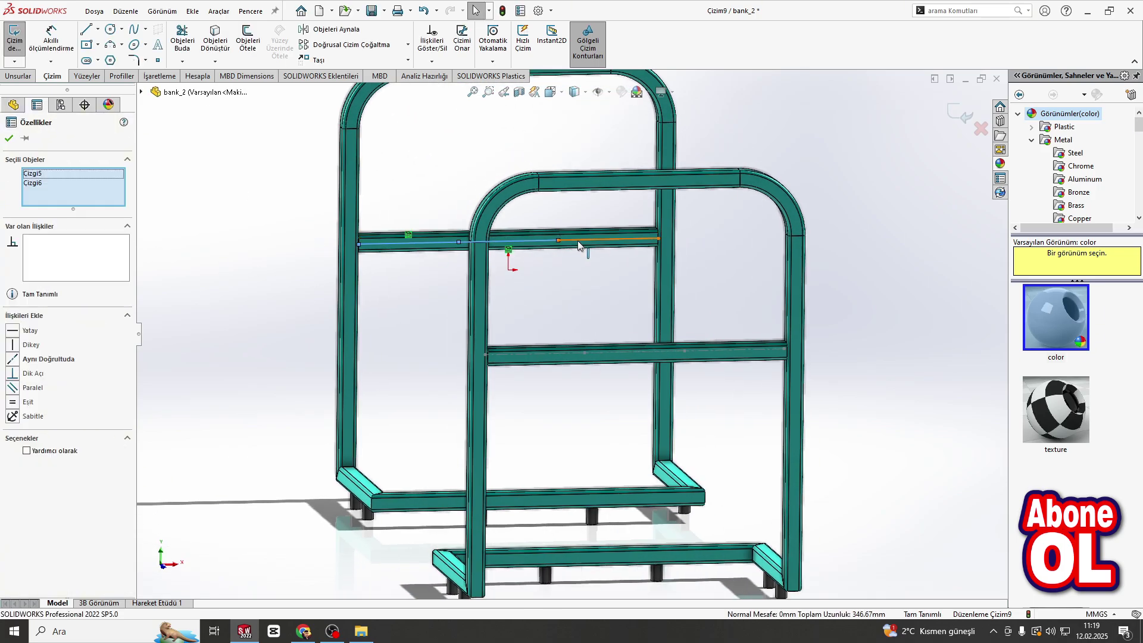
{"action": "left_click", "coordinate": [577, 243], "text": "ctrl"}
{"action": "key", "text": "Escape"}
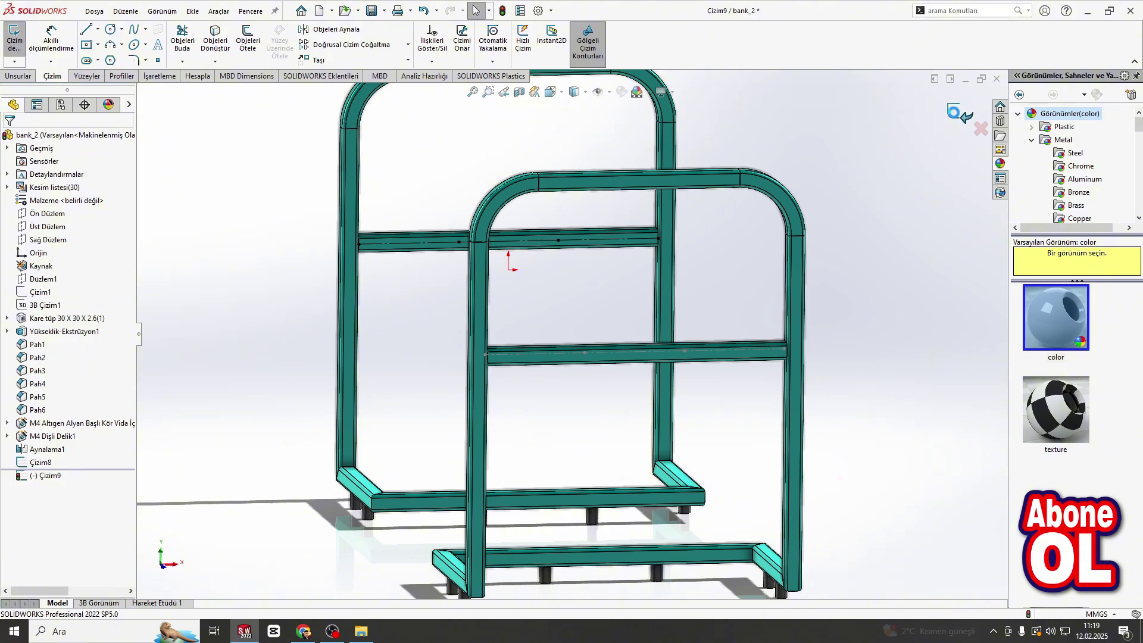
Start a 3D sketch and draw a line joining the matching outer endpoints of the construction lines on both frames' crossbars.
{"action": "left_click", "coordinate": [53, 77]}
{"action": "left_click", "coordinate": [15, 61]}
{"action": "left_click", "coordinate": [37, 90]}
{"action": "middle_click_drag", "start_coordinate": [325, 287], "coordinate": [365, 275]}
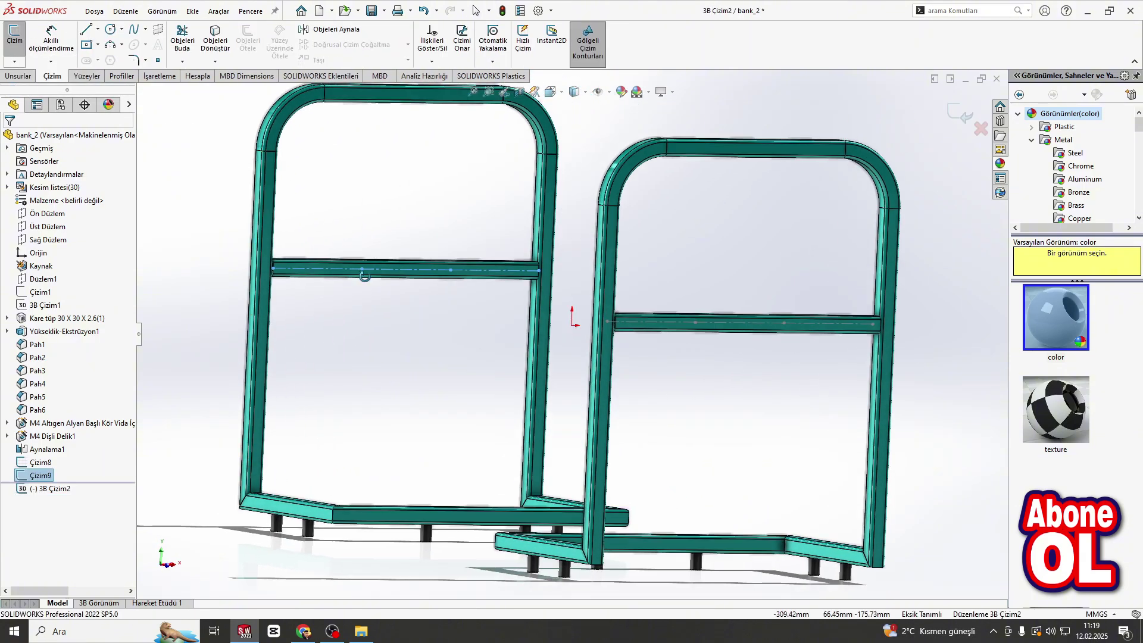
{"action": "left_click", "coordinate": [91, 32]}
{"action": "left_click", "coordinate": [273, 268]}
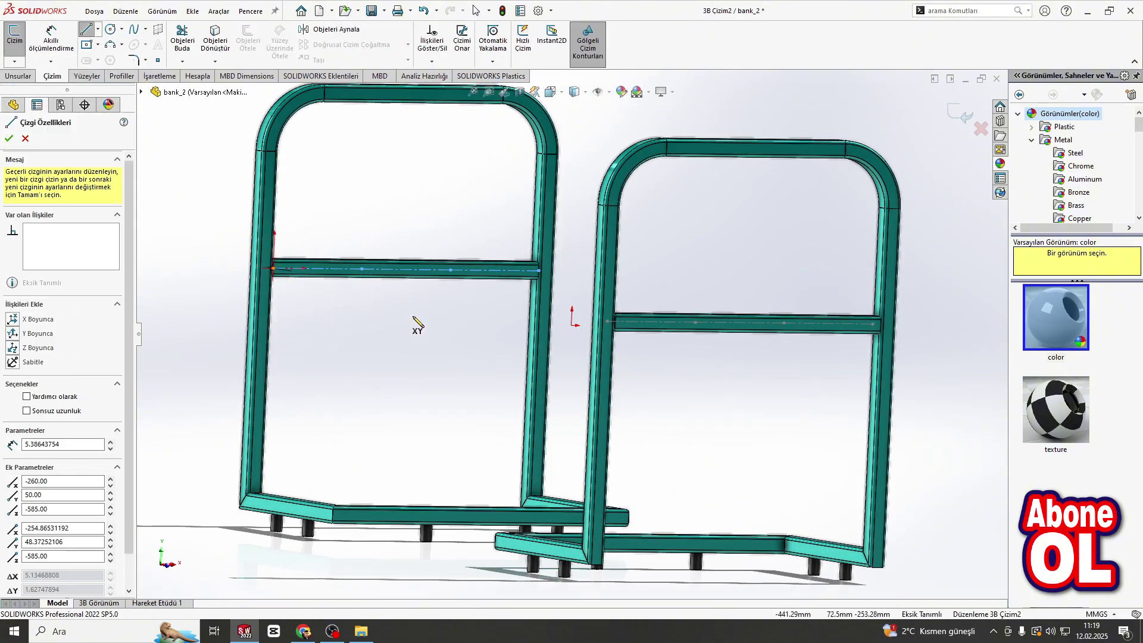
{"action": "middle_click_drag", "start_coordinate": [415, 318], "coordinate": [649, 363]}
{"action": "scroll", "coordinate": [762, 363], "scroll_direction": "down", "scroll_amount": 6}
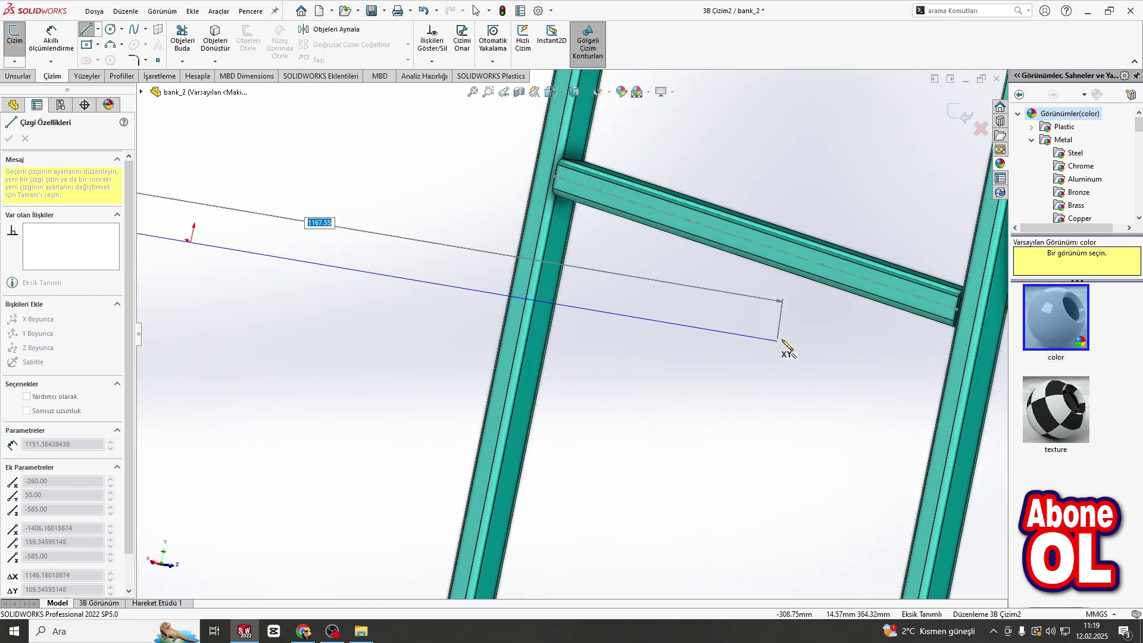
{"action": "left_click", "coordinate": [958, 311]}
{"action": "right_click", "coordinate": [956, 310]}
{"action": "left_click", "coordinate": [964, 318]}
Draw a second 3D line between the crossbars, joining the construction-line division points nearest the first line.
{"action": "left_click", "coordinate": [89, 32]}
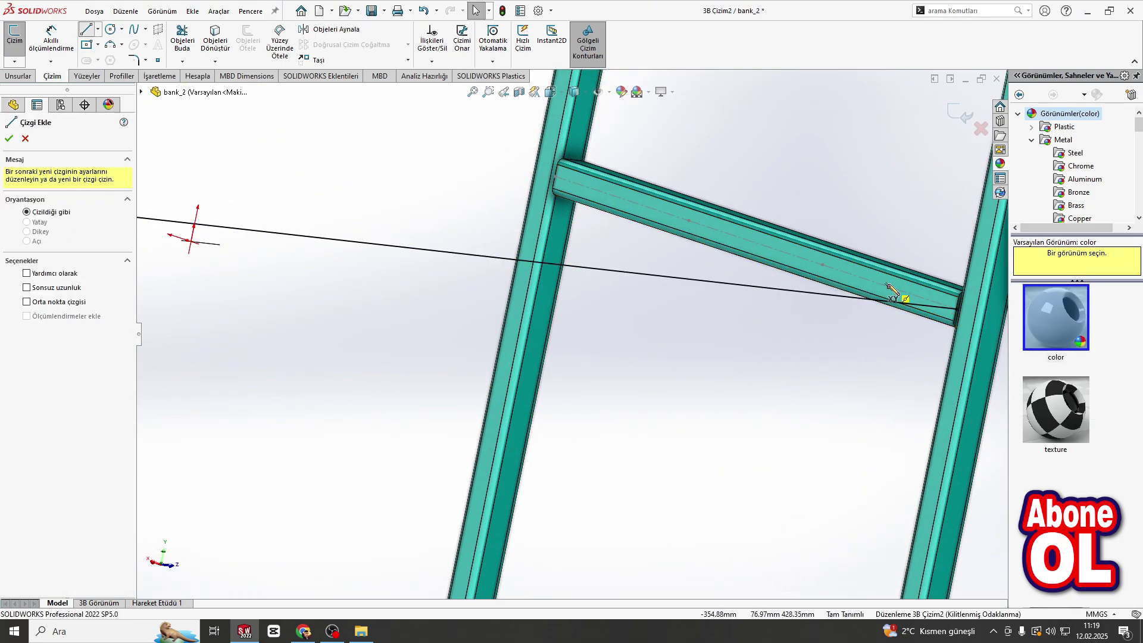
{"action": "left_click", "coordinate": [821, 264]}
{"action": "scroll", "coordinate": [804, 268], "scroll_direction": "up", "scroll_amount": 6}
{"action": "middle_click_drag", "start_coordinate": [497, 299], "coordinate": [379, 305]}
{"action": "scroll", "coordinate": [377, 302], "scroll_direction": "down", "scroll_amount": 6}
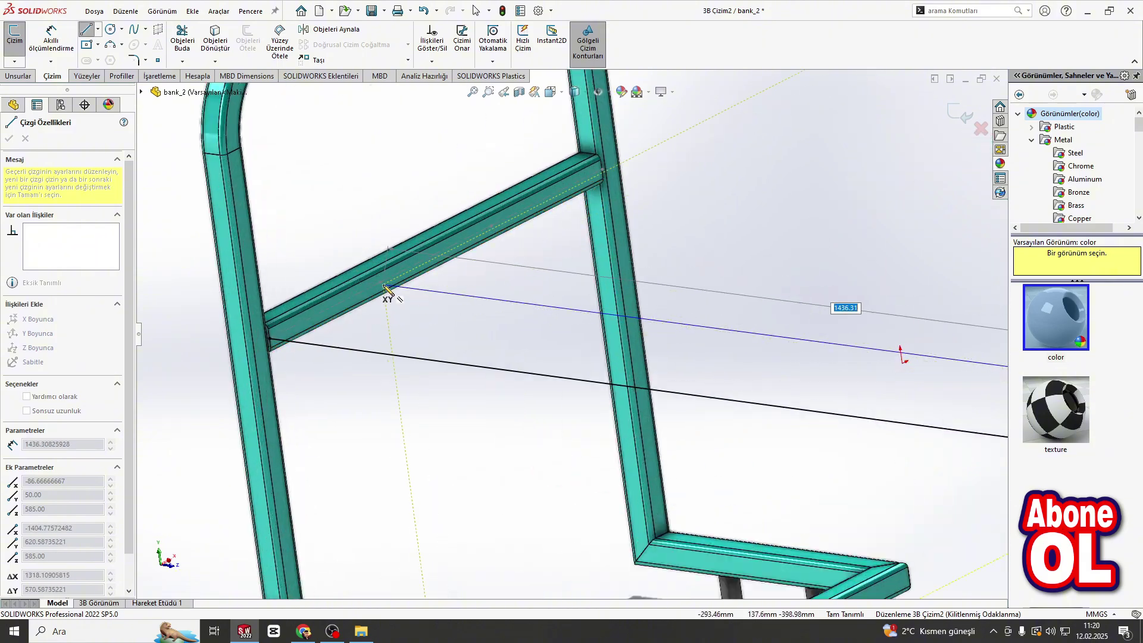
{"action": "left_click", "coordinate": [380, 283]}
{"action": "right_click", "coordinate": [381, 284]}
{"action": "left_click", "coordinate": [390, 292]}
Draw a third 3D line joining the remaining inner division points of the two crossbars.
{"action": "left_click", "coordinate": [87, 31]}
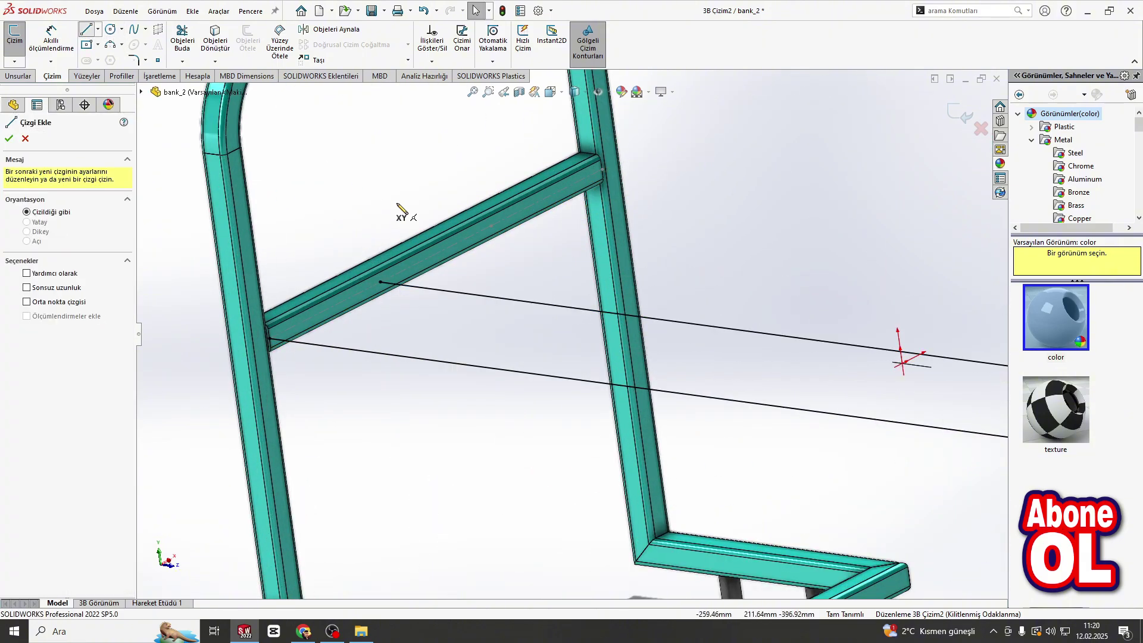
{"action": "left_click", "coordinate": [490, 226]}
{"action": "scroll", "coordinate": [506, 238], "scroll_direction": "up", "scroll_amount": 6}
{"action": "middle_click_drag", "start_coordinate": [571, 299], "coordinate": [702, 318]}
{"action": "scroll", "coordinate": [718, 326], "scroll_direction": "down", "scroll_amount": 6}
{"action": "left_click", "coordinate": [597, 381]}
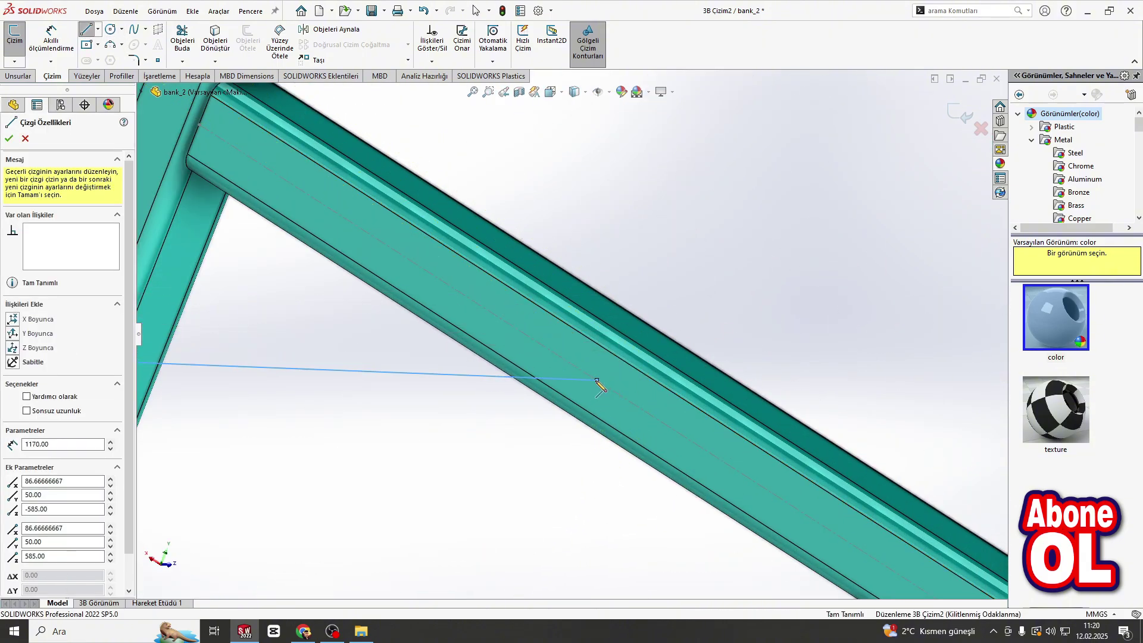
{"action": "right_click", "coordinate": [597, 381]}
{"action": "left_click", "coordinate": [610, 387]}
Draw a fourth 3D line joining the remaining outer endpoints of the two crossbars and exit the 3D sketch.
{"action": "left_click", "coordinate": [87, 31]}
{"action": "left_click", "coordinate": [199, 125]}
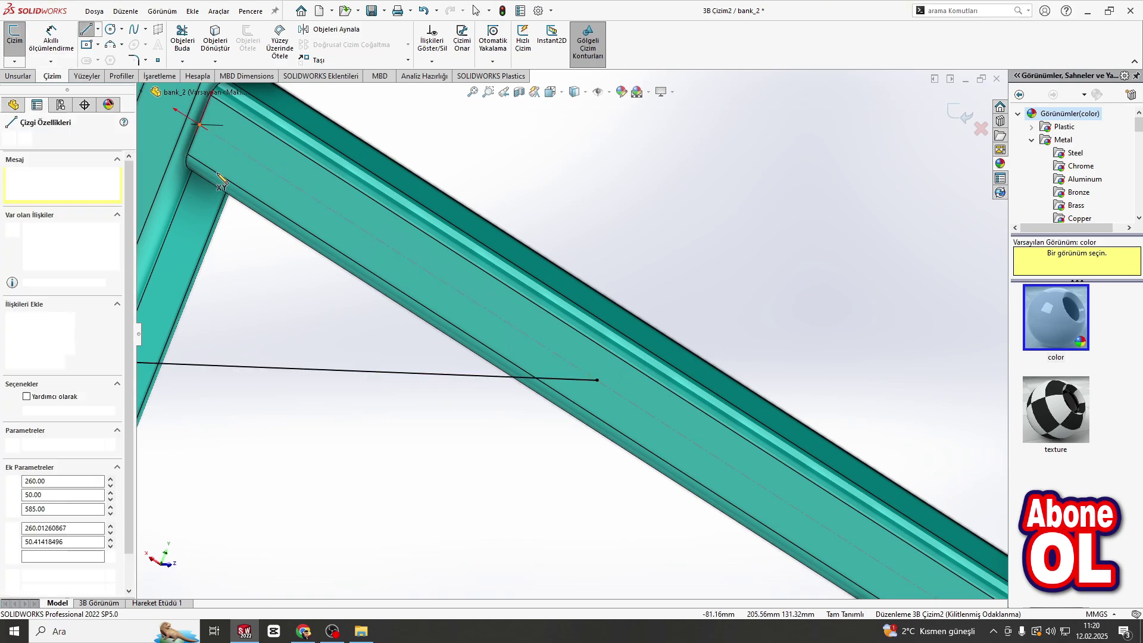
{"action": "scroll", "coordinate": [221, 179], "scroll_direction": "up", "scroll_amount": 5}
{"action": "scroll", "coordinate": [429, 375], "scroll_direction": "down", "scroll_amount": 6}
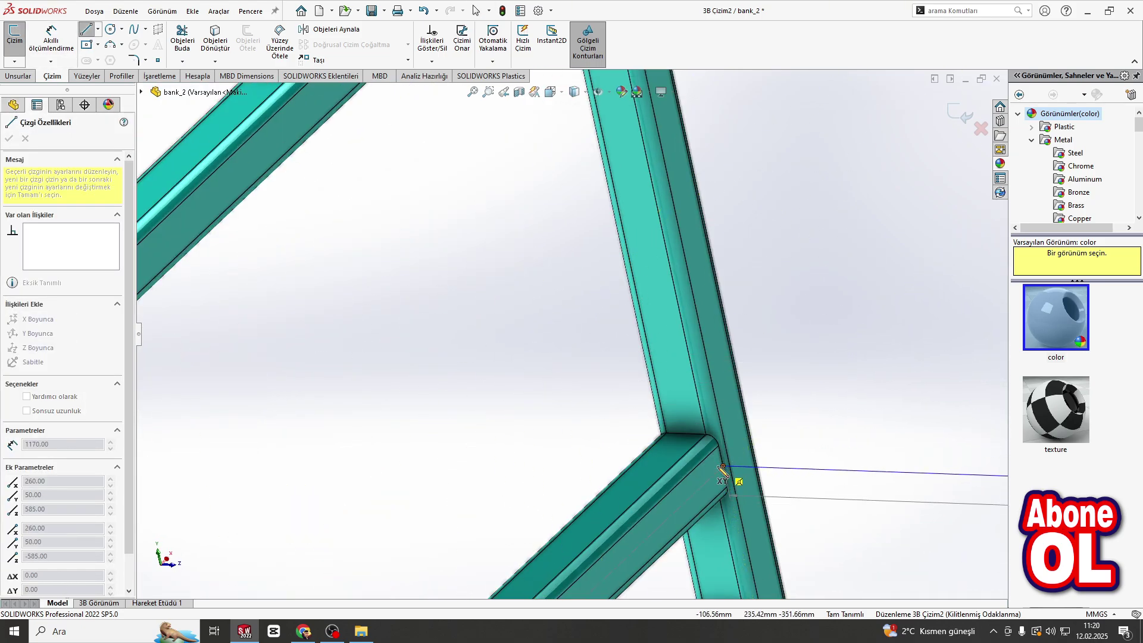
{"action": "left_click", "coordinate": [721, 466]}
{"action": "key", "text": "Escape"}
{"action": "scroll", "coordinate": [750, 440], "scroll_direction": "up", "scroll_amount": 6}
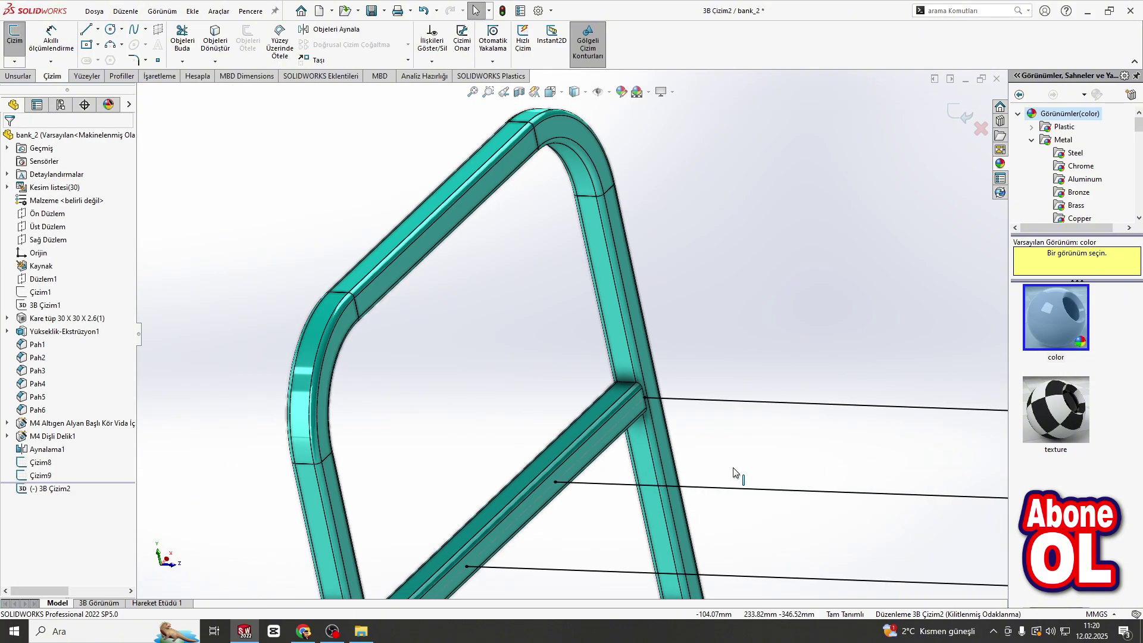
{"action": "left_click", "coordinate": [959, 112]}
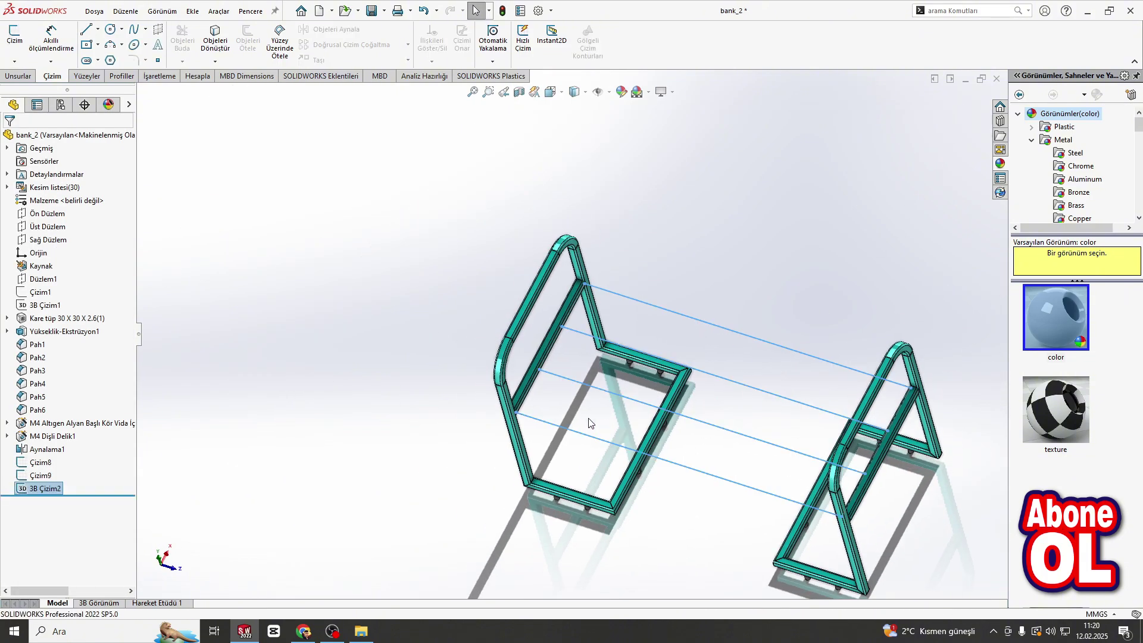
Start an iso 30 x 30 x 2.6 square-tube structural member on the first outer line and locate its profile by the outer side's midpoint.
{"action": "middle_click_drag", "start_coordinate": [566, 357], "coordinate": [495, 343]}
{"action": "left_click", "coordinate": [122, 76]}
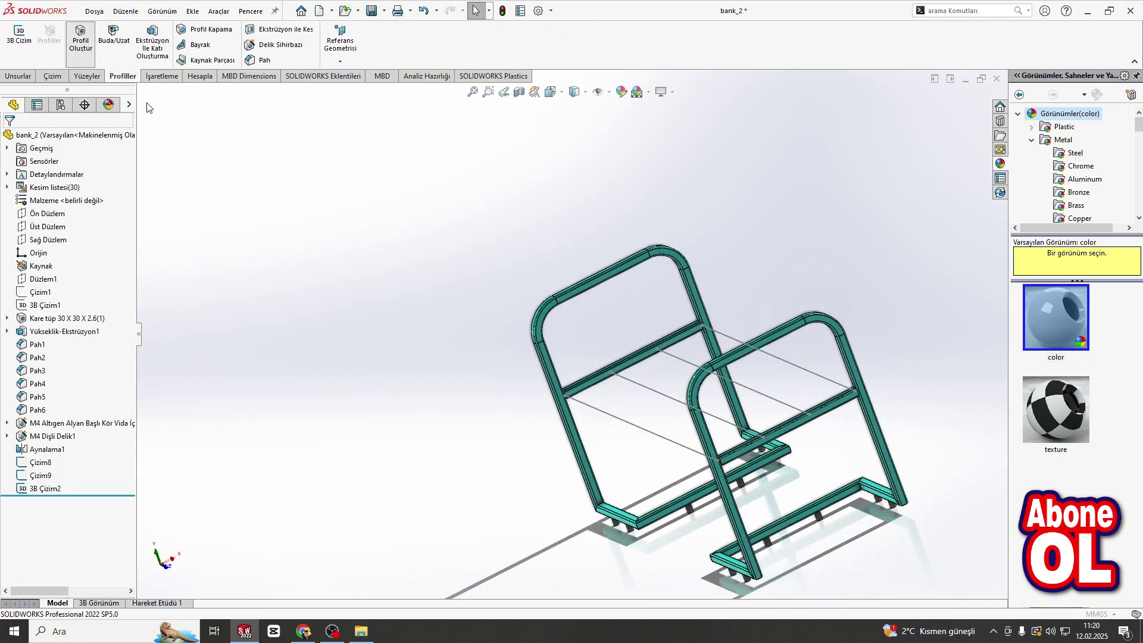
{"action": "left_click", "coordinate": [49, 36]}
{"action": "middle_click_drag", "start_coordinate": [410, 363], "coordinate": [431, 377]}
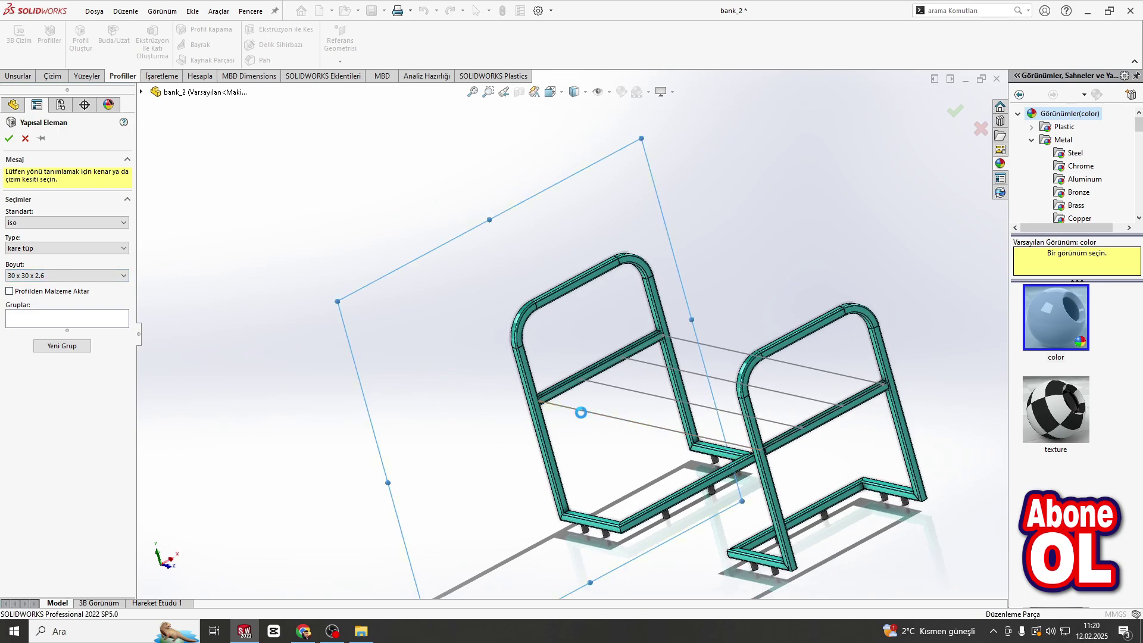
{"action": "left_click", "coordinate": [580, 412]}
{"action": "scroll", "coordinate": [560, 414], "scroll_direction": "down", "scroll_amount": 4}
{"action": "left_click", "coordinate": [62, 587]}
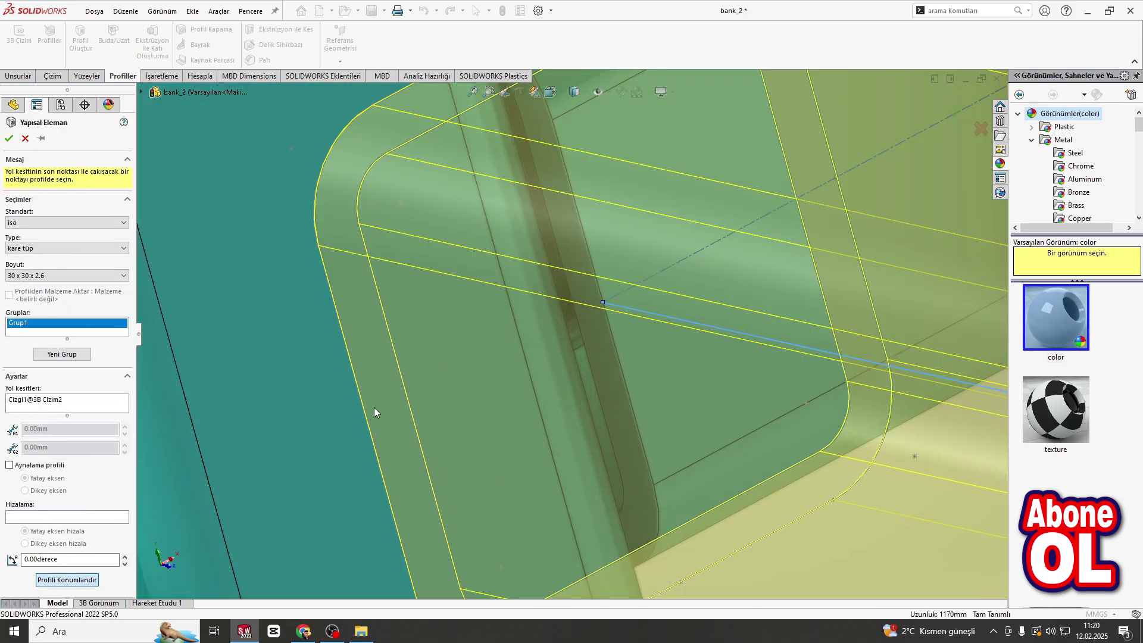
{"action": "left_click", "coordinate": [390, 475]}
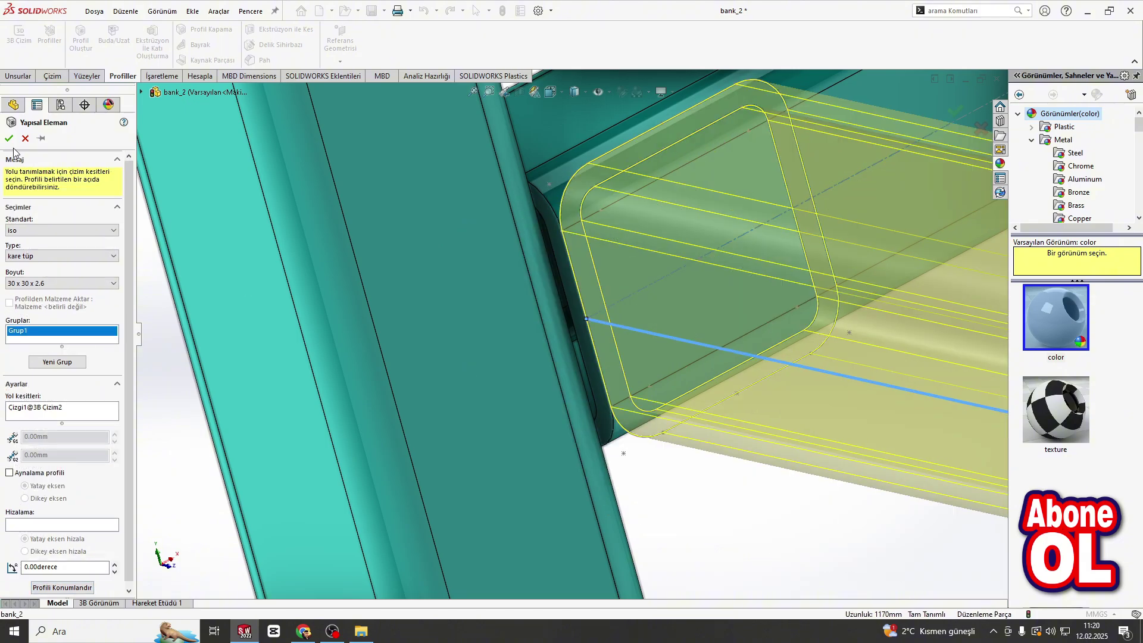
Add a second group with the opposite outer line and locate its profile by the outer side's midpoint.
{"action": "left_click", "coordinate": [50, 366]}
{"action": "scroll", "coordinate": [620, 295], "scroll_direction": "up", "scroll_amount": 5}
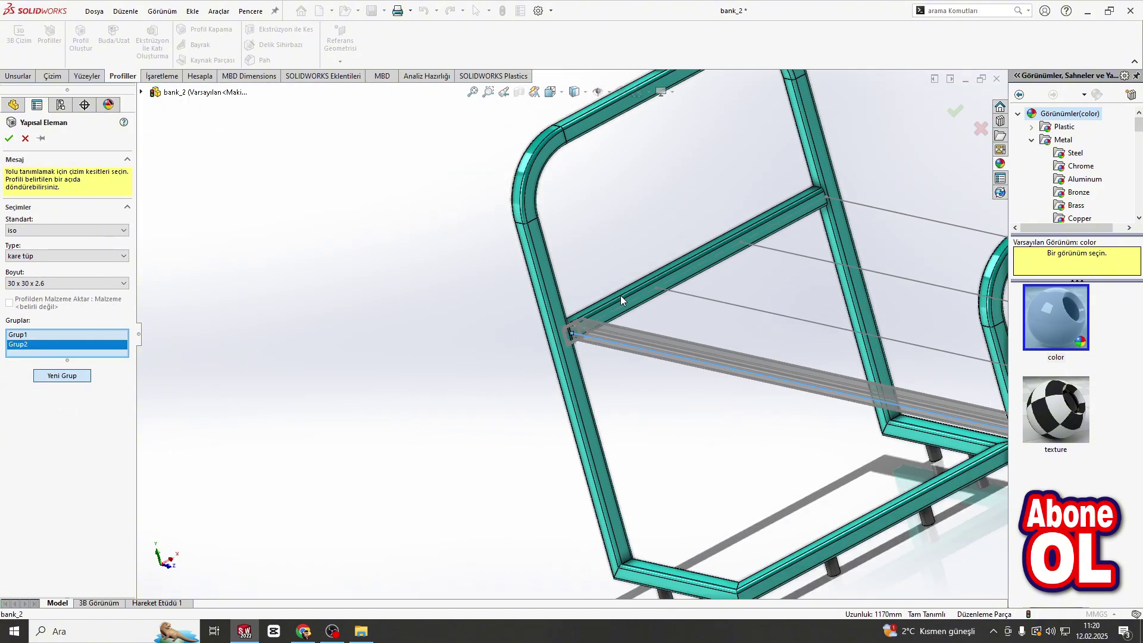
{"action": "scroll", "coordinate": [602, 336], "scroll_direction": "down", "scroll_amount": 3}
{"action": "scroll", "coordinate": [799, 195], "scroll_direction": "up", "scroll_amount": 3}
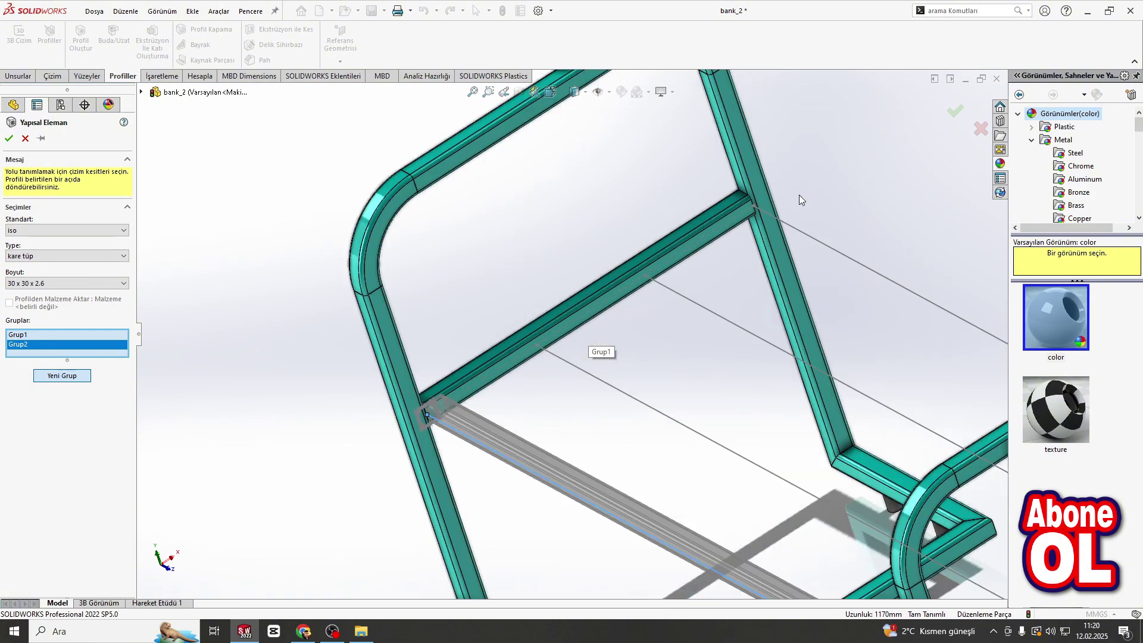
{"action": "scroll", "coordinate": [742, 216], "scroll_direction": "down", "scroll_amount": 2}
{"action": "left_click", "coordinate": [748, 223]}
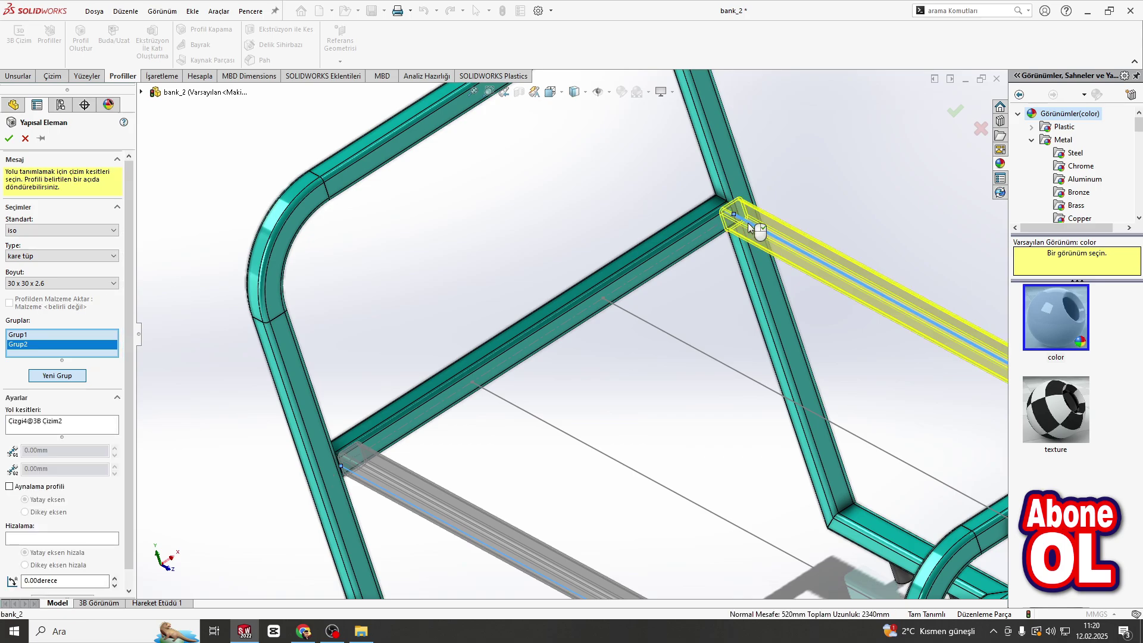
{"action": "scroll", "coordinate": [60, 577], "scroll_direction": "down", "scroll_amount": 1}
{"action": "left_click", "coordinate": [62, 590]}
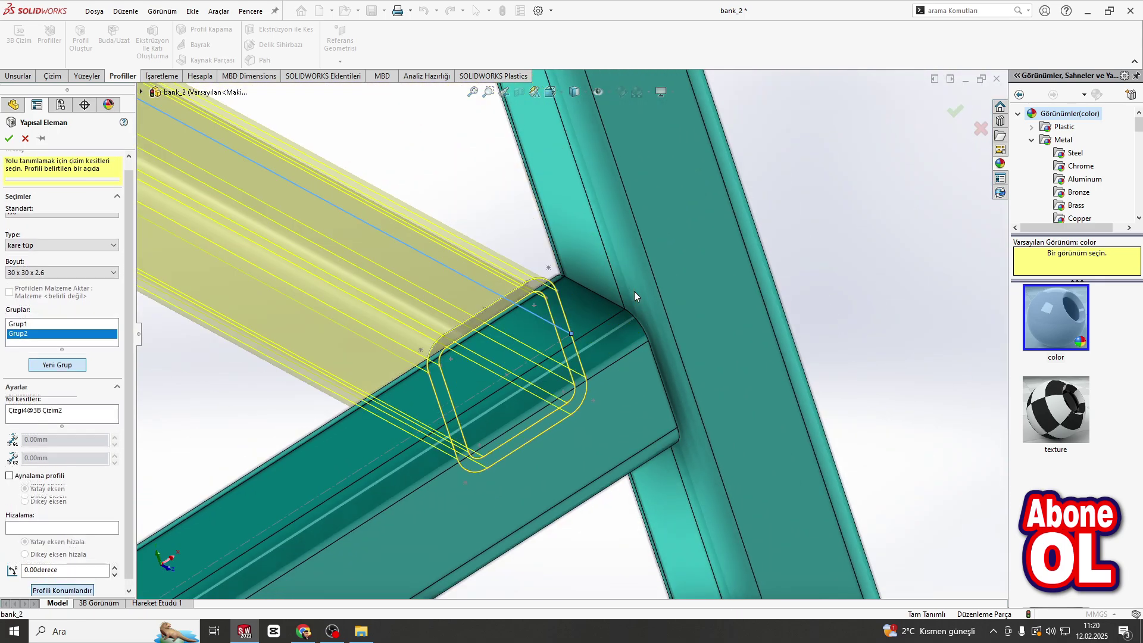
Add a third group with the two inner connecting lines and finish the structural member.
{"action": "scroll", "coordinate": [634, 291], "scroll_direction": "up", "scroll_amount": 5}
{"action": "middle_click_drag", "start_coordinate": [634, 291], "coordinate": [528, 327]}
{"action": "scroll", "coordinate": [524, 328], "scroll_direction": "up", "scroll_amount": 6}
{"action": "left_click", "coordinate": [74, 367]}
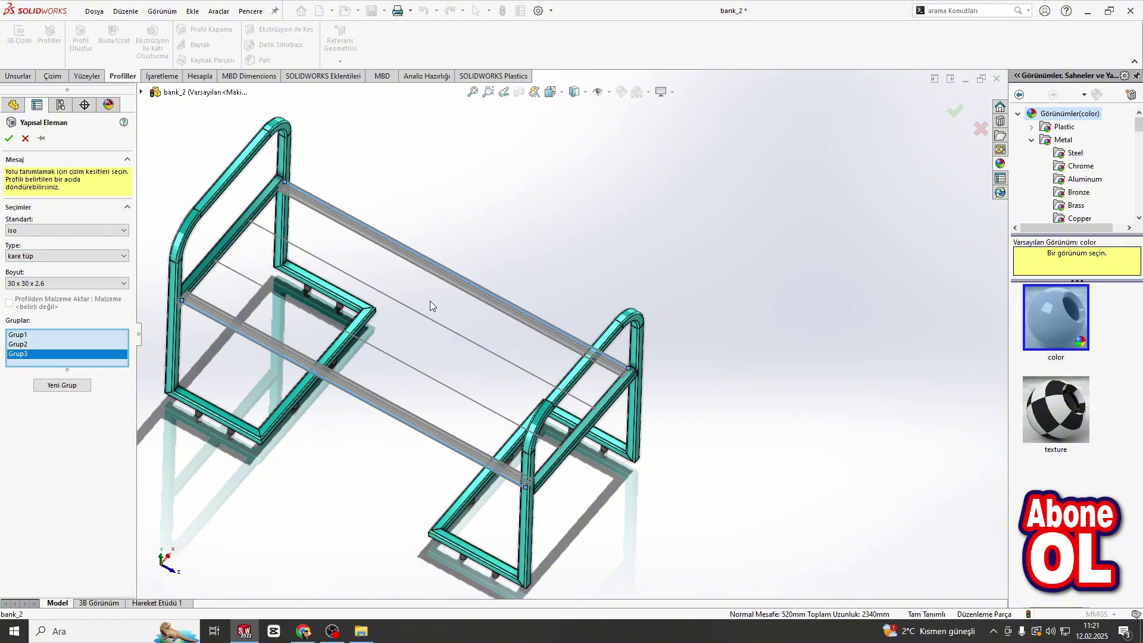
{"action": "left_click", "coordinate": [421, 313]}
{"action": "left_click", "coordinate": [396, 359]}
{"action": "key", "text": "Return"}
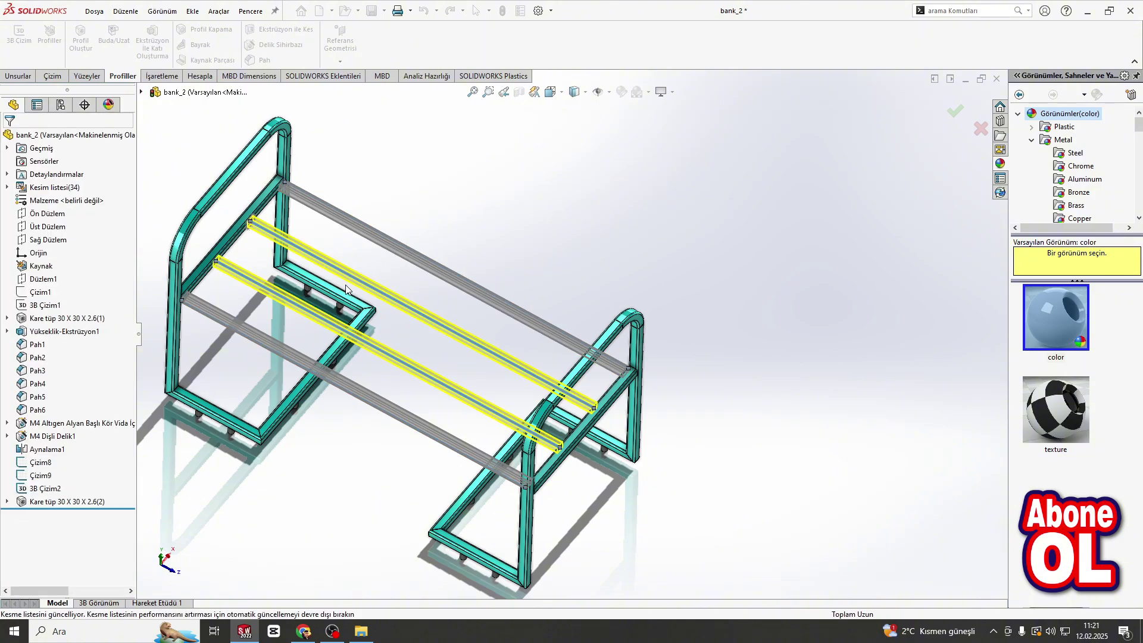
Colour the new connecting-tube feature cyan, RGB 0, 255, 255.
{"action": "right_click", "coordinate": [403, 248]}
{"action": "scroll", "coordinate": [345, 325], "scroll_direction": "down", "scroll_amount": 5}
{"action": "right_click", "coordinate": [363, 317]}
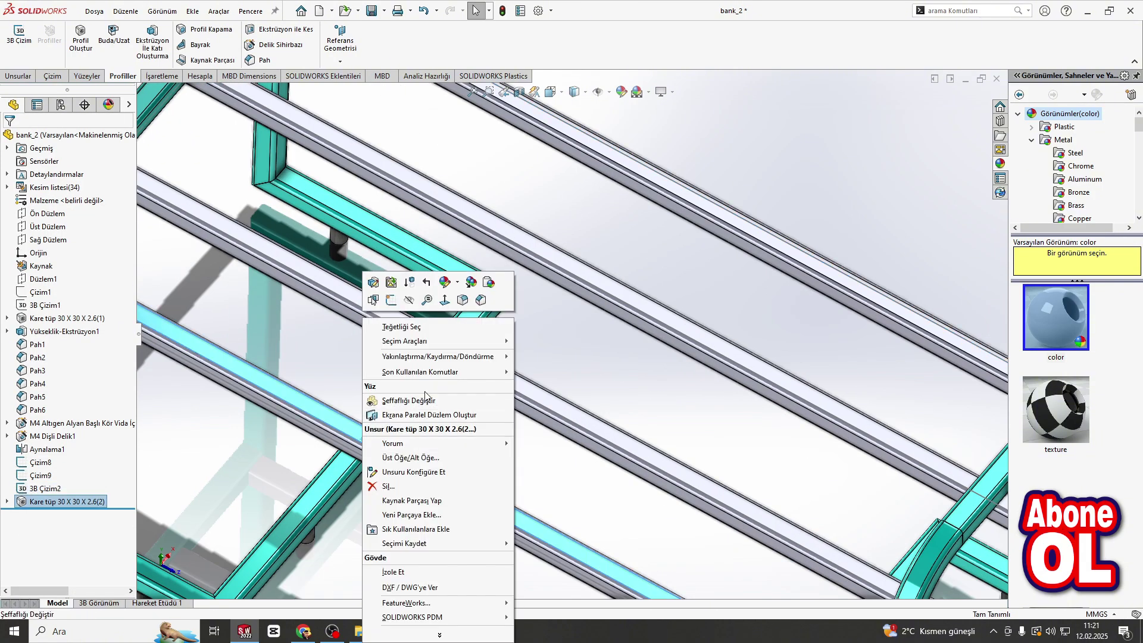
{"action": "left_click", "coordinate": [457, 283]}
{"action": "left_click", "coordinate": [482, 322]}
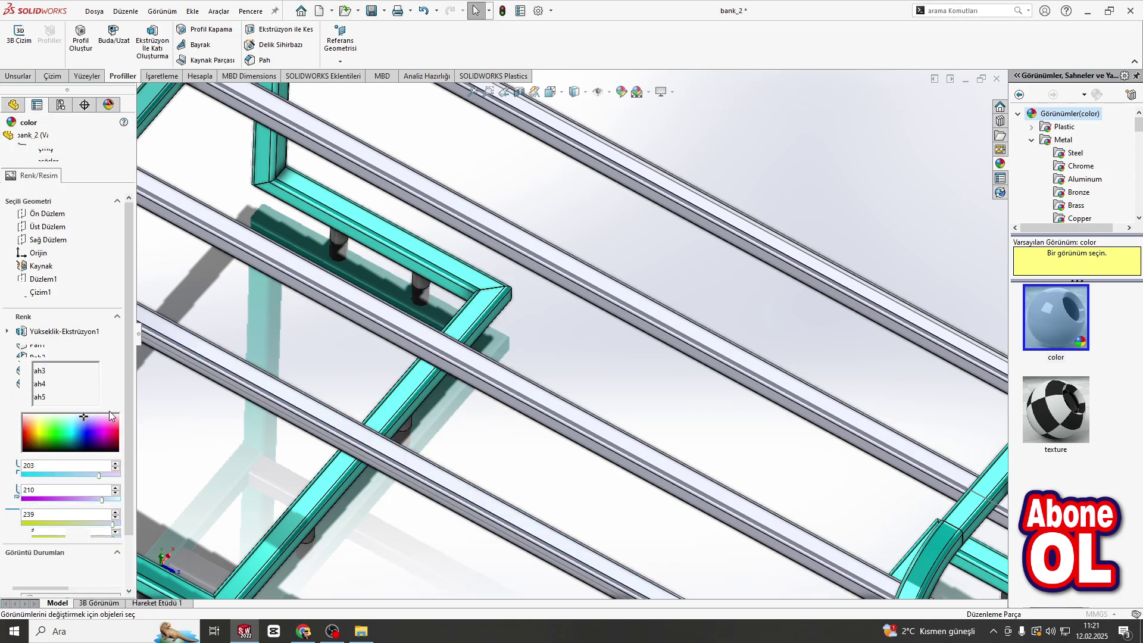
{"action": "left_click", "coordinate": [70, 390]}
{"action": "key", "text": "f"}
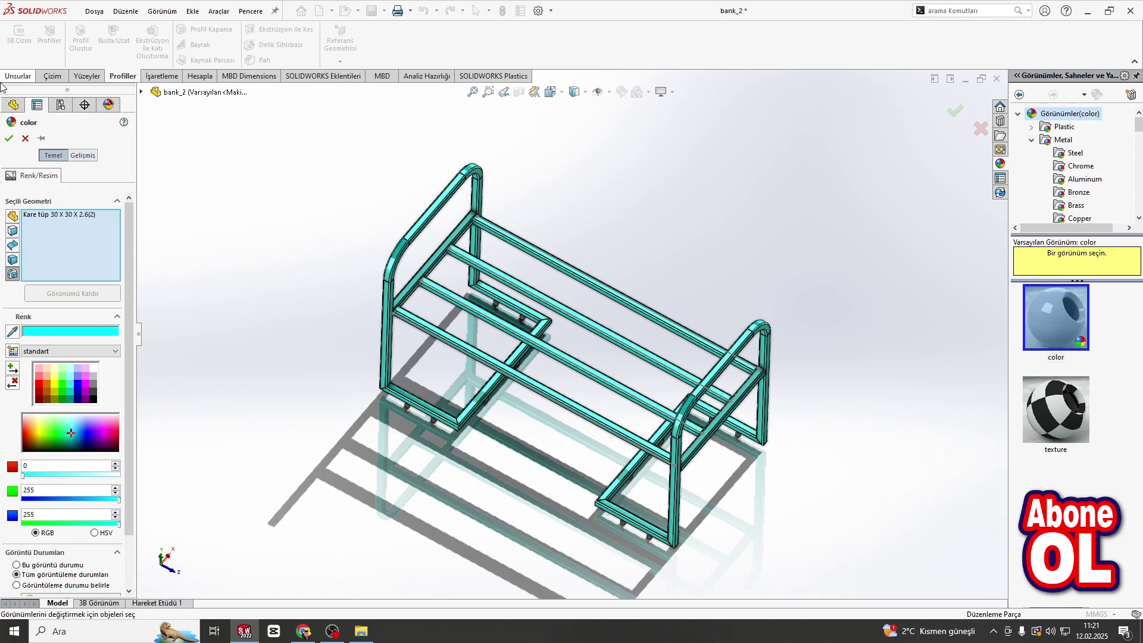
{"action": "left_click", "coordinate": [9, 138]}
Hide the 3D sketch of the connecting lines and the two crossbar construction-line sketches.
{"action": "right_click", "coordinate": [494, 323]}
{"action": "left_click", "coordinate": [507, 302]}
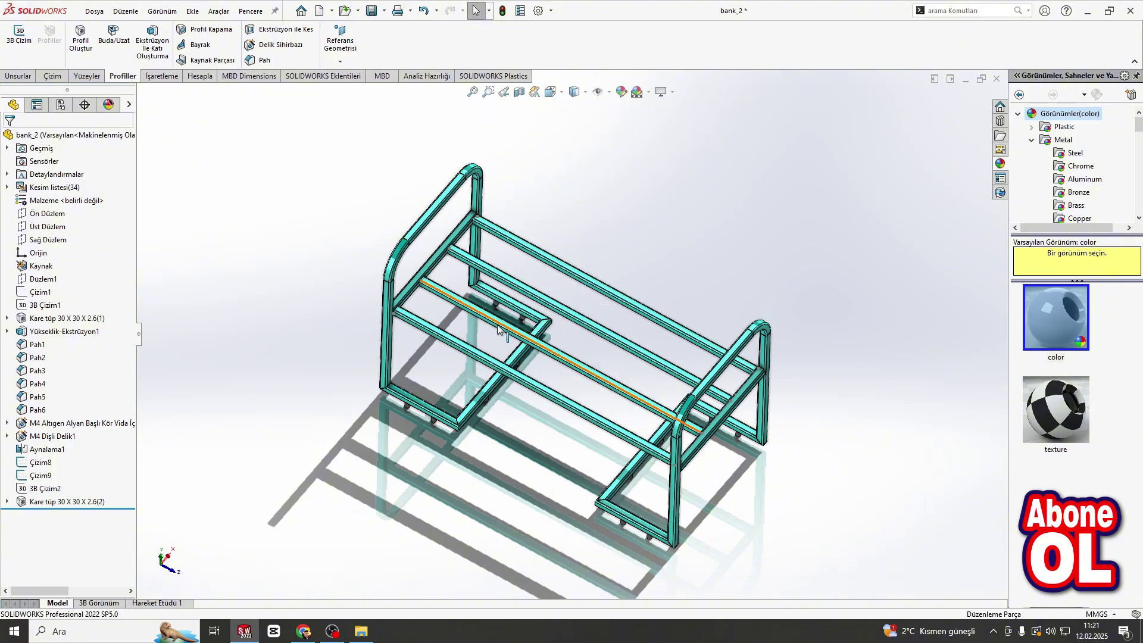
{"action": "scroll", "coordinate": [446, 342], "scroll_direction": "down", "scroll_amount": 6}
{"action": "scroll", "coordinate": [386, 352], "scroll_direction": "up", "scroll_amount": 1}
{"action": "right_click", "coordinate": [301, 253]}
{"action": "left_click", "coordinate": [344, 229]}
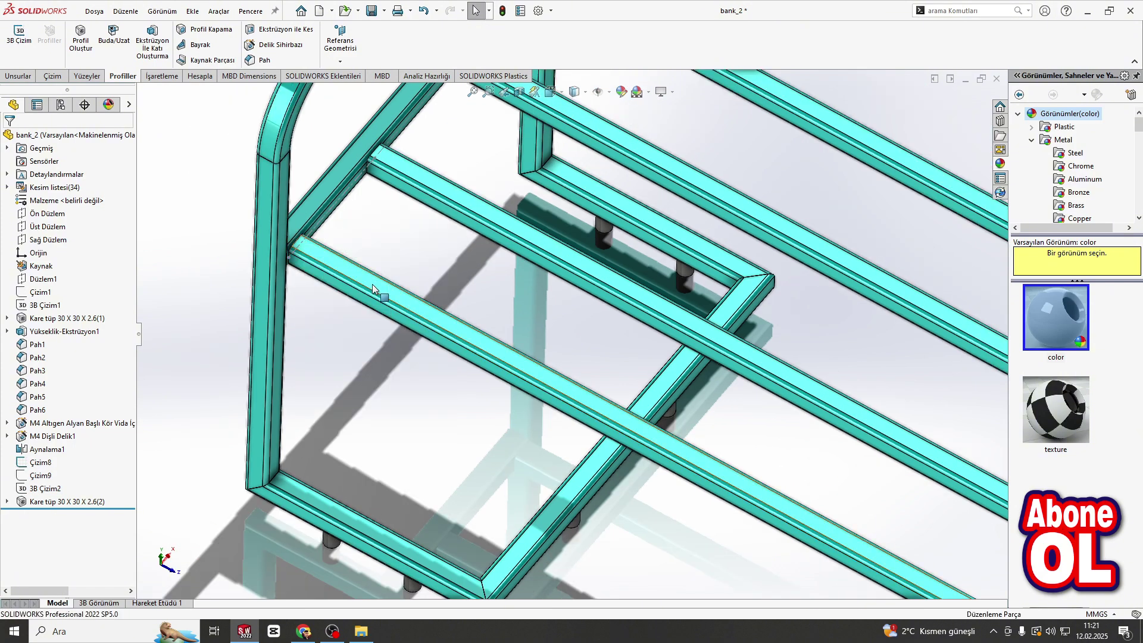
{"action": "scroll", "coordinate": [378, 293], "scroll_direction": "up", "scroll_amount": 8}
{"action": "middle_click_drag", "start_coordinate": [470, 298], "coordinate": [641, 364]}
{"action": "scroll", "coordinate": [643, 367], "scroll_direction": "down", "scroll_amount": 10}
{"action": "right_click", "coordinate": [654, 377]}
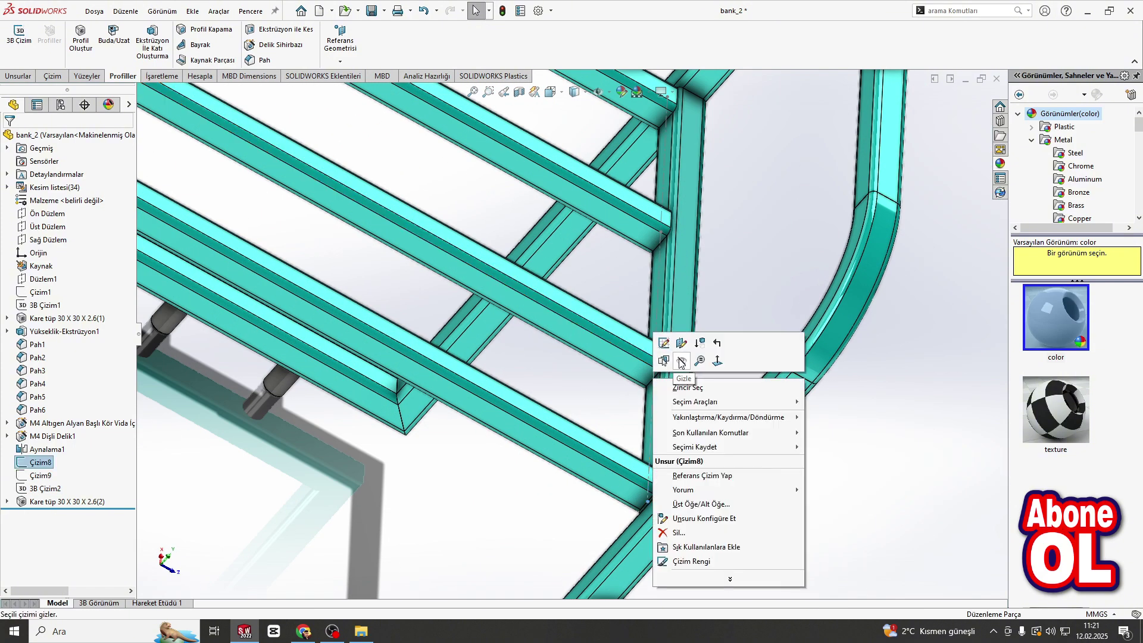
{"action": "left_click", "coordinate": [681, 363]}
Start a sketch on the upper face of the outermost connecting tube.
{"action": "scroll", "coordinate": [553, 300], "scroll_direction": "up", "scroll_amount": 8}
{"action": "middle_click_drag", "start_coordinate": [545, 303], "coordinate": [423, 262]}
{"action": "scroll", "coordinate": [433, 265], "scroll_direction": "down", "scroll_amount": 7}
{"action": "scroll", "coordinate": [433, 265], "scroll_direction": "down", "scroll_amount": 3}
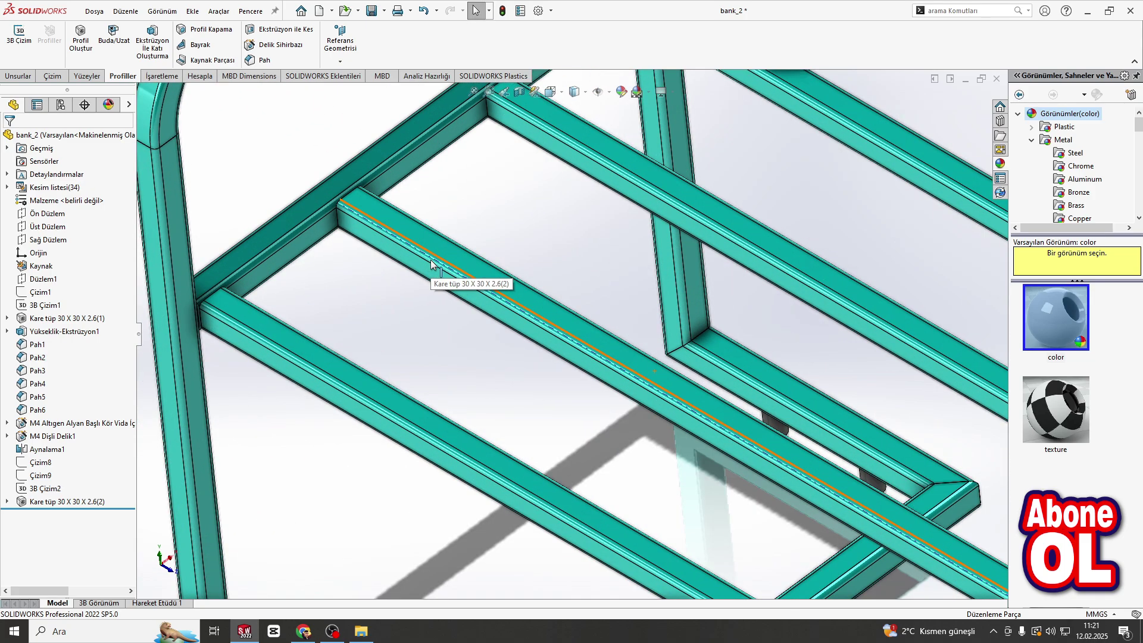
{"action": "scroll", "coordinate": [420, 263], "scroll_direction": "up", "scroll_amount": 8}
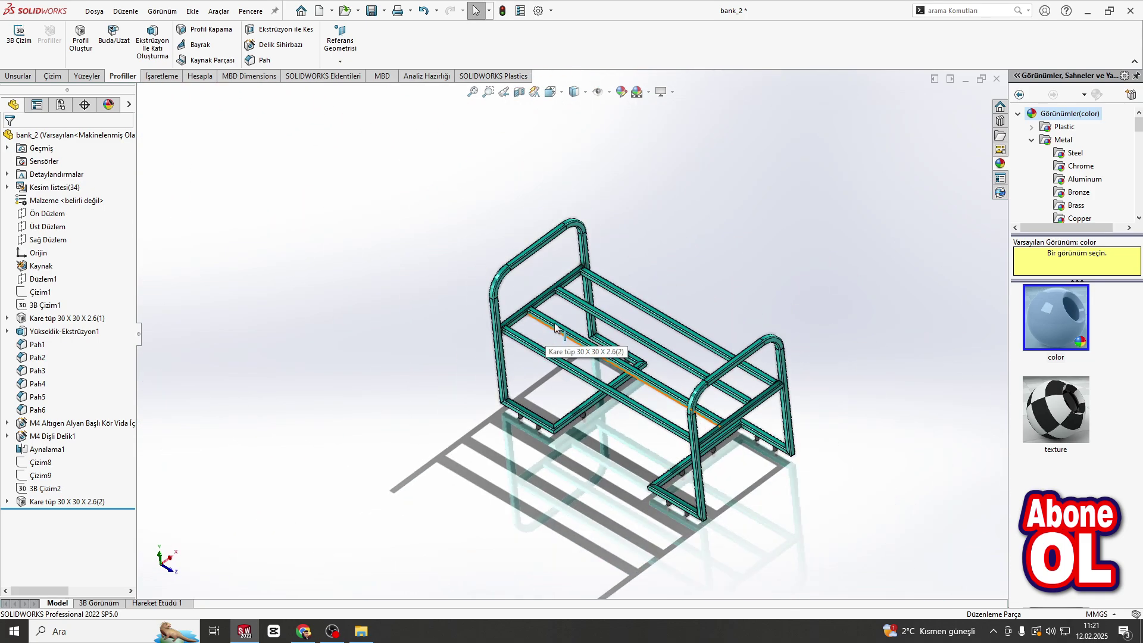
{"action": "scroll", "coordinate": [423, 363], "scroll_direction": "down", "scroll_amount": 10}
{"action": "scroll", "coordinate": [423, 359], "scroll_direction": "down", "scroll_amount": 3}
{"action": "left_click", "coordinate": [415, 324]}
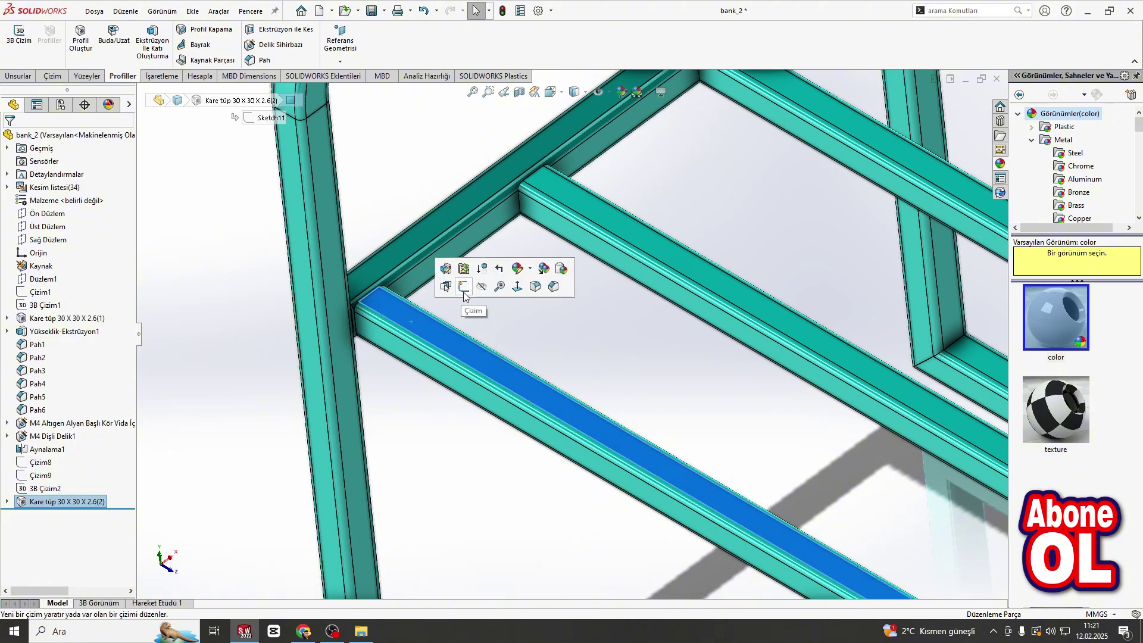
{"action": "left_click", "coordinate": [463, 287]}
{"action": "scroll", "coordinate": [507, 143], "scroll_direction": "down", "scroll_amount": 7}
{"action": "middle_click_drag", "start_coordinate": [507, 158], "coordinate": [485, 126]}
{"action": "left_click", "coordinate": [86, 29]}
{"action": "scroll", "coordinate": [402, 180], "scroll_direction": "down", "scroll_amount": 4}
{"action": "key", "text": "Escape"}
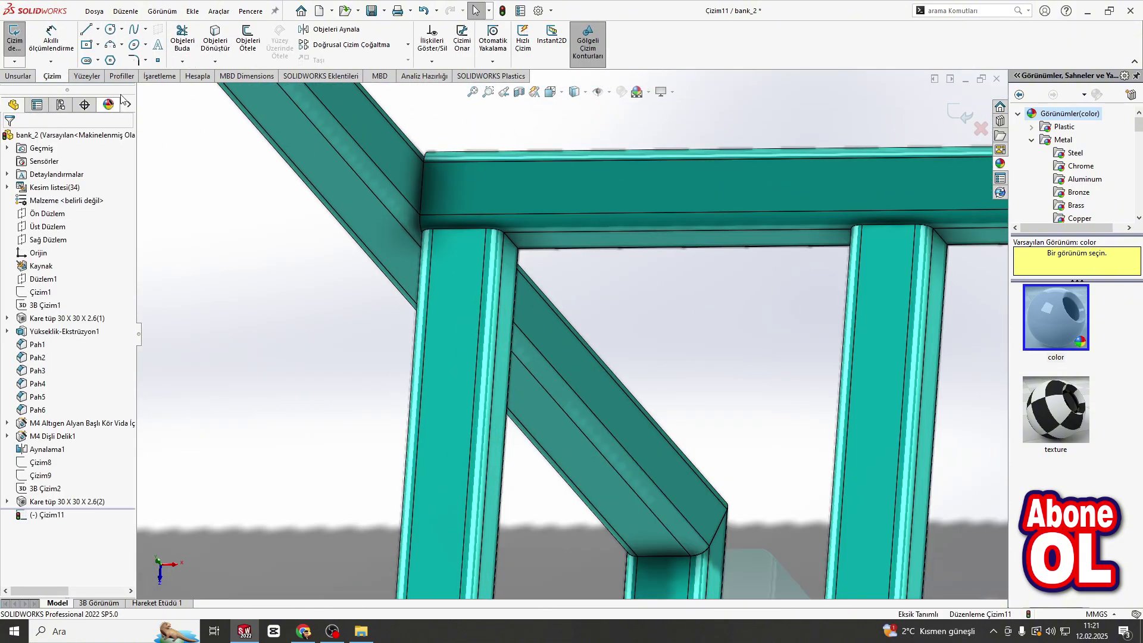
Offset the short edges at both ends of the crossbar by 0.5 mm in the sketch.
{"action": "left_click", "coordinate": [256, 41]}
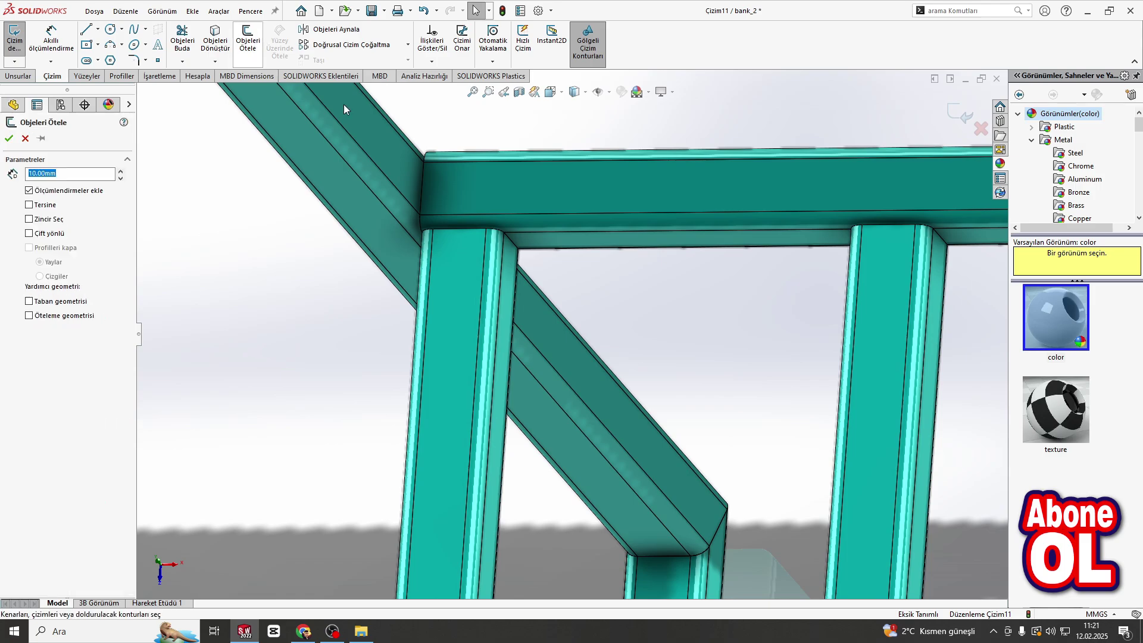
{"action": "left_click", "coordinate": [424, 186]}
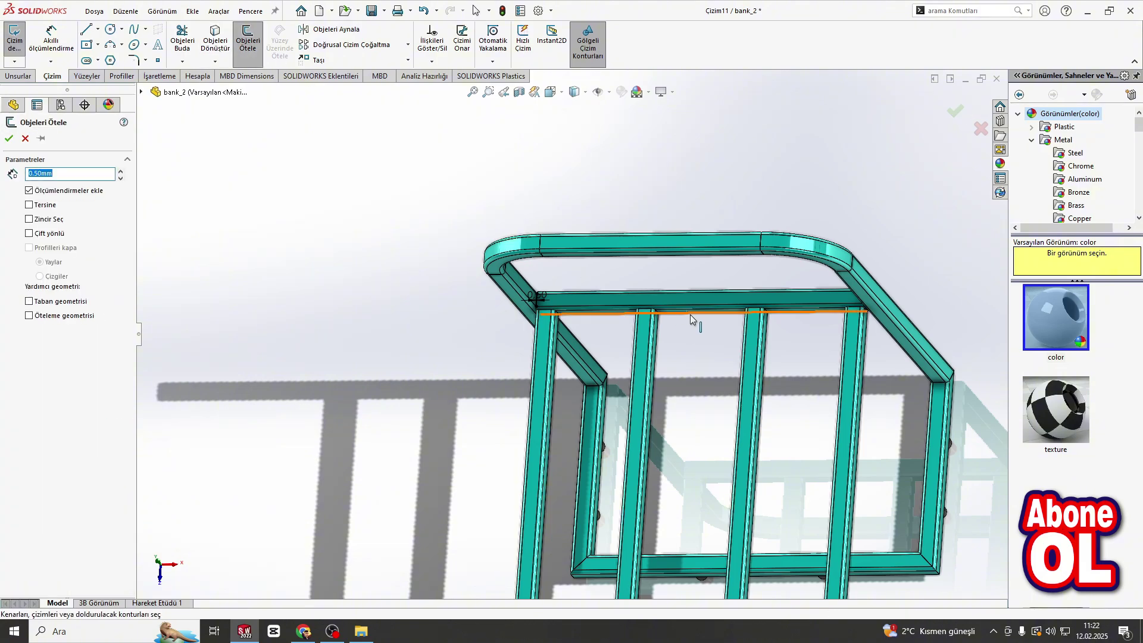
{"action": "scroll", "coordinate": [869, 318], "scroll_direction": "down", "scroll_amount": 3}
{"action": "scroll", "coordinate": [869, 319], "scroll_direction": "down", "scroll_amount": 3}
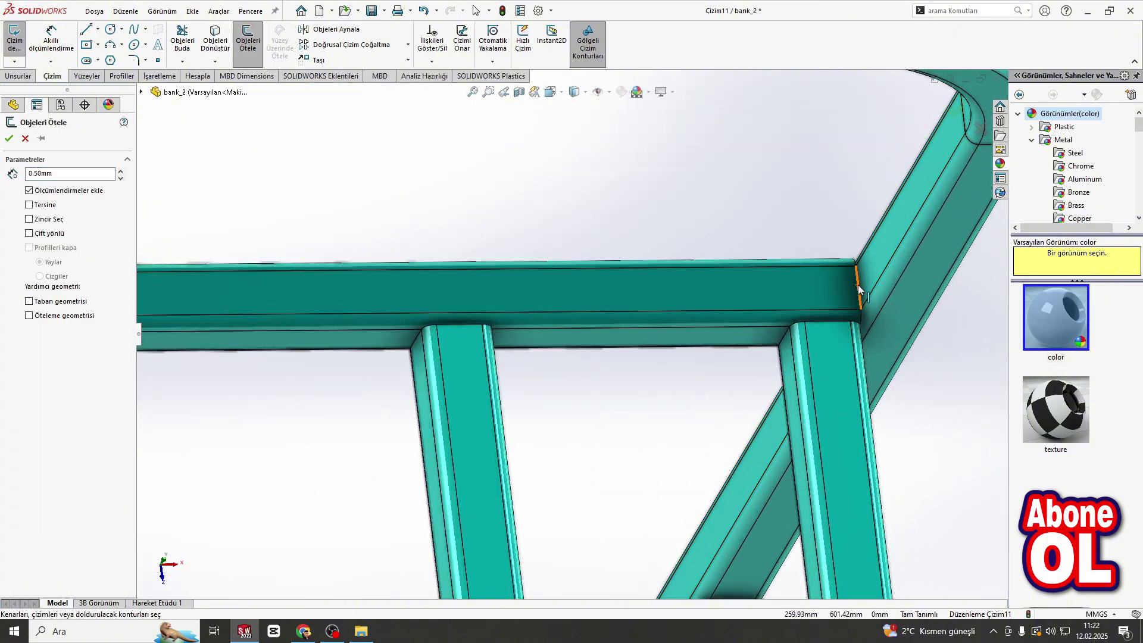
{"action": "left_click", "coordinate": [8, 138]}
Convert the crossbar's outer long edge into a line in the active sketch.
{"action": "left_click", "coordinate": [215, 40]}
{"action": "left_click", "coordinate": [803, 262]}
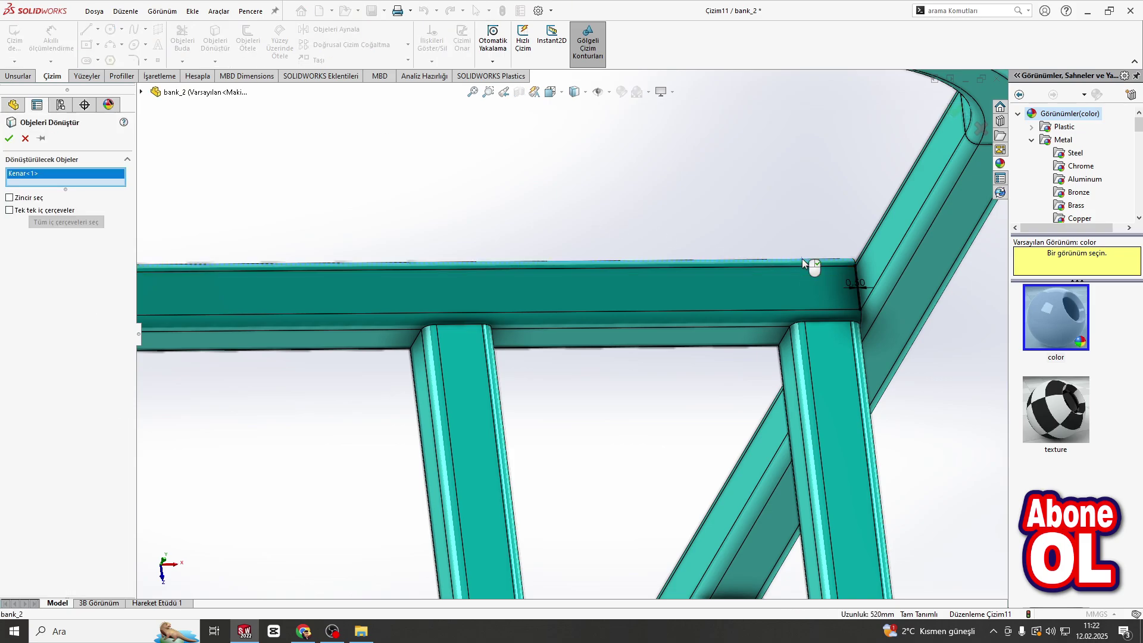
{"action": "left_click", "coordinate": [8, 139]}
{"action": "left_click", "coordinate": [89, 30]}
{"action": "scroll", "coordinate": [866, 264], "scroll_direction": "down", "scroll_amount": 7}
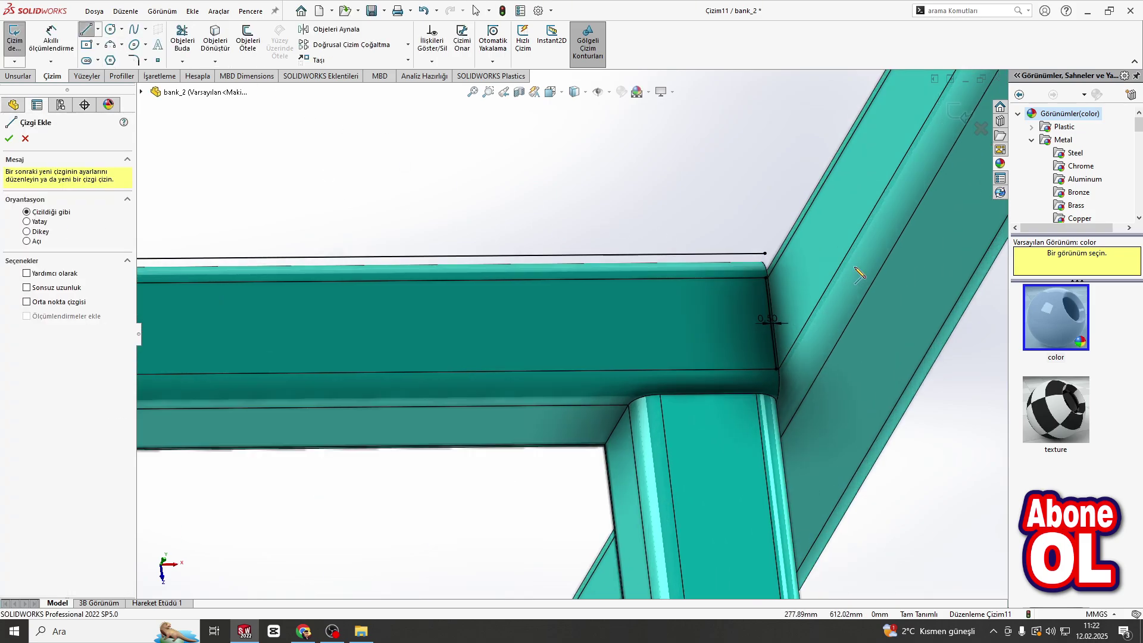
{"action": "key", "text": "Escape"}
Extend the 0.5 mm offset lines at both ends of the crossbar to meet the converted long edge line.
{"action": "left_click_drag", "start_coordinate": [691, 291], "coordinate": [692, 252]}
{"action": "scroll", "coordinate": [692, 253], "scroll_direction": "down", "scroll_amount": 1}
{"action": "scroll", "coordinate": [694, 256], "scroll_direction": "down", "scroll_amount": 2}
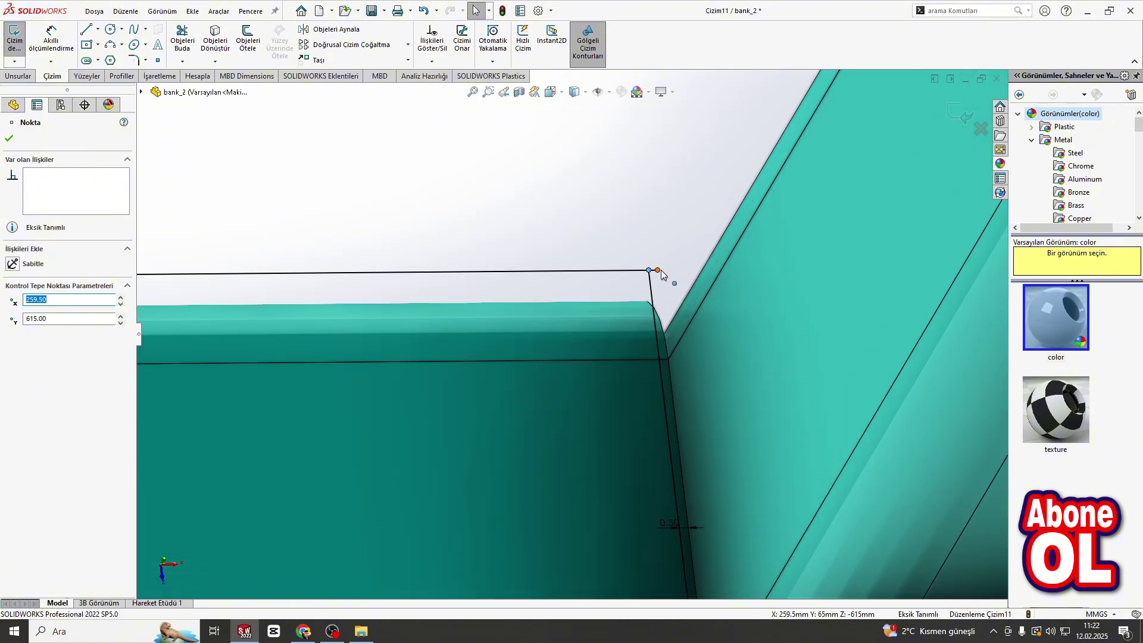
{"action": "key", "text": "Escape"}
{"action": "scroll", "coordinate": [524, 334], "scroll_direction": "up", "scroll_amount": 6}
{"action": "scroll", "coordinate": [509, 337], "scroll_direction": "down", "scroll_amount": 6}
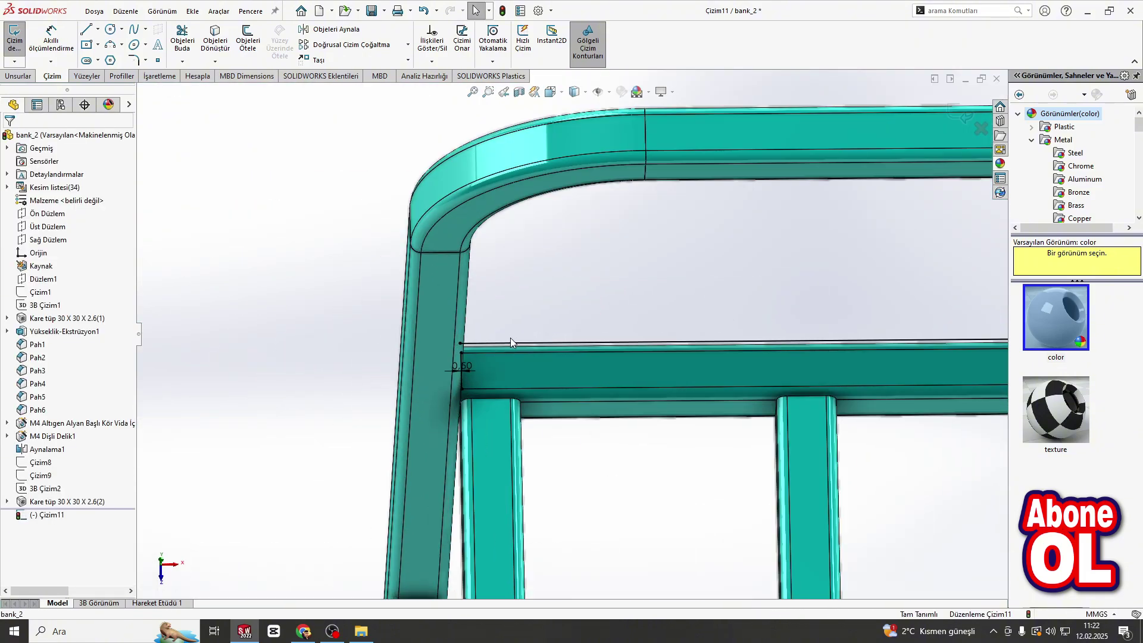
{"action": "left_click", "coordinate": [473, 311]}
{"action": "scroll", "coordinate": [470, 313], "scroll_direction": "down", "scroll_amount": 2}
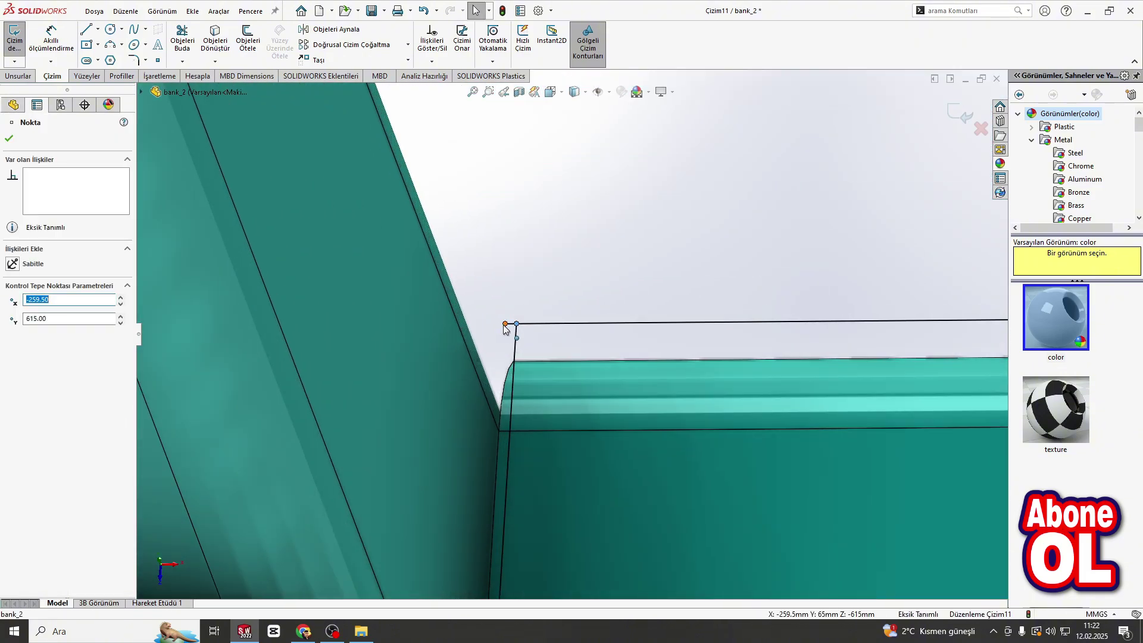
{"action": "left_click_drag", "start_coordinate": [522, 329], "coordinate": [516, 325]}
{"action": "scroll", "coordinate": [518, 328], "scroll_direction": "up", "scroll_amount": 4}
Try a 10 mm equal-distance sketch chamfer and a 1.5 mm sketch fillet on the outline's outer corner.
{"action": "left_click", "coordinate": [145, 60]}
{"action": "left_click", "coordinate": [160, 90]}
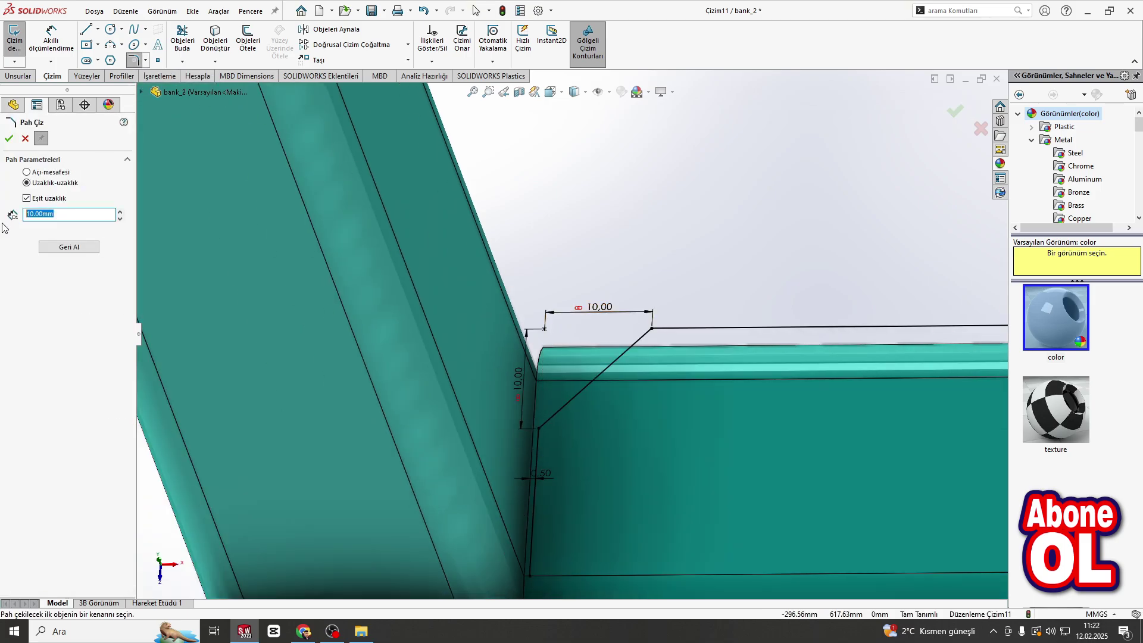
{"action": "double_click", "coordinate": [605, 307]}
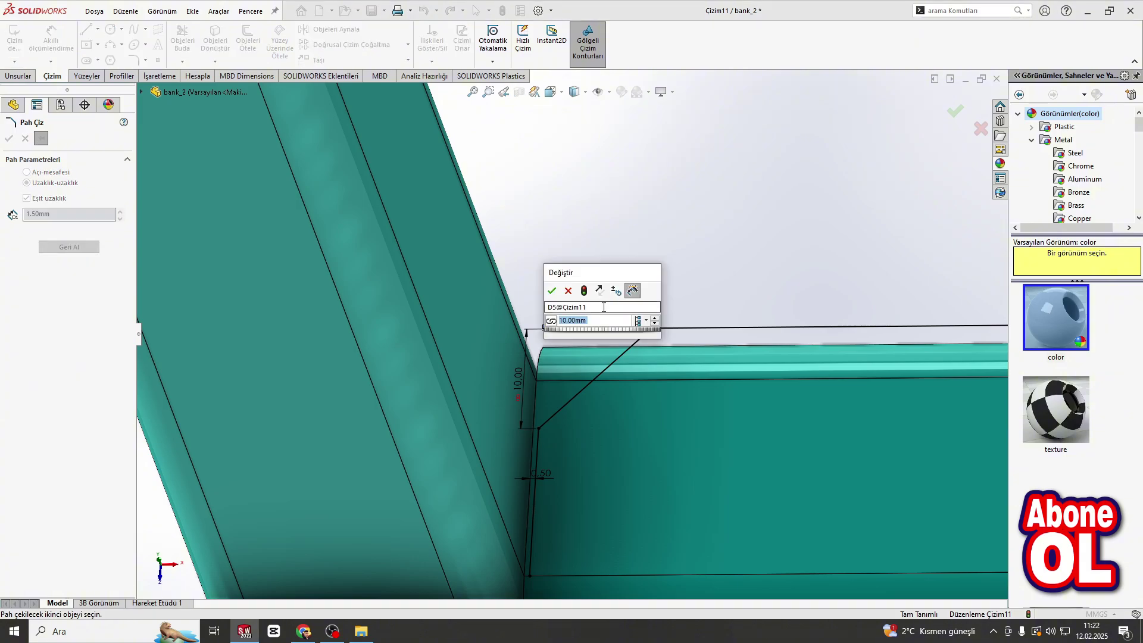
{"action": "key", "text": "Escape"}
{"action": "key", "text": "Escape"}
{"action": "key", "text": "ctrl+z"}
{"action": "left_click", "coordinate": [134, 60]}
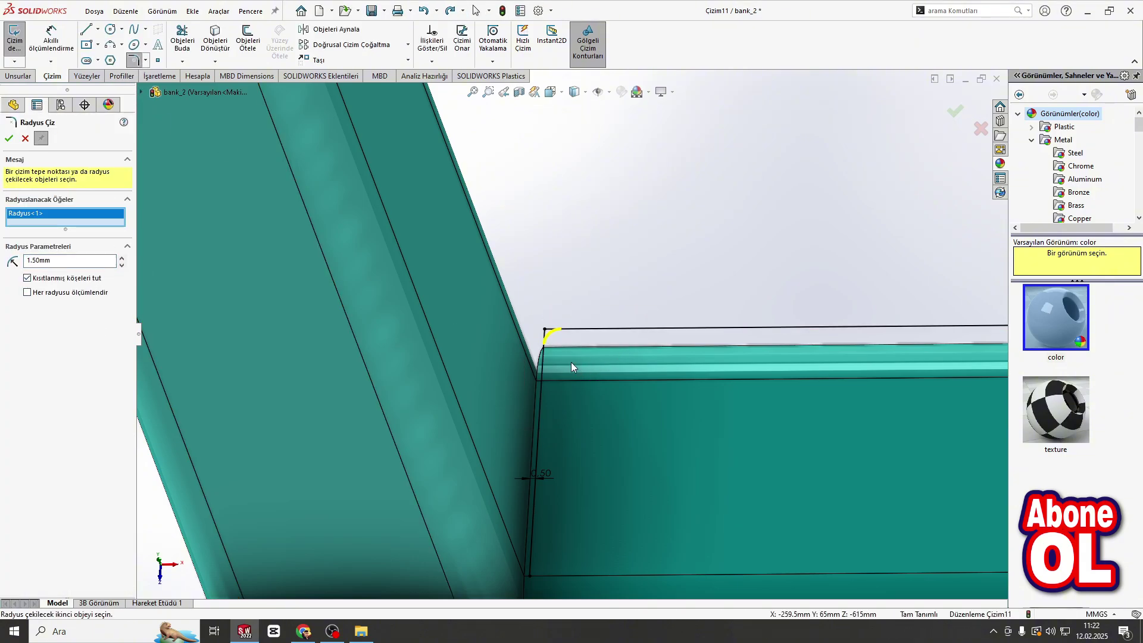
{"action": "key", "text": "Escape"}
Chamfer the two outer corners of the outline along the crossbar with an equal distance of 2 mm.
{"action": "left_click", "coordinate": [162, 90]}
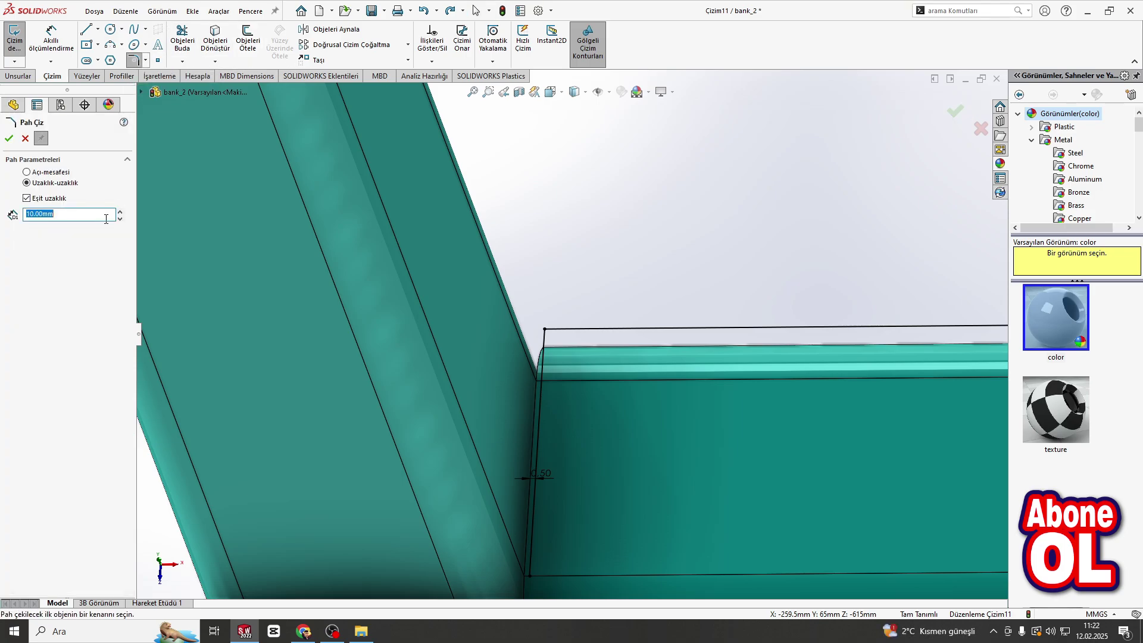
{"action": "scroll", "coordinate": [558, 341], "scroll_direction": "up", "scroll_amount": 5}
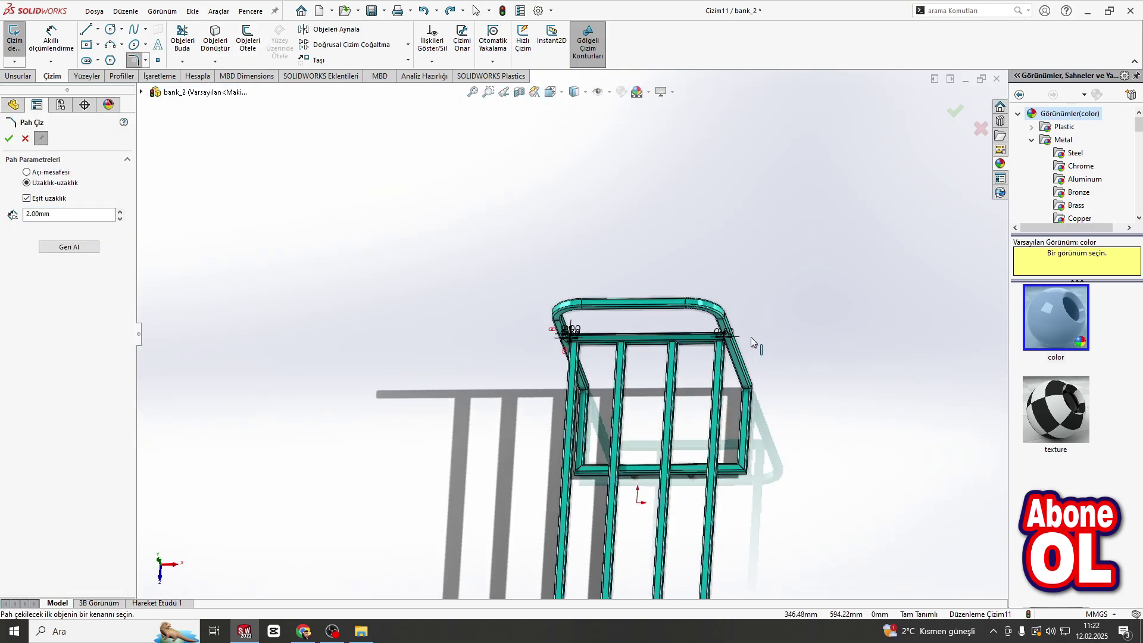
{"action": "scroll", "coordinate": [794, 302], "scroll_direction": "down", "scroll_amount": 8}
{"action": "key", "text": "Escape"}
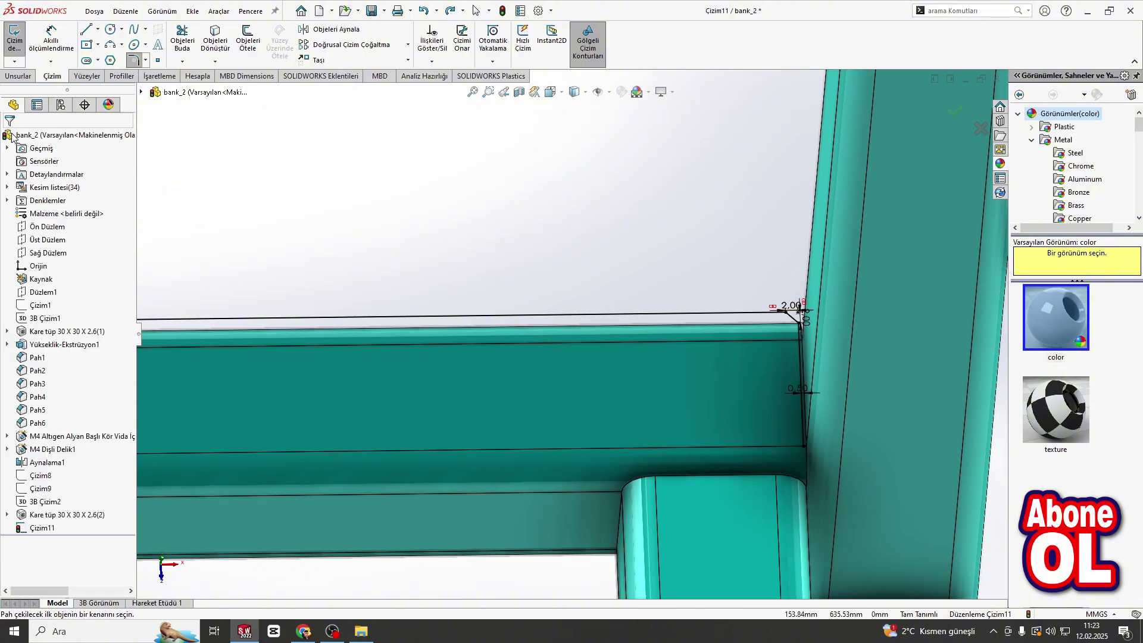
Lengthen the offset lines at the crossbar's ends past its inner edge, toward the ends of the connecting tubes.
{"action": "scroll", "coordinate": [769, 310], "scroll_direction": "up", "scroll_amount": 8}
{"action": "scroll", "coordinate": [262, 336], "scroll_direction": "down", "scroll_amount": 4}
{"action": "scroll", "coordinate": [320, 347], "scroll_direction": "down", "scroll_amount": 2}
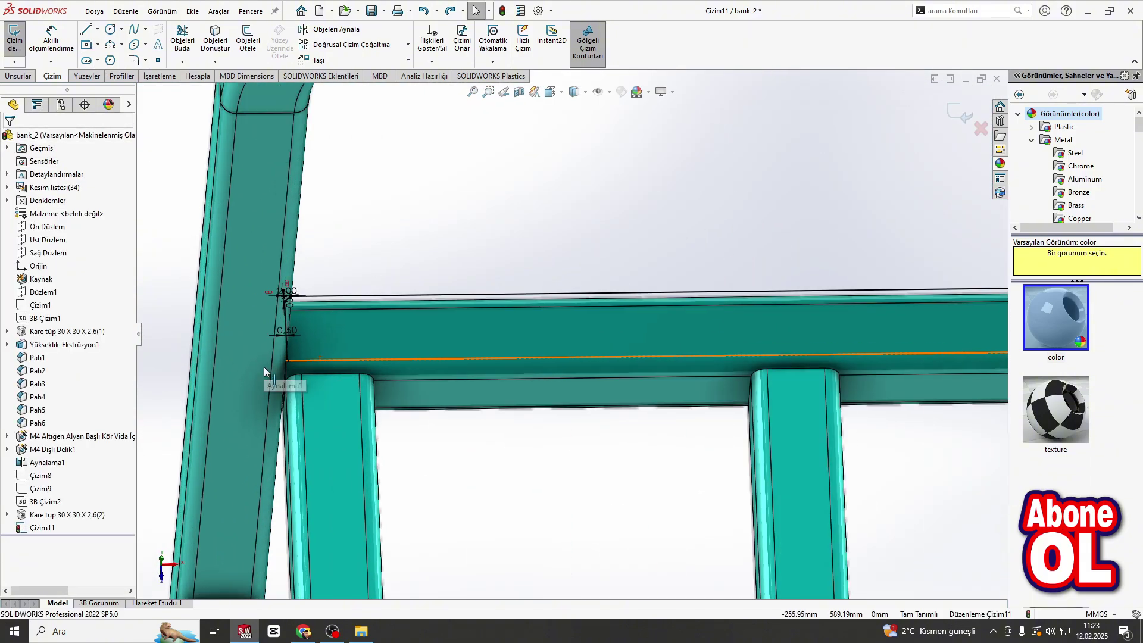
{"action": "scroll", "coordinate": [337, 395], "scroll_direction": "up", "scroll_amount": 2}
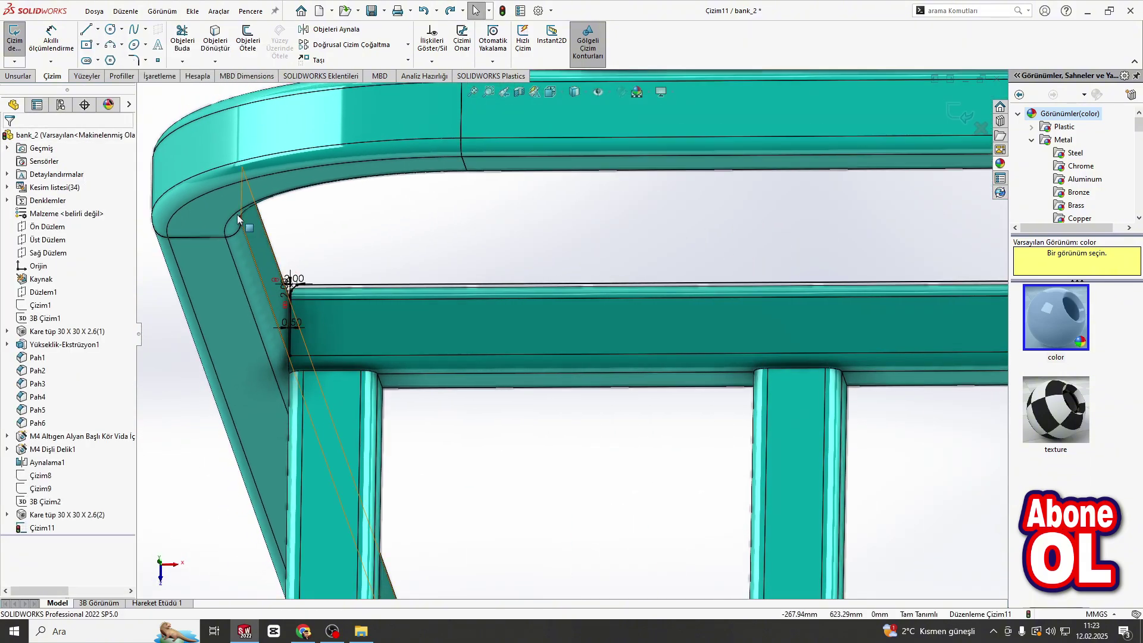
{"action": "mouse_move", "coordinate": [291, 357]}
{"action": "left_mouse_down"}
{"action": "mouse_move", "coordinate": [288, 390]}
{"action": "mouse_move", "coordinate": [291, 375]}
{"action": "left_mouse_up"}
{"action": "scroll", "coordinate": [296, 376], "scroll_direction": "down", "scroll_amount": 2}
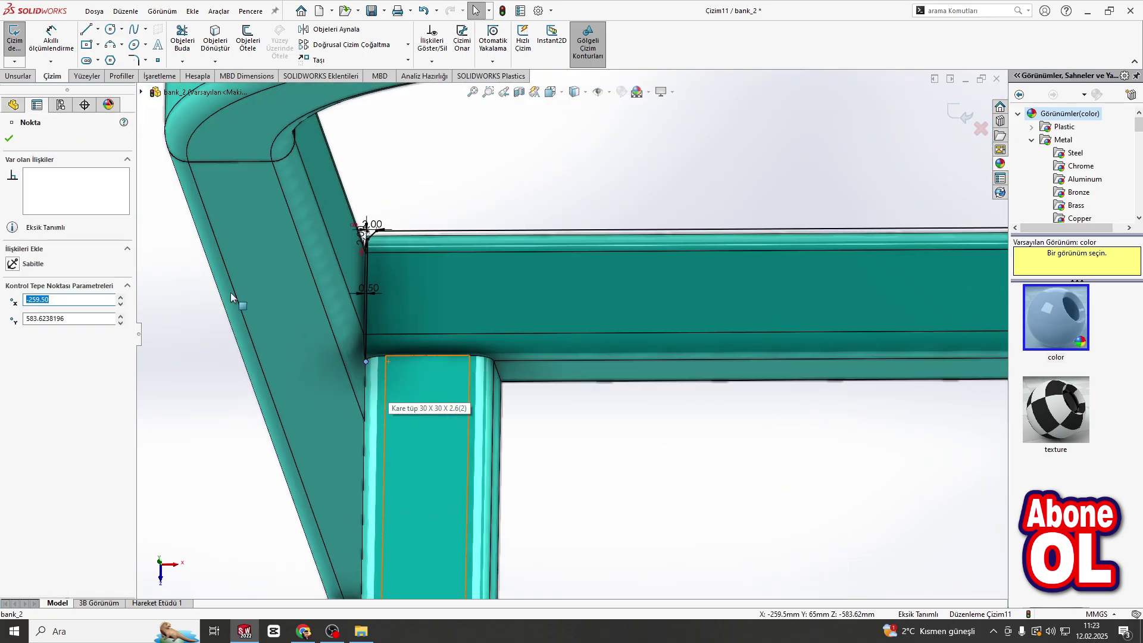
Sketch a corner rectangle about 44 mm deep across the four connecting tubes, overhanging the outermost tube on each side.
{"action": "left_click", "coordinate": [98, 46]}
{"action": "left_click", "coordinate": [108, 58]}
{"action": "scroll", "coordinate": [433, 411], "scroll_direction": "up", "scroll_amount": 6}
{"action": "scroll", "coordinate": [464, 360], "scroll_direction": "up", "scroll_amount": 3}
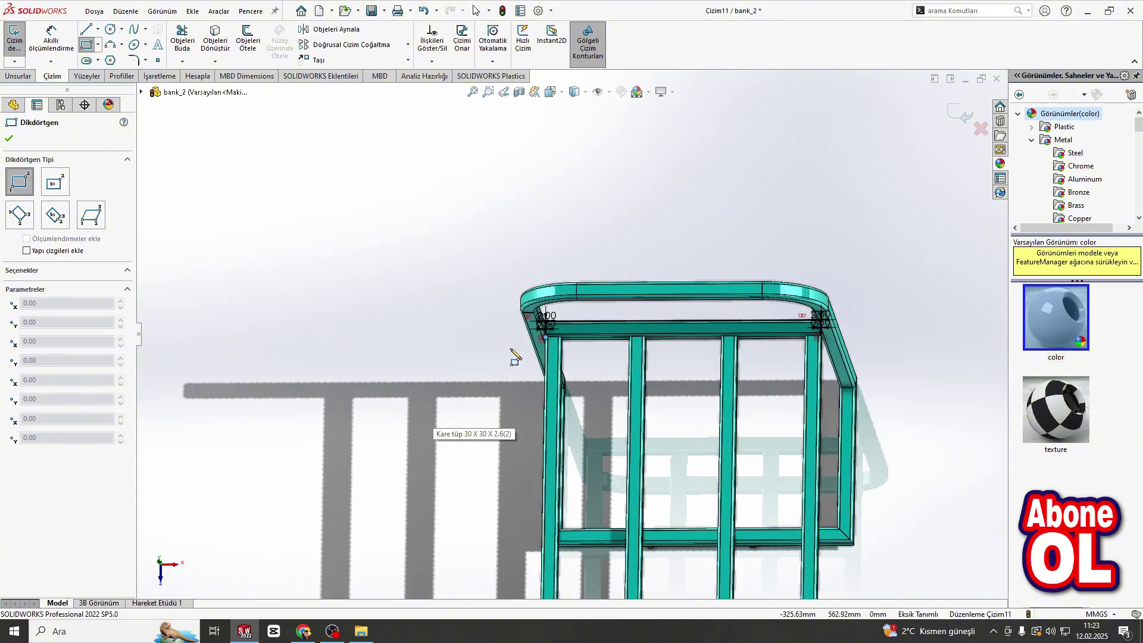
{"action": "left_click", "coordinate": [511, 349]}
{"action": "left_click", "coordinate": [856, 371]}
{"action": "right_click", "coordinate": [857, 371]}
{"action": "left_click", "coordinate": [863, 377]}
Dimension the rectangle's right short side 5 mm from the side edge of the adjacent outermost tube.
{"action": "scroll", "coordinate": [859, 368], "scroll_direction": "down", "scroll_amount": 7}
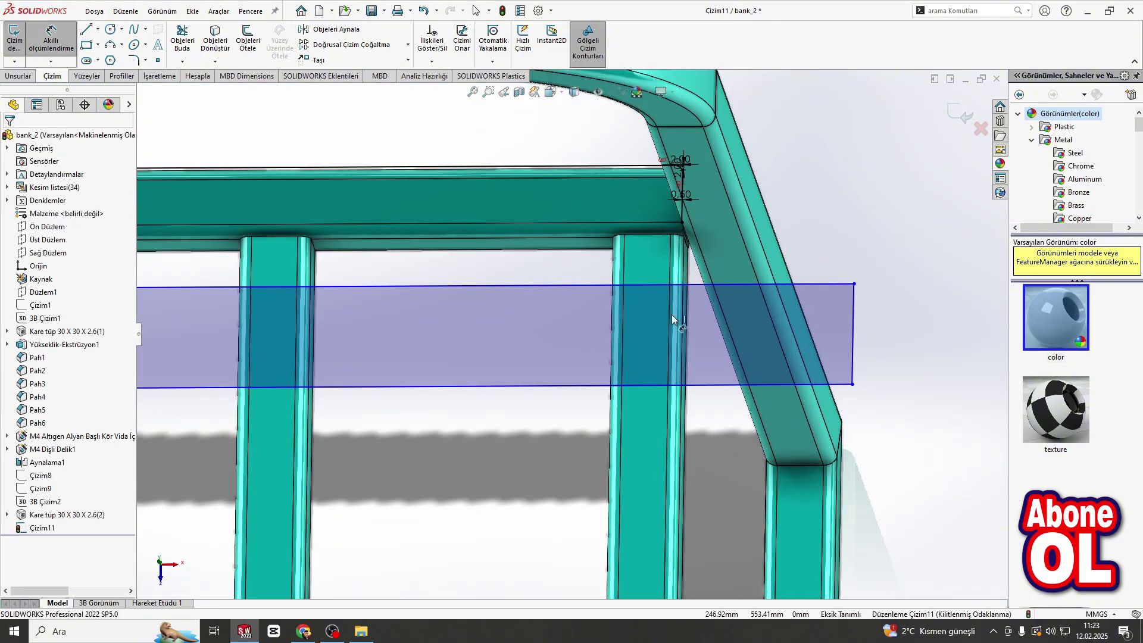
{"action": "left_click", "coordinate": [854, 333]}
{"action": "middle_click_drag", "start_coordinate": [686, 313], "coordinate": [672, 286]}
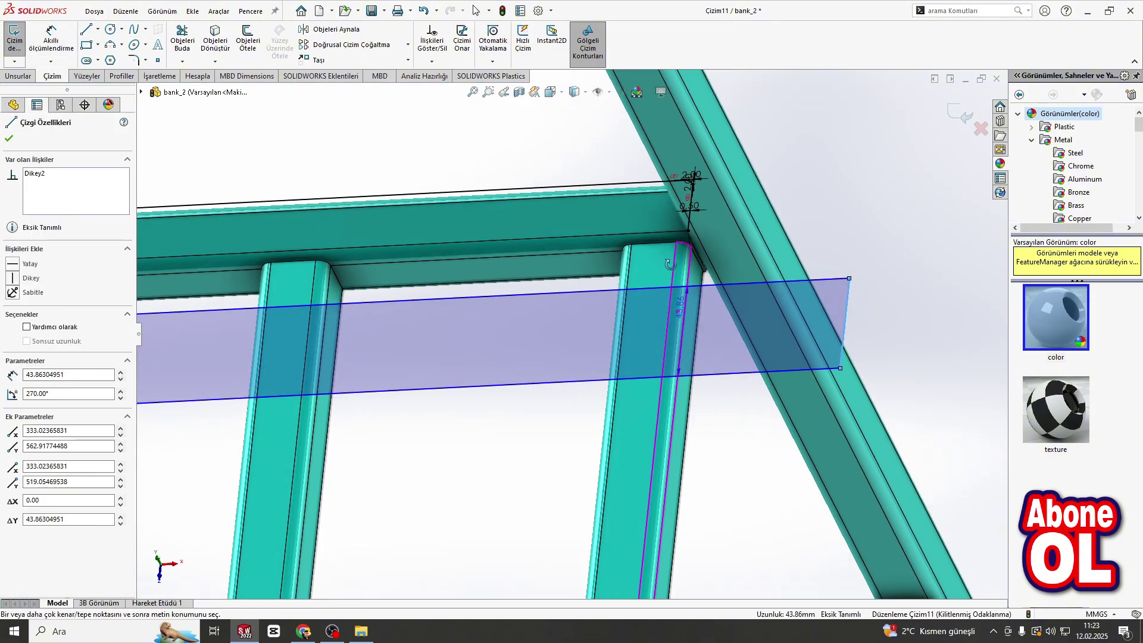
{"action": "left_click", "coordinate": [683, 311]}
{"action": "left_click", "coordinate": [741, 436]}
{"action": "type", "text": "5"}
{"action": "key", "text": "BackSpace"}
{"action": "type", "text": "5"}
{"action": "key", "text": "Return"}
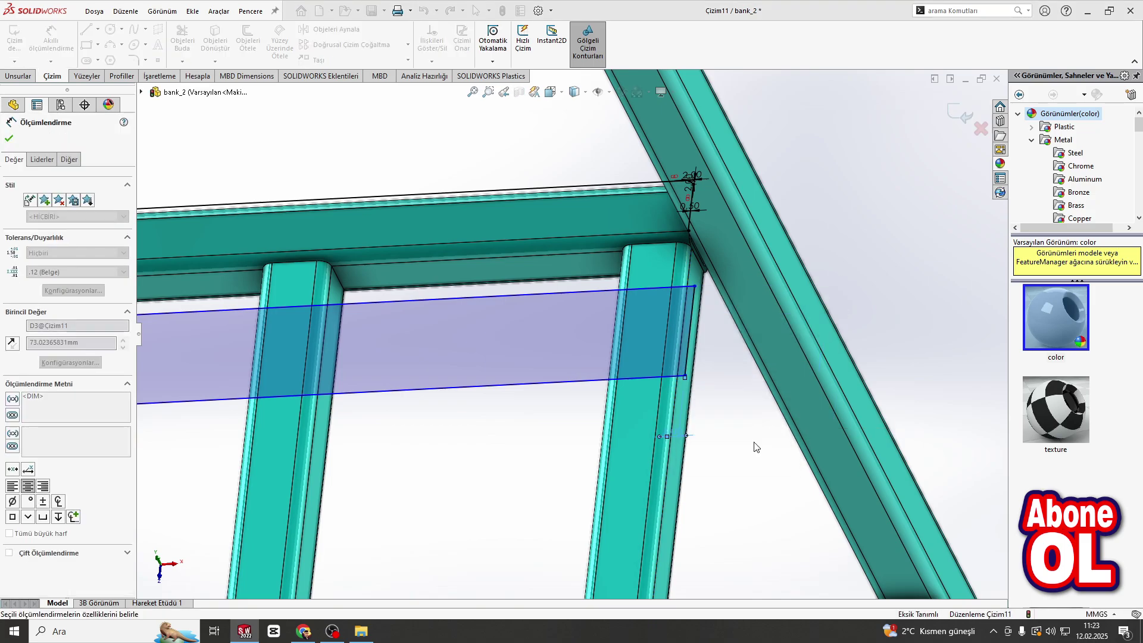
Change the overhang dimension at the rectangle's right short side to 10 mm.
{"action": "scroll", "coordinate": [755, 446], "scroll_direction": "up", "scroll_amount": 4}
{"action": "middle_click_drag", "start_coordinate": [755, 446], "coordinate": [681, 375]}
{"action": "scroll", "coordinate": [704, 382], "scroll_direction": "down", "scroll_amount": 3}
{"action": "double_click", "coordinate": [680, 393]}
{"action": "type", "text": "2"}
{"action": "key", "text": "Return"}
{"action": "scroll", "coordinate": [680, 393], "scroll_direction": "up", "scroll_amount": 5}
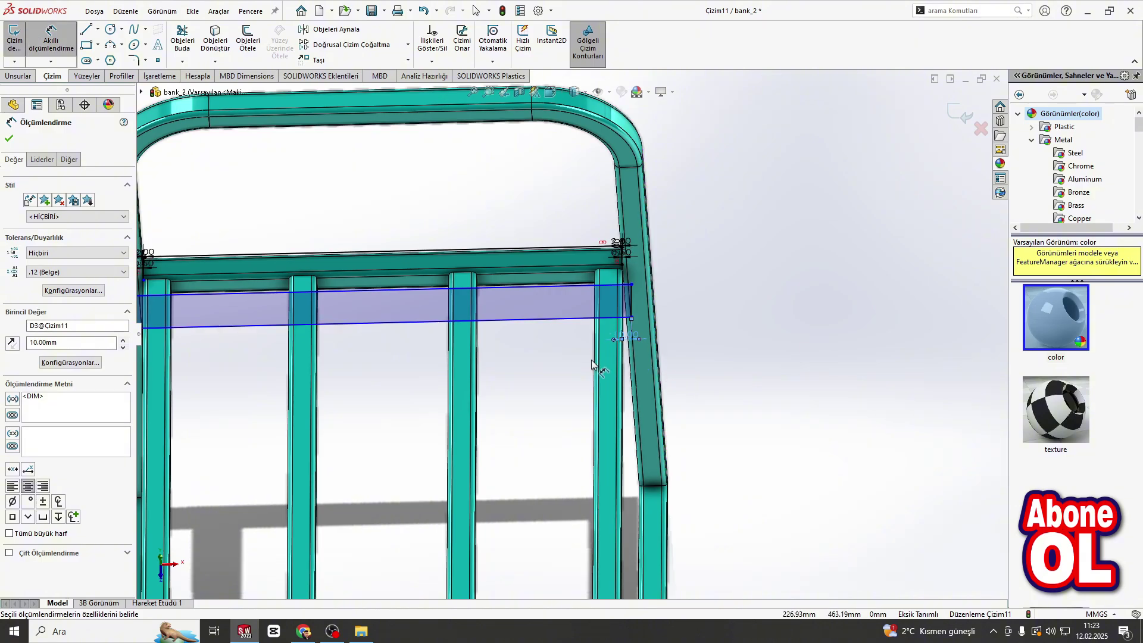
Dimension the rectangle's left short side 10 mm from the side edge of the adjacent outermost tube.
{"action": "scroll", "coordinate": [592, 362], "scroll_direction": "up", "scroll_amount": 5}
{"action": "middle_click_drag", "start_coordinate": [592, 362], "coordinate": [617, 413]}
{"action": "scroll", "coordinate": [610, 342], "scroll_direction": "down", "scroll_amount": 5}
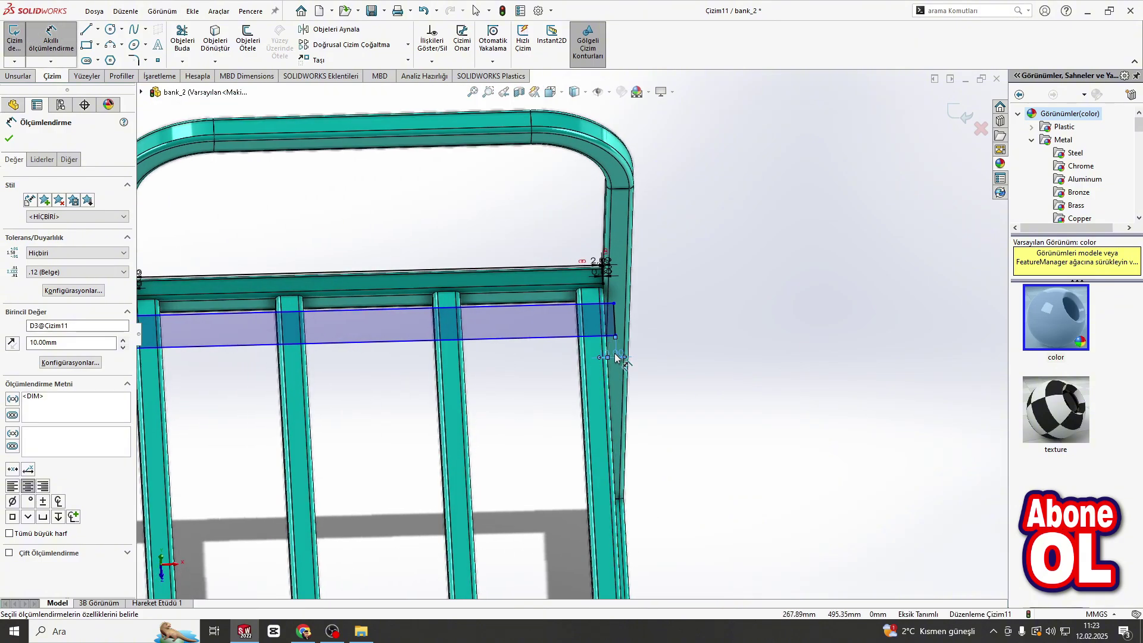
{"action": "scroll", "coordinate": [589, 300], "scroll_direction": "down", "scroll_amount": 2}
{"action": "scroll", "coordinate": [589, 300], "scroll_direction": "up", "scroll_amount": 5}
{"action": "scroll", "coordinate": [429, 315], "scroll_direction": "down", "scroll_amount": 5}
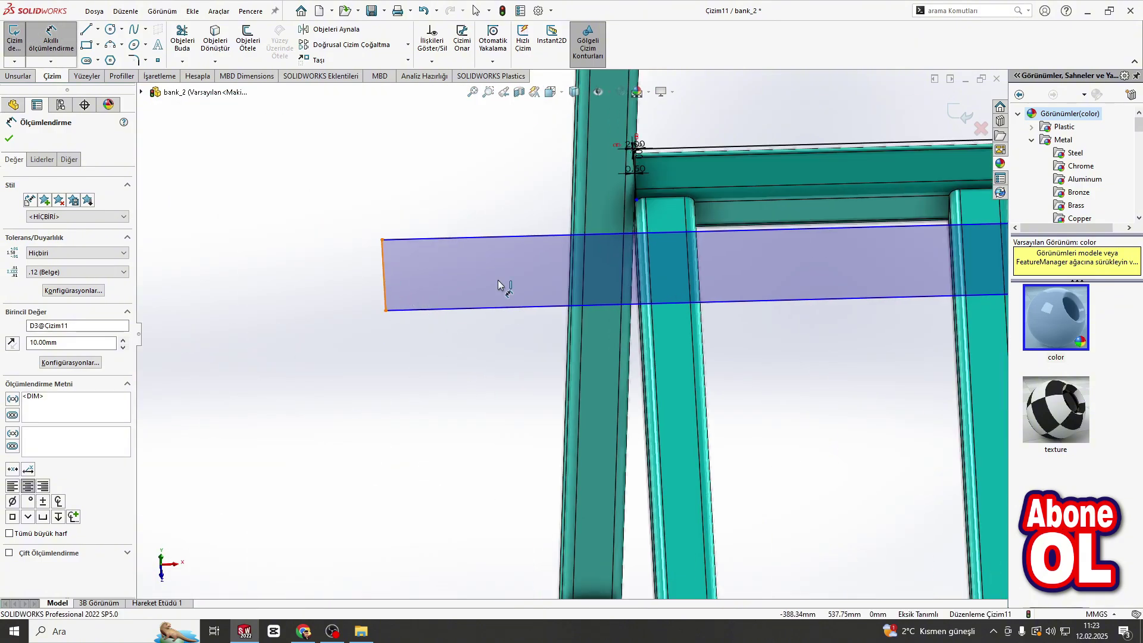
{"action": "left_click", "coordinate": [384, 281]}
{"action": "scroll", "coordinate": [666, 278], "scroll_direction": "down", "scroll_amount": 3}
{"action": "middle_click_drag", "start_coordinate": [614, 287], "coordinate": [615, 319]}
{"action": "left_click", "coordinate": [618, 323]}
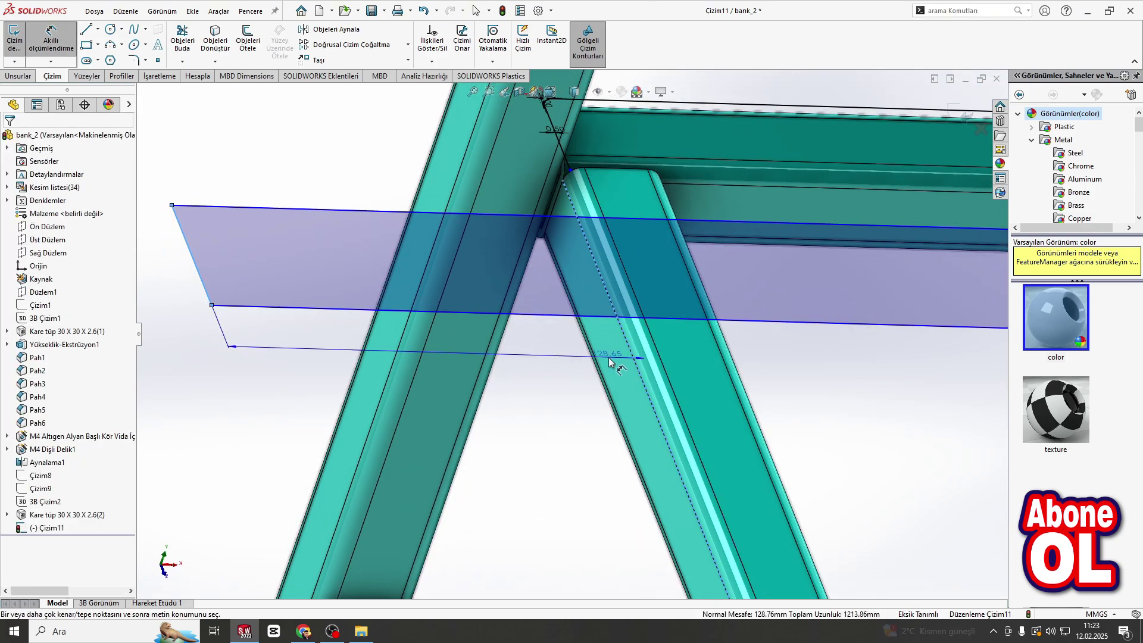
{"action": "left_click", "coordinate": [612, 358]}
{"action": "type", "text": "10"}
{"action": "key", "text": "Return"}
Make the rectangle's long side nearest the crossbar collinear with the end edge of the outermost connecting tube.
{"action": "scroll", "coordinate": [615, 335], "scroll_direction": "up", "scroll_amount": 5}
{"action": "scroll", "coordinate": [551, 334], "scroll_direction": "down", "scroll_amount": 6}
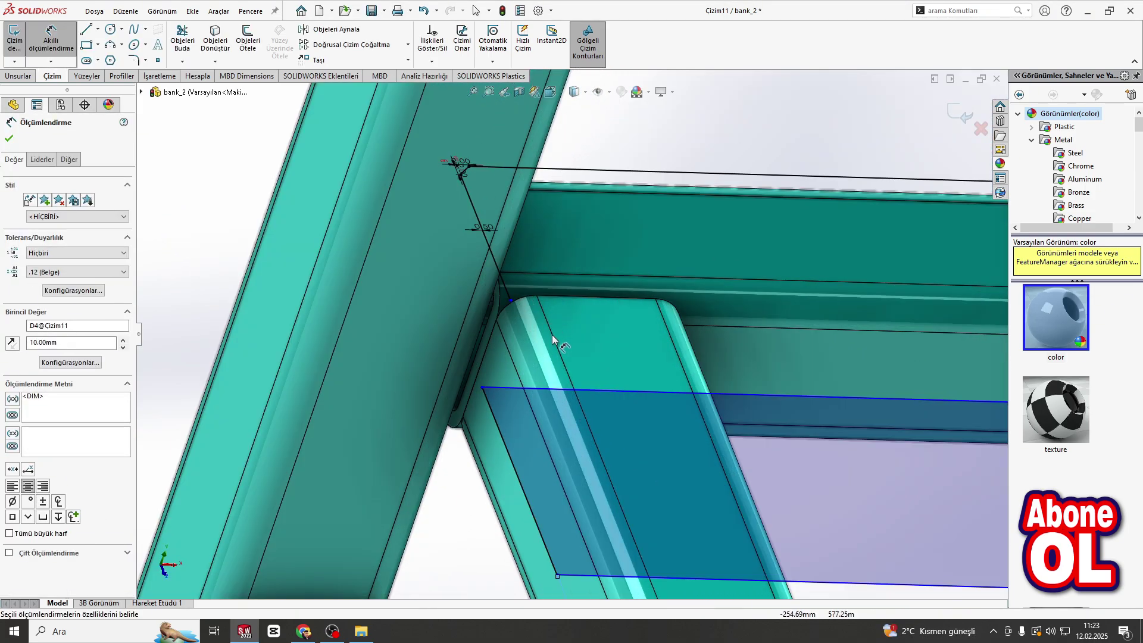
{"action": "key", "text": "Escape"}
{"action": "left_click", "coordinate": [569, 280]}
{"action": "left_click", "coordinate": [566, 295], "text": "ctrl"}
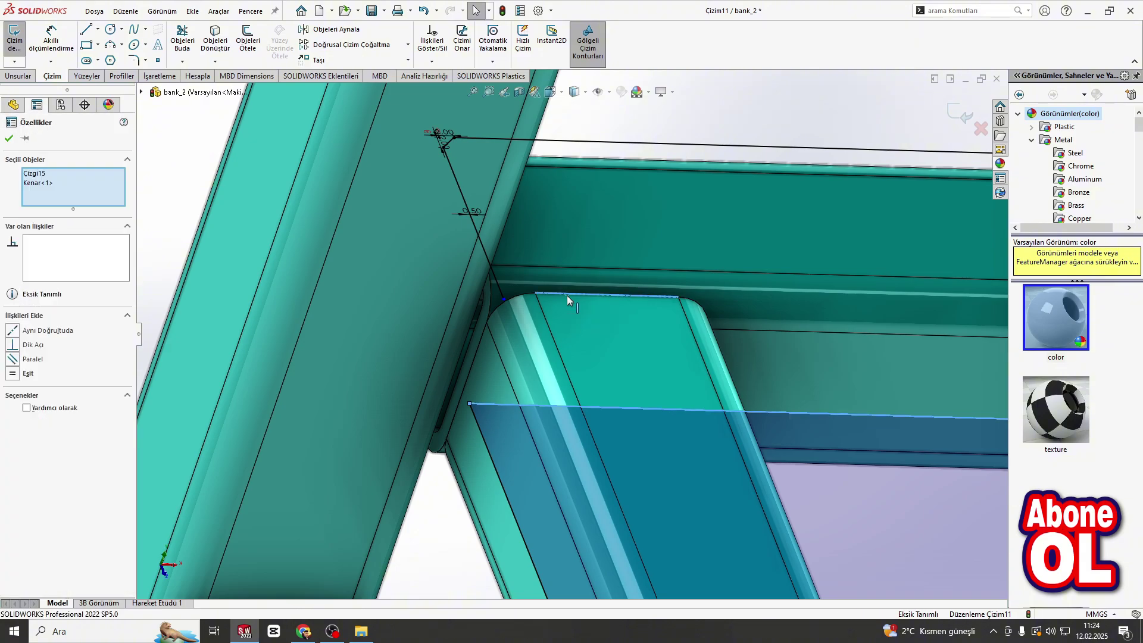
{"action": "left_click", "coordinate": [12, 330]}
{"action": "scroll", "coordinate": [509, 347], "scroll_direction": "up", "scroll_amount": 5}
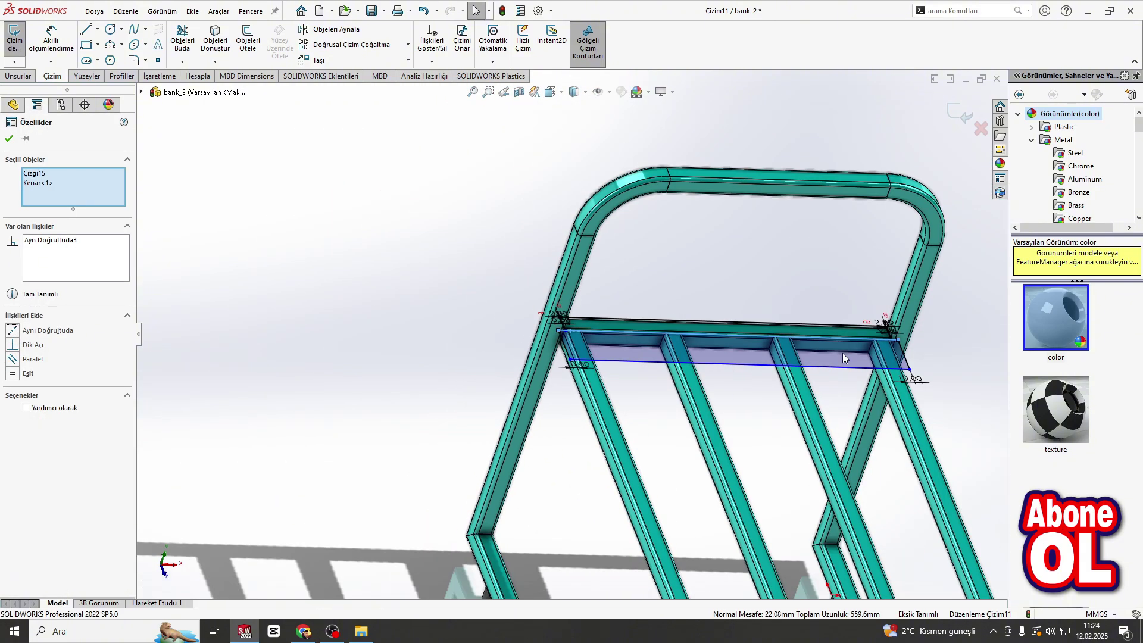
Dimension the rectangle's short side at 50 mm.
{"action": "scroll", "coordinate": [774, 348], "scroll_direction": "down", "scroll_amount": 6}
{"action": "key", "text": "d"}
{"action": "middle_click_drag", "start_coordinate": [720, 342], "coordinate": [590, 341]}
{"action": "left_click", "coordinate": [658, 377]}
{"action": "left_click", "coordinate": [817, 371]}
{"action": "type", "text": "50"}
{"action": "key", "text": "Return"}
Attach the free ends of both offset lines to the rectangle's long side nearest the crossbar.
{"action": "scroll", "coordinate": [574, 342], "scroll_direction": "up", "scroll_amount": 4}
{"action": "scroll", "coordinate": [594, 337], "scroll_direction": "down", "scroll_amount": 4}
{"action": "scroll", "coordinate": [589, 337], "scroll_direction": "up", "scroll_amount": 7}
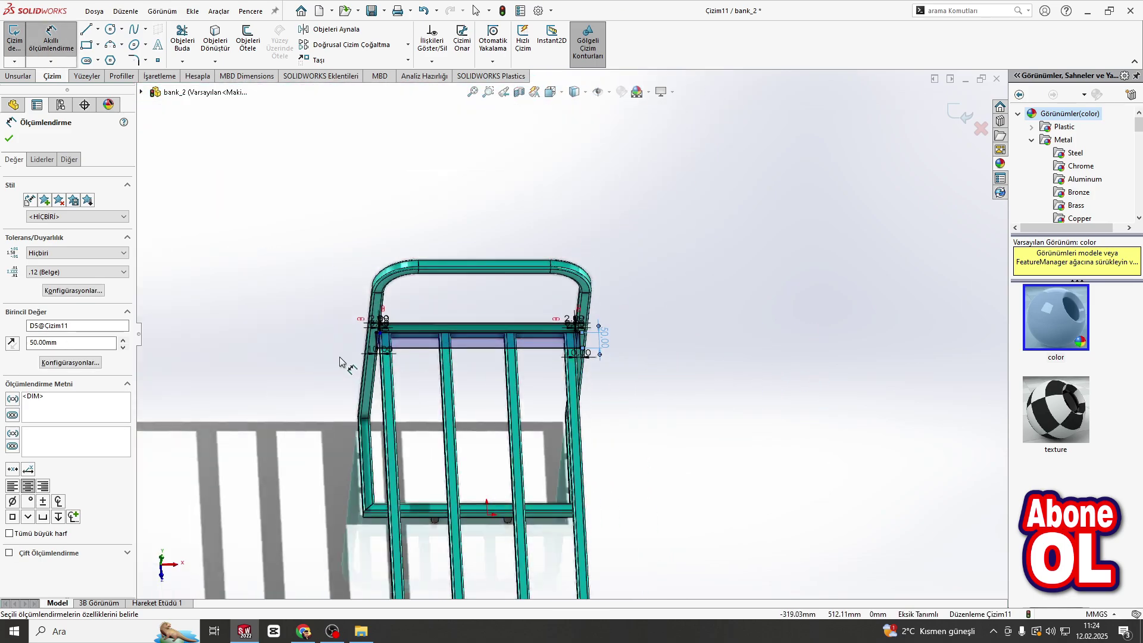
{"action": "scroll", "coordinate": [393, 321], "scroll_direction": "down", "scroll_amount": 6}
{"action": "scroll", "coordinate": [357, 316], "scroll_direction": "down", "scroll_amount": 4}
{"action": "key", "text": "Escape"}
{"action": "scroll", "coordinate": [306, 309], "scroll_direction": "down", "scroll_amount": 4}
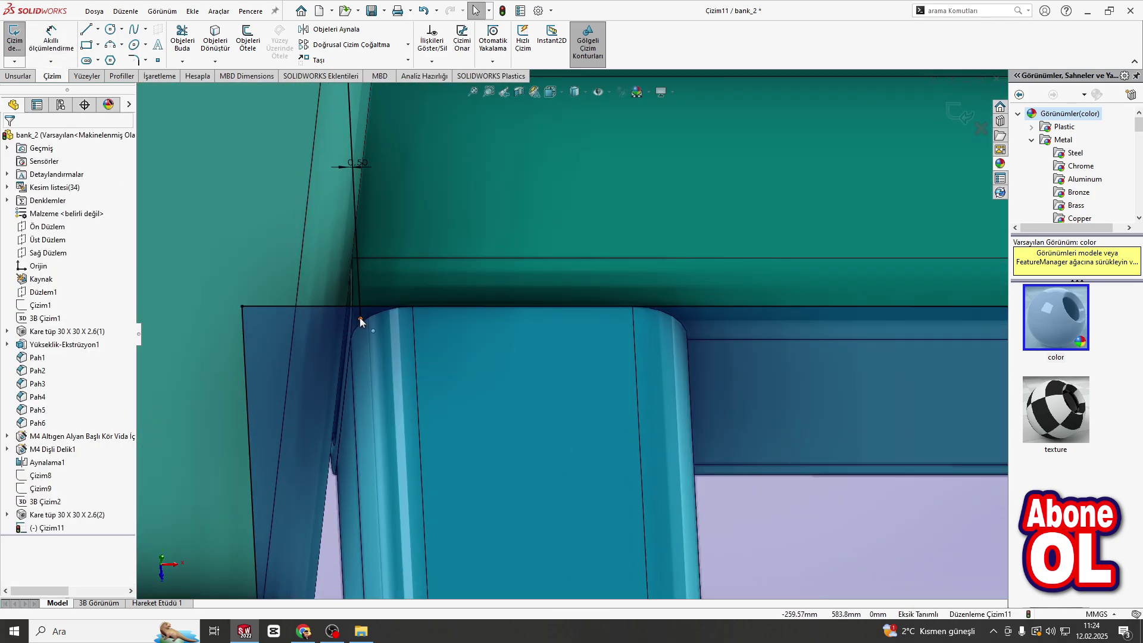
{"action": "left_click", "coordinate": [359, 306]}
{"action": "left_click_drag", "start_coordinate": [364, 306], "coordinate": [364, 306]}
{"action": "scroll", "coordinate": [467, 323], "scroll_direction": "up", "scroll_amount": 8}
{"action": "scroll", "coordinate": [867, 327], "scroll_direction": "down", "scroll_amount": 9}
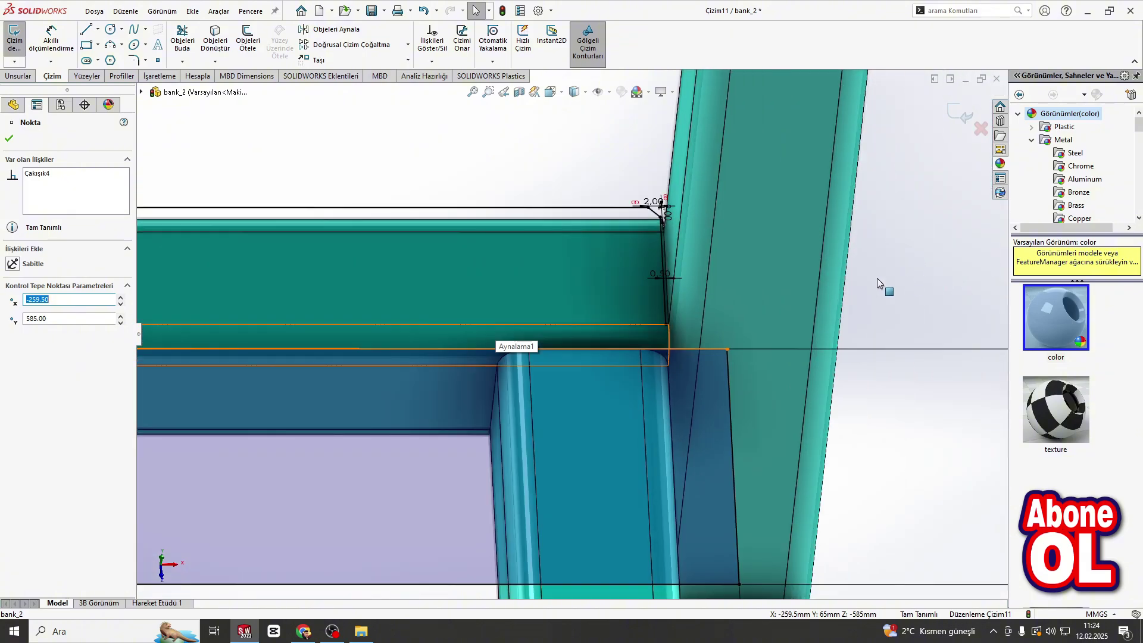
{"action": "key", "text": "Escape"}
{"action": "left_click_drag", "start_coordinate": [748, 321], "coordinate": [749, 368]}
{"action": "scroll", "coordinate": [745, 366], "scroll_direction": "up", "scroll_amount": 5}
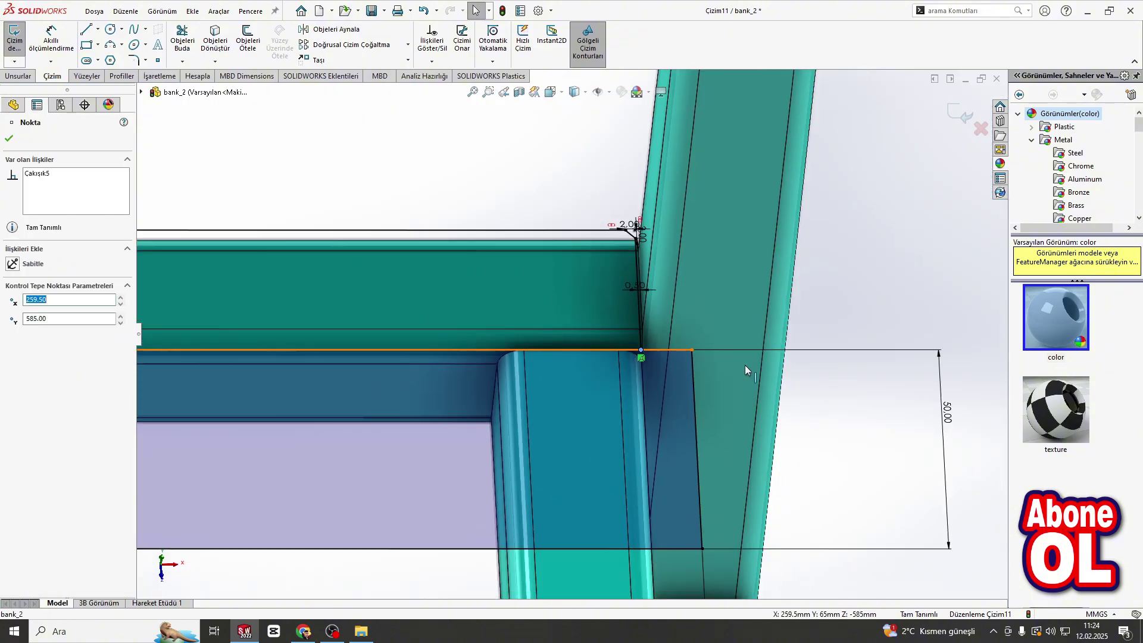
{"action": "key", "text": "Escape"}
Trim the rectangle's long side between the two offset lines to join both areas into one outline.
{"action": "left_click", "coordinate": [172, 49]}
{"action": "left_click_drag", "start_coordinate": [417, 321], "coordinate": [393, 359]}
{"action": "scroll", "coordinate": [387, 362], "scroll_direction": "up", "scroll_amount": 9}
{"action": "scroll", "coordinate": [333, 315], "scroll_direction": "down", "scroll_amount": 7}
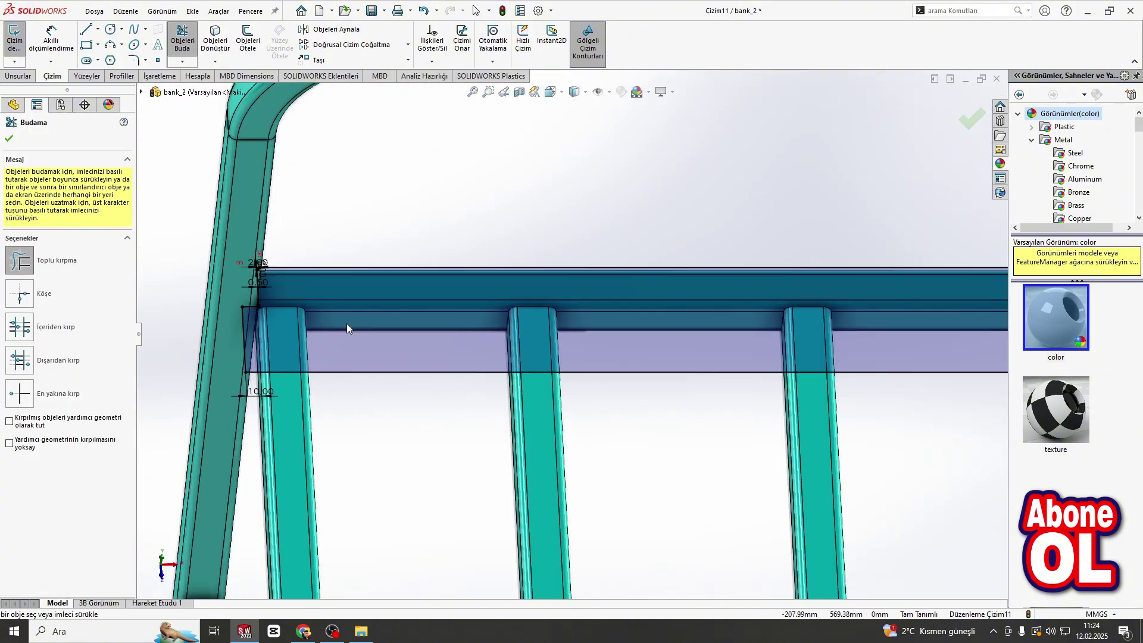
{"action": "key", "text": "Escape"}
{"action": "left_click", "coordinate": [145, 61]}
{"action": "left_click", "coordinate": [149, 91]}
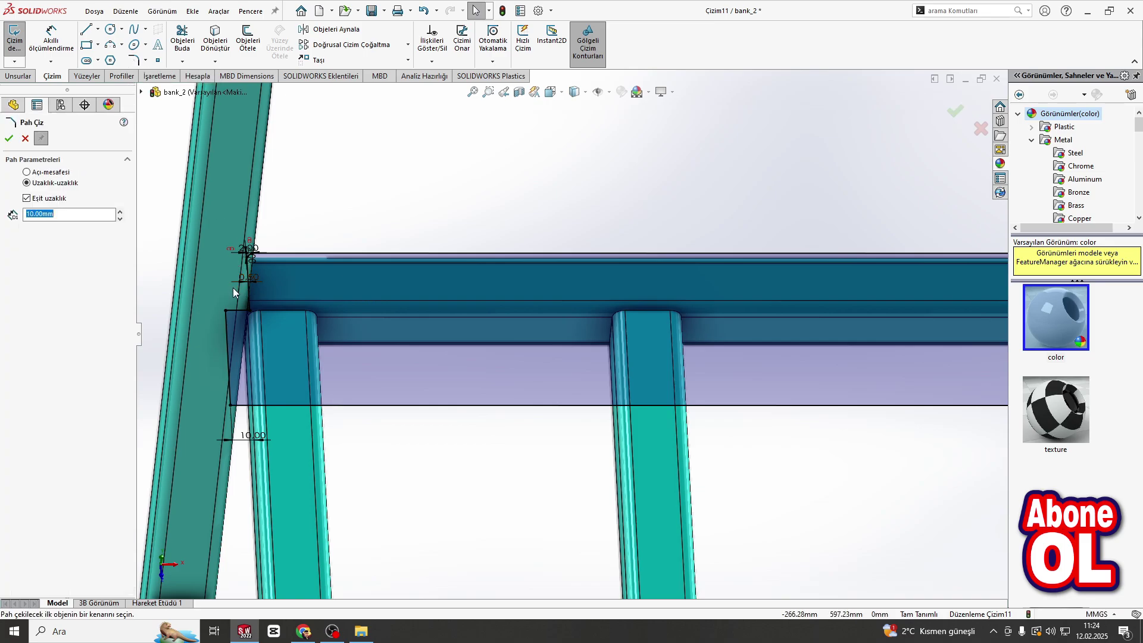
{"action": "key", "text": "ctrl+z"}
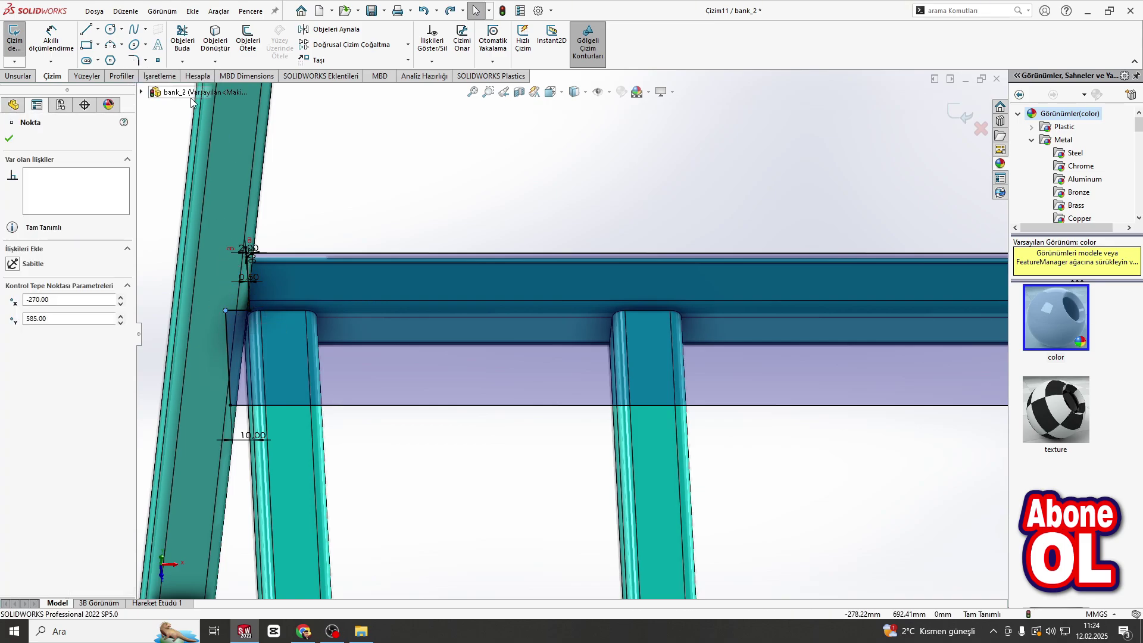
Chamfer the four outer corners of the 50 mm rectangle with an equal distance of 2 mm.
{"action": "left_click", "coordinate": [145, 60]}
{"action": "left_click", "coordinate": [149, 91]}
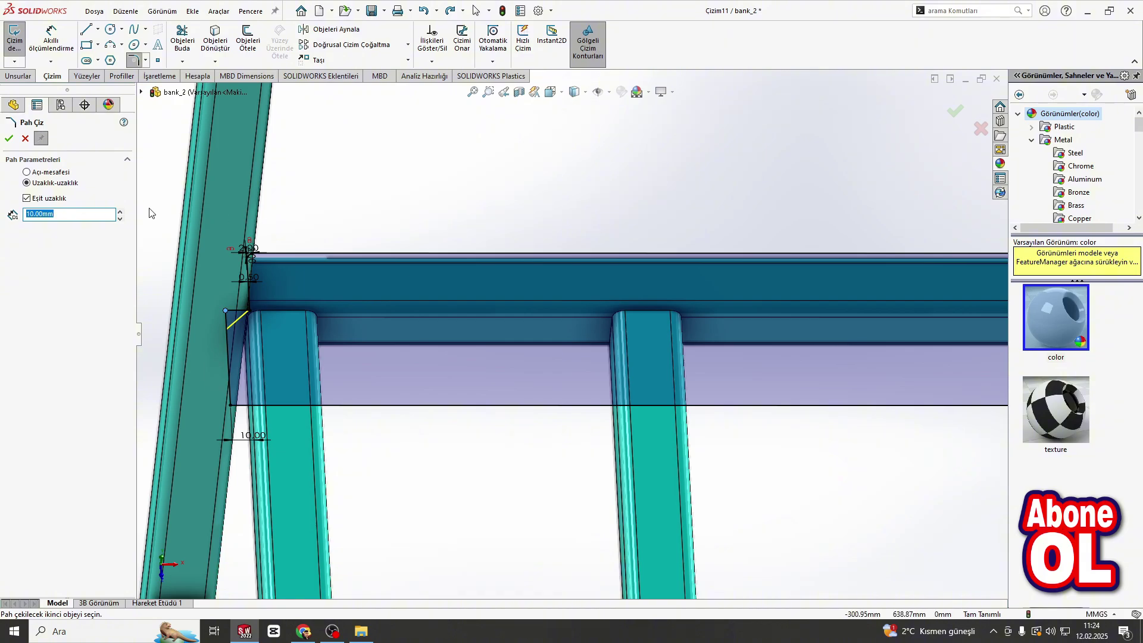
{"action": "scroll", "coordinate": [723, 326], "scroll_direction": "up", "scroll_amount": 5}
{"action": "scroll", "coordinate": [717, 325], "scroll_direction": "down", "scroll_amount": 8}
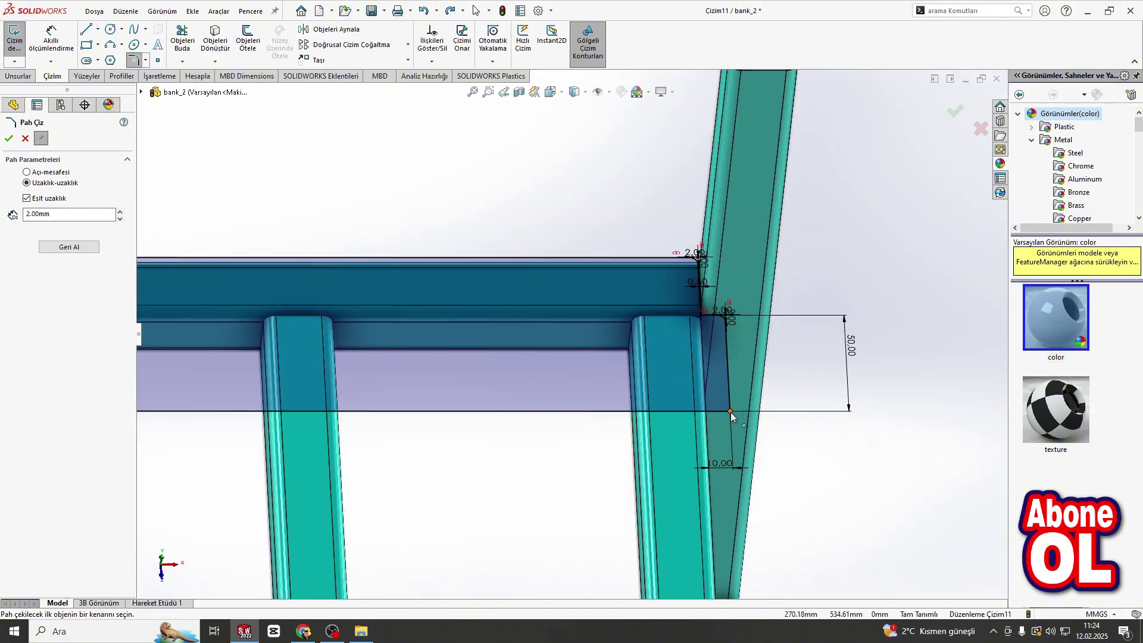
{"action": "scroll", "coordinate": [595, 411], "scroll_direction": "up", "scroll_amount": 5}
{"action": "scroll", "coordinate": [510, 288], "scroll_direction": "down", "scroll_amount": 7}
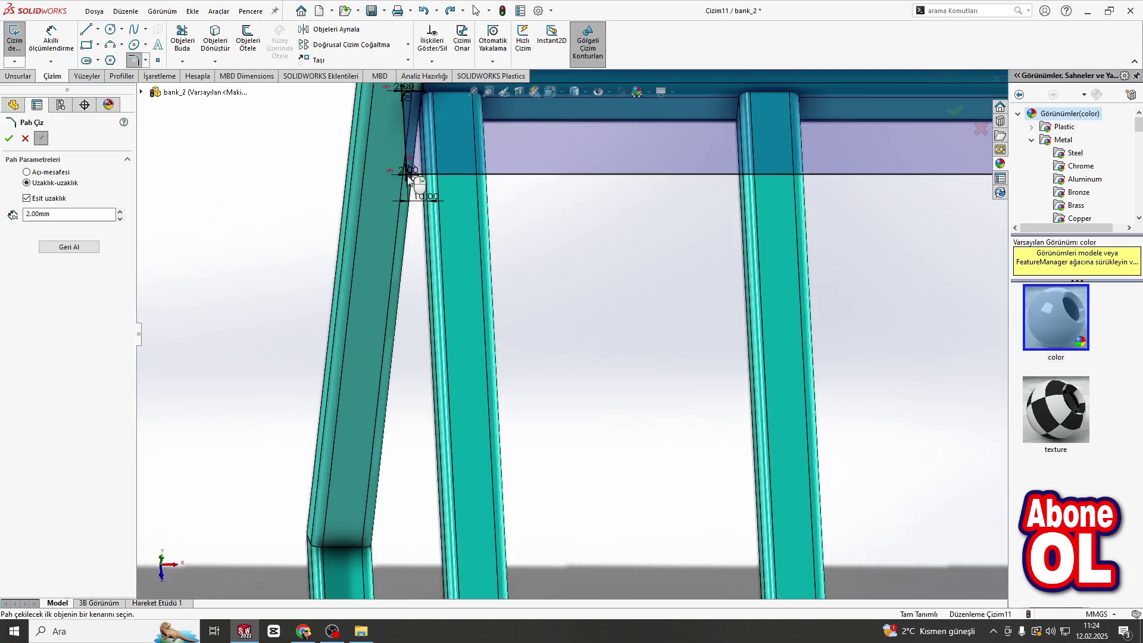
Confirm the corner chamfers and extrude the seat outline 10 mm as a separate body.
{"action": "left_click", "coordinate": [9, 139]}
{"action": "scroll", "coordinate": [632, 291], "scroll_direction": "up", "scroll_amount": 5}
{"action": "scroll", "coordinate": [570, 299], "scroll_direction": "down", "scroll_amount": 5}
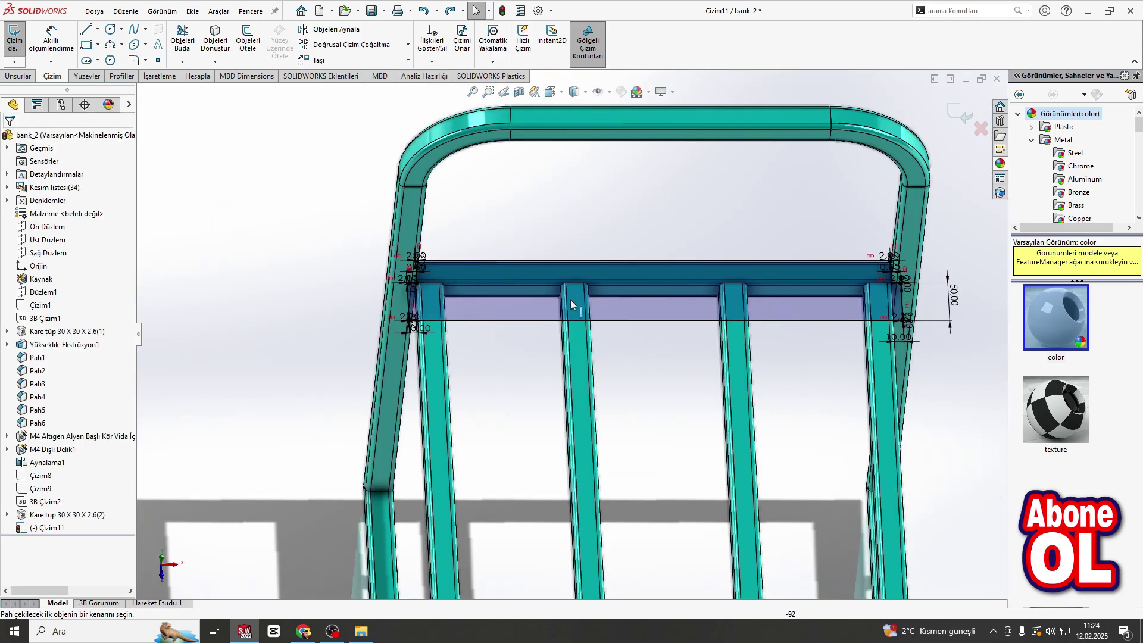
{"action": "left_click", "coordinate": [18, 76]}
{"action": "left_click", "coordinate": [23, 42]}
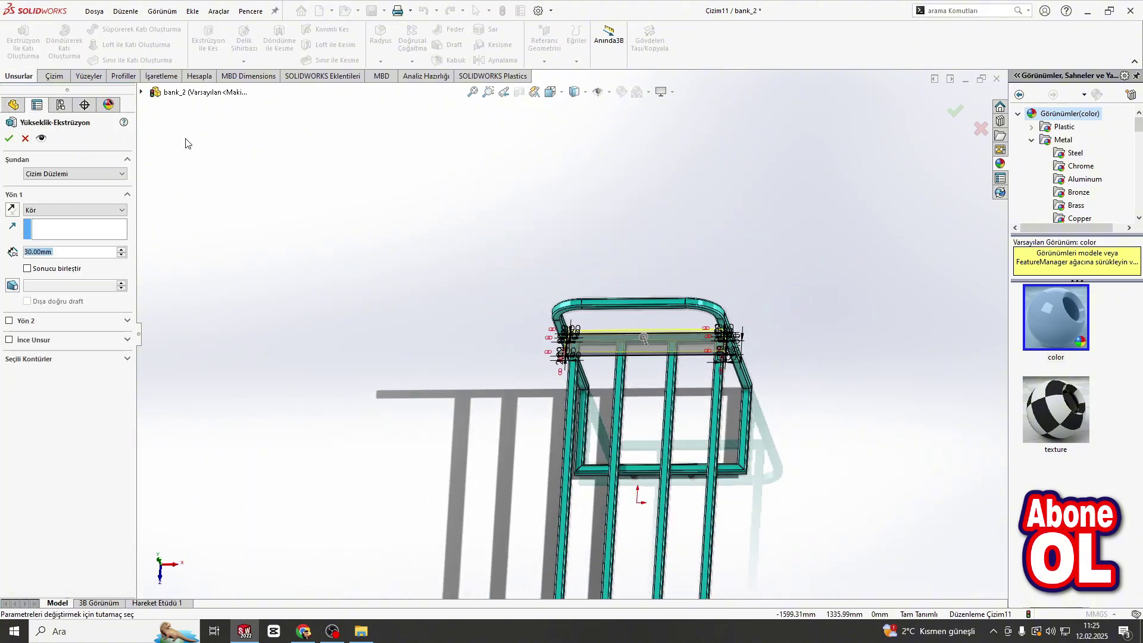
{"action": "type", "text": "10"}
{"action": "key", "text": "Return"}
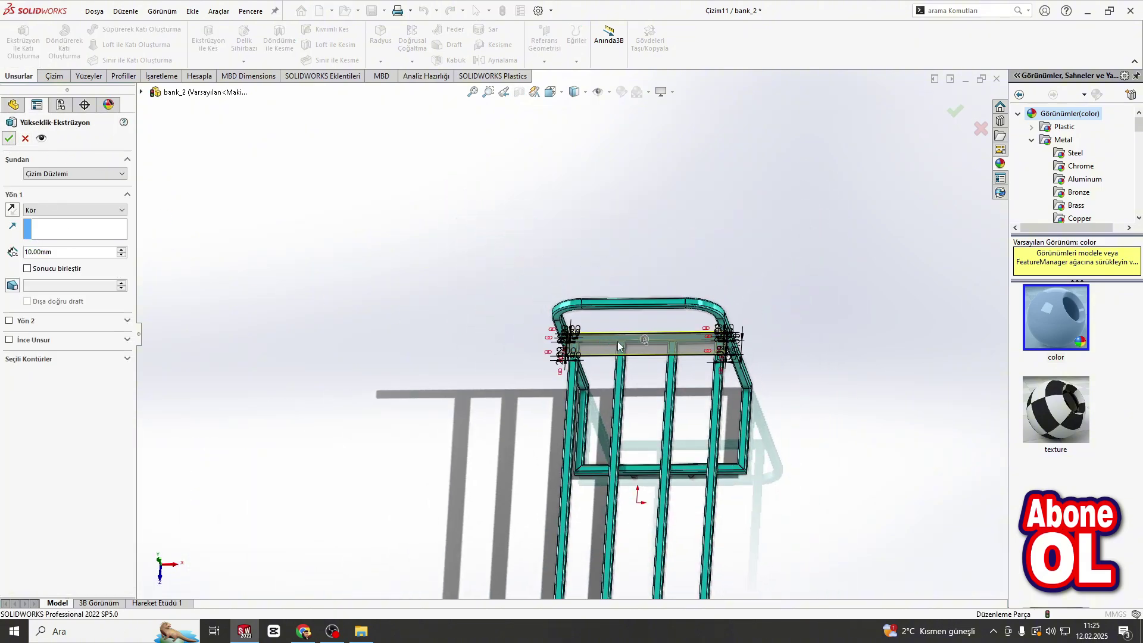
{"action": "key", "text": "Return"}
Start a 1 mm fillet on the seat plank, selecting its broad faces and the side faces around one end.
{"action": "left_click", "coordinate": [379, 40]}
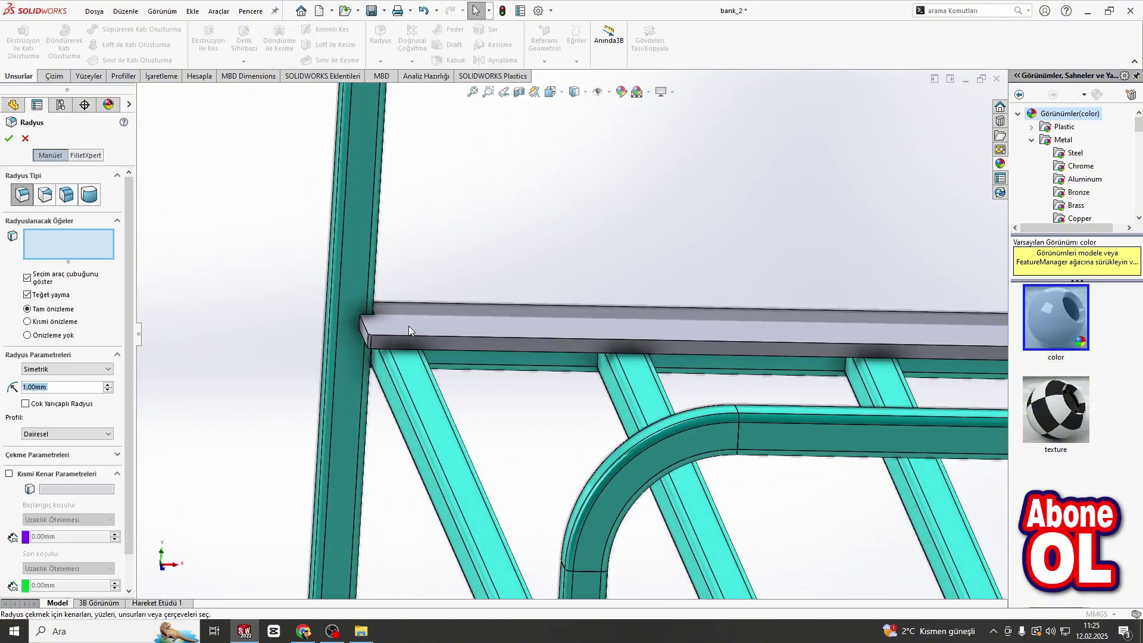
{"action": "left_click", "coordinate": [463, 307]}
{"action": "middle_click_drag", "start_coordinate": [463, 307], "coordinate": [430, 273]}
{"action": "scroll", "coordinate": [387, 348], "scroll_direction": "down", "scroll_amount": 4}
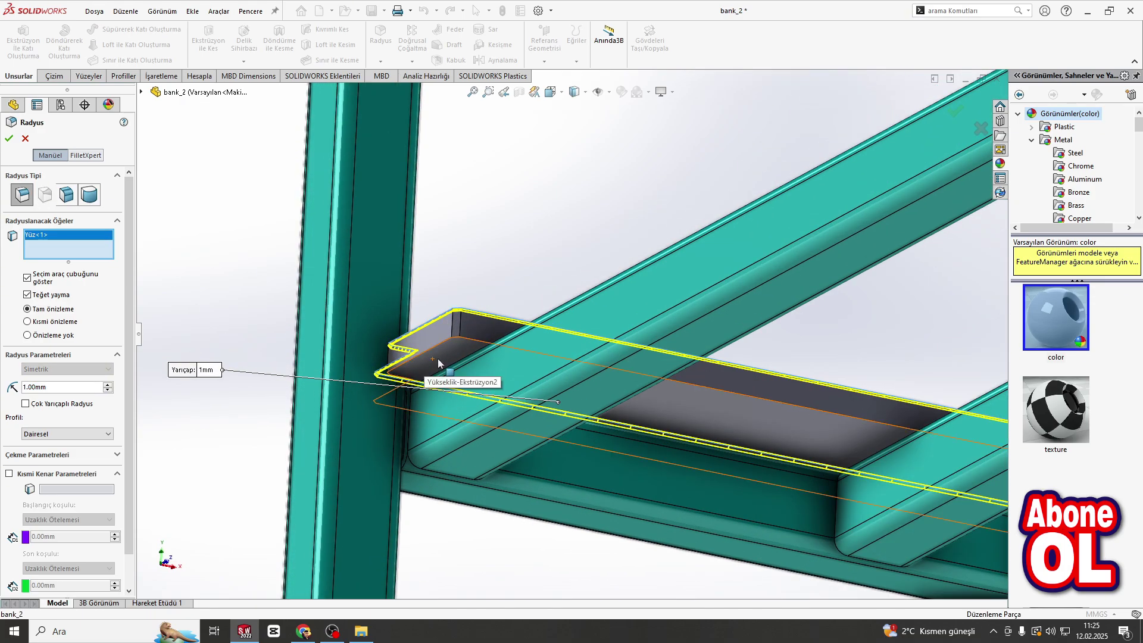
{"action": "left_click", "coordinate": [437, 358]}
{"action": "scroll", "coordinate": [442, 350], "scroll_direction": "down", "scroll_amount": 4}
{"action": "left_click", "coordinate": [483, 309]}
{"action": "middle_click_drag", "start_coordinate": [483, 309], "coordinate": [516, 355]}
{"action": "scroll", "coordinate": [291, 370], "scroll_direction": "down", "scroll_amount": 2}
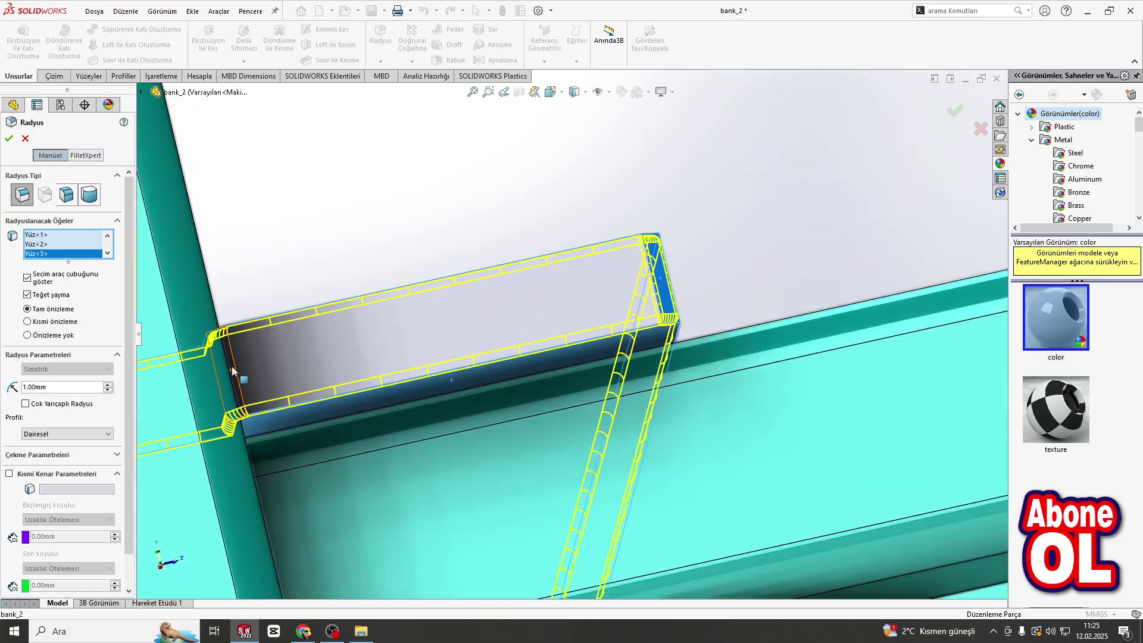
{"action": "left_click", "coordinate": [232, 371]}
{"action": "scroll", "coordinate": [236, 376], "scroll_direction": "up", "scroll_amount": 4}
{"action": "middle_click_drag", "start_coordinate": [244, 383], "coordinate": [310, 397]}
{"action": "left_click", "coordinate": [217, 387]}
{"action": "scroll", "coordinate": [227, 388], "scroll_direction": "up", "scroll_amount": 5}
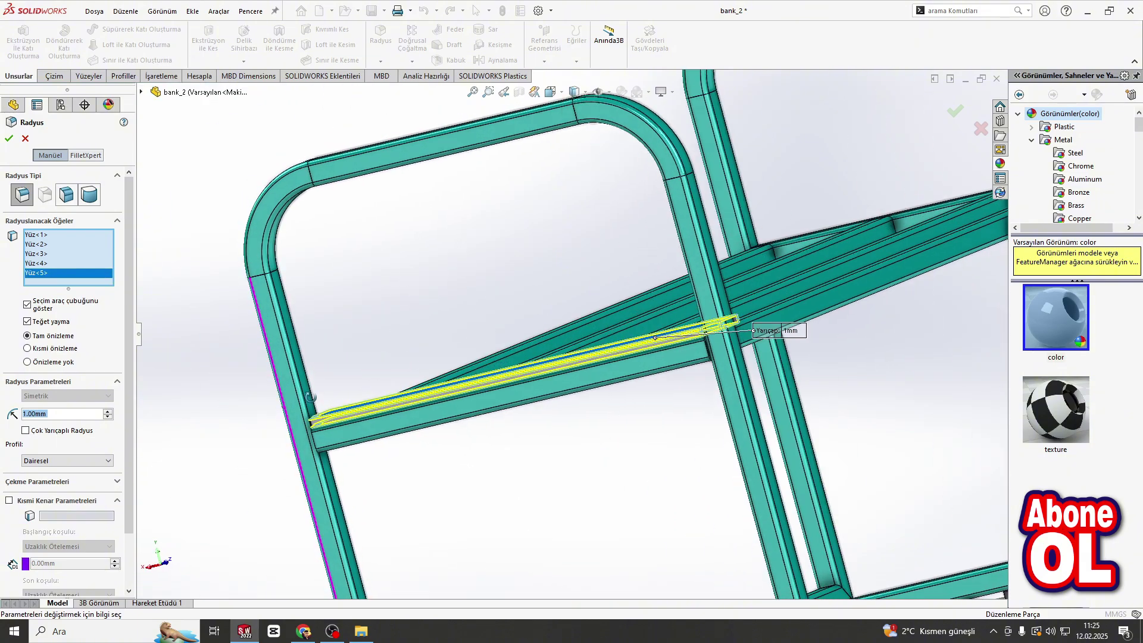
Add the remaining step and end faces of the plank to the fillet selection and apply the 1 mm radius.
{"action": "scroll", "coordinate": [310, 397], "scroll_direction": "down", "scroll_amount": 6}
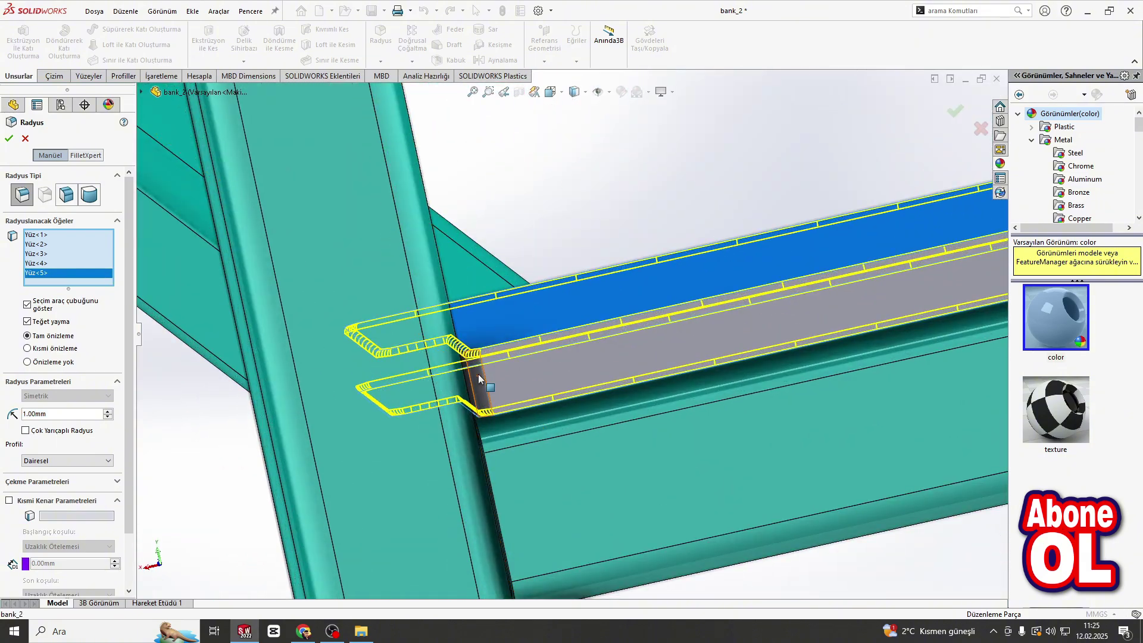
{"action": "left_click", "coordinate": [477, 374]}
{"action": "middle_click_drag", "start_coordinate": [477, 374], "coordinate": [441, 339]}
{"action": "scroll", "coordinate": [775, 349], "scroll_direction": "down", "scroll_amount": 3}
{"action": "left_click", "coordinate": [751, 314]}
{"action": "left_click", "coordinate": [755, 310]}
{"action": "left_click", "coordinate": [641, 355]}
{"action": "scroll", "coordinate": [641, 348], "scroll_direction": "up", "scroll_amount": 5}
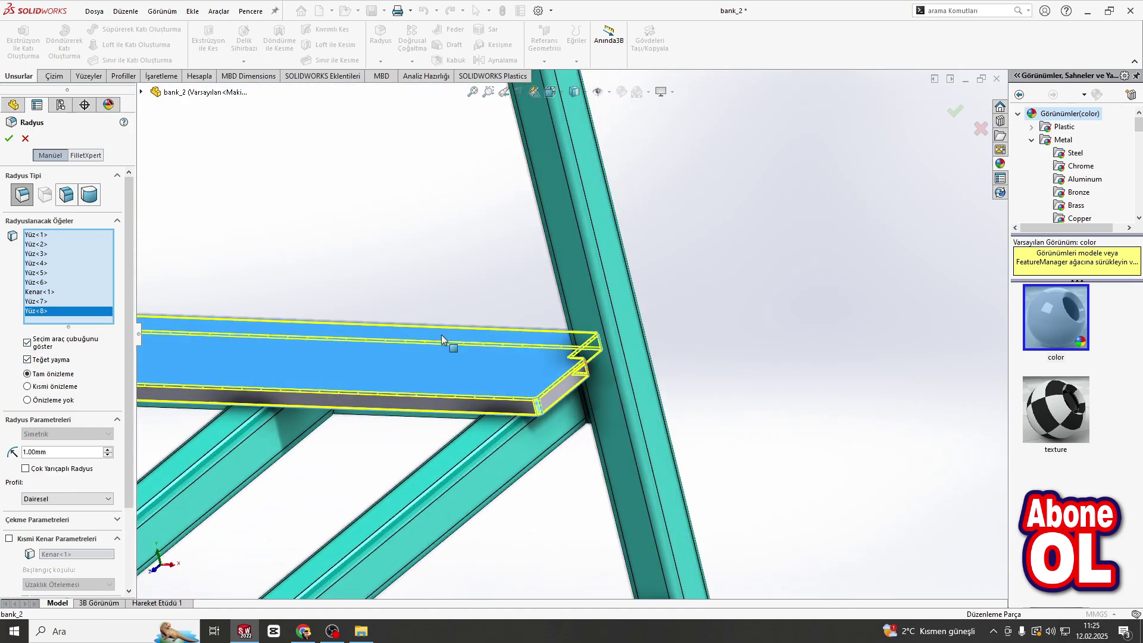
{"action": "left_click", "coordinate": [6, 137]}
{"action": "scroll", "coordinate": [545, 420], "scroll_direction": "up", "scroll_amount": 5}
Set up a counterbored M4 ISO 4762 socket-head screw hole through all, with its scope limited to the seat plank body.
{"action": "left_click", "coordinate": [491, 348]}
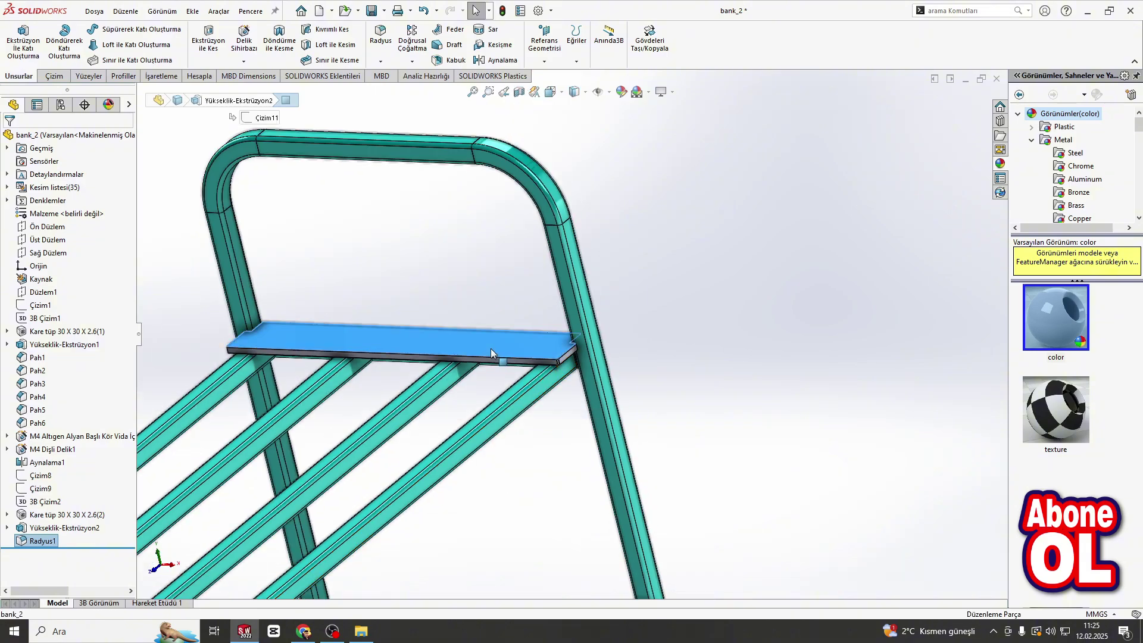
{"action": "left_click", "coordinate": [606, 314]}
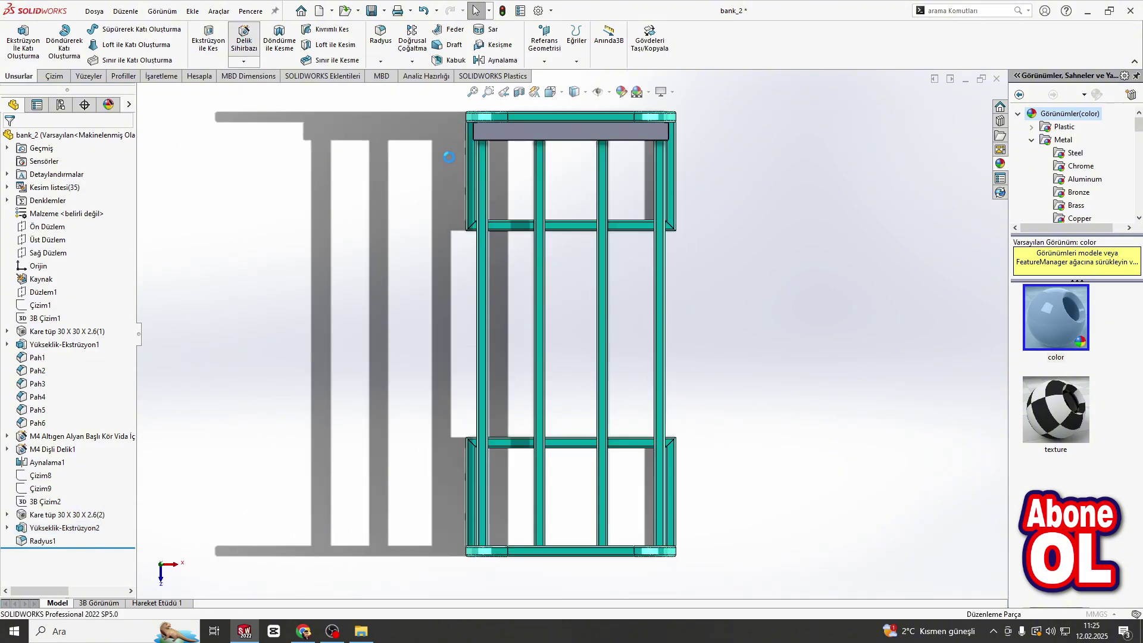
{"action": "left_click", "coordinate": [27, 266]}
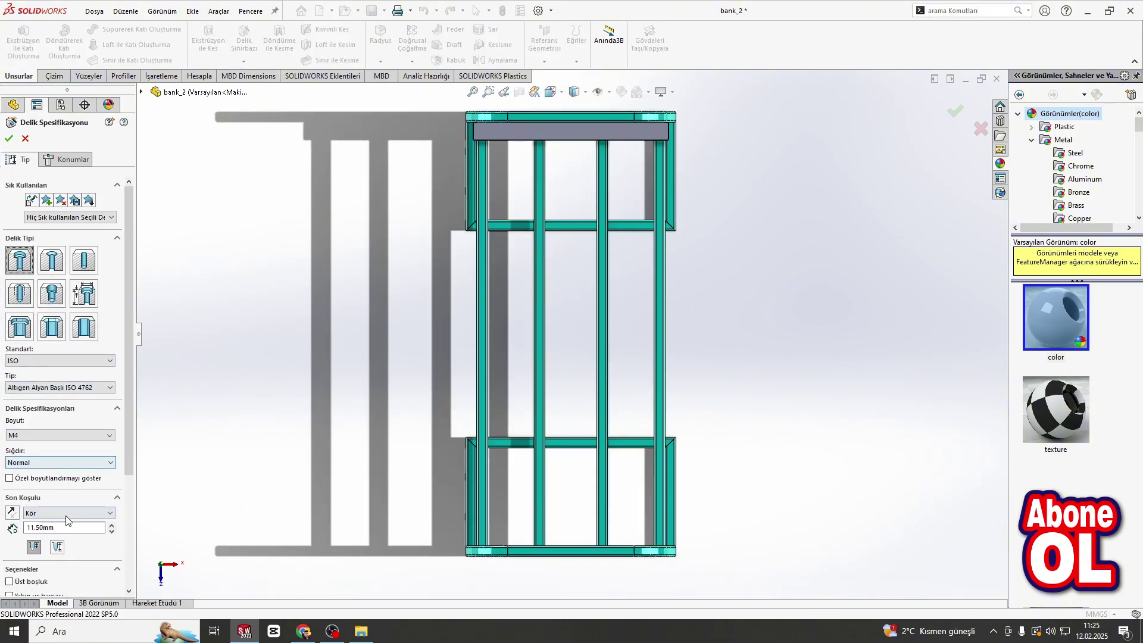
{"action": "left_click", "coordinate": [67, 513]}
{"action": "left_click", "coordinate": [48, 534]}
{"action": "scroll", "coordinate": [65, 476], "scroll_direction": "down", "scroll_amount": 5}
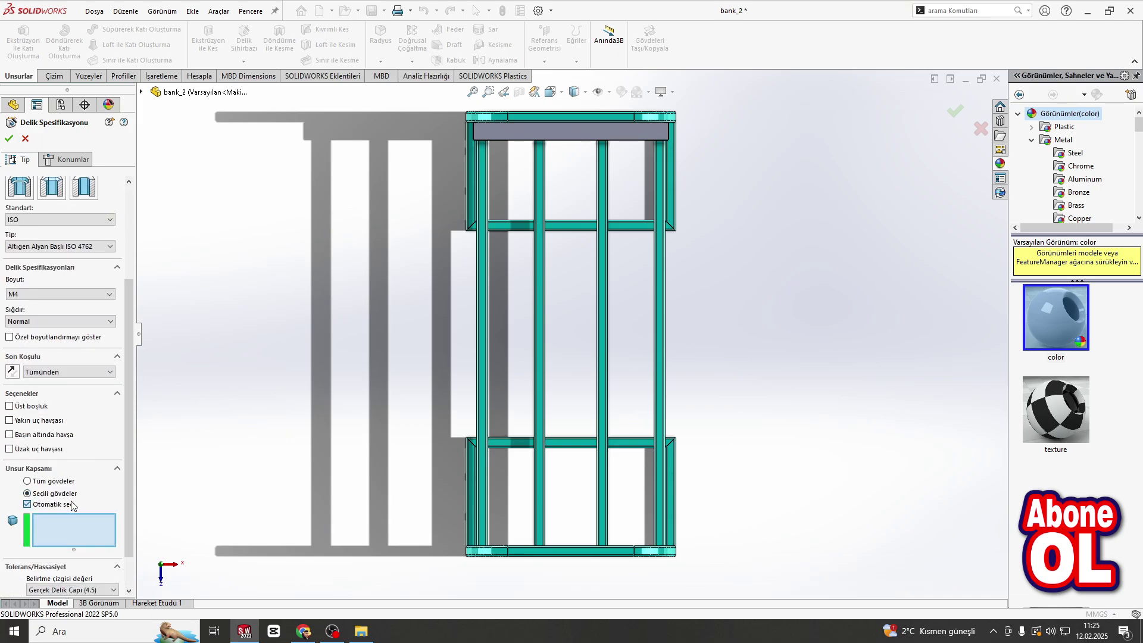
{"action": "left_click", "coordinate": [540, 134]}
Position two holes on the plank's top face in wireframe view, centred on the two joint lines of the backrest tube's straight section.
{"action": "left_click", "coordinate": [66, 159]}
{"action": "scroll", "coordinate": [517, 150], "scroll_direction": "down", "scroll_amount": 6}
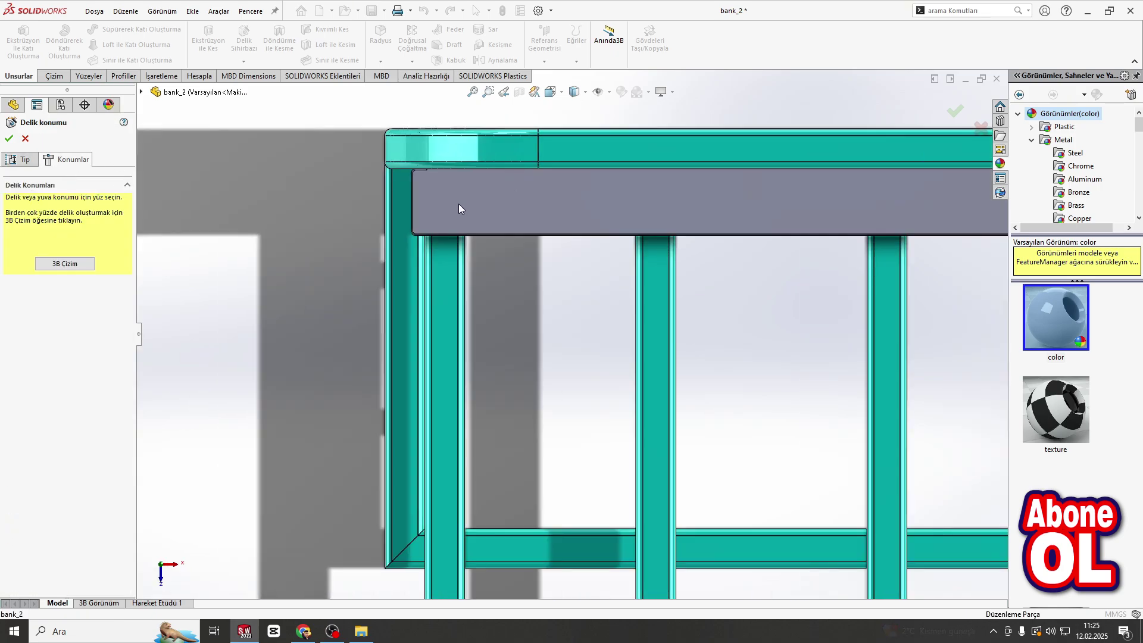
{"action": "left_click", "coordinate": [458, 204]}
{"action": "left_click", "coordinate": [577, 92]}
{"action": "scroll", "coordinate": [565, 138], "scroll_direction": "down", "scroll_amount": 2}
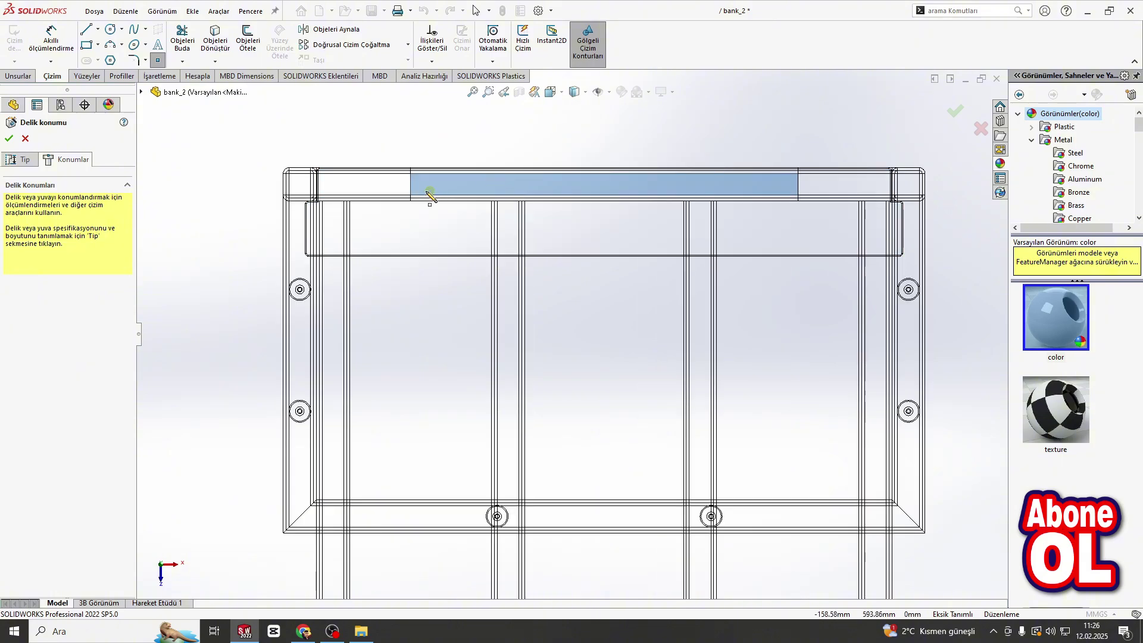
{"action": "left_click", "coordinate": [411, 184]}
{"action": "left_click", "coordinate": [798, 184]}
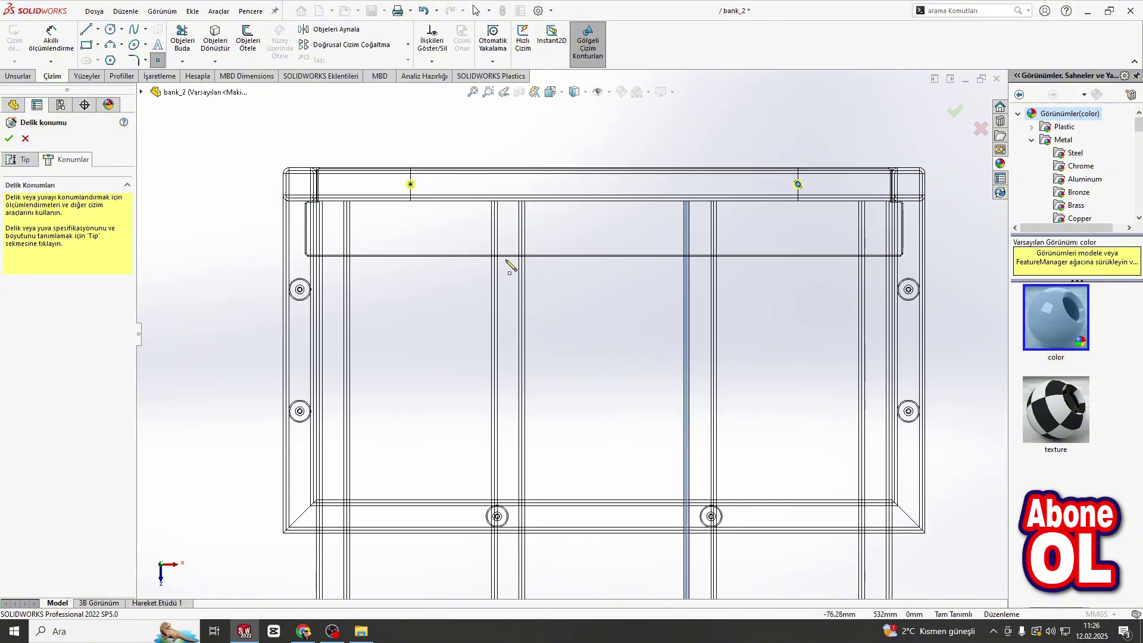
Place two more hole points on the plank, one above each outer connecting tube.
{"action": "scroll", "coordinate": [353, 250], "scroll_direction": "down", "scroll_amount": 2}
{"action": "middle_click_drag", "start_coordinate": [353, 250], "coordinate": [350, 218]}
{"action": "scroll", "coordinate": [333, 235], "scroll_direction": "up", "scroll_amount": 5}
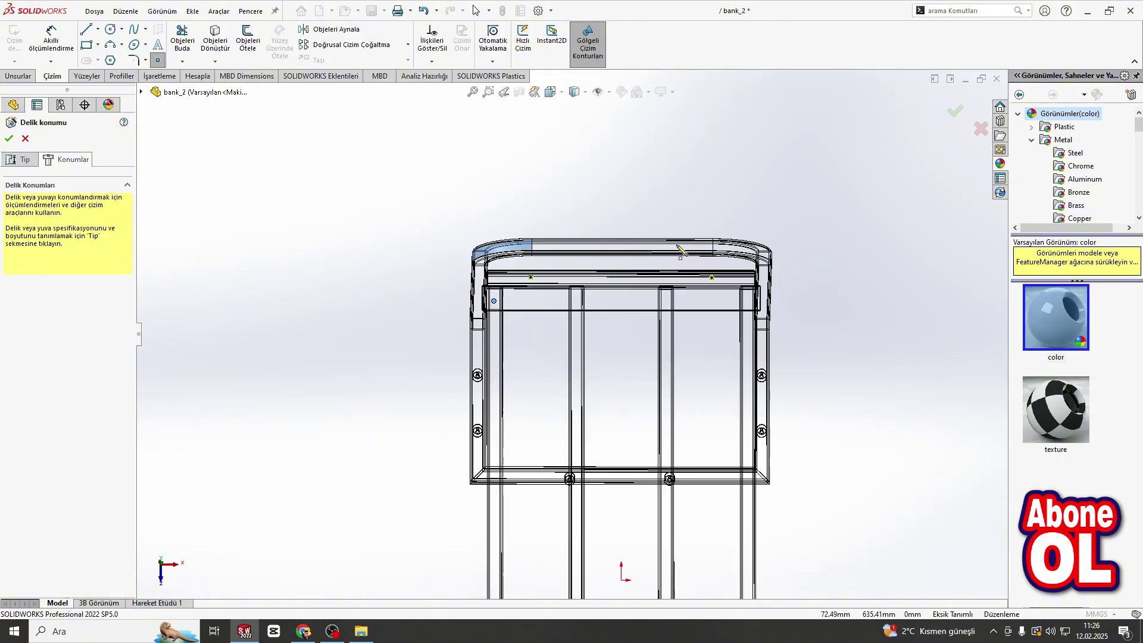
{"action": "scroll", "coordinate": [681, 315], "scroll_direction": "down", "scroll_amount": 6}
{"action": "key", "text": "ctrl+8"}
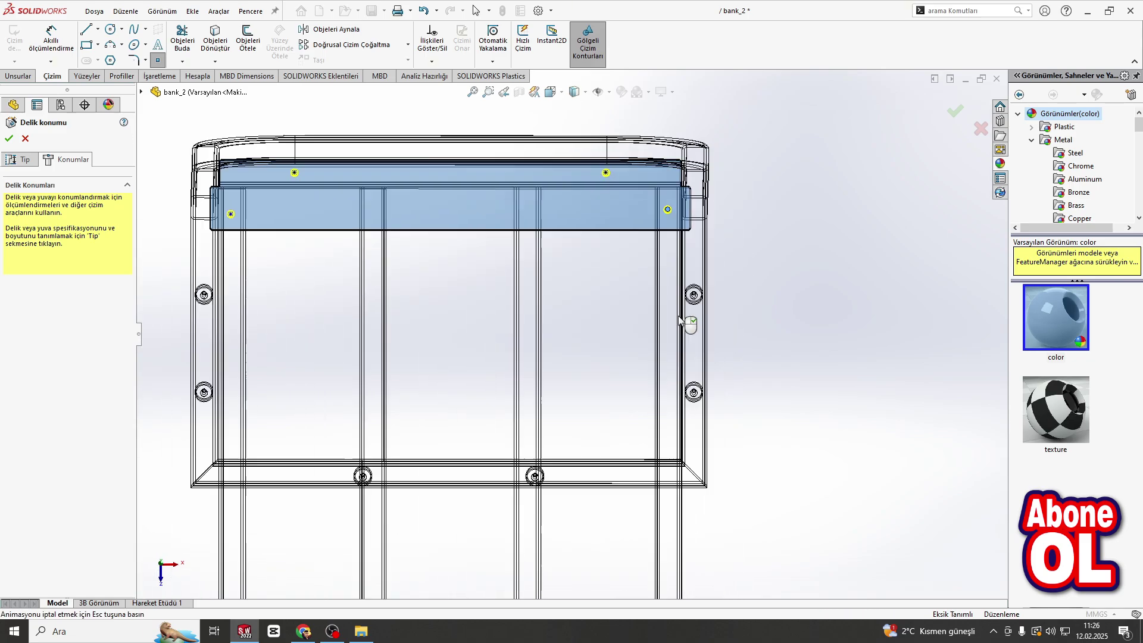
Dimension the left outer hole point 15 mm from its tube's inner edge and 25 mm from the plank's front edge.
{"action": "scroll", "coordinate": [467, 56], "scroll_direction": "down", "scroll_amount": 3}
{"action": "scroll", "coordinate": [511, 159], "scroll_direction": "down", "scroll_amount": 4}
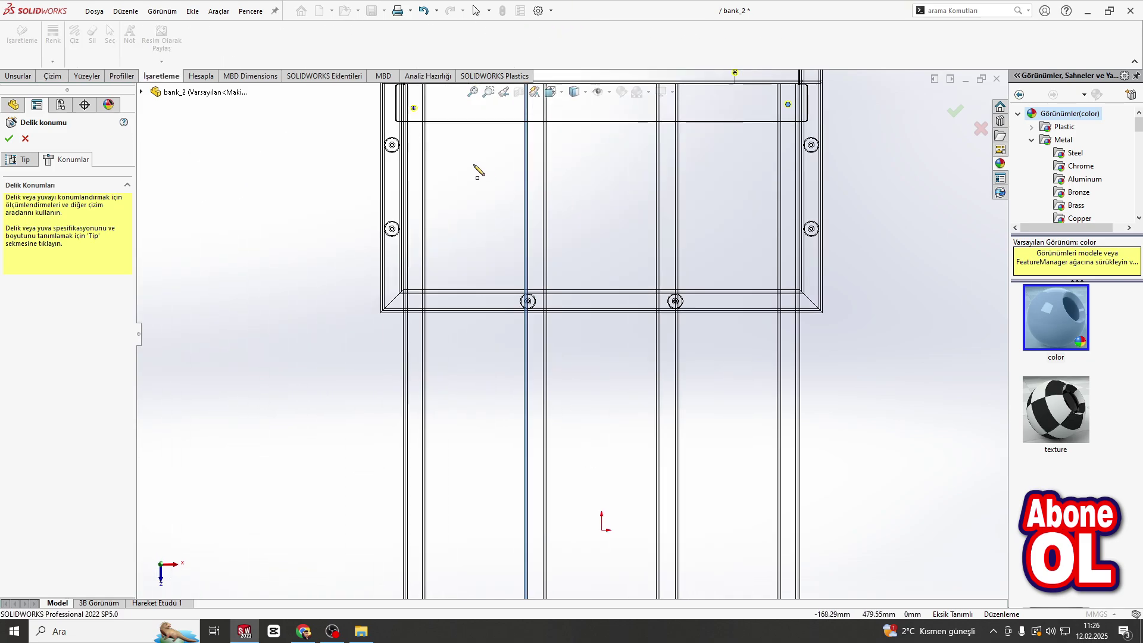
{"action": "left_click", "coordinate": [52, 76]}
{"action": "scroll", "coordinate": [434, 178], "scroll_direction": "up", "scroll_amount": 4}
{"action": "scroll", "coordinate": [503, 263], "scroll_direction": "down", "scroll_amount": 6}
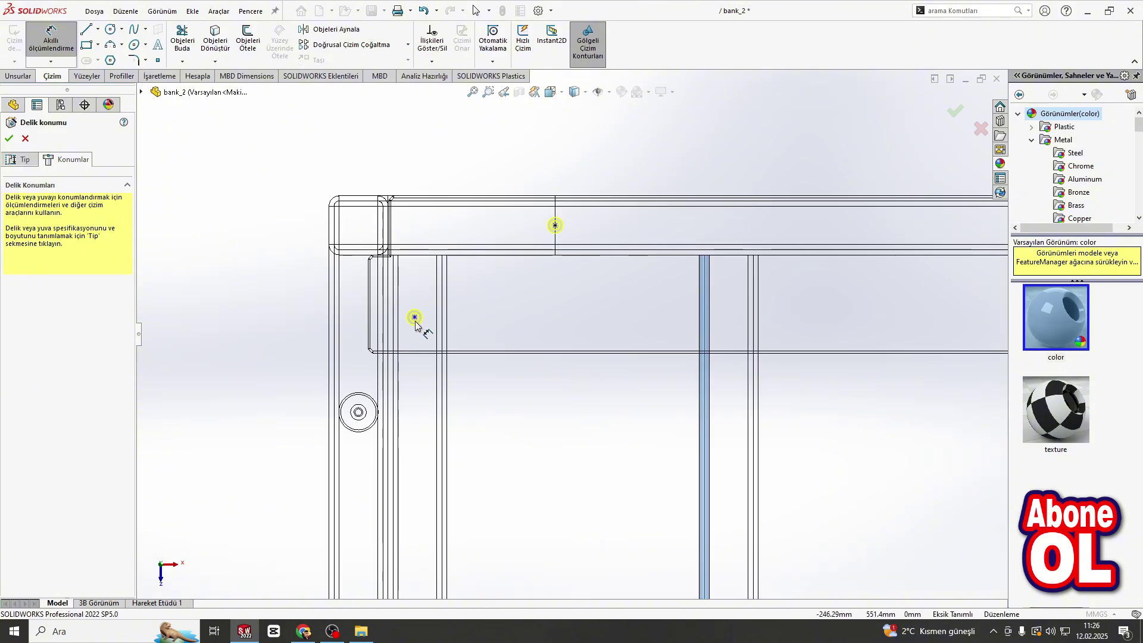
{"action": "left_click", "coordinate": [415, 319]}
{"action": "left_click", "coordinate": [444, 301]}
{"action": "type", "text": "15"}
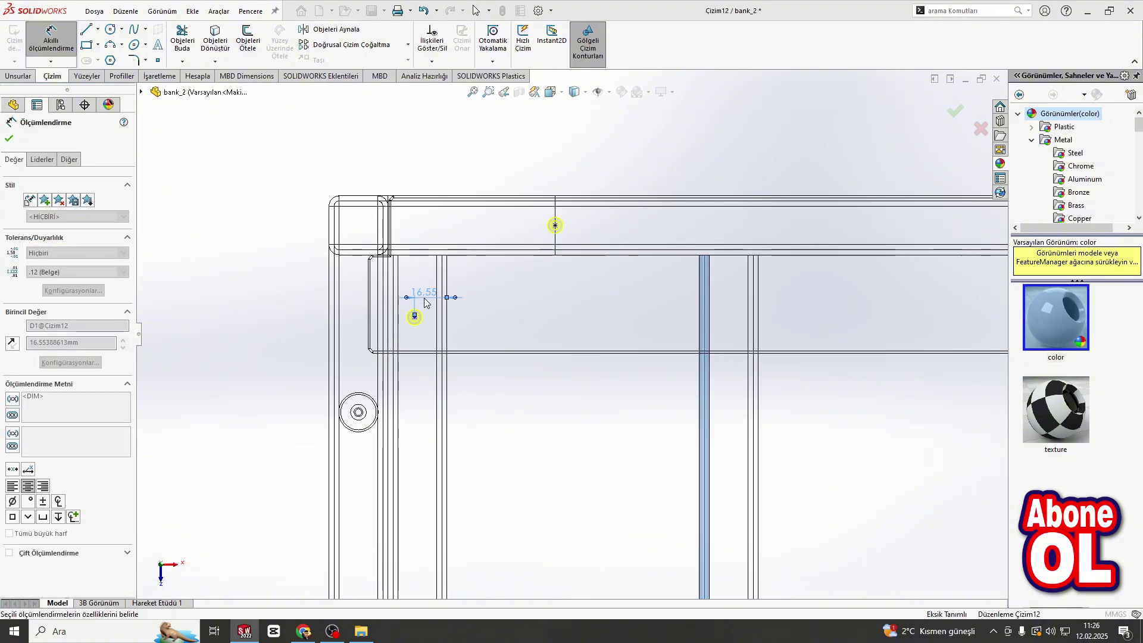
{"action": "key", "text": "Return"}
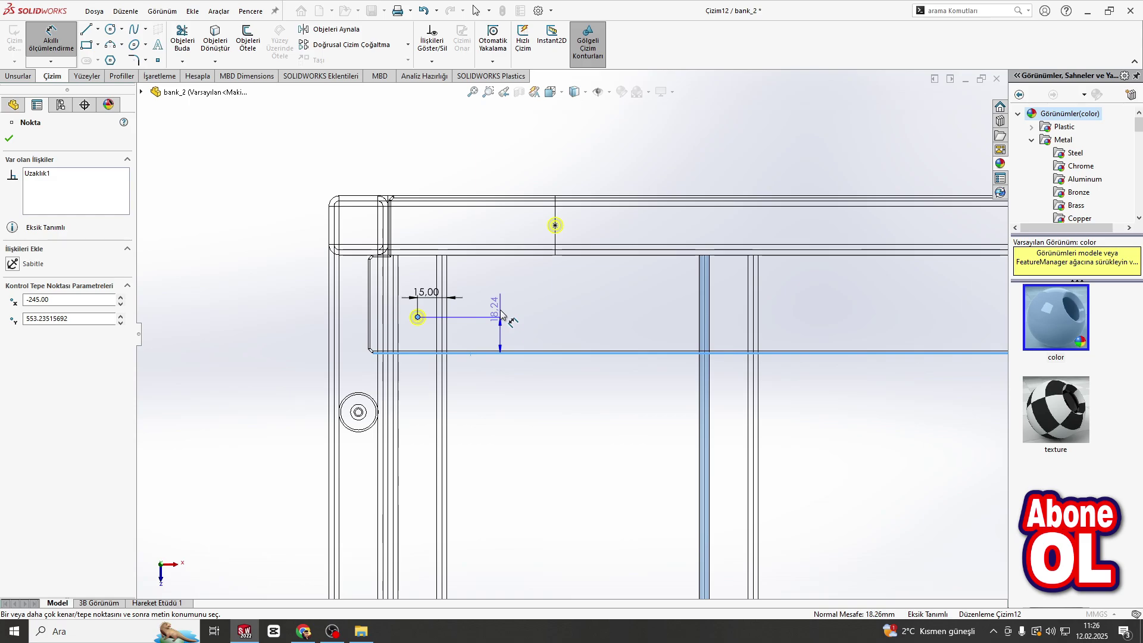
{"action": "left_click", "coordinate": [503, 307]}
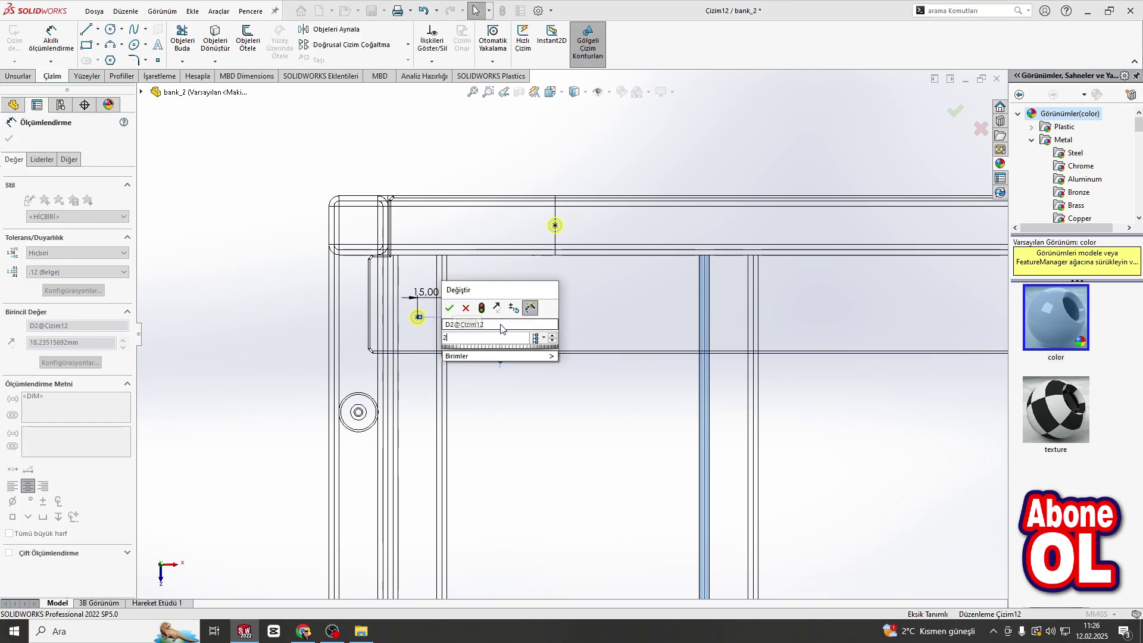
{"action": "type", "text": "25"}
{"action": "key", "text": "Return"}
Dimension the right outer hole point 25 mm from the plank's front edge.
{"action": "scroll", "coordinate": [943, 381], "scroll_direction": "up", "scroll_amount": 3}
{"action": "scroll", "coordinate": [551, 339], "scroll_direction": "down", "scroll_amount": 5}
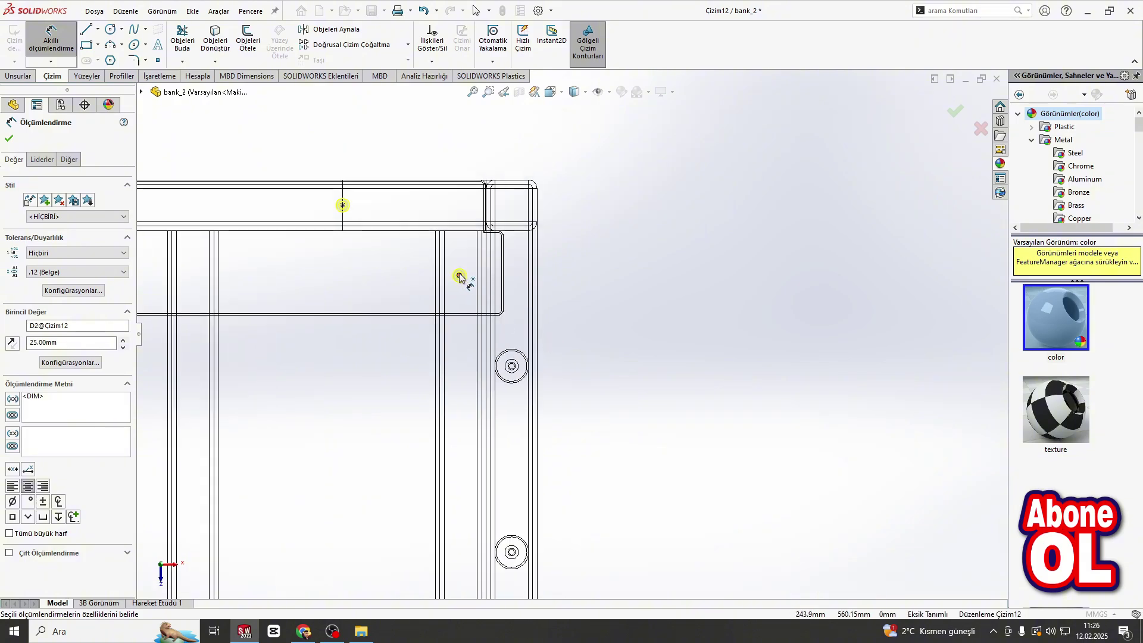
{"action": "left_click", "coordinate": [463, 279]}
{"action": "scroll", "coordinate": [446, 332], "scroll_direction": "down", "scroll_amount": 3}
{"action": "left_click", "coordinate": [444, 300]}
{"action": "left_click", "coordinate": [712, 266]}
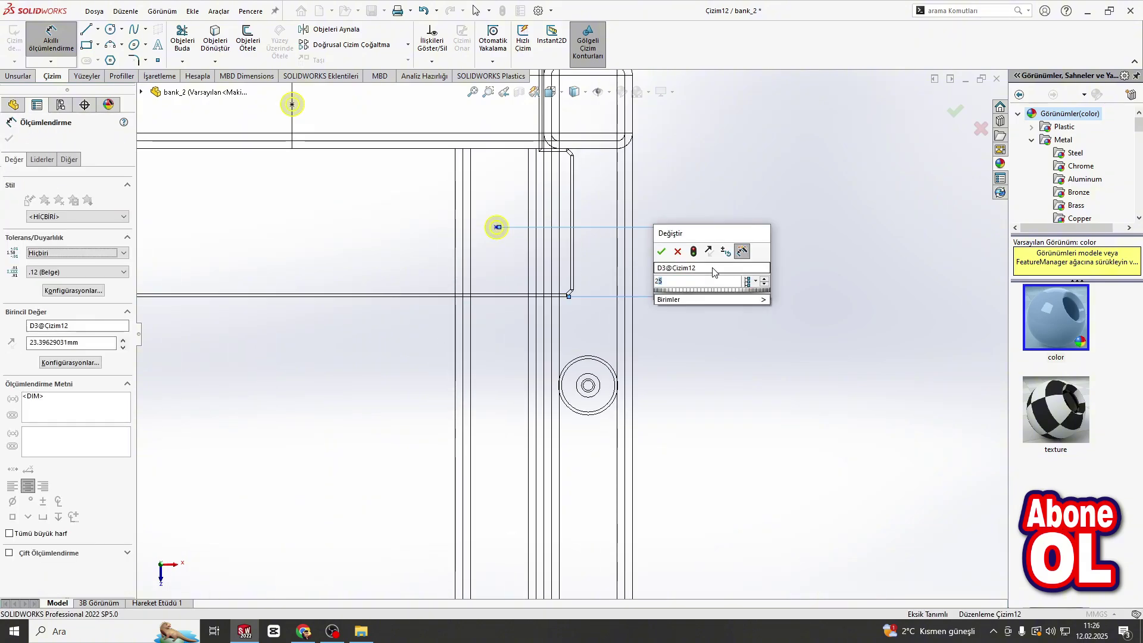
{"action": "type", "text": "25"}
{"action": "key", "text": "Return"}
Dimension the right outer hole point 15 mm from its tube's inner edge and finish the M4 counterbored holes.
{"action": "left_click", "coordinate": [497, 224]}
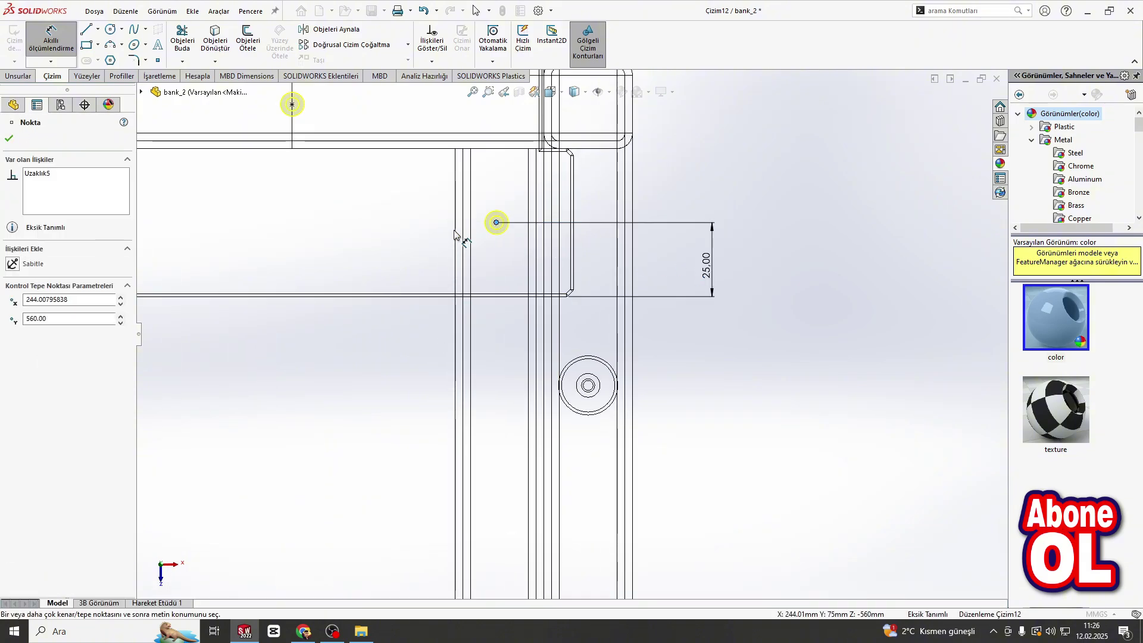
{"action": "left_click", "coordinate": [501, 192]}
{"action": "type", "text": "15"}
{"action": "key", "text": "Return"}
{"action": "left_click", "coordinate": [956, 114]}
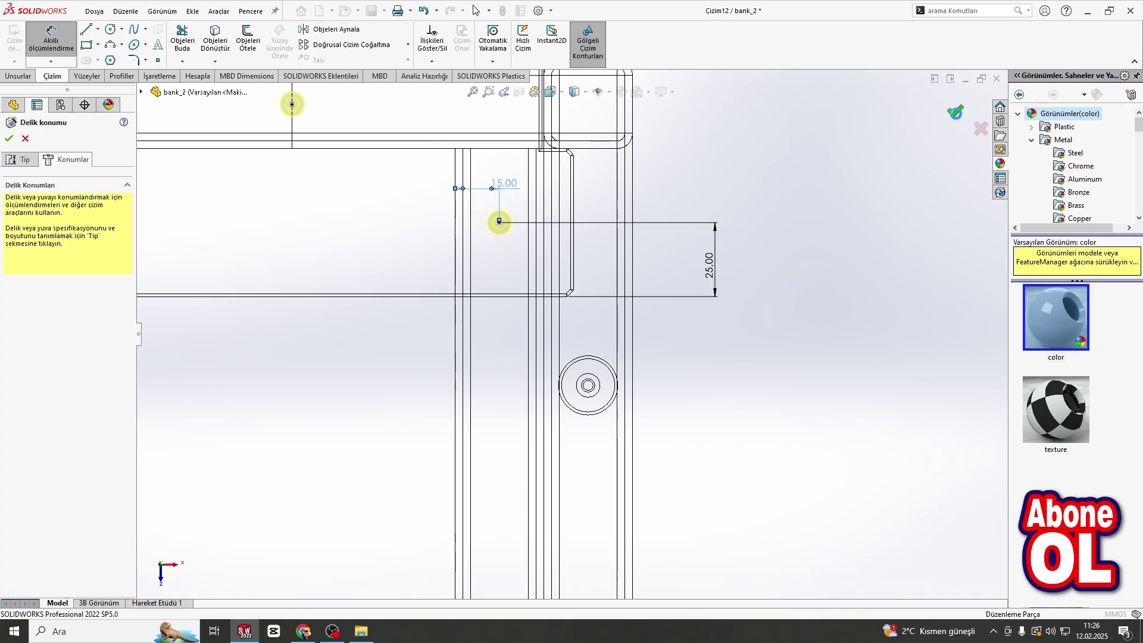
{"action": "left_click", "coordinate": [956, 113]}
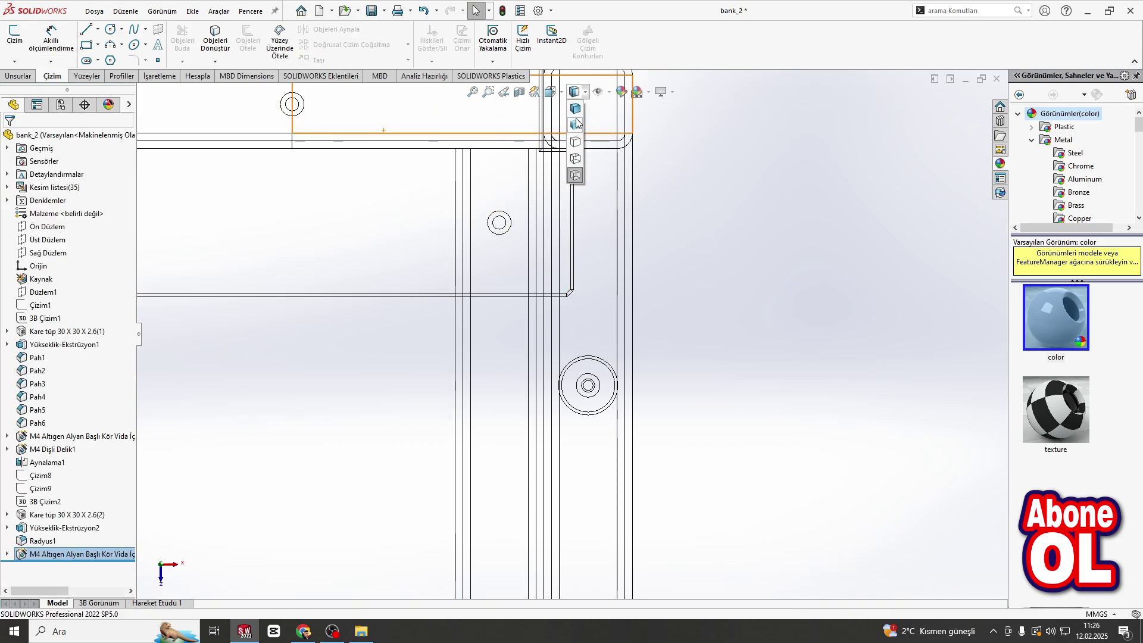
Return the display to shaded with edges and inspect the screw hole at the plank's left end.
{"action": "left_click", "coordinate": [577, 123]}
{"action": "left_click", "coordinate": [574, 109]}
{"action": "scroll", "coordinate": [464, 266], "scroll_direction": "up", "scroll_amount": 8}
{"action": "scroll", "coordinate": [304, 298], "scroll_direction": "down", "scroll_amount": 3}
{"action": "mouse_move", "coordinate": [310, 297]}
{"action": "middle_mouse_down"}
{"action": "mouse_move", "coordinate": [324, 321]}
{"action": "mouse_move", "coordinate": [324, 297]}
{"action": "middle_mouse_up"}
{"action": "scroll", "coordinate": [315, 313], "scroll_direction": "down", "scroll_amount": 5}
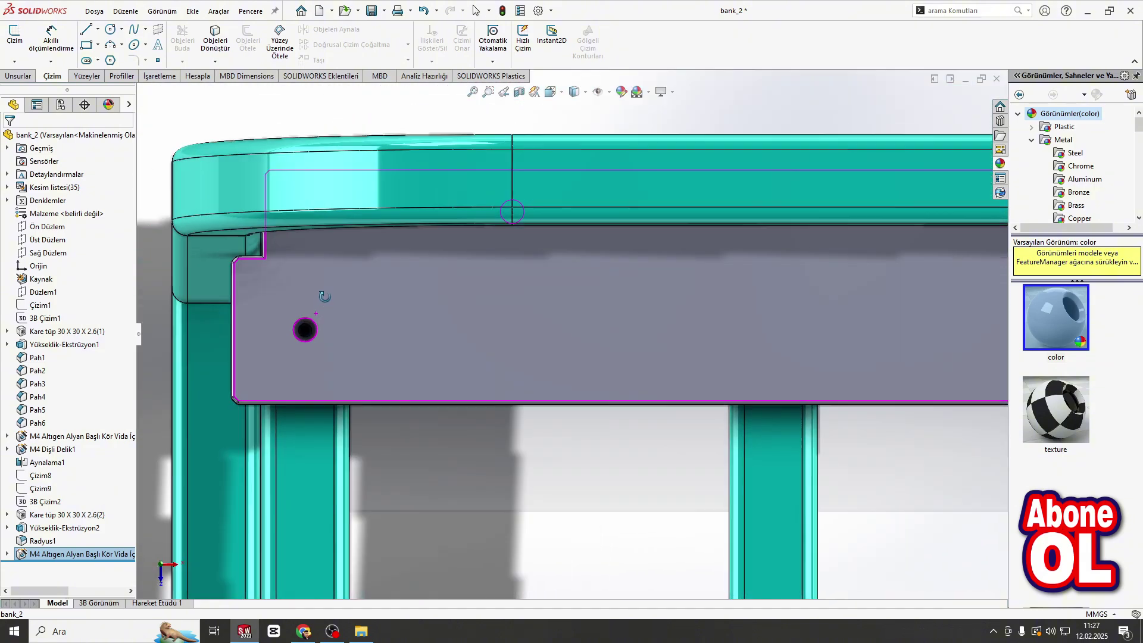
{"action": "scroll", "coordinate": [318, 333], "scroll_direction": "down", "scroll_amount": 10}
{"action": "middle_click_drag", "start_coordinate": [323, 342], "coordinate": [313, 359]}
{"action": "scroll", "coordinate": [314, 360], "scroll_direction": "up", "scroll_amount": 10}
{"action": "middle_click_drag", "start_coordinate": [439, 380], "coordinate": [453, 336]}
View the left outer connecting tube's top face straight on and set up an ISO M4 tapped hole.
{"action": "left_click", "coordinate": [598, 324]}
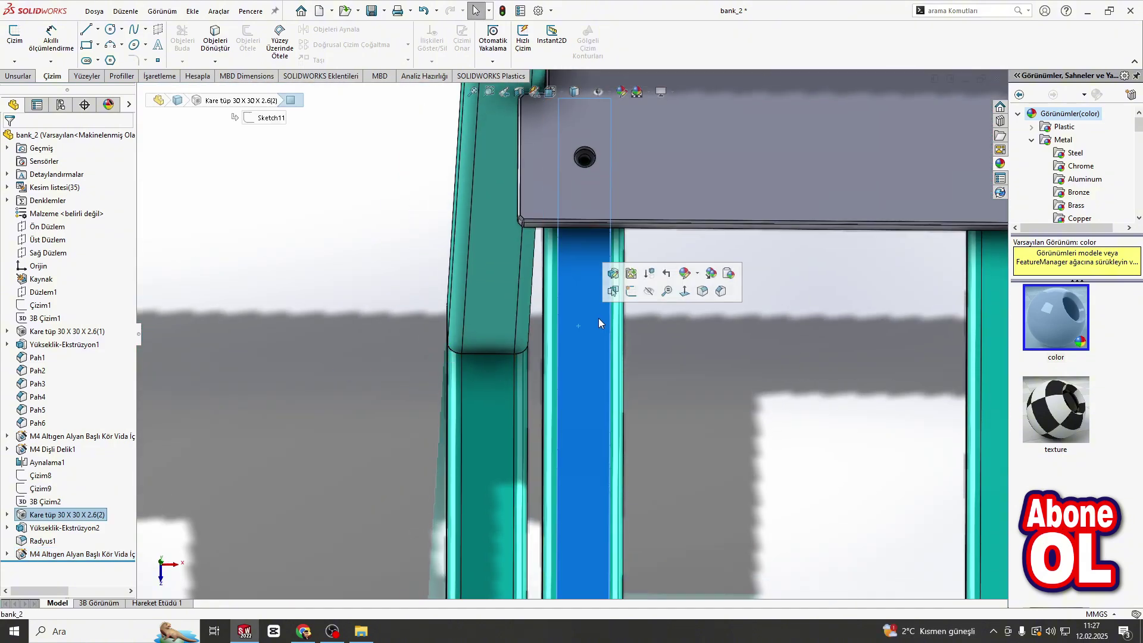
{"action": "left_click", "coordinate": [685, 292]}
{"action": "left_click", "coordinate": [307, 122]}
{"action": "left_click", "coordinate": [19, 76]}
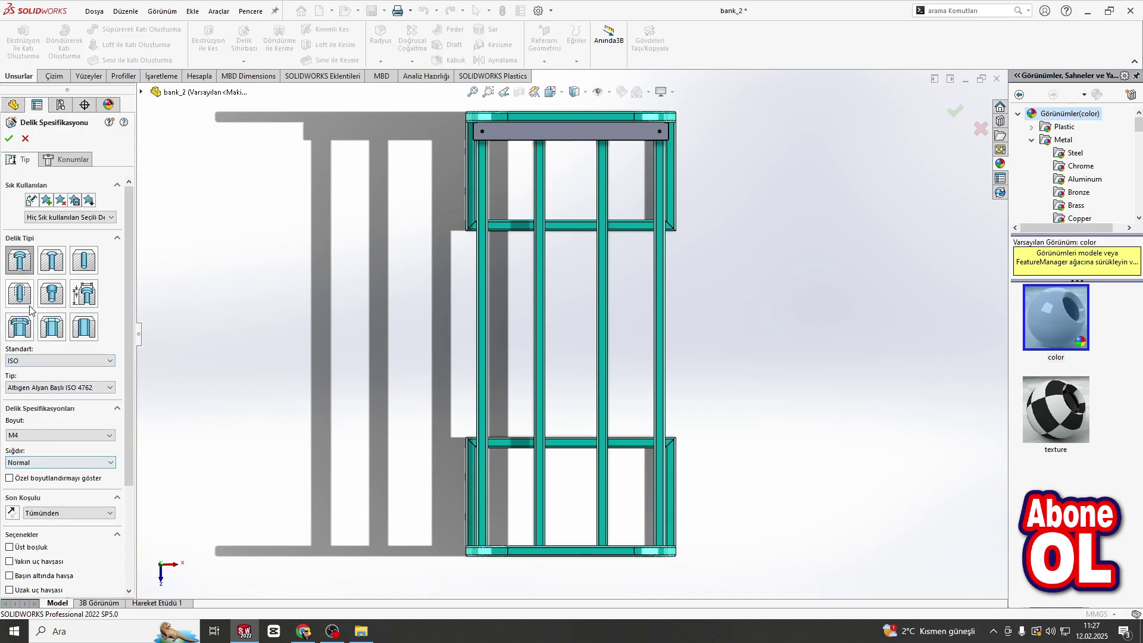
{"action": "left_click", "coordinate": [20, 293]}
{"action": "left_click_drag", "start_coordinate": [132, 246], "coordinate": [132, 322]}
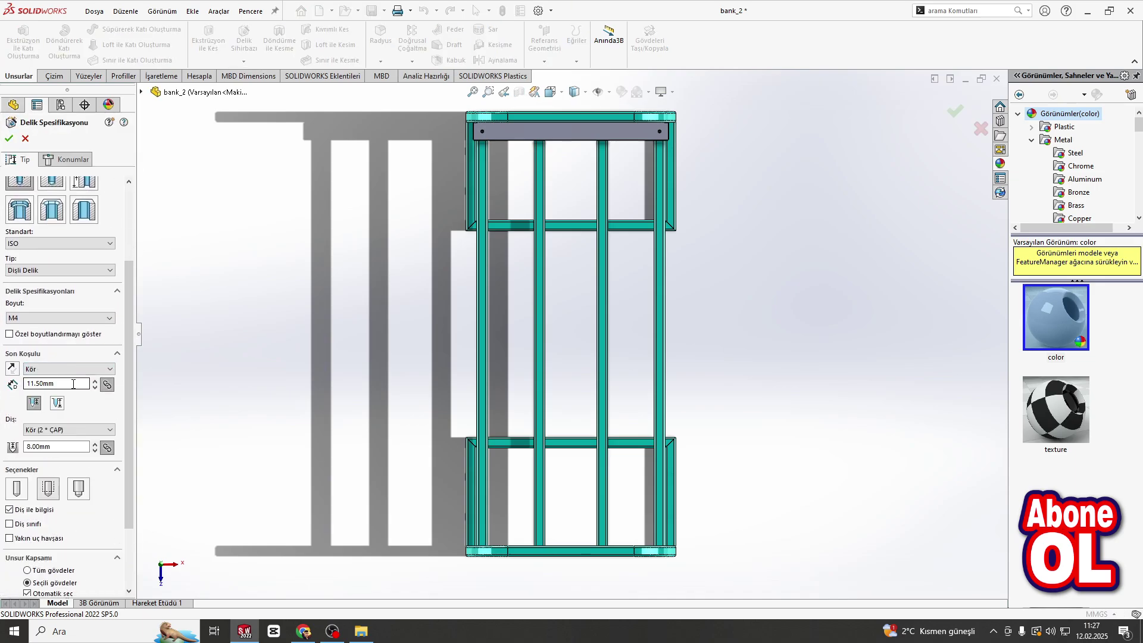
Position the first M4 tapped hole on the left outer tube's top face at the centre of the plank's left screw hole.
{"action": "left_click", "coordinate": [61, 160]}
{"action": "scroll", "coordinate": [474, 179], "scroll_direction": "down", "scroll_amount": 5}
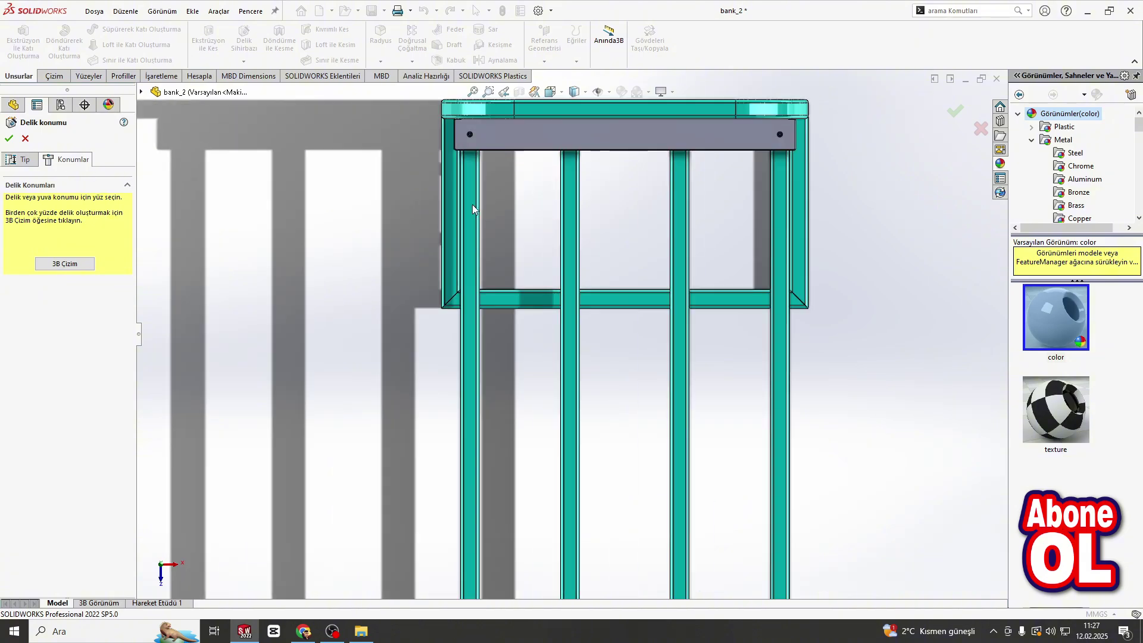
{"action": "left_click", "coordinate": [499, 171]}
{"action": "scroll", "coordinate": [512, 191], "scroll_direction": "down", "scroll_amount": 7}
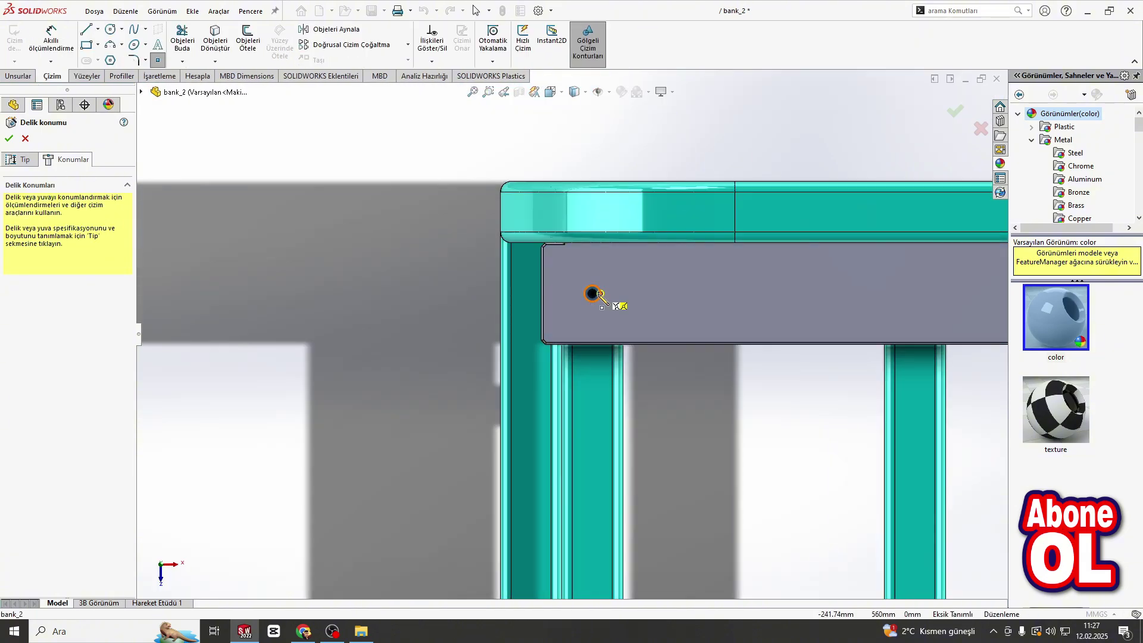
{"action": "left_click", "coordinate": [594, 293]}
{"action": "scroll", "coordinate": [613, 300], "scroll_direction": "up", "scroll_amount": 3}
{"action": "scroll", "coordinate": [614, 299], "scroll_direction": "up", "scroll_amount": 2}
{"action": "middle_click_drag", "start_coordinate": [616, 295], "coordinate": [634, 211]}
{"action": "mouse_move", "coordinate": [586, 316]}
{"action": "middle_mouse_down"}
{"action": "mouse_move", "coordinate": [652, 405]}
{"action": "mouse_move", "coordinate": [650, 365]}
{"action": "middle_mouse_up"}
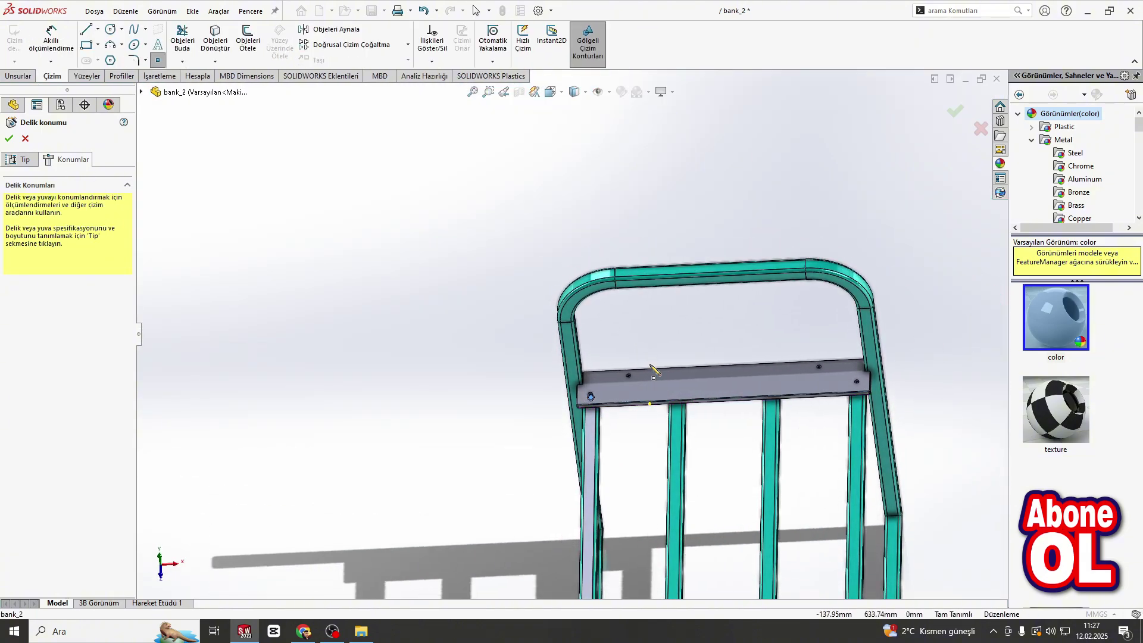
Place a second M4 tapped hole point at the centre of the plank's right screw hole and finish the hole feature.
{"action": "key", "text": "ctrl+8"}
{"action": "scroll", "coordinate": [659, 136], "scroll_direction": "down", "scroll_amount": 7}
{"action": "left_click", "coordinate": [641, 270]}
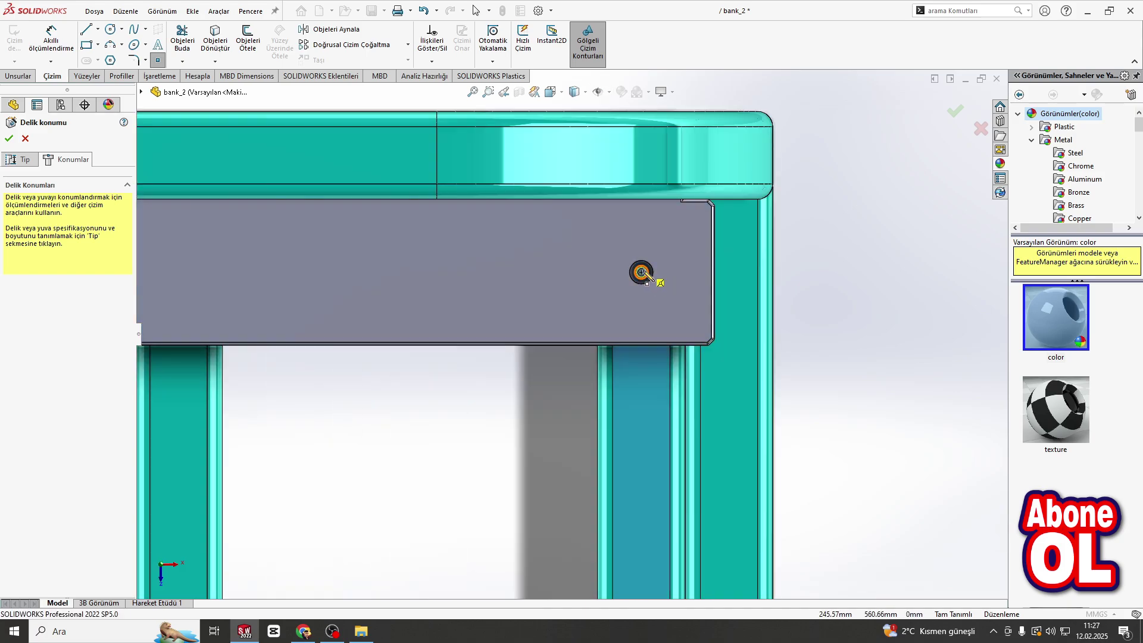
{"action": "scroll", "coordinate": [641, 270], "scroll_direction": "up", "scroll_amount": 3}
{"action": "left_click", "coordinate": [575, 159]}
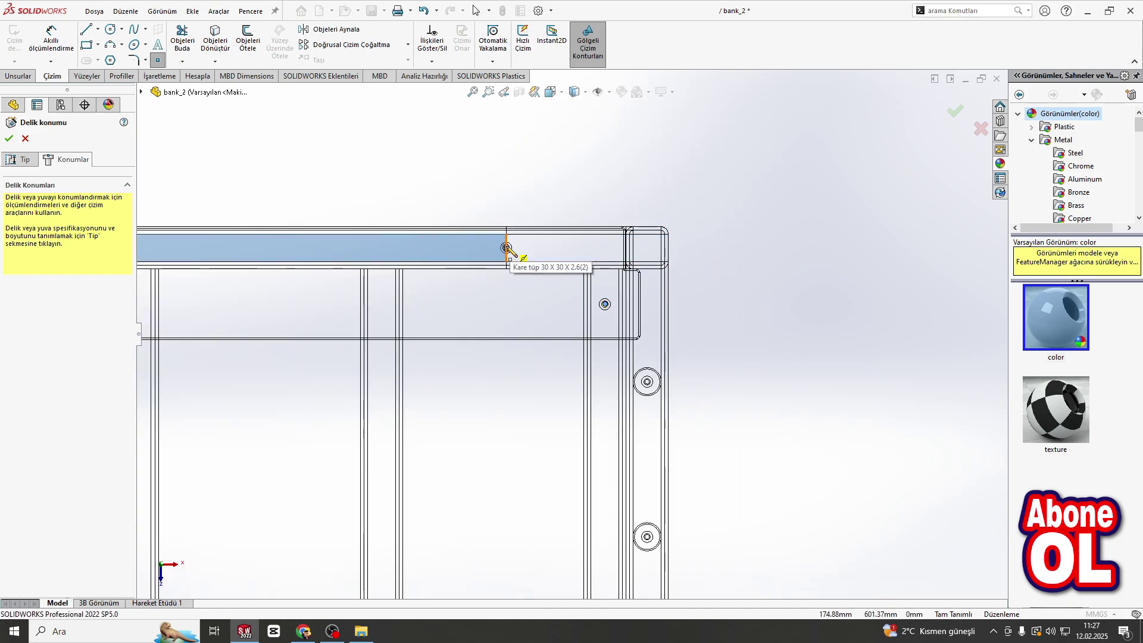
{"action": "scroll", "coordinate": [510, 254], "scroll_direction": "down", "scroll_amount": 3}
{"action": "left_click", "coordinate": [527, 279]}
{"action": "scroll", "coordinate": [498, 284], "scroll_direction": "up", "scroll_amount": 8}
{"action": "scroll", "coordinate": [353, 327], "scroll_direction": "down", "scroll_amount": 8}
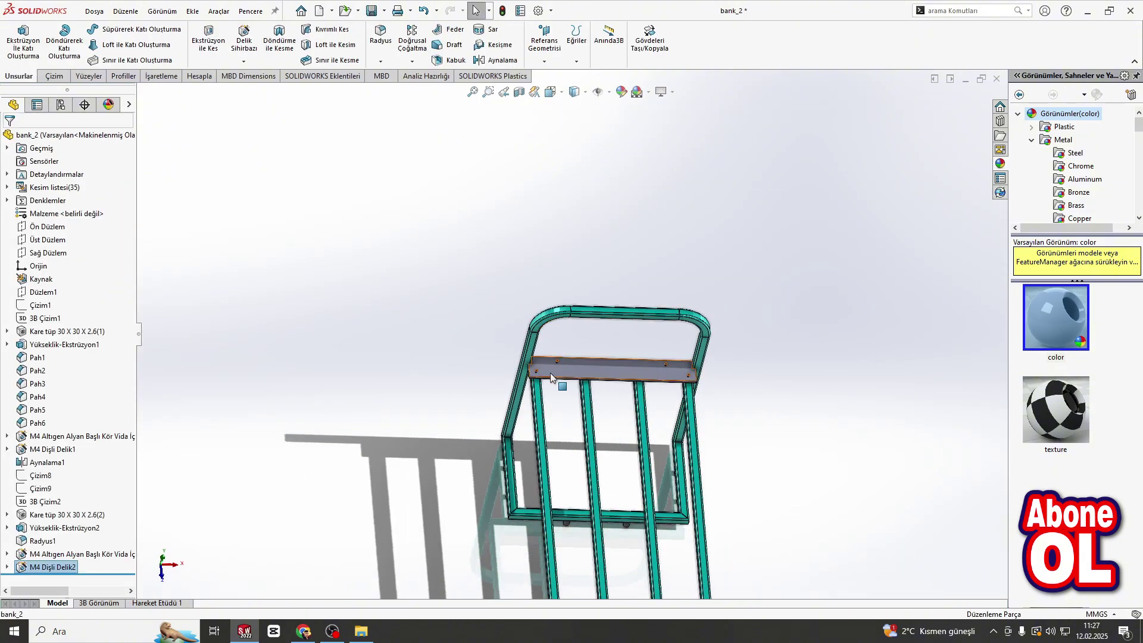
Mirror the drilled seat plank body about the front plane (Ön Düzlem) to the bench's opposite end.
{"action": "left_click", "coordinate": [493, 57]}
{"action": "left_click", "coordinate": [577, 363]}
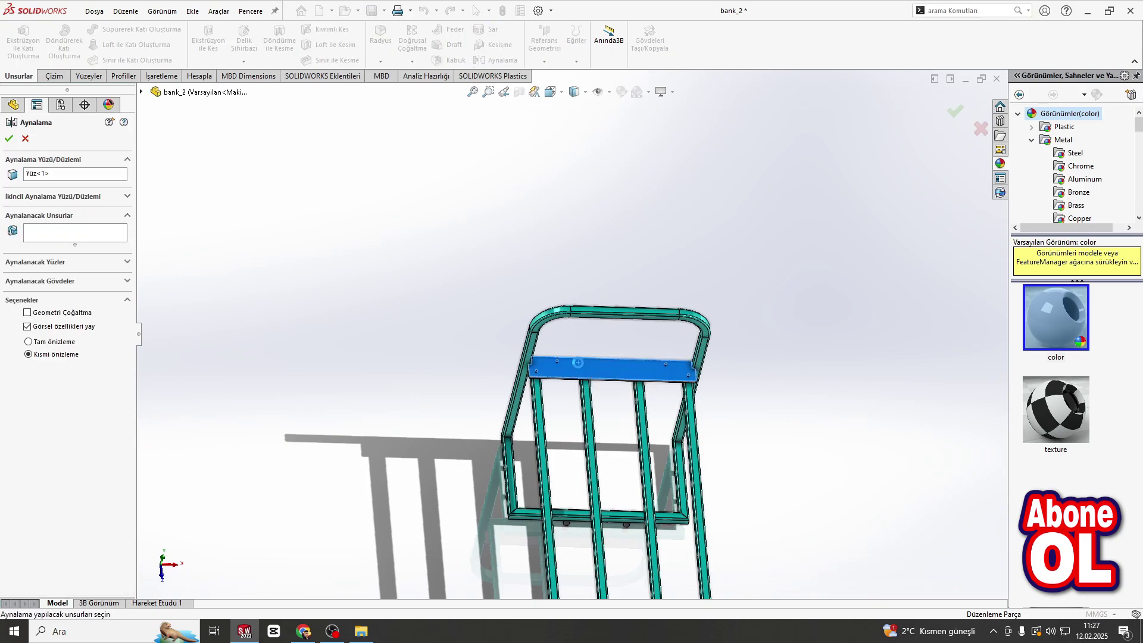
{"action": "right_click", "coordinate": [66, 178]}
{"action": "left_click", "coordinate": [95, 185]}
{"action": "left_click", "coordinate": [141, 92]}
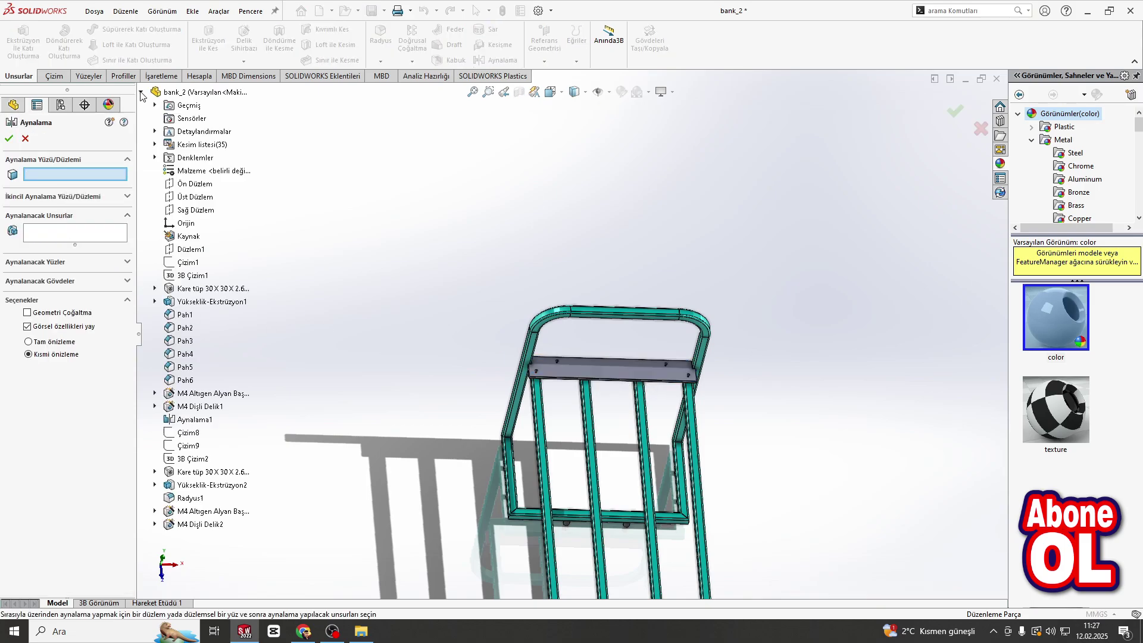
{"action": "left_click", "coordinate": [172, 185]}
{"action": "left_click", "coordinate": [57, 281]}
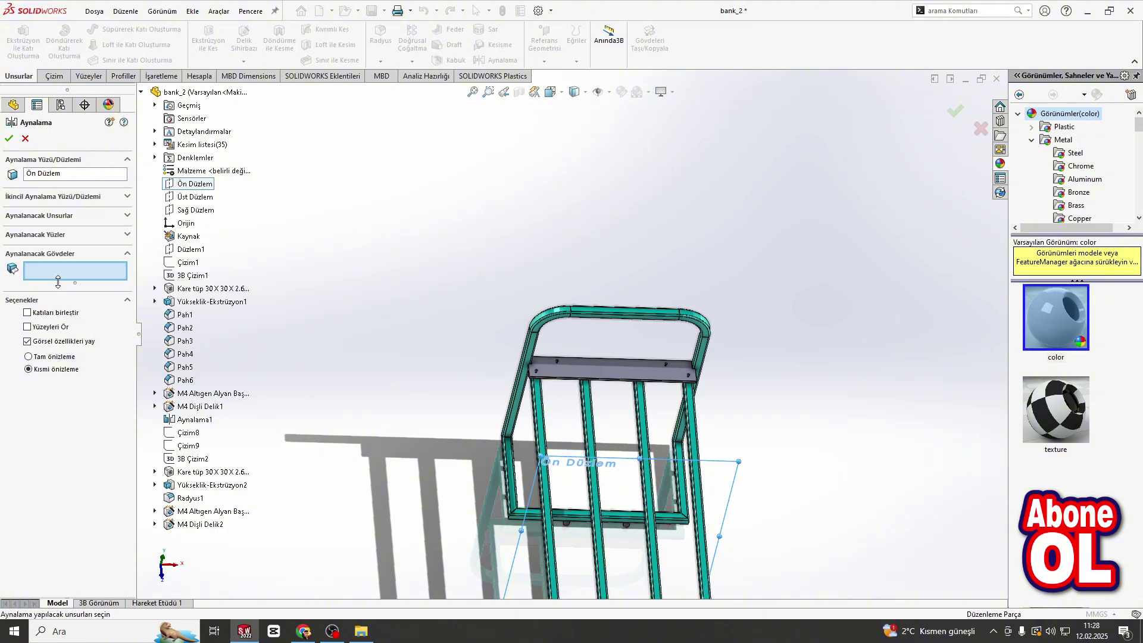
{"action": "left_click", "coordinate": [605, 351]}
{"action": "scroll", "coordinate": [602, 367], "scroll_direction": "up", "scroll_amount": 4}
{"action": "left_click", "coordinate": [9, 138]}
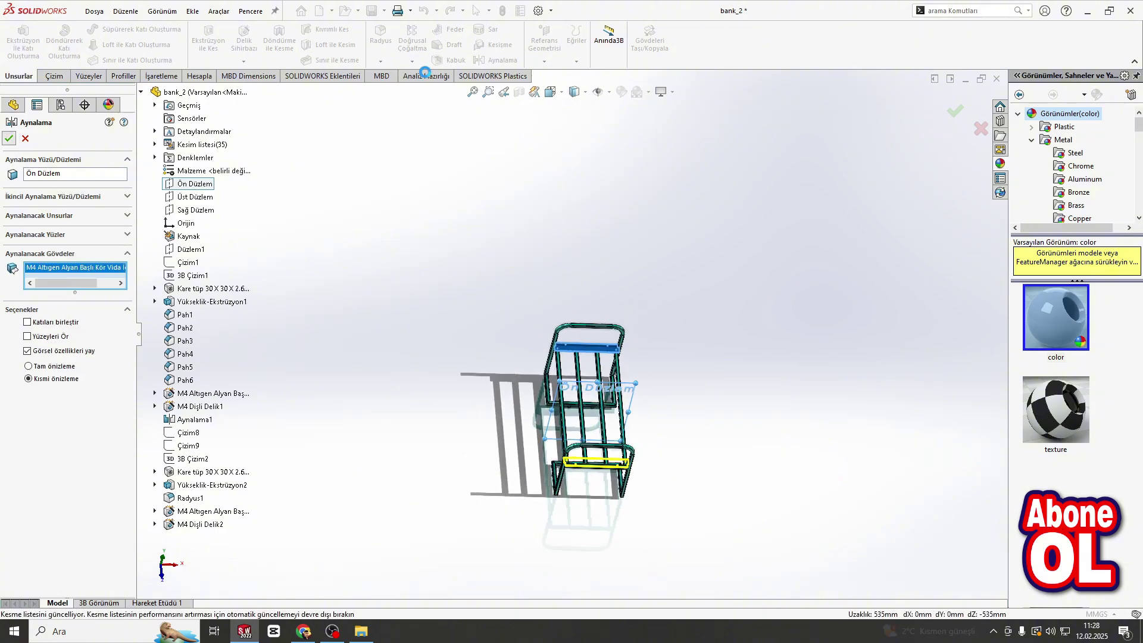
Mirror the M4 Dişli Delik2 tapped holes about the front plane (Ön Düzlem).
{"action": "left_click", "coordinate": [494, 60]}
{"action": "right_click", "coordinate": [63, 233]}
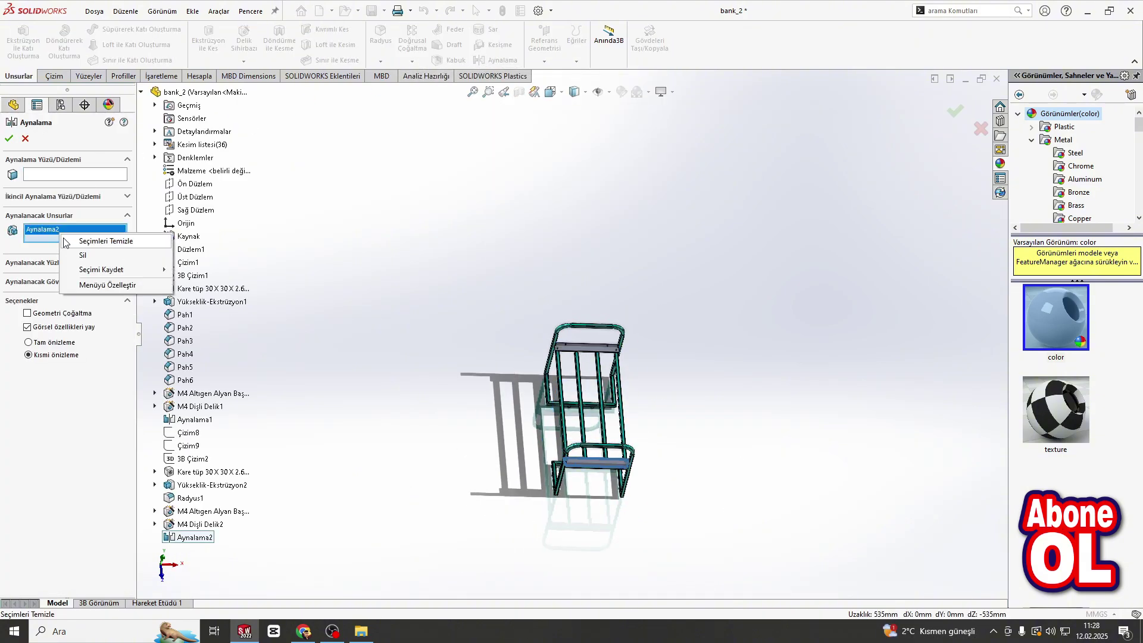
{"action": "left_click", "coordinate": [110, 238]}
{"action": "left_click", "coordinate": [182, 525]}
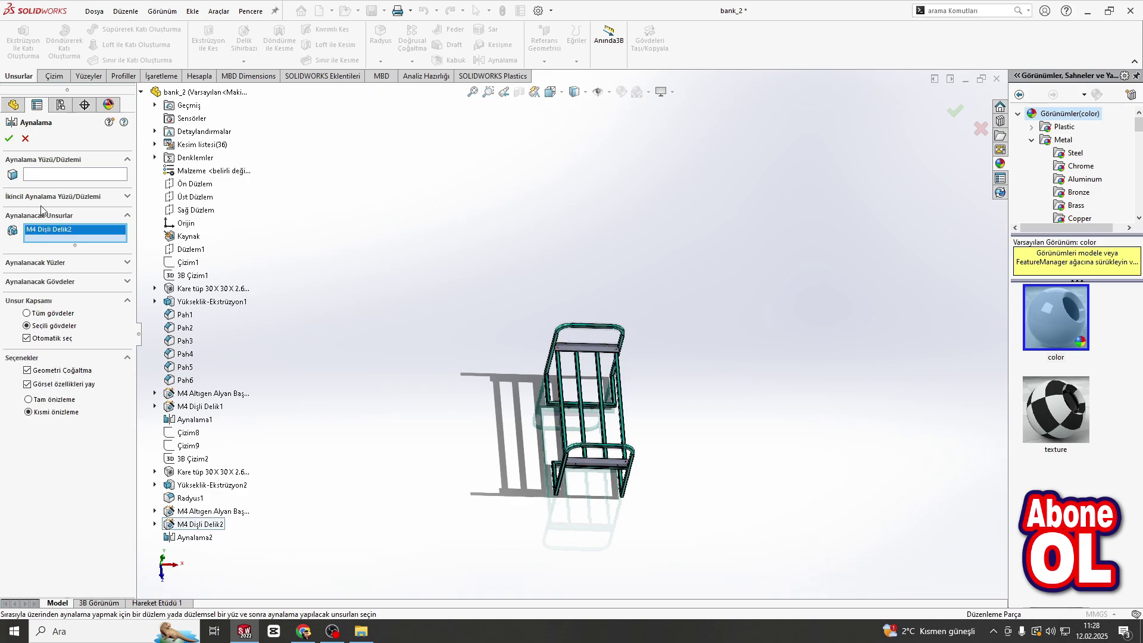
{"action": "left_click", "coordinate": [180, 184]}
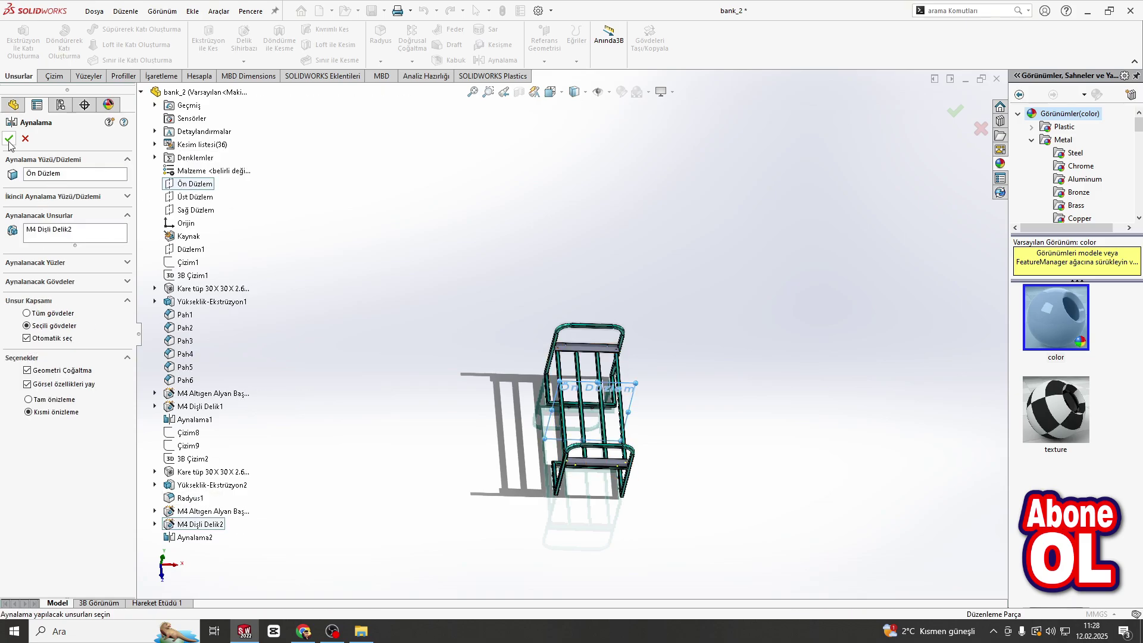
{"action": "scroll", "coordinate": [571, 440], "scroll_direction": "down", "scroll_amount": 9}
{"action": "middle_click_drag", "start_coordinate": [539, 384], "coordinate": [552, 348]}
{"action": "scroll", "coordinate": [551, 348], "scroll_direction": "up", "scroll_amount": 9}
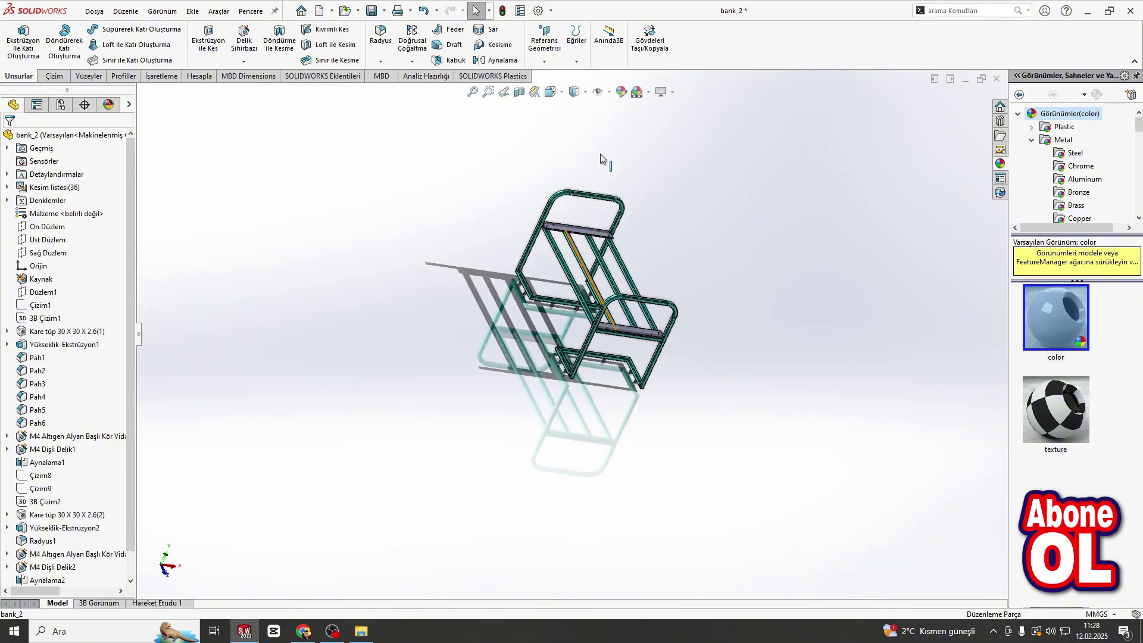
{"action": "scroll", "coordinate": [586, 232], "scroll_direction": "down", "scroll_amount": 8}
{"action": "scroll", "coordinate": [501, 338], "scroll_direction": "down", "scroll_amount": 3}
{"action": "left_click", "coordinate": [493, 334]}
{"action": "left_click", "coordinate": [540, 299]}
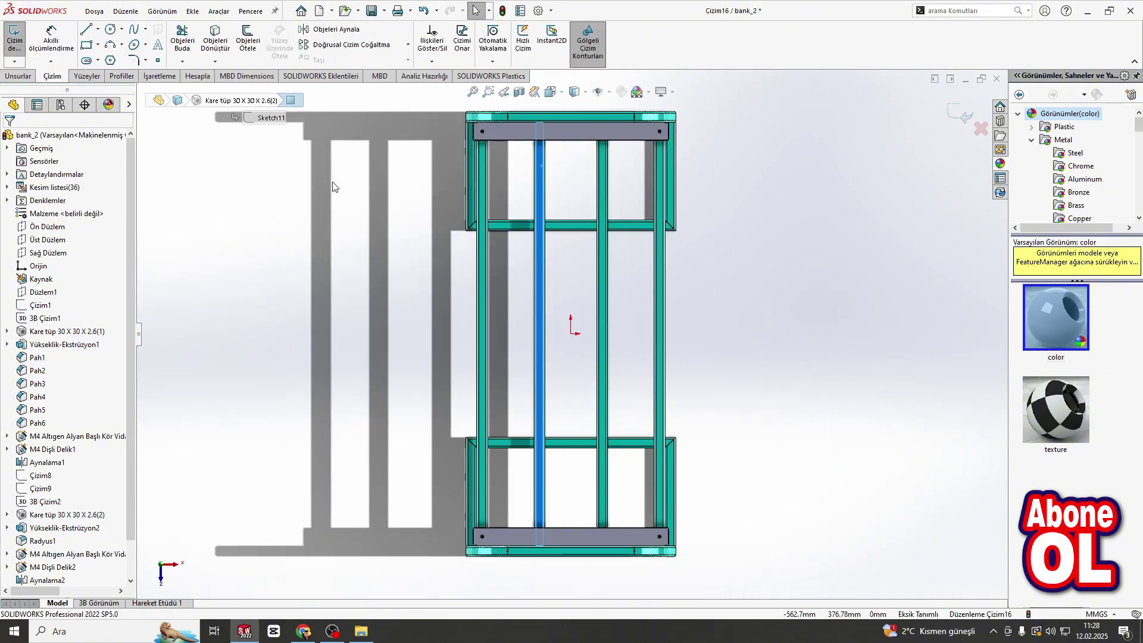
{"action": "left_click", "coordinate": [332, 183]}
{"action": "left_click", "coordinate": [89, 48]}
{"action": "left_click", "coordinate": [692, 185]}
{"action": "key", "text": "Escape"}
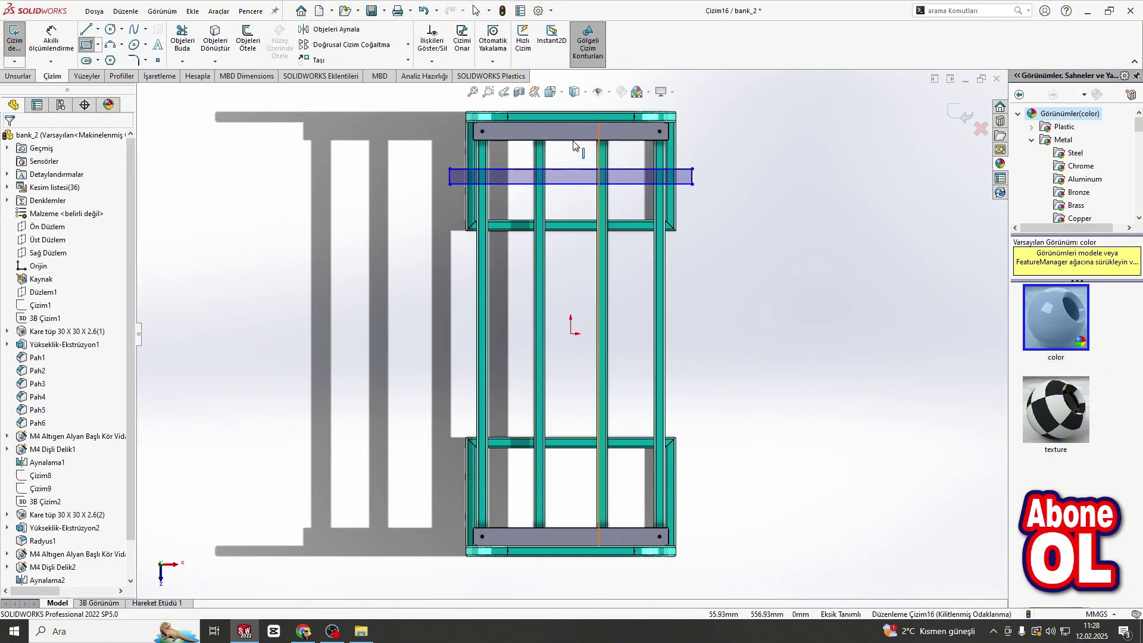
{"action": "scroll", "coordinate": [529, 140], "scroll_direction": "down", "scroll_amount": 8}
{"action": "middle_click_drag", "start_coordinate": [322, 294], "coordinate": [347, 387]}
{"action": "scroll", "coordinate": [345, 405], "scroll_direction": "up", "scroll_amount": 3}
{"action": "scroll", "coordinate": [515, 453], "scroll_direction": "up", "scroll_amount": 4}
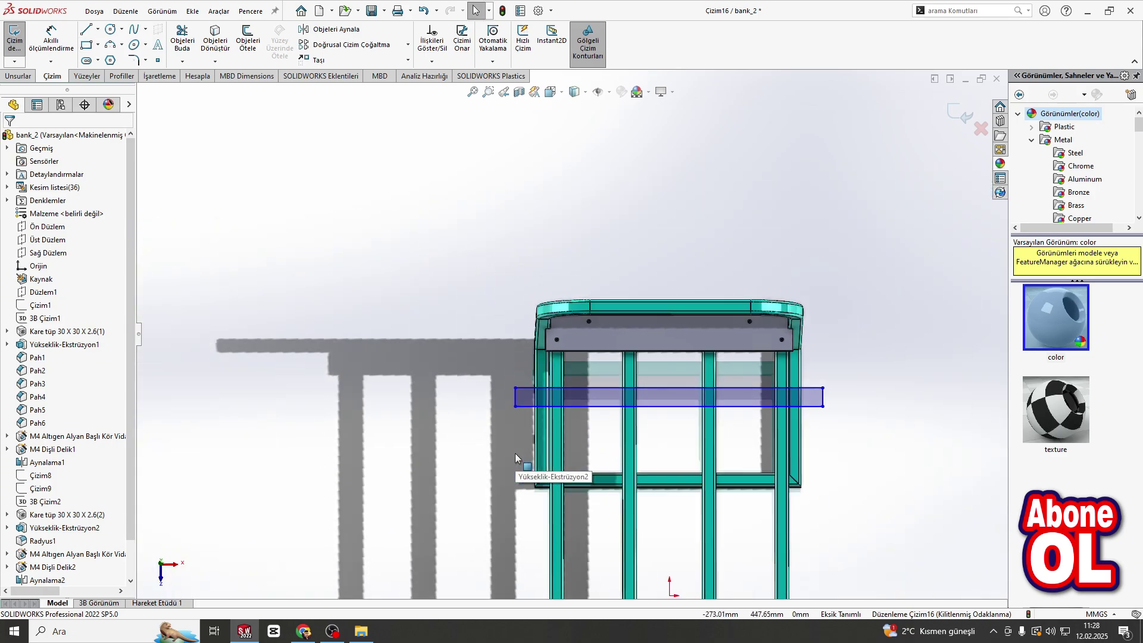
{"action": "key", "text": "ctrl+z"}
{"action": "scroll", "coordinate": [577, 352], "scroll_direction": "down", "scroll_amount": 3}
{"action": "left_click", "coordinate": [579, 320]}
{"action": "right_click", "coordinate": [615, 302]}
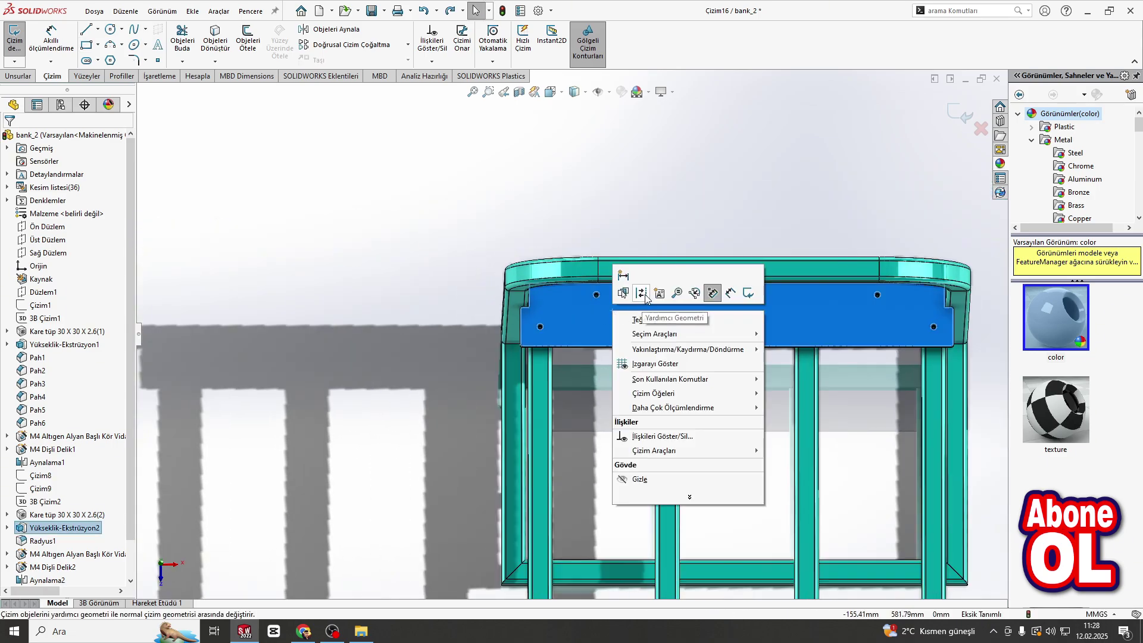
{"action": "left_click", "coordinate": [960, 113]}
Edit the seat plank's profile sketch and set its left overhang dimension to 30 mm.
{"action": "left_click", "coordinate": [640, 328]}
{"action": "left_click", "coordinate": [694, 275]}
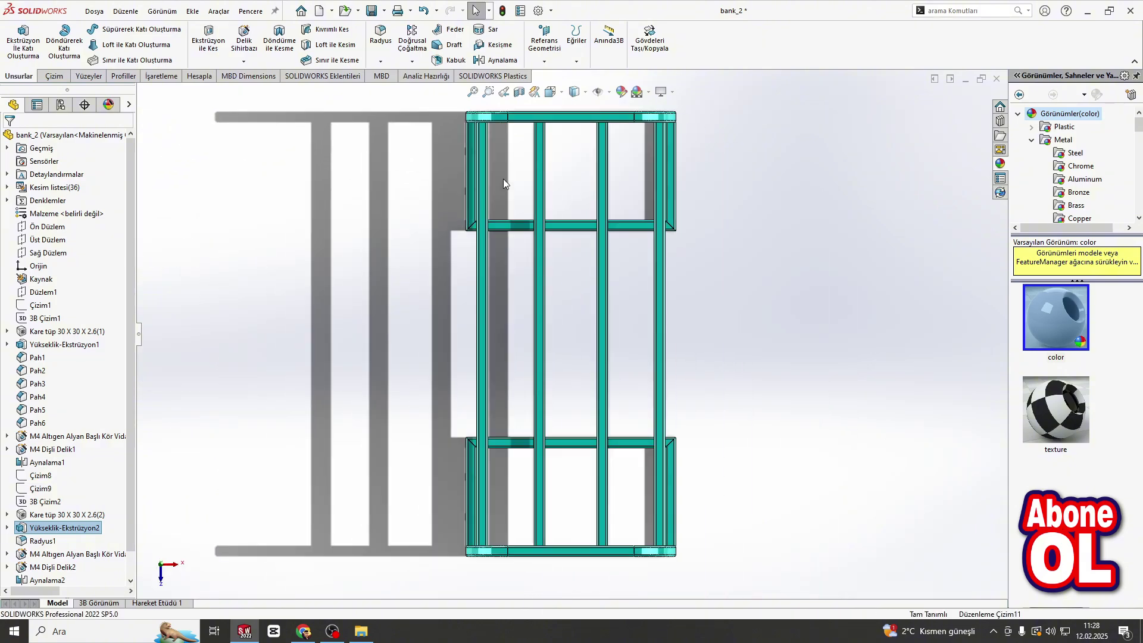
{"action": "scroll", "coordinate": [481, 159], "scroll_direction": "down", "scroll_amount": 5}
{"action": "double_click", "coordinate": [420, 177]}
{"action": "type", "text": "30"}
{"action": "key", "text": "Return"}
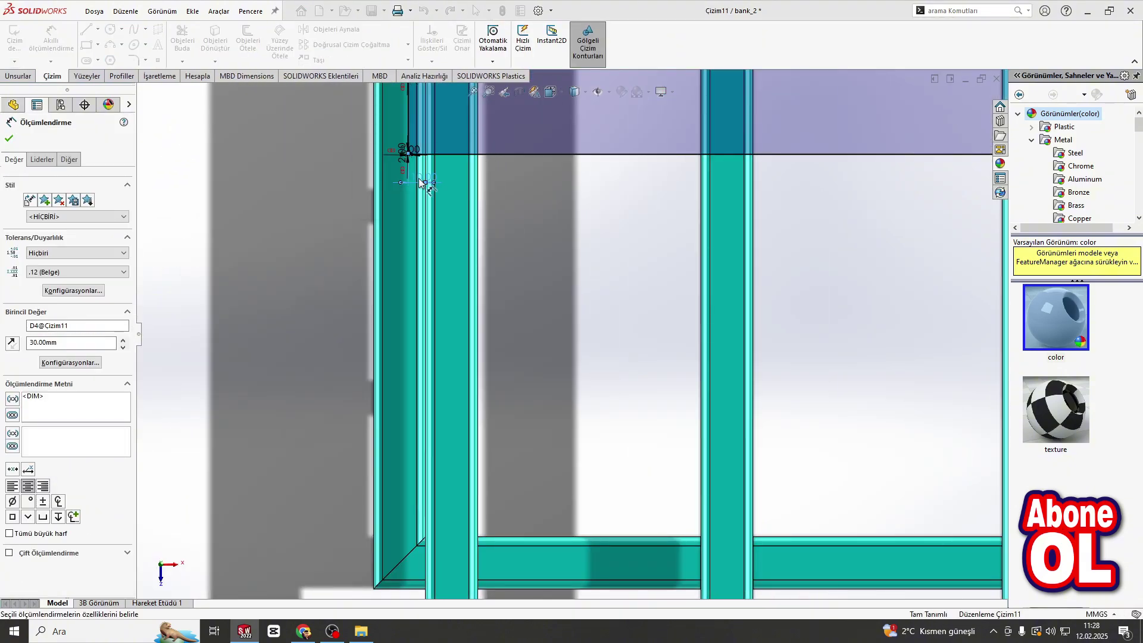
Set the plank profile's right overhang dimension to 30 mm and rebuild the plank.
{"action": "scroll", "coordinate": [423, 181], "scroll_direction": "up", "scroll_amount": 3}
{"action": "scroll", "coordinate": [680, 353], "scroll_direction": "down", "scroll_amount": 4}
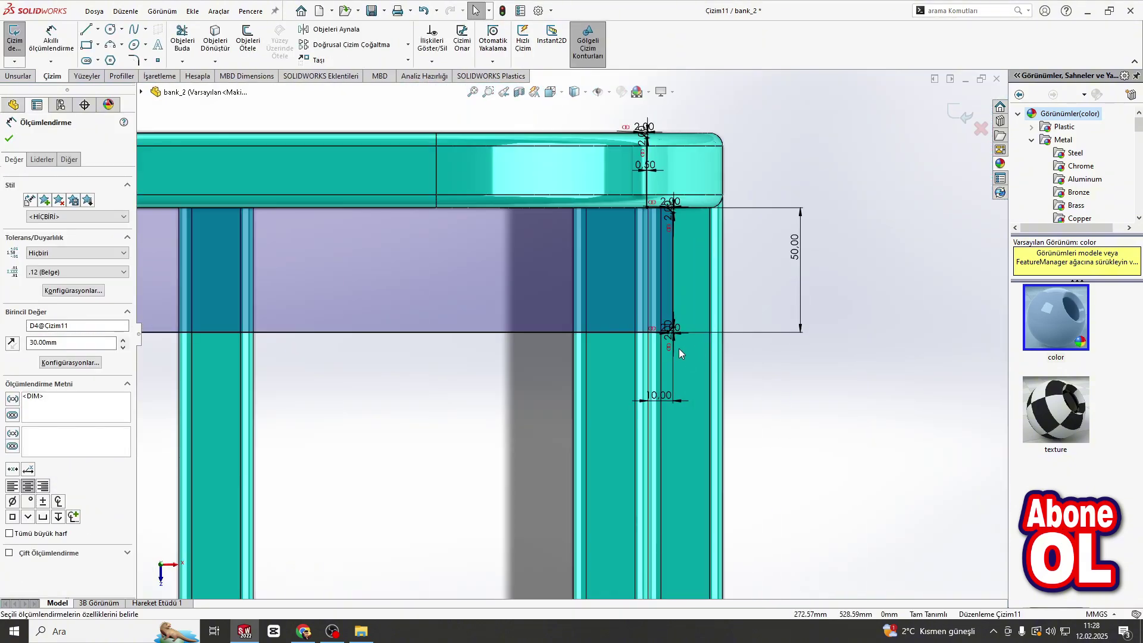
{"action": "double_click", "coordinate": [668, 397]}
{"action": "key", "text": "Return"}
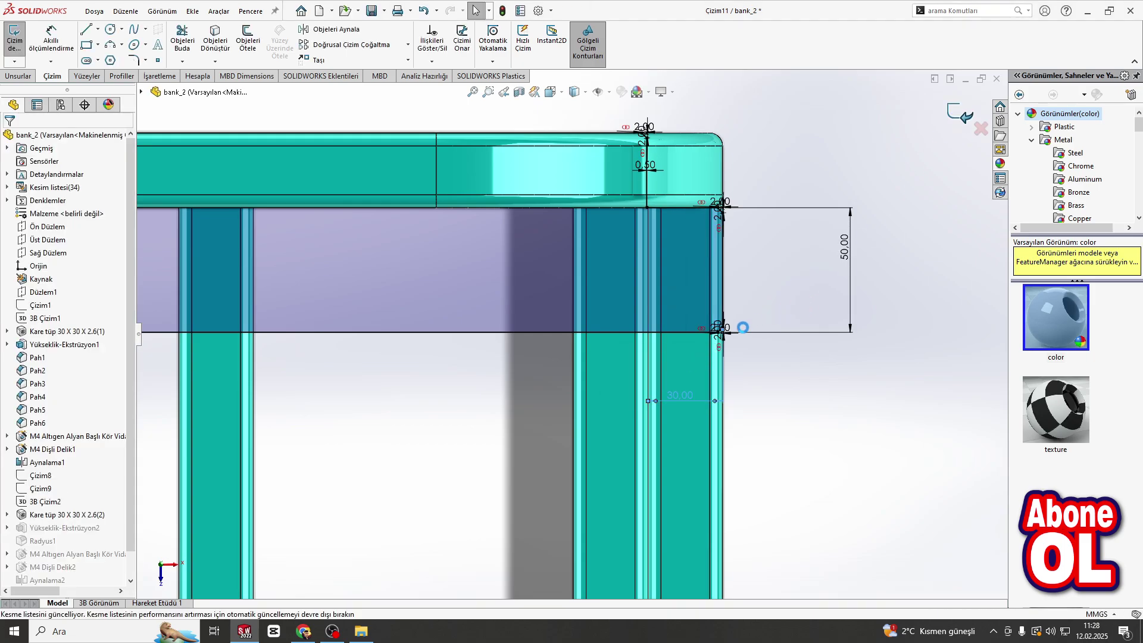
Start a sketch on the left outer connecting tube's top face and draw a rectangle across all four tubes in front of the end plank.
{"action": "left_click", "coordinate": [256, 391]}
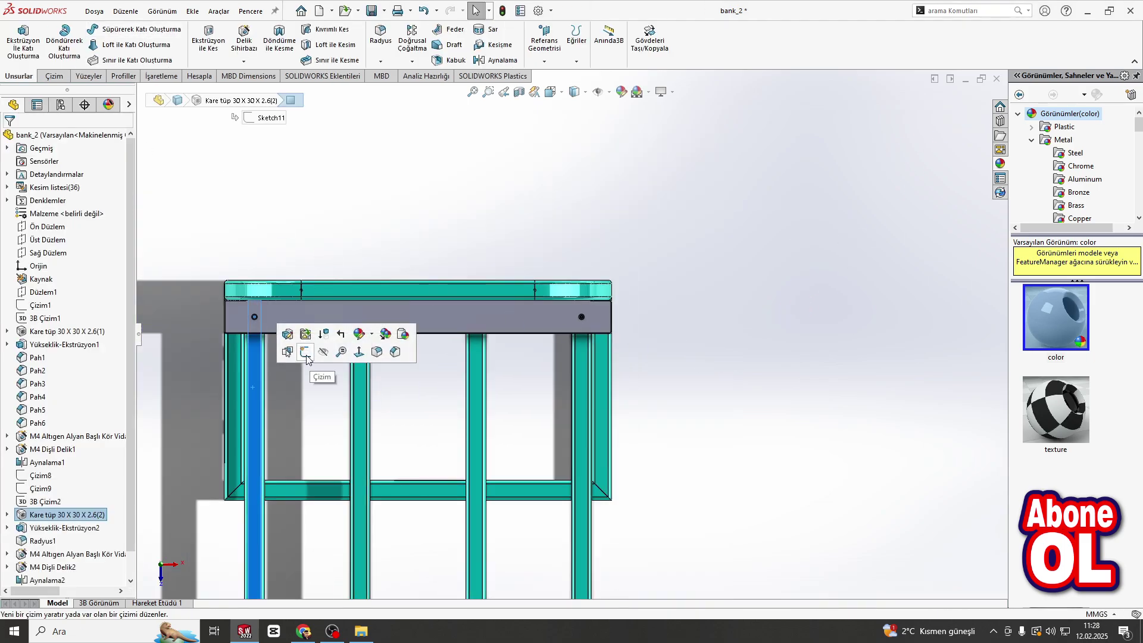
{"action": "left_click", "coordinate": [308, 356]}
{"action": "left_click", "coordinate": [86, 45]}
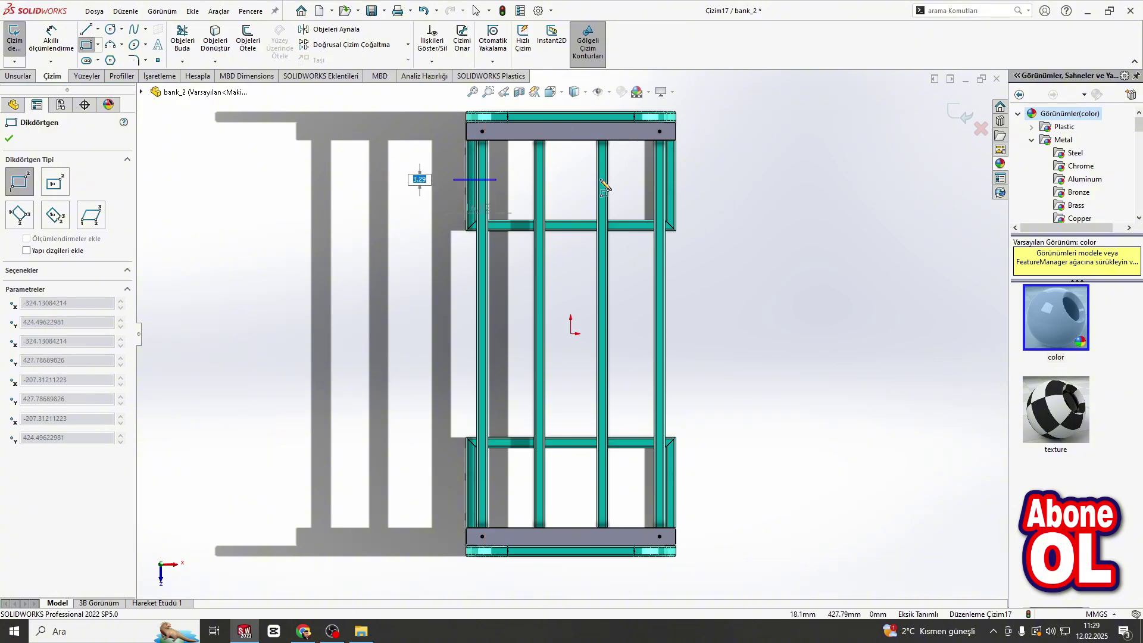
{"action": "left_click", "coordinate": [685, 205]}
{"action": "right_click", "coordinate": [686, 205]}
{"action": "right_click", "coordinate": [687, 210]}
{"action": "left_click", "coordinate": [702, 218]}
Dimension the new plank rectangle's short side to 50 mm.
{"action": "left_click", "coordinate": [53, 43]}
{"action": "scroll", "coordinate": [500, 182], "scroll_direction": "down", "scroll_amount": 6}
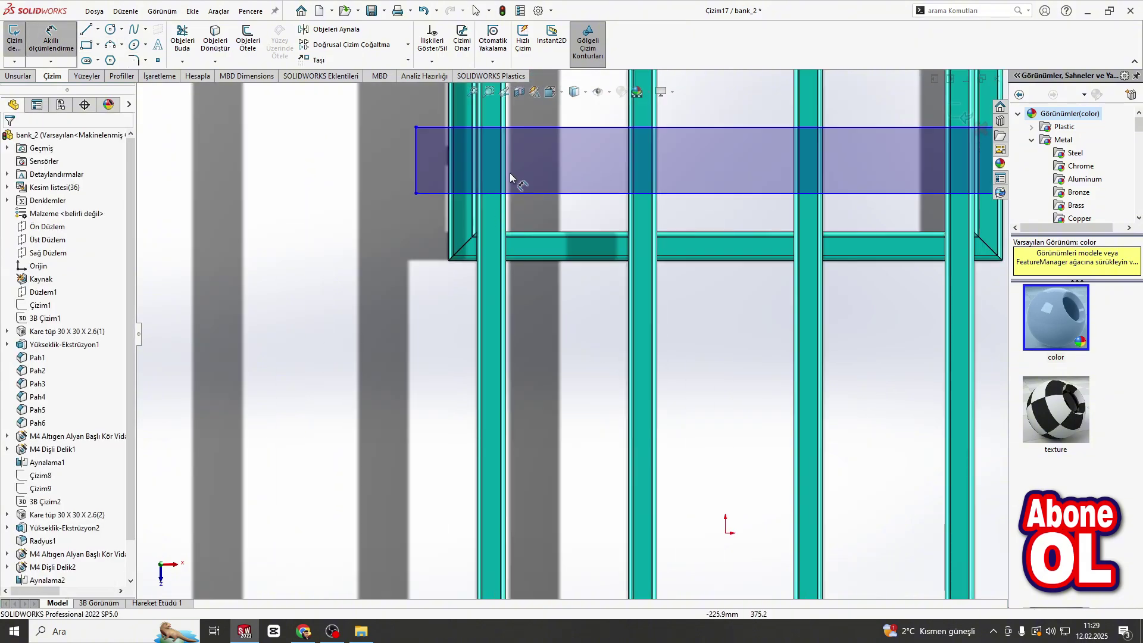
{"action": "left_click", "coordinate": [383, 176]}
{"action": "left_click", "coordinate": [360, 180]}
{"action": "type", "text": "50"}
{"action": "key", "text": "Return"}
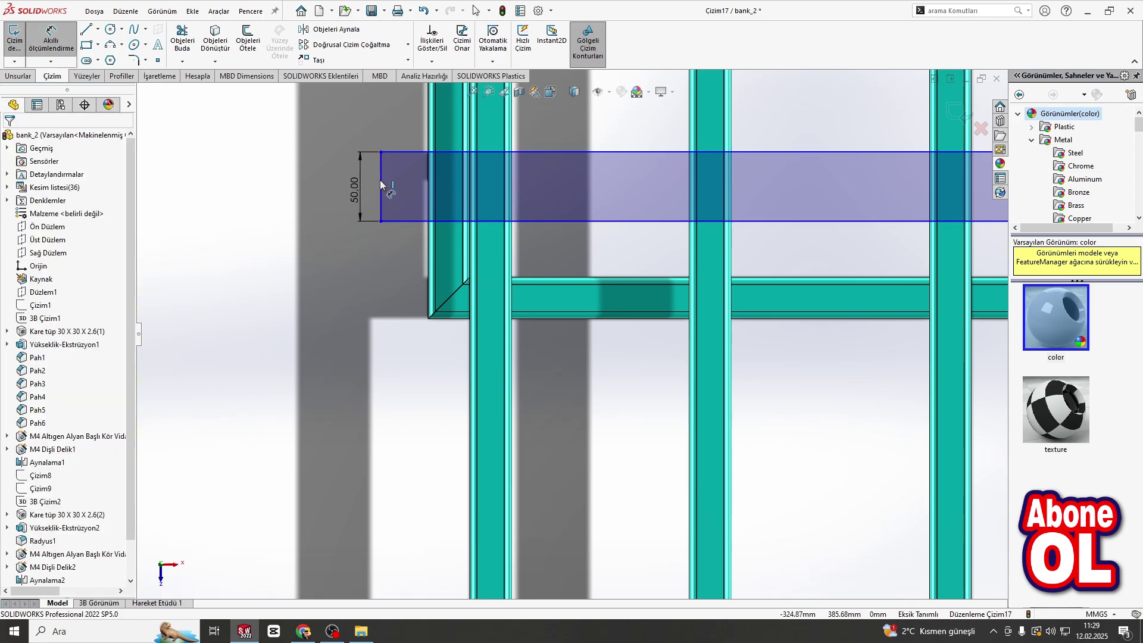
Dimension the rectangle's left side 30 mm from the left outer connecting tube's edge.
{"action": "left_click", "coordinate": [381, 184]}
{"action": "scroll", "coordinate": [480, 202], "scroll_direction": "down", "scroll_amount": 3}
{"action": "left_click", "coordinate": [477, 204]}
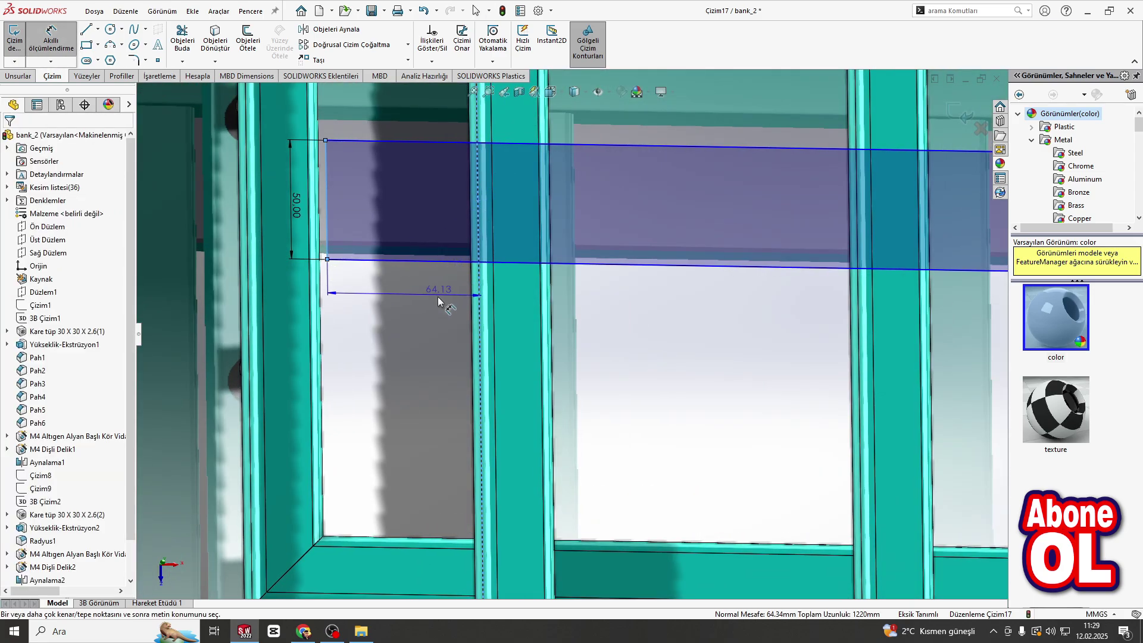
{"action": "left_click", "coordinate": [438, 304]}
{"action": "type", "text": "30.00mm"}
{"action": "key", "text": "Return"}
Dimension the rectangle's right side 30 mm from the tube edge at the bench's right side.
{"action": "scroll", "coordinate": [516, 244], "scroll_direction": "up", "scroll_amount": 7}
{"action": "scroll", "coordinate": [804, 326], "scroll_direction": "down", "scroll_amount": 4}
{"action": "left_click", "coordinate": [807, 310]}
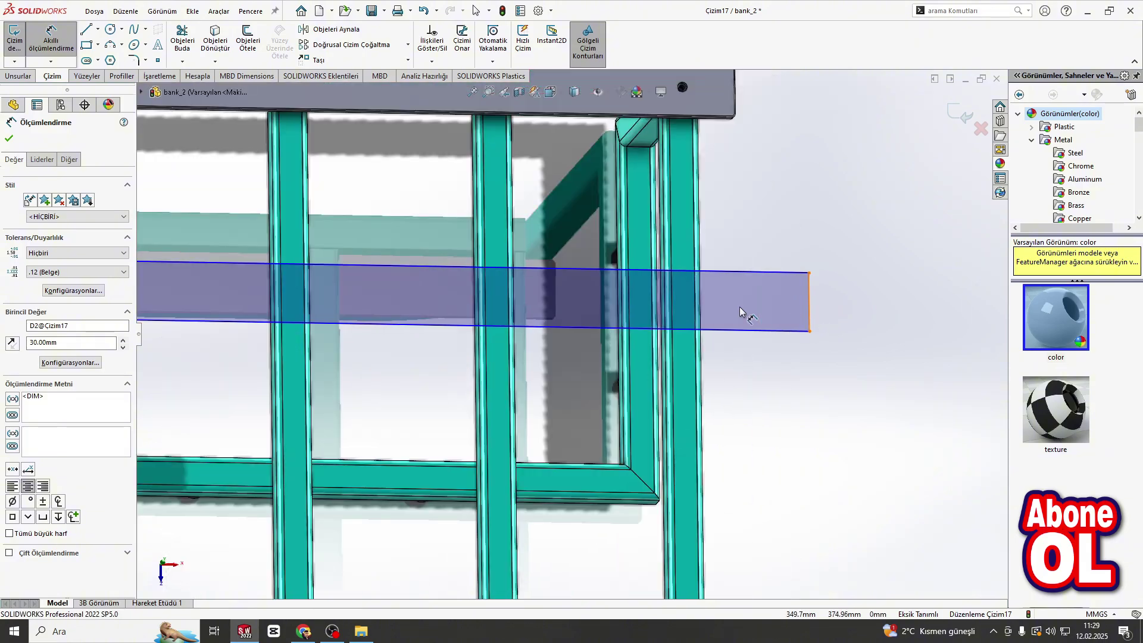
{"action": "scroll", "coordinate": [739, 306], "scroll_direction": "down", "scroll_amount": 4}
{"action": "left_click", "coordinate": [654, 300]}
{"action": "left_click", "coordinate": [761, 417]}
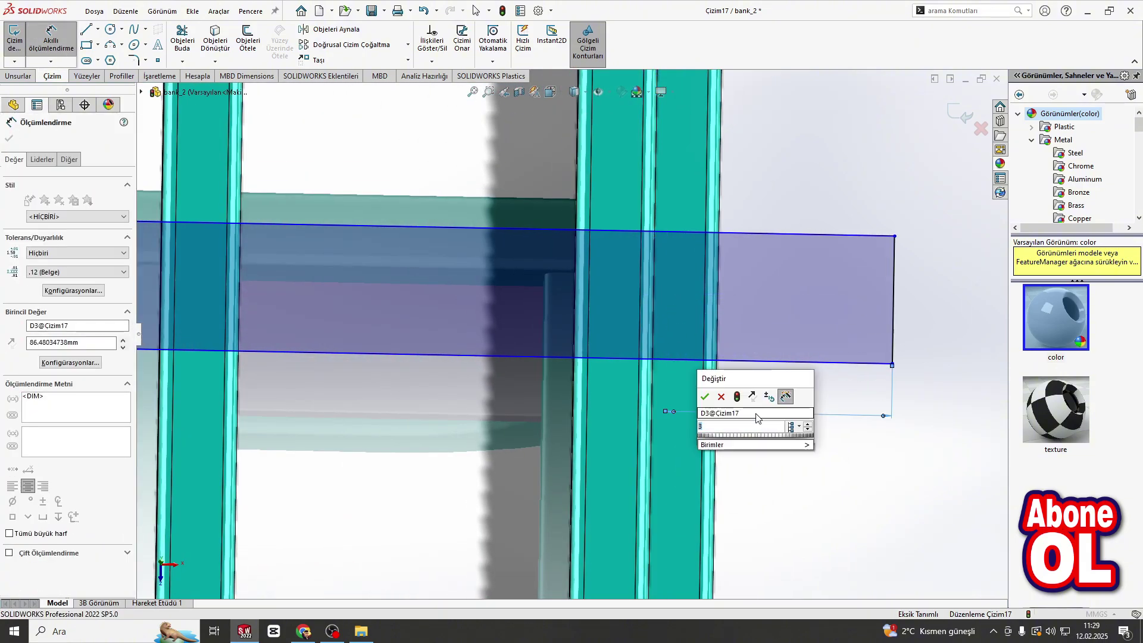
{"action": "type", "text": "30"}
{"action": "key", "text": "Return"}
Dimension the rectangle's long upper side 5 mm from the end plank's facing edge.
{"action": "scroll", "coordinate": [710, 395], "scroll_direction": "up", "scroll_amount": 5}
{"action": "scroll", "coordinate": [710, 393], "scroll_direction": "up", "scroll_amount": 4}
{"action": "scroll", "coordinate": [516, 320], "scroll_direction": "down", "scroll_amount": 4}
{"action": "left_click", "coordinate": [561, 377]}
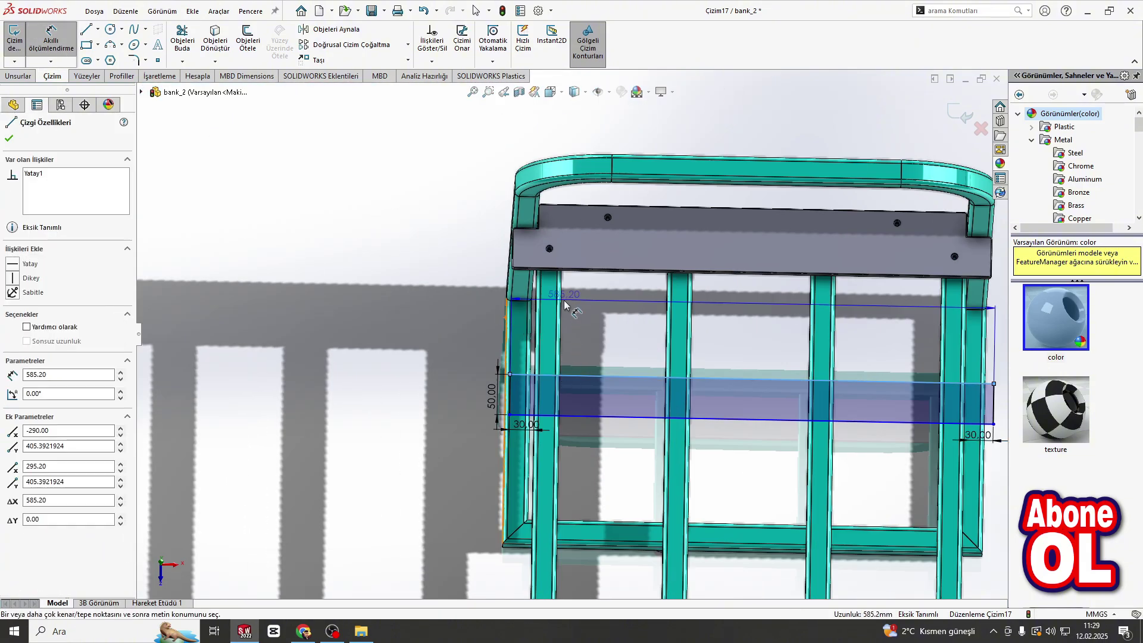
{"action": "scroll", "coordinate": [551, 266], "scroll_direction": "down", "scroll_amount": 8}
{"action": "scroll", "coordinate": [525, 262], "scroll_direction": "up", "scroll_amount": 5}
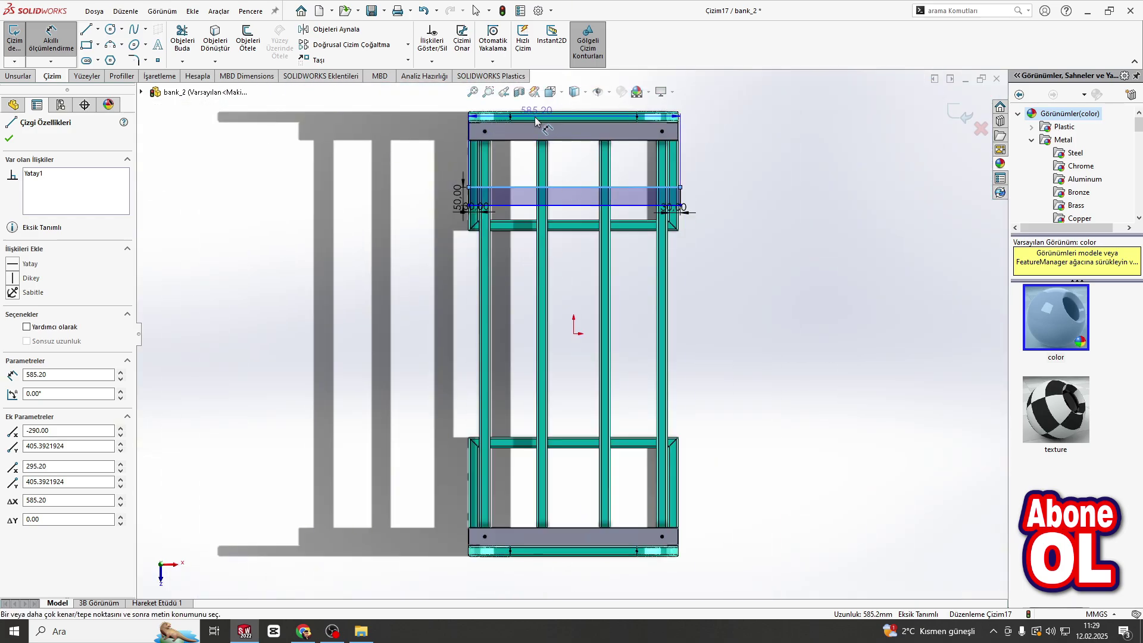
{"action": "scroll", "coordinate": [506, 250], "scroll_direction": "down", "scroll_amount": 5}
{"action": "scroll", "coordinate": [482, 231], "scroll_direction": "down", "scroll_amount": 2}
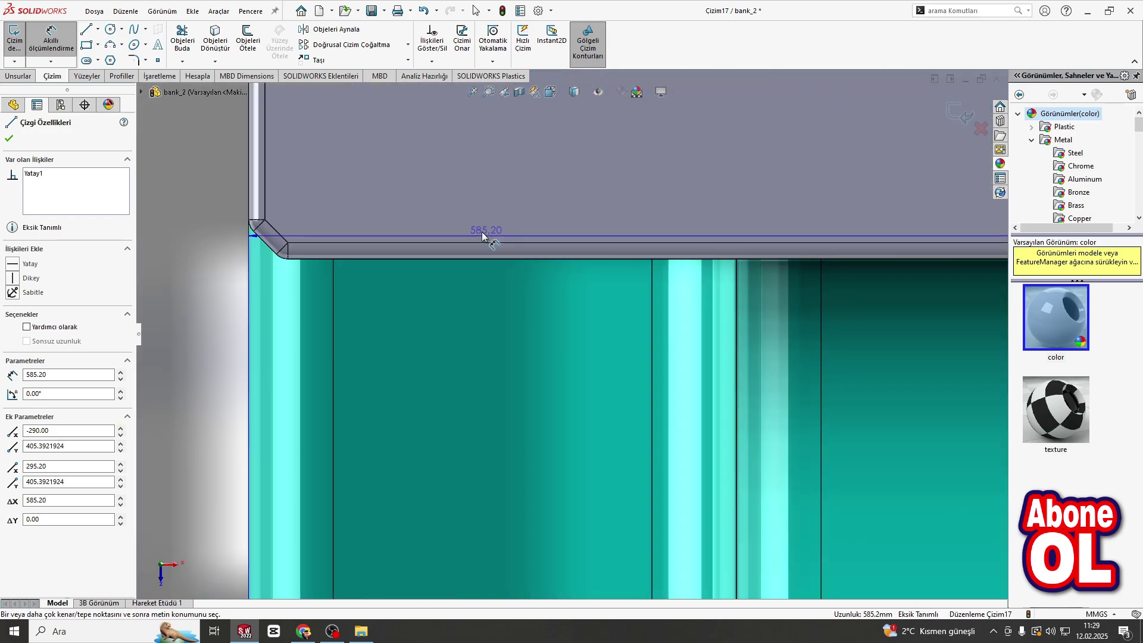
{"action": "scroll", "coordinate": [479, 235], "scroll_direction": "down", "scroll_amount": 3}
{"action": "scroll", "coordinate": [466, 256], "scroll_direction": "up", "scroll_amount": 2}
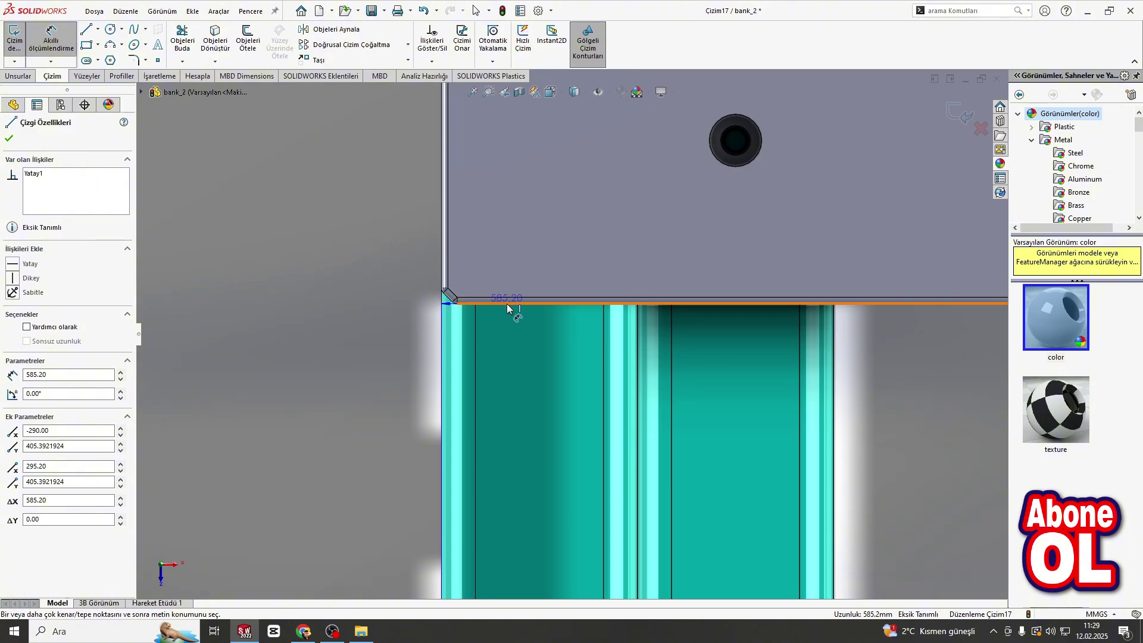
{"action": "left_click", "coordinate": [506, 304]}
{"action": "scroll", "coordinate": [506, 339], "scroll_direction": "up", "scroll_amount": 5}
{"action": "left_click", "coordinate": [504, 372]}
{"action": "type", "text": "5"}
{"action": "key", "text": "Return"}
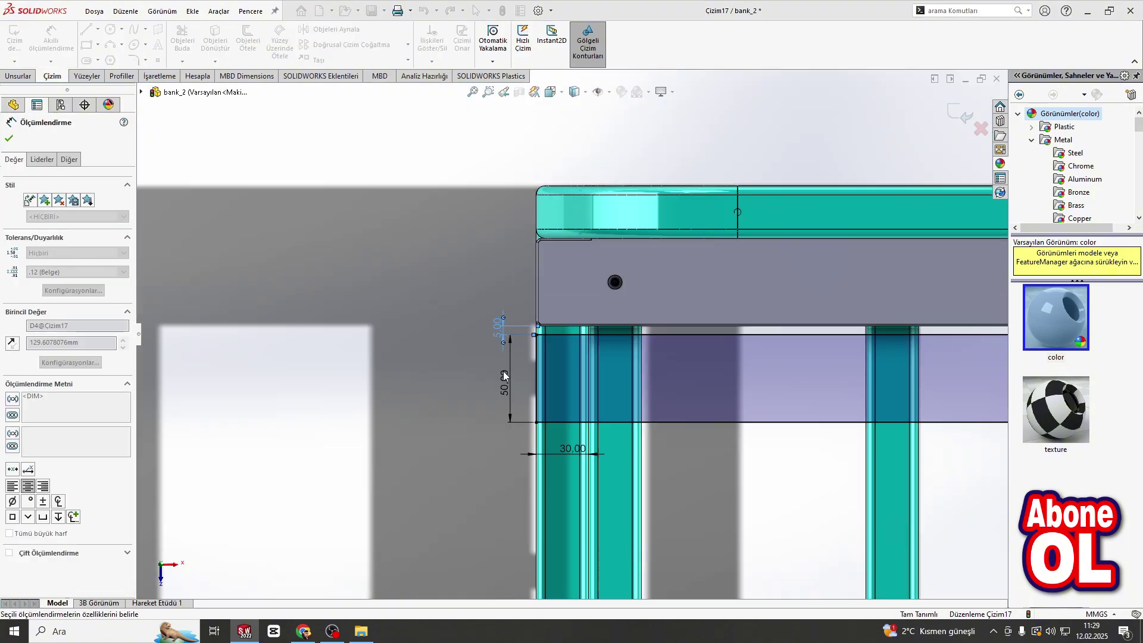
{"action": "scroll", "coordinate": [525, 355], "scroll_direction": "up", "scroll_amount": 4}
{"action": "key", "text": "Escape"}
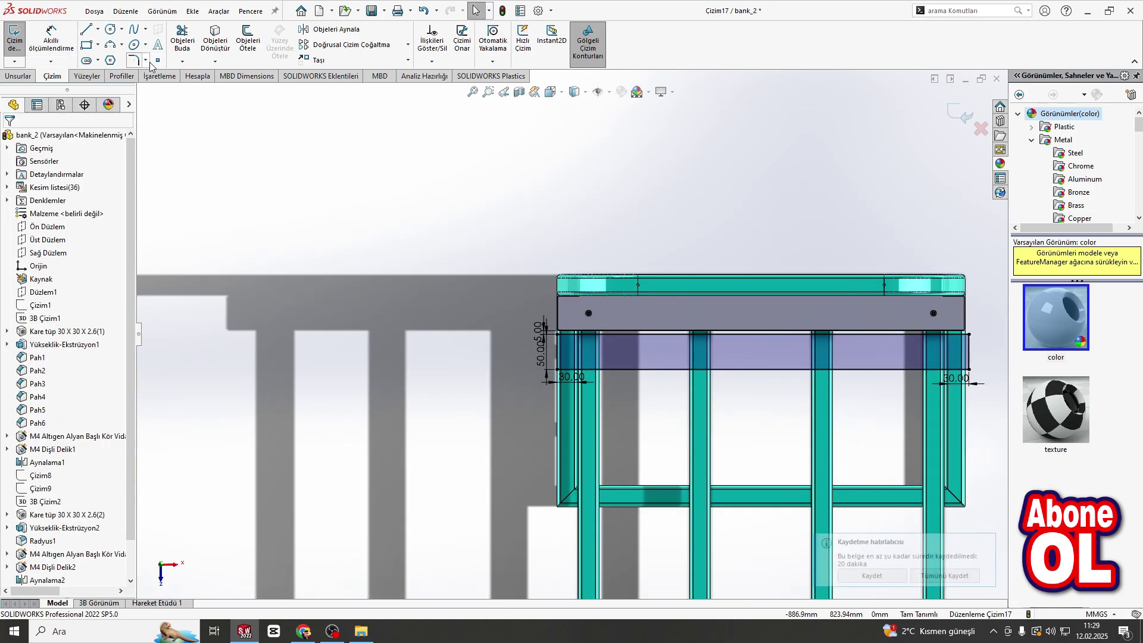
Chamfer the plank rectangle's two left corners and its upper right corner at an equal distance of 2 mm.
{"action": "left_click", "coordinate": [145, 60]}
{"action": "left_click", "coordinate": [149, 90]}
{"action": "scroll", "coordinate": [566, 344], "scroll_direction": "down", "scroll_amount": 3}
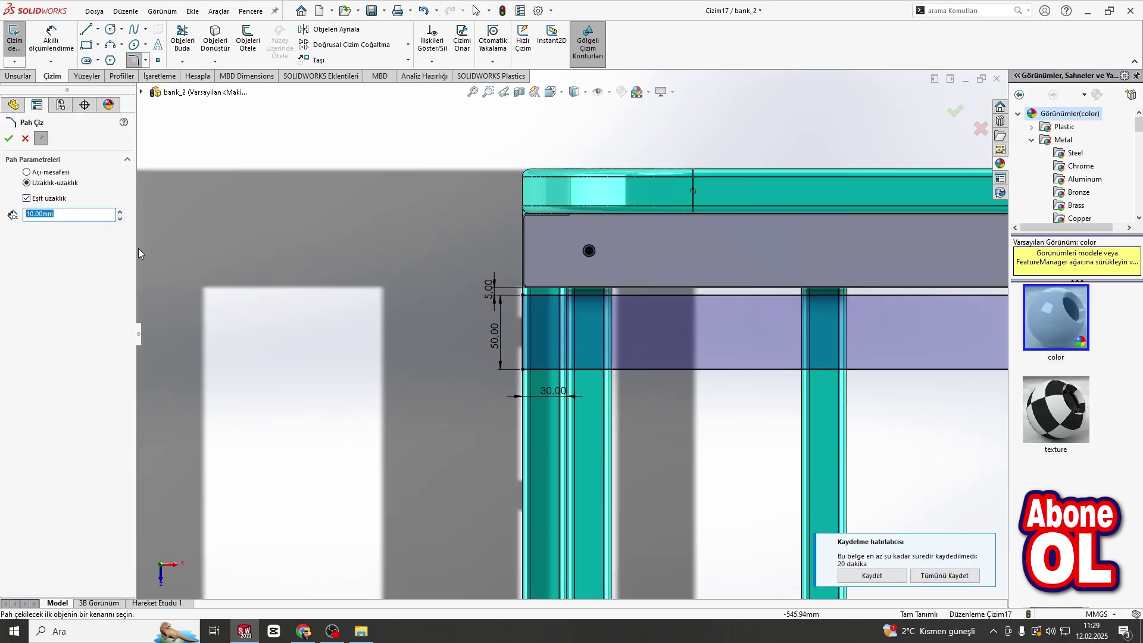
{"action": "left_click", "coordinate": [523, 296]}
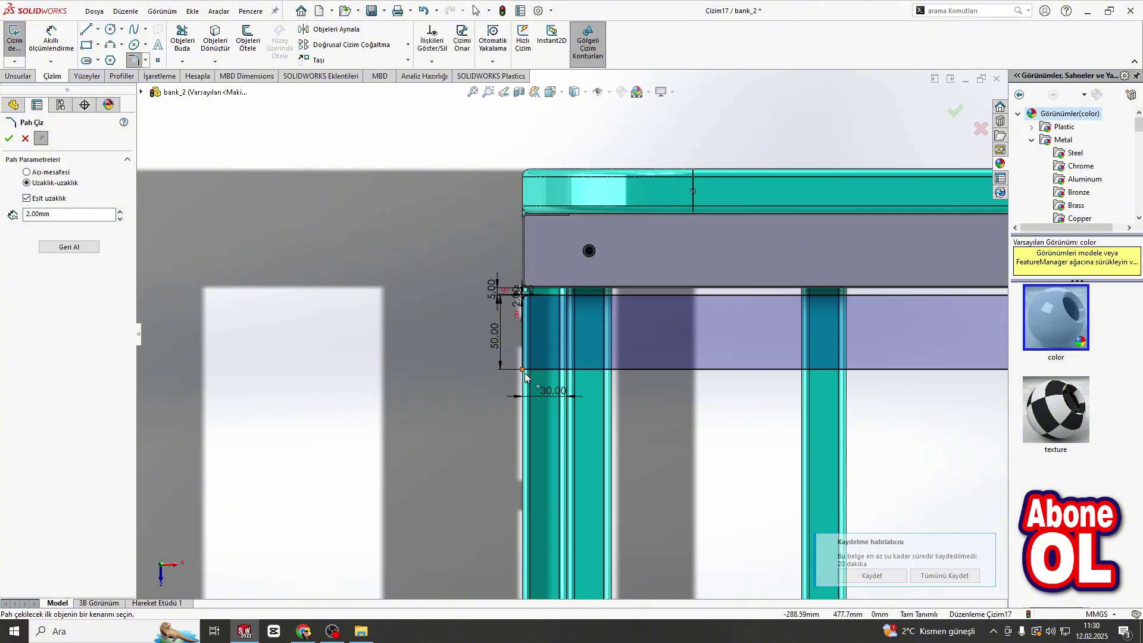
{"action": "left_click", "coordinate": [523, 370]}
{"action": "scroll", "coordinate": [677, 366], "scroll_direction": "up", "scroll_amount": 8}
{"action": "scroll", "coordinate": [681, 364], "scroll_direction": "down", "scroll_amount": 6}
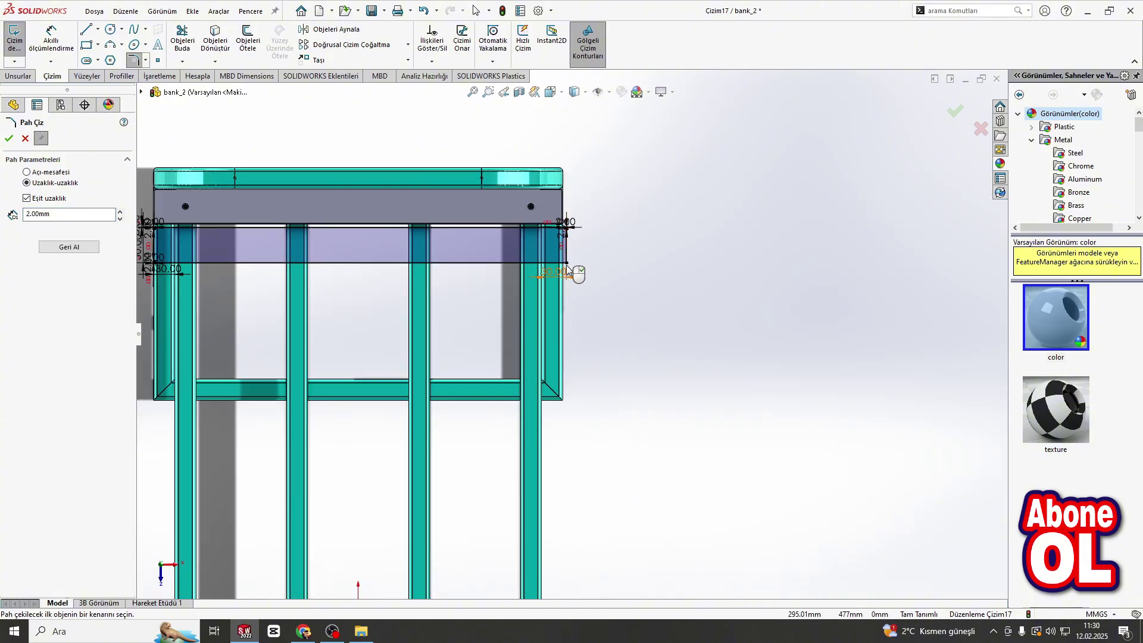
{"action": "scroll", "coordinate": [568, 269], "scroll_direction": "down", "scroll_amount": 3}
{"action": "key", "text": "Escape"}
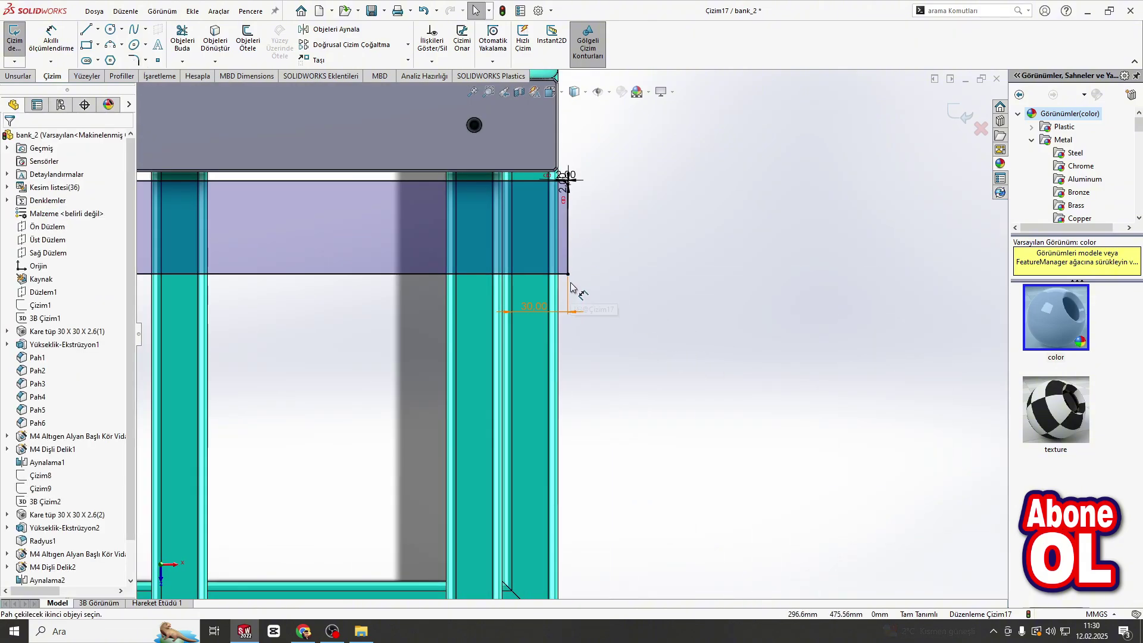
Try to chamfer the plank rectangle's lower right corner, and undo that chamfer.
{"action": "left_click", "coordinate": [569, 276]}
{"action": "key", "text": "Escape"}
{"action": "left_click", "coordinate": [146, 60]}
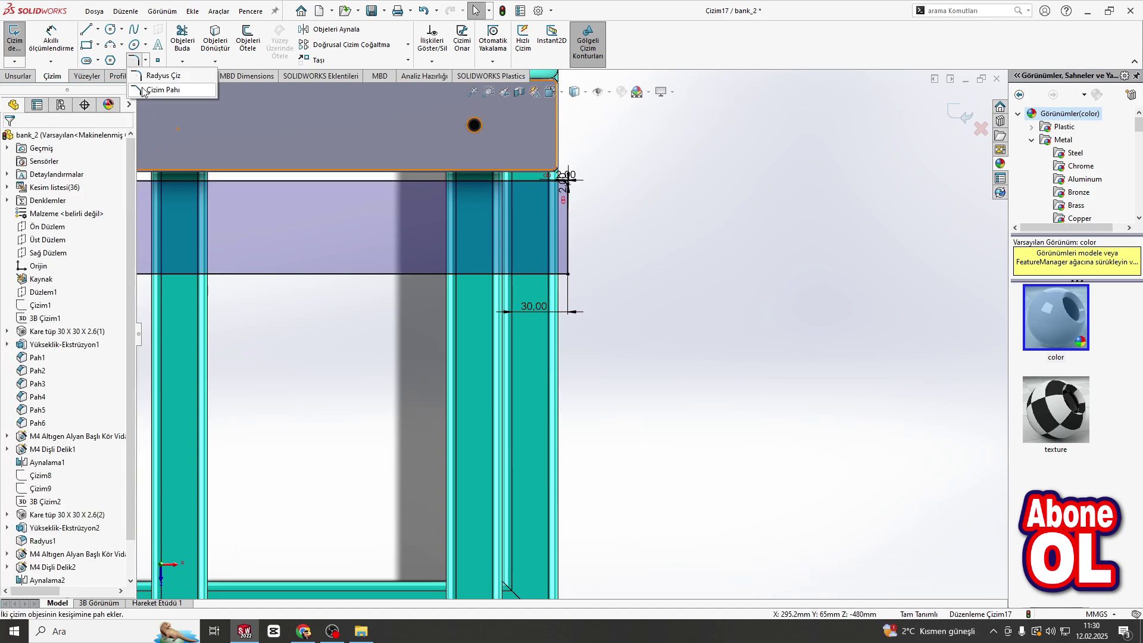
{"action": "left_click", "coordinate": [172, 87]}
{"action": "left_click", "coordinate": [567, 274]}
{"action": "key", "text": "Escape"}
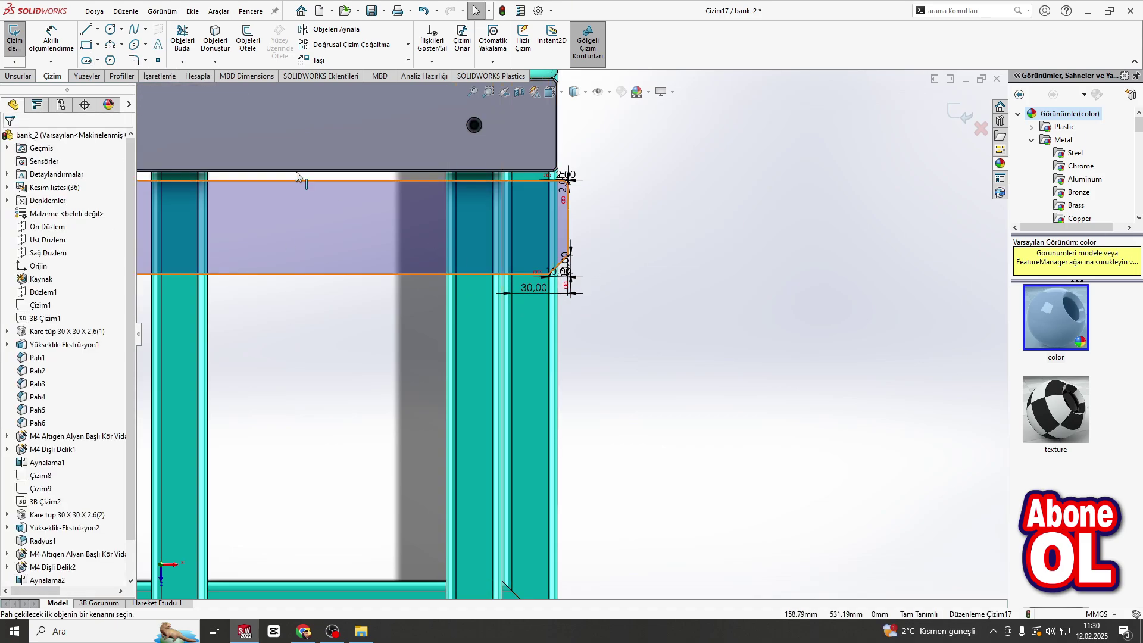
{"action": "key", "text": "ctrl+z"}
Chamfer the plank rectangle's lower right corner at an equal distance of 2 mm.
{"action": "left_click", "coordinate": [568, 275]}
{"action": "left_click", "coordinate": [145, 60]}
{"action": "left_click", "coordinate": [172, 87]}
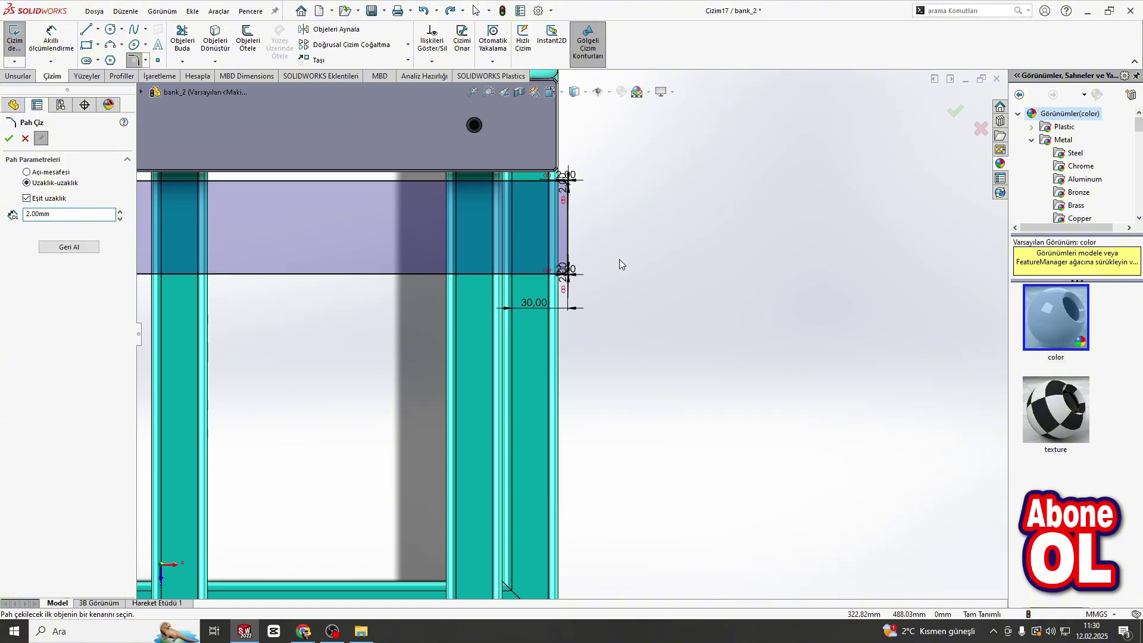
{"action": "key", "text": "Return"}
Delete the 30 mm dimension at the rectangle's right side and make that side collinear with the end plank's short edge.
{"action": "scroll", "coordinate": [547, 178], "scroll_direction": "down", "scroll_amount": 5}
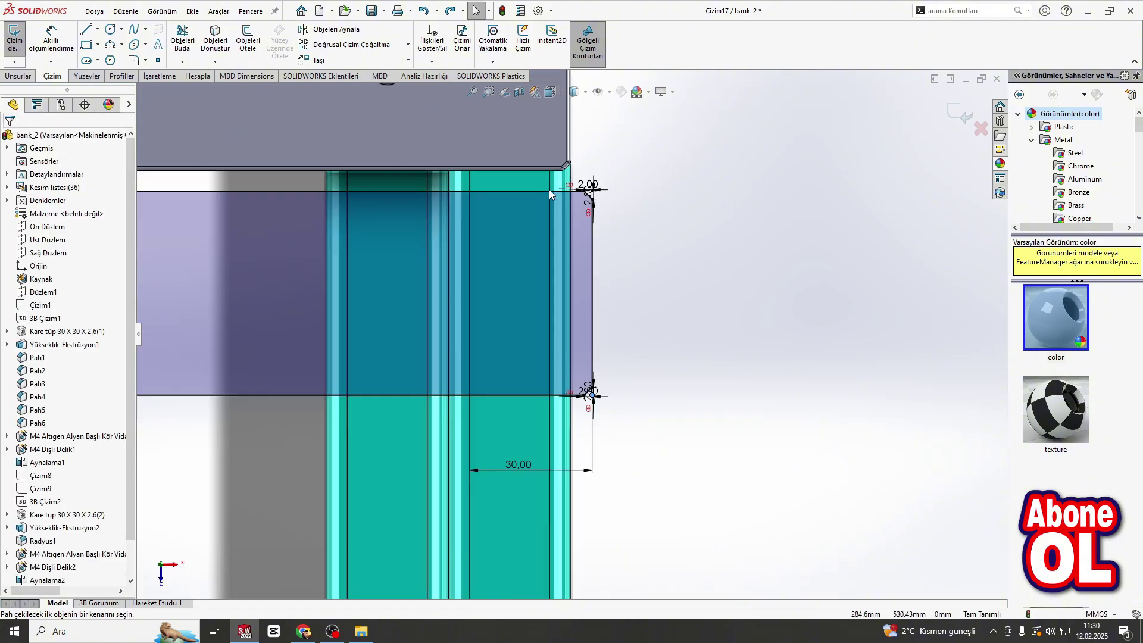
{"action": "right_click", "coordinate": [520, 467]}
{"action": "left_click", "coordinate": [540, 473]}
{"action": "left_click", "coordinate": [594, 275]}
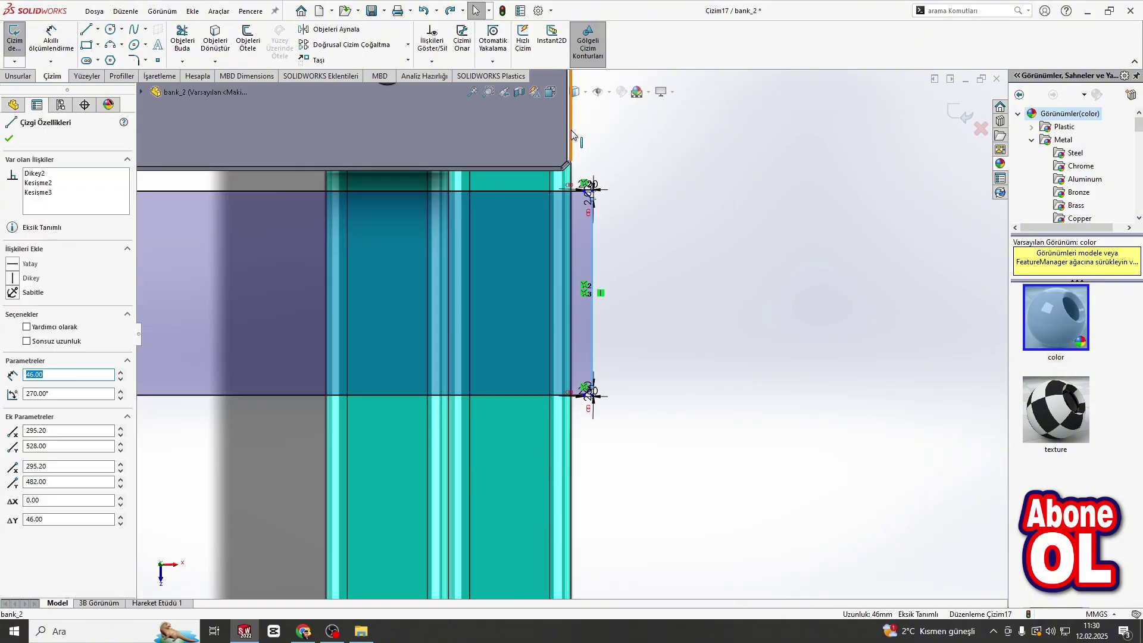
{"action": "left_click", "coordinate": [570, 130], "text": "ctrl"}
{"action": "left_click", "coordinate": [42, 331]}
{"action": "scroll", "coordinate": [298, 322], "scroll_direction": "up", "scroll_amount": 5}
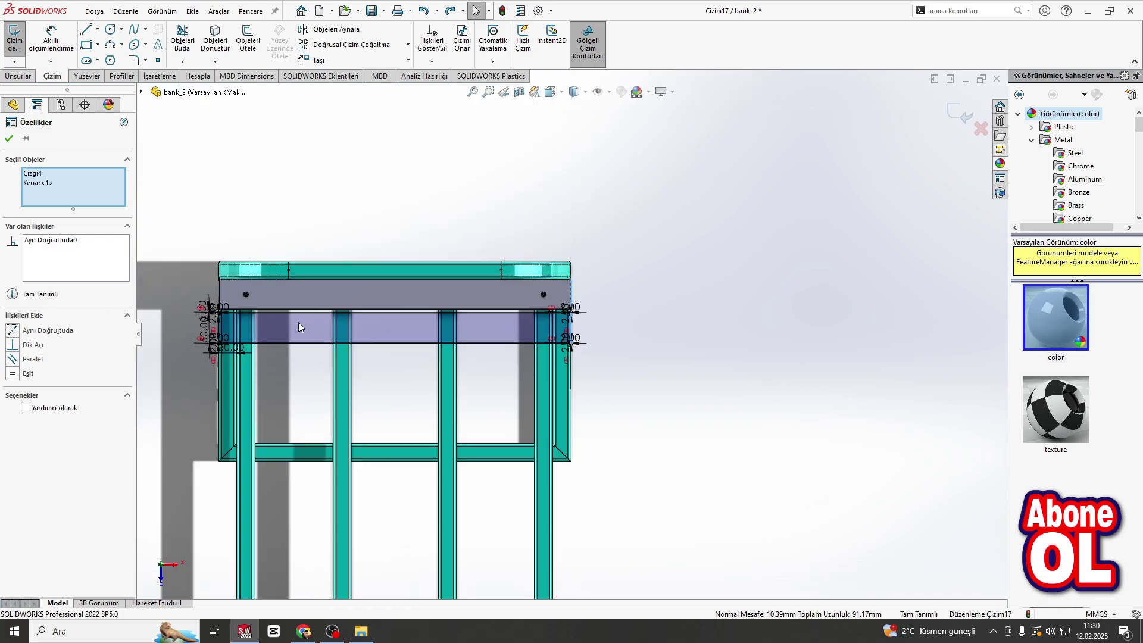
{"action": "scroll", "coordinate": [218, 324], "scroll_direction": "down", "scroll_amount": 8}
{"action": "scroll", "coordinate": [265, 327], "scroll_direction": "up", "scroll_amount": 8}
{"action": "key", "text": "Escape"}
{"action": "scroll", "coordinate": [545, 323], "scroll_direction": "down", "scroll_amount": 2}
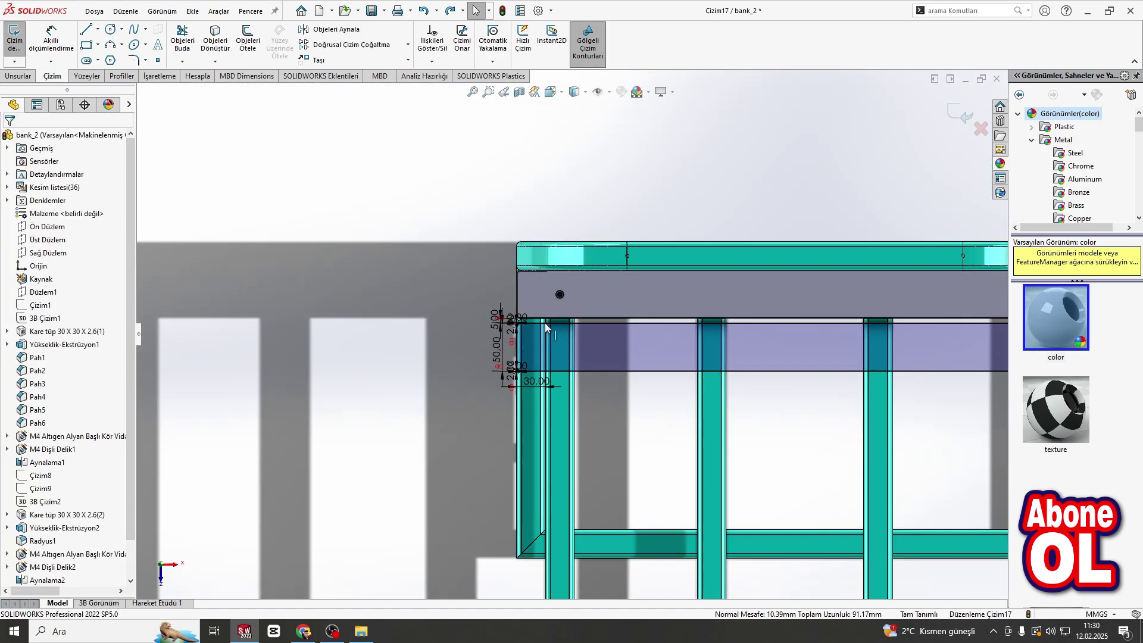
Extrude the chamfered plank sketch 10 mm as a separate body.
{"action": "left_click", "coordinate": [18, 75]}
{"action": "left_click", "coordinate": [22, 60]}
{"action": "type", "text": "10.00mm"}
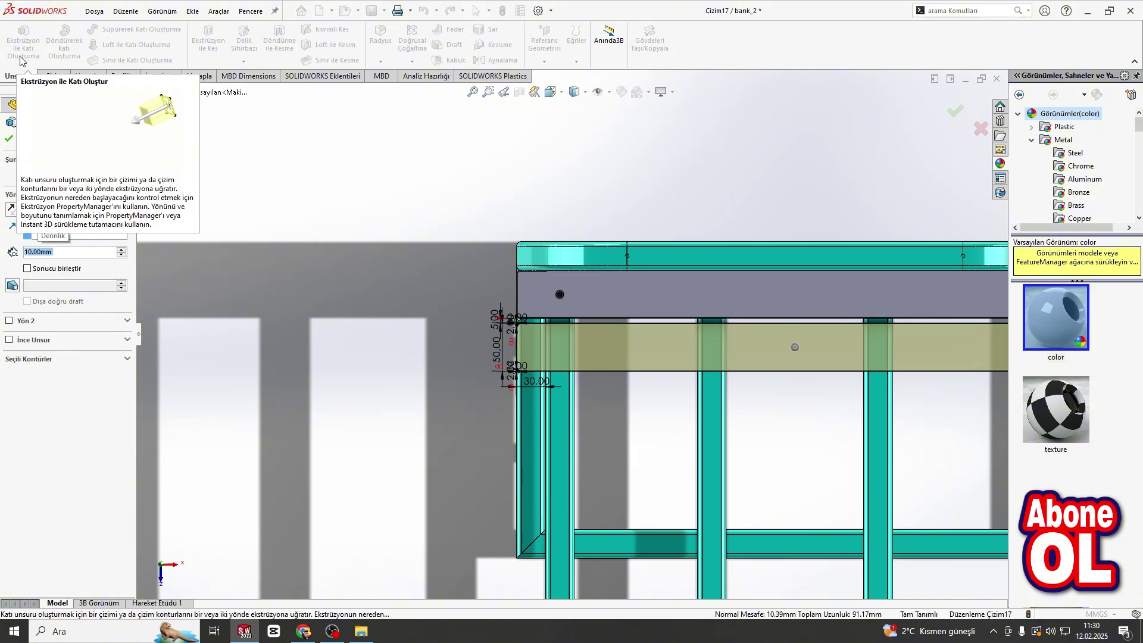
{"action": "key", "text": "Escape"}
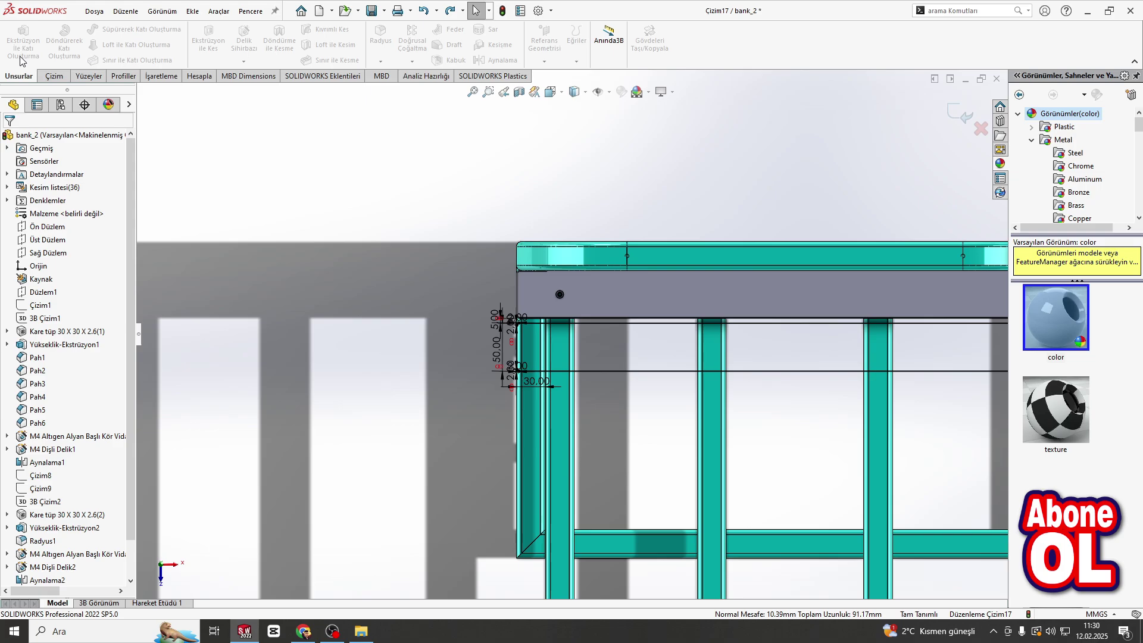
{"action": "scroll", "coordinate": [717, 347], "scroll_direction": "up", "scroll_amount": 5}
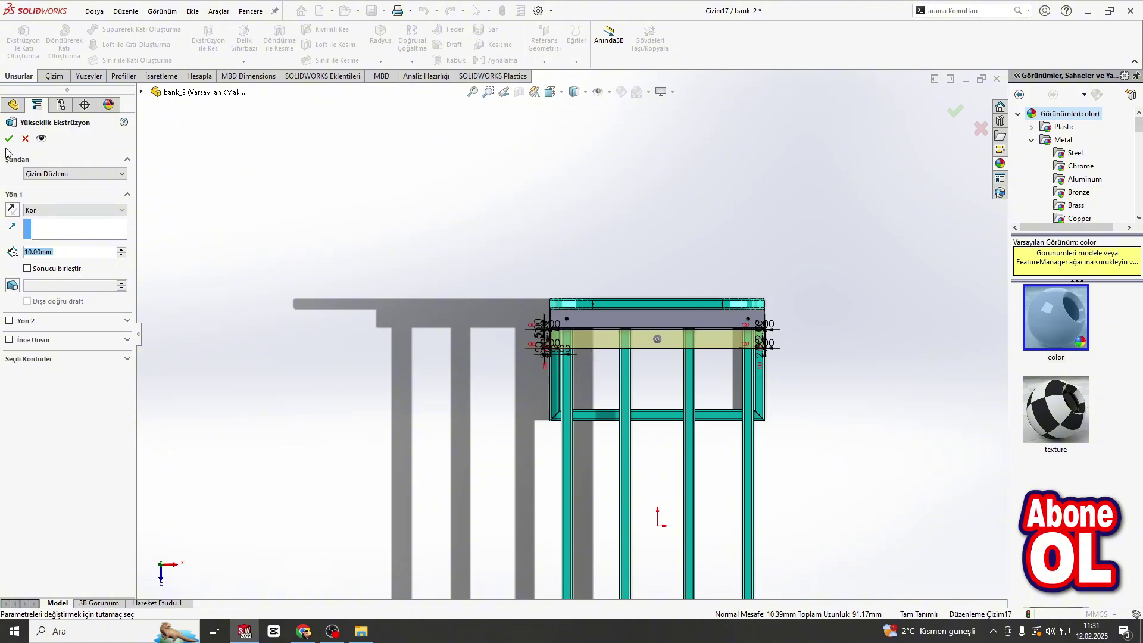
{"action": "left_click", "coordinate": [8, 139]}
Set up an M4 ISO 4762 counterbored hole with a through-all end condition, limited to the new plank's body.
{"action": "middle_click_drag", "start_coordinate": [601, 371], "coordinate": [613, 350]}
{"action": "scroll", "coordinate": [612, 350], "scroll_direction": "down", "scroll_amount": 3}
{"action": "left_click", "coordinate": [662, 325]}
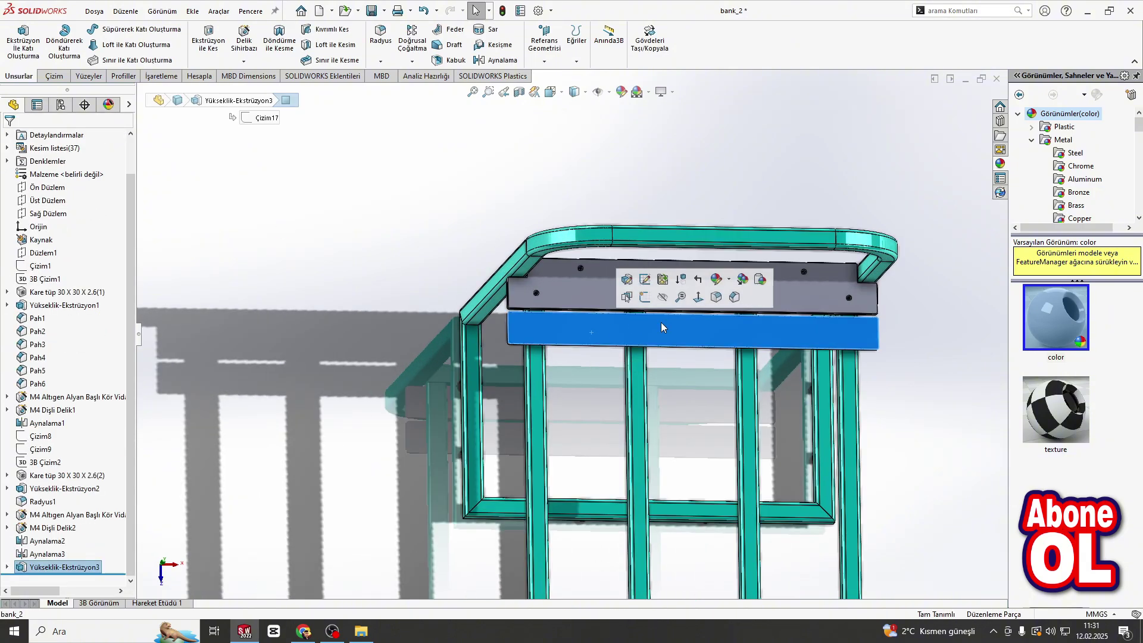
{"action": "left_click", "coordinate": [698, 296]}
{"action": "key", "text": "Escape"}
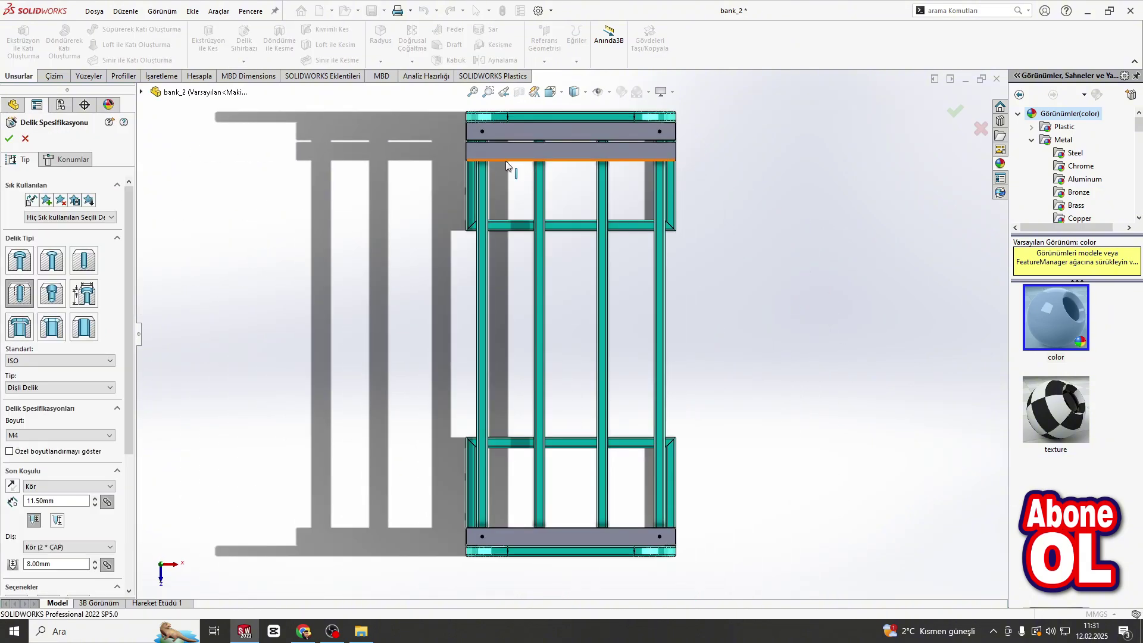
{"action": "left_click", "coordinate": [20, 262]}
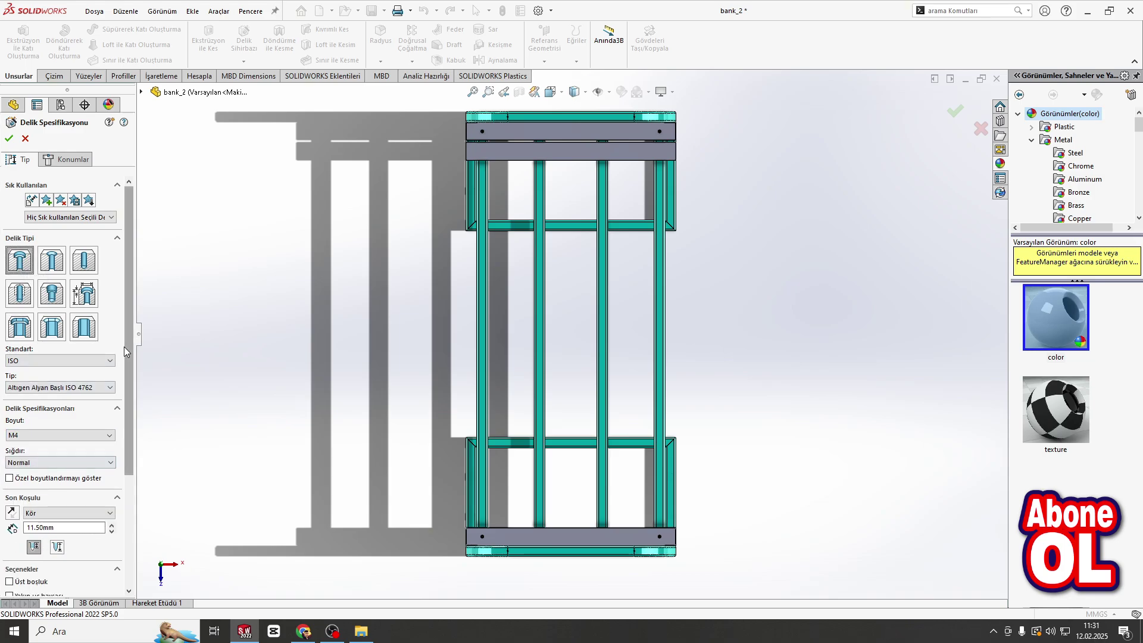
{"action": "scroll", "coordinate": [126, 351], "scroll_direction": "down", "scroll_amount": 4}
{"action": "left_click", "coordinate": [68, 401]}
{"action": "left_click", "coordinate": [60, 419]}
{"action": "scroll", "coordinate": [59, 505], "scroll_direction": "down", "scroll_amount": 1}
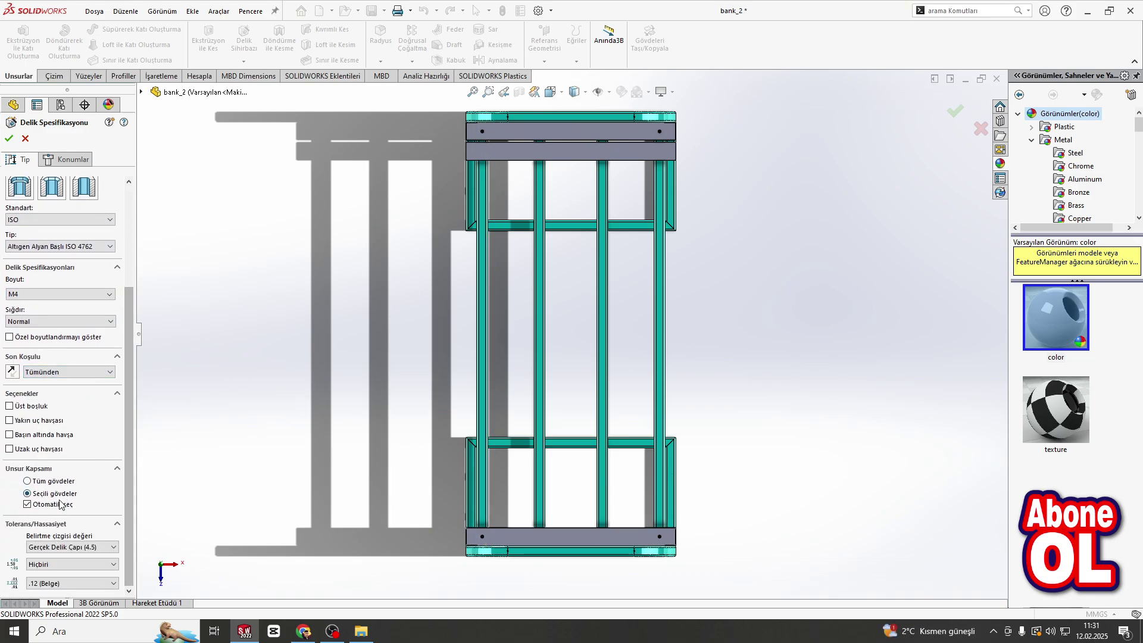
{"action": "left_click", "coordinate": [60, 504]}
{"action": "left_click", "coordinate": [498, 157]}
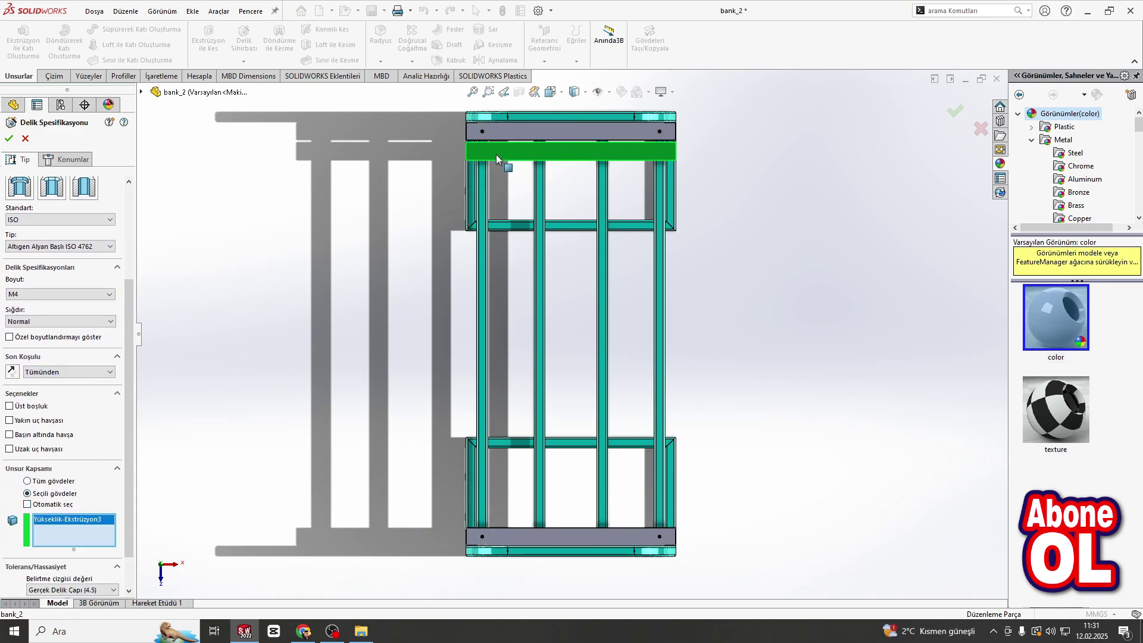
Place one hole point near each end of the new plank's upper face, above the outer long tubes.
{"action": "left_click", "coordinate": [64, 161]}
{"action": "scroll", "coordinate": [494, 187], "scroll_direction": "down", "scroll_amount": 7}
{"action": "left_click", "coordinate": [485, 210]}
{"action": "scroll", "coordinate": [494, 195], "scroll_direction": "down", "scroll_amount": 6}
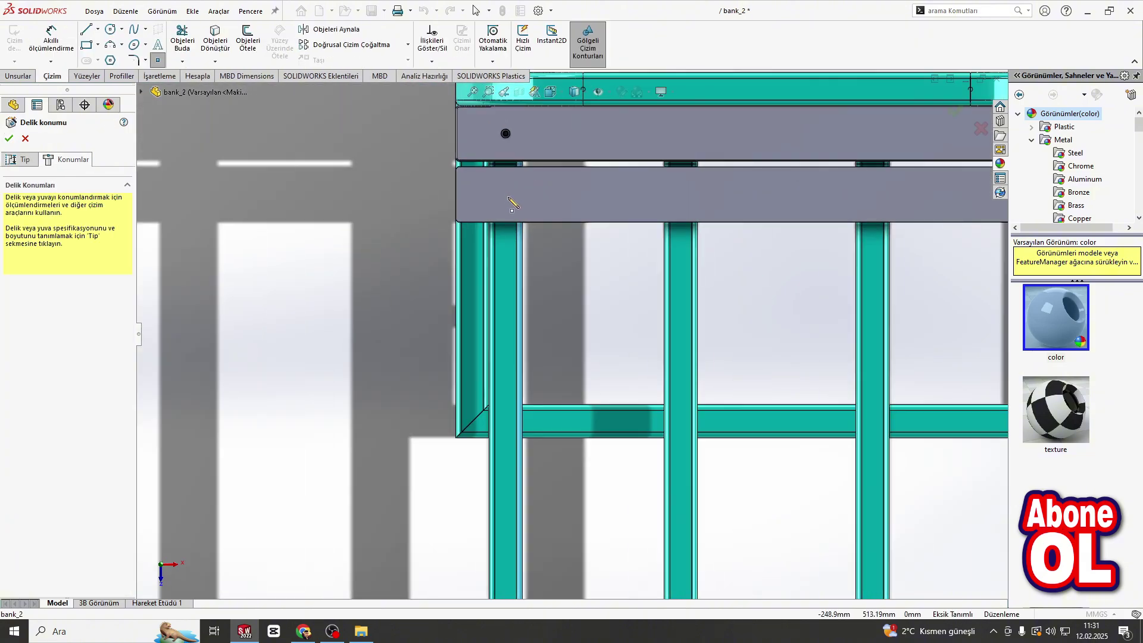
{"action": "left_click", "coordinate": [508, 199]}
{"action": "scroll", "coordinate": [601, 381], "scroll_direction": "up", "scroll_amount": 4}
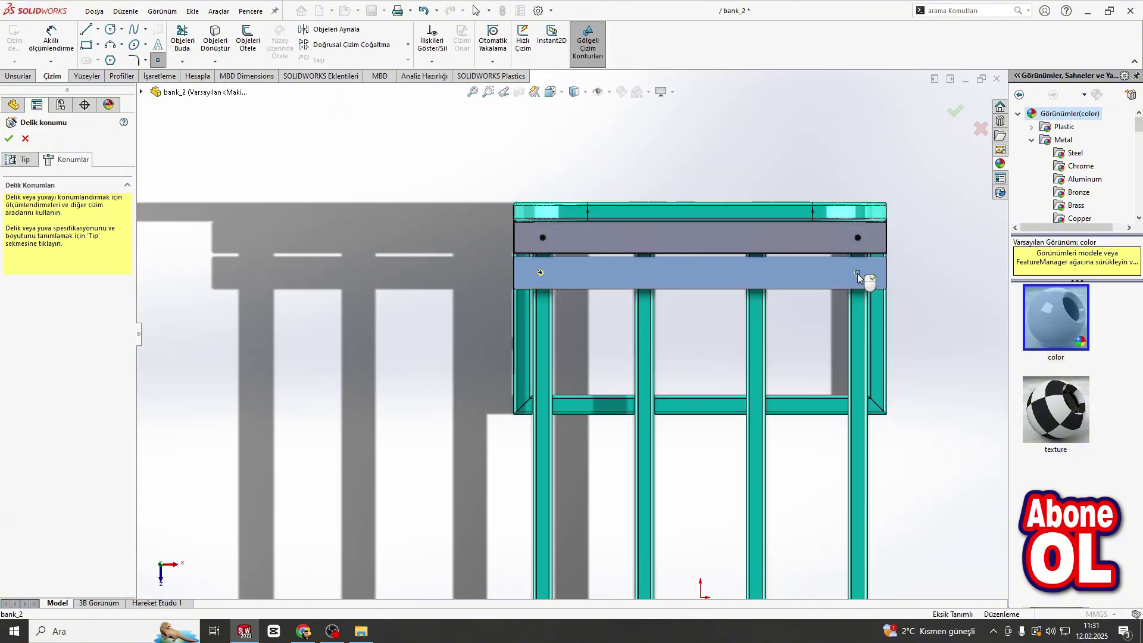
Dimension the left hole point 15 mm from the edge of the long tube beneath it.
{"action": "left_click", "coordinate": [52, 43]}
{"action": "scroll", "coordinate": [554, 271], "scroll_direction": "down", "scroll_amount": 7}
{"action": "left_click", "coordinate": [446, 272]}
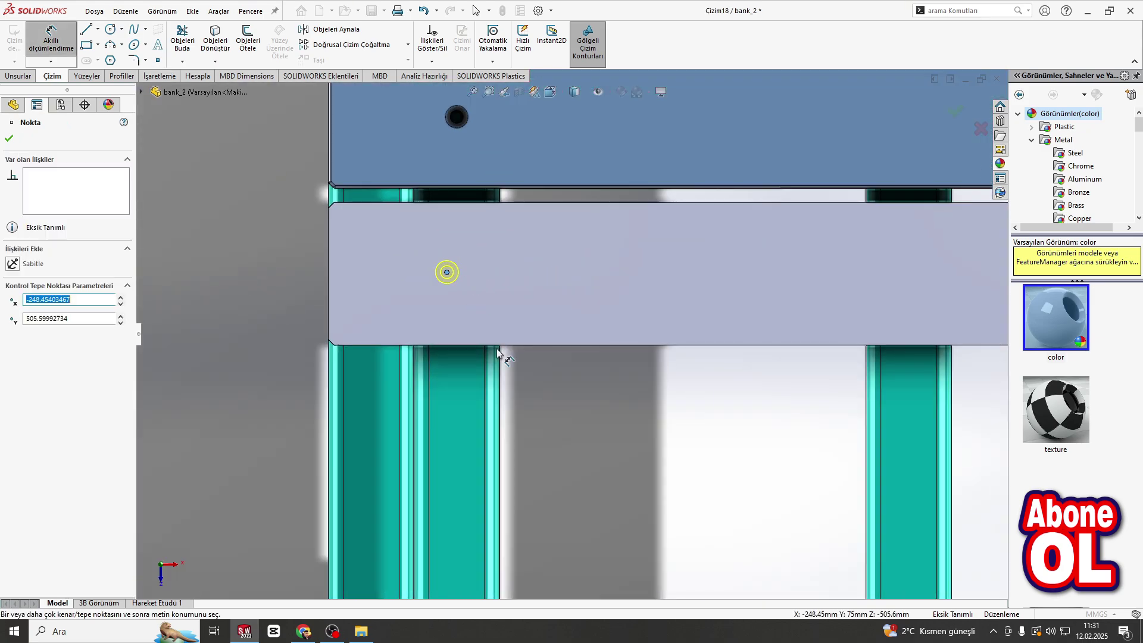
{"action": "left_click", "coordinate": [494, 365]}
{"action": "type", "text": "15"}
{"action": "key", "text": "Return"}
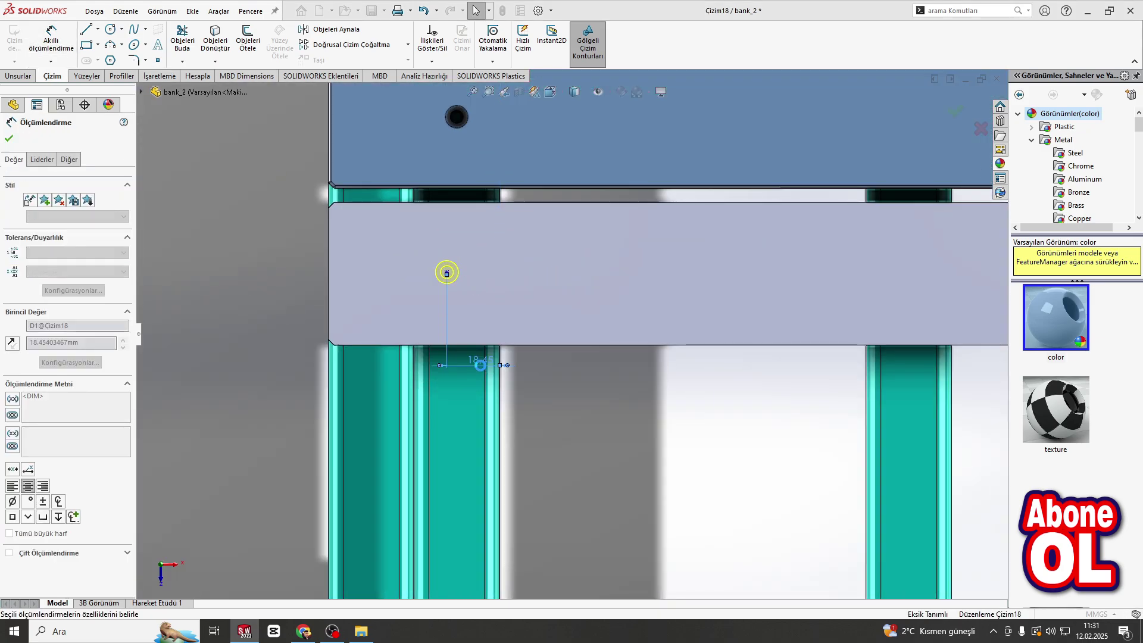
Dimension the left hole point 25 mm from the plank's long lower edge, and cancel the hole feature.
{"action": "left_click", "coordinate": [457, 273]}
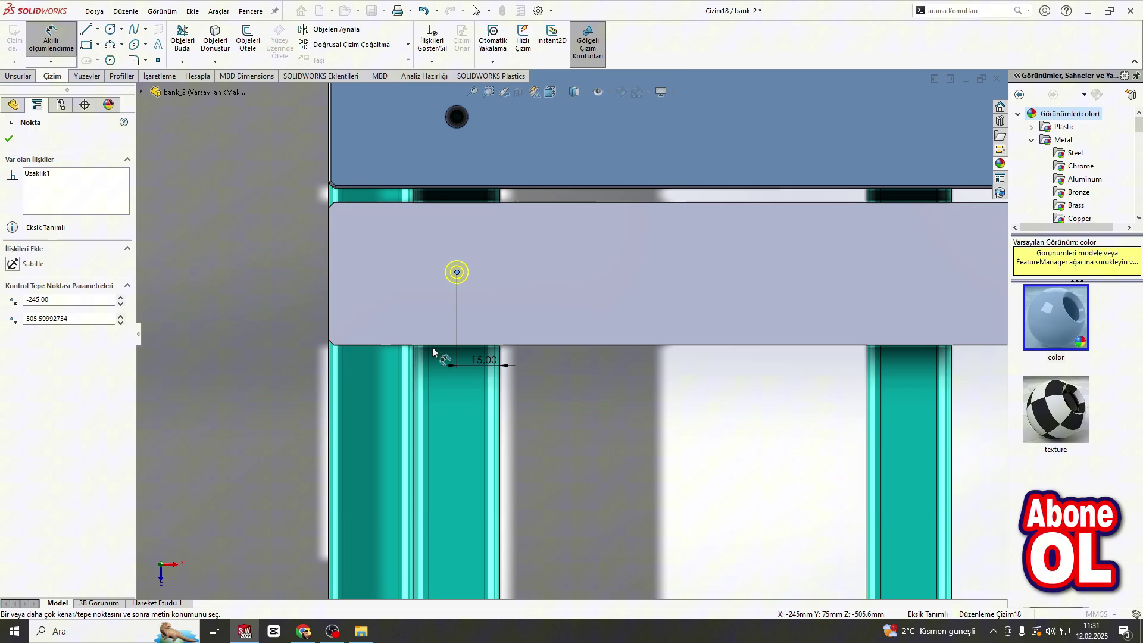
{"action": "left_click", "coordinate": [320, 345]}
{"action": "type", "text": "25.00mm"}
{"action": "key", "text": "Return"}
{"action": "scroll", "coordinate": [679, 323], "scroll_direction": "up", "scroll_amount": 10}
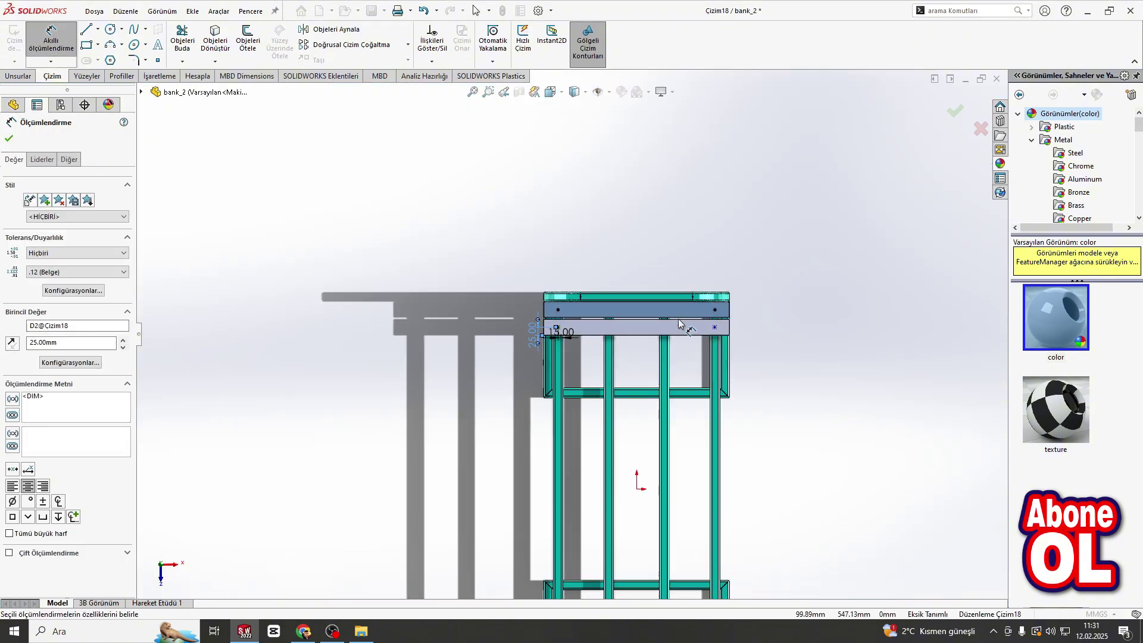
{"action": "scroll", "coordinate": [679, 323], "scroll_direction": "down", "scroll_amount": 10}
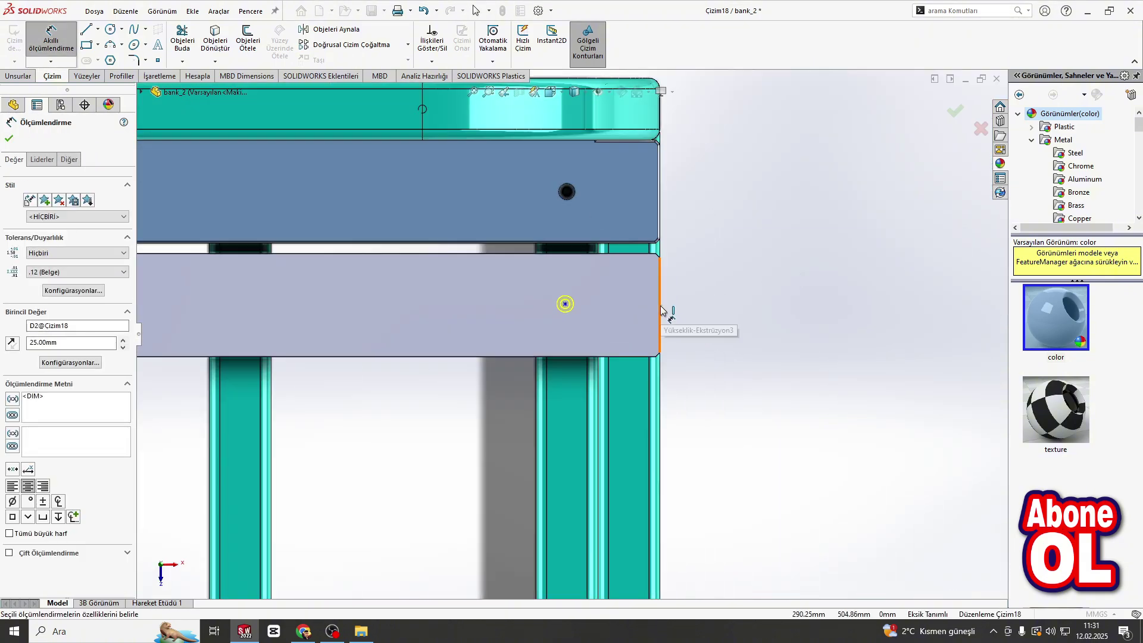
{"action": "key", "text": "Escape"}
{"action": "left_click", "coordinate": [981, 129]}
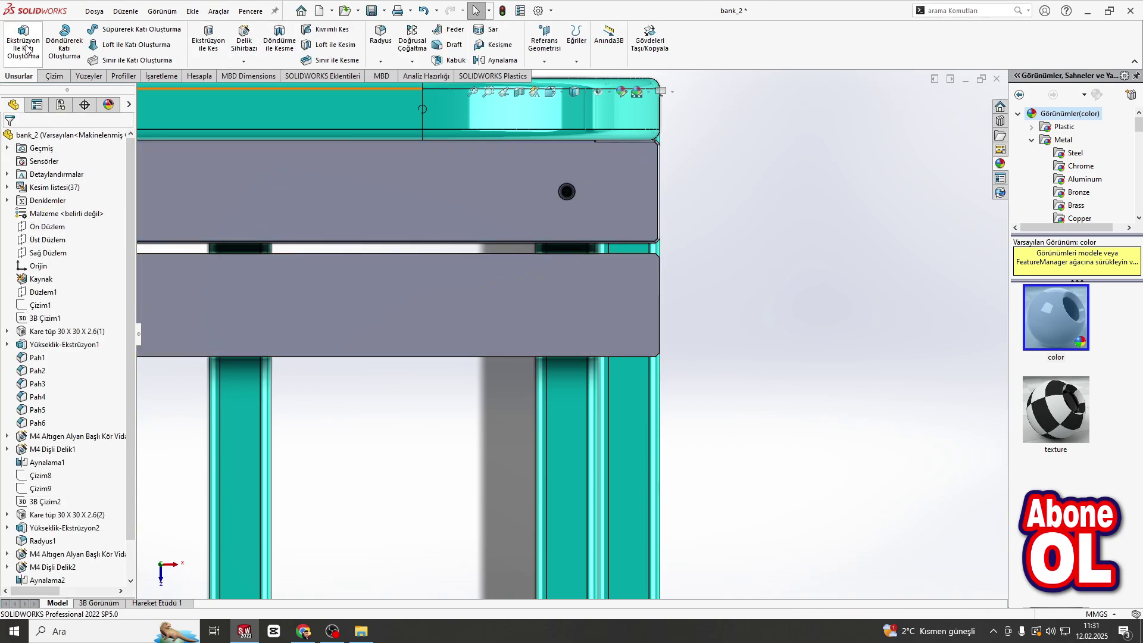
Fillet the edges of the new plank with a 1 mm radius, selecting its upper and lower faces and corners.
{"action": "left_click", "coordinate": [488, 274]}
{"action": "middle_click_drag", "start_coordinate": [488, 289], "coordinate": [653, 313]}
{"action": "left_click", "coordinate": [464, 330]}
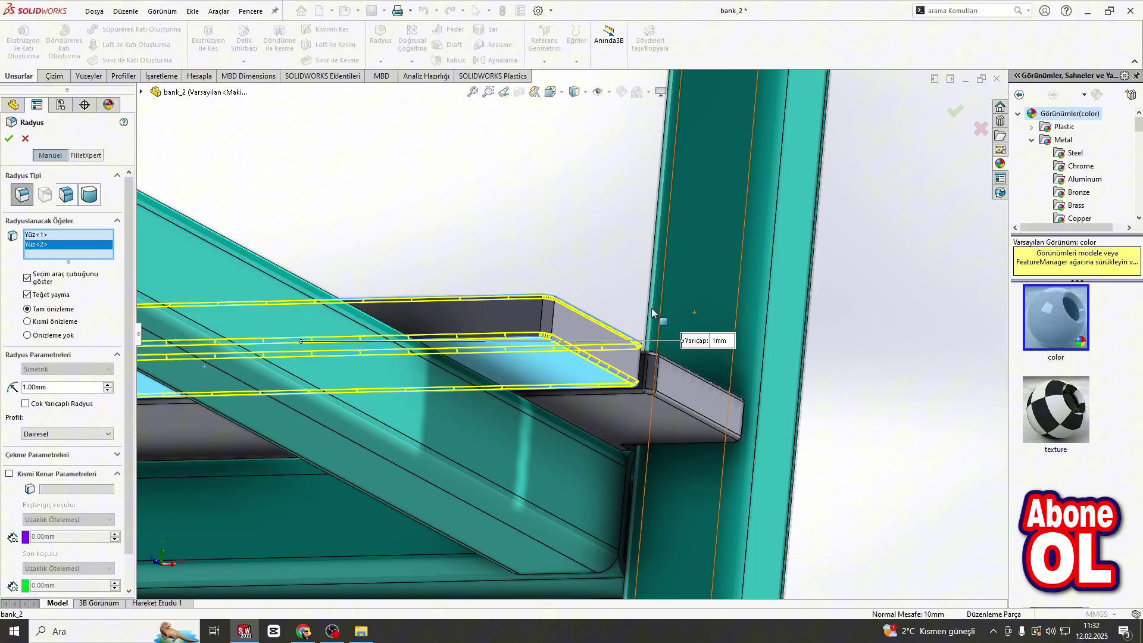
{"action": "left_click", "coordinate": [622, 358]}
{"action": "mouse_move", "coordinate": [623, 359]}
{"action": "middle_mouse_down"}
{"action": "mouse_move", "coordinate": [602, 388]}
{"action": "mouse_move", "coordinate": [637, 360]}
{"action": "mouse_move", "coordinate": [619, 346]}
{"action": "middle_mouse_up"}
{"action": "left_click", "coordinate": [646, 366]}
{"action": "scroll", "coordinate": [619, 346], "scroll_direction": "up", "scroll_amount": 5}
{"action": "middle_click_drag", "start_coordinate": [464, 348], "coordinate": [563, 372]}
{"action": "scroll", "coordinate": [229, 347], "scroll_direction": "down", "scroll_amount": 8}
{"action": "left_click", "coordinate": [441, 349]}
{"action": "left_click", "coordinate": [580, 334]}
{"action": "left_click", "coordinate": [653, 400]}
{"action": "scroll", "coordinate": [657, 403], "scroll_direction": "up", "scroll_amount": 3}
{"action": "left_click", "coordinate": [954, 112]}
Configure an M4 ISO 4762 counterbored hole, through all, affecting only the filleted plank's body.
{"action": "scroll", "coordinate": [576, 248], "scroll_direction": "up", "scroll_amount": 3}
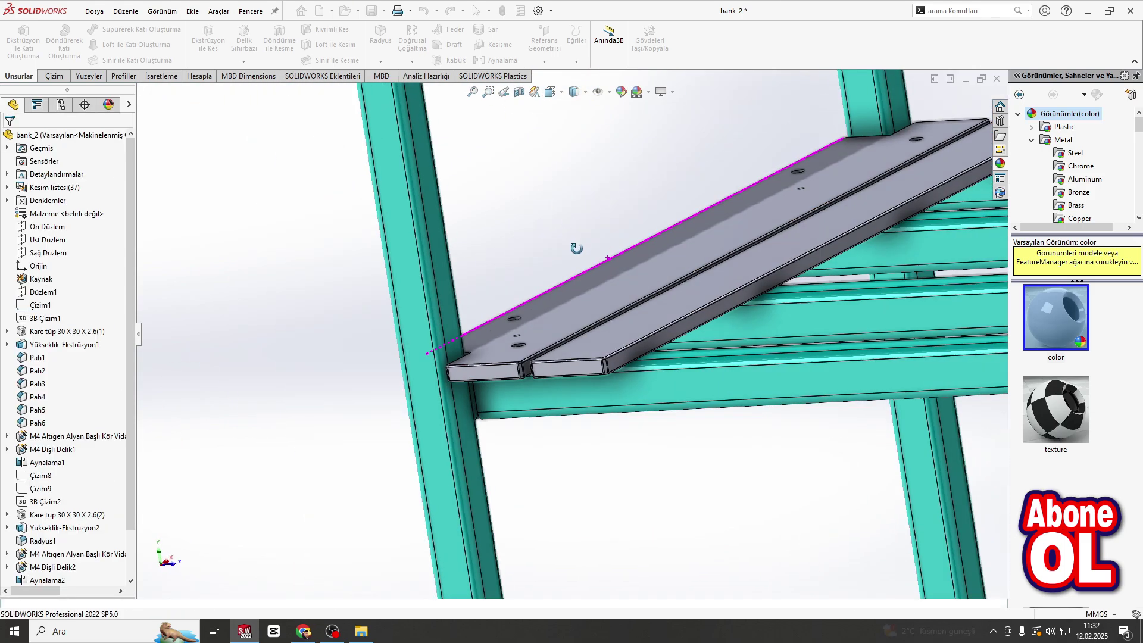
{"action": "middle_click_drag", "start_coordinate": [576, 248], "coordinate": [649, 316]}
{"action": "left_click", "coordinate": [665, 387]}
{"action": "left_click", "coordinate": [767, 352]}
{"action": "left_click", "coordinate": [398, 203]}
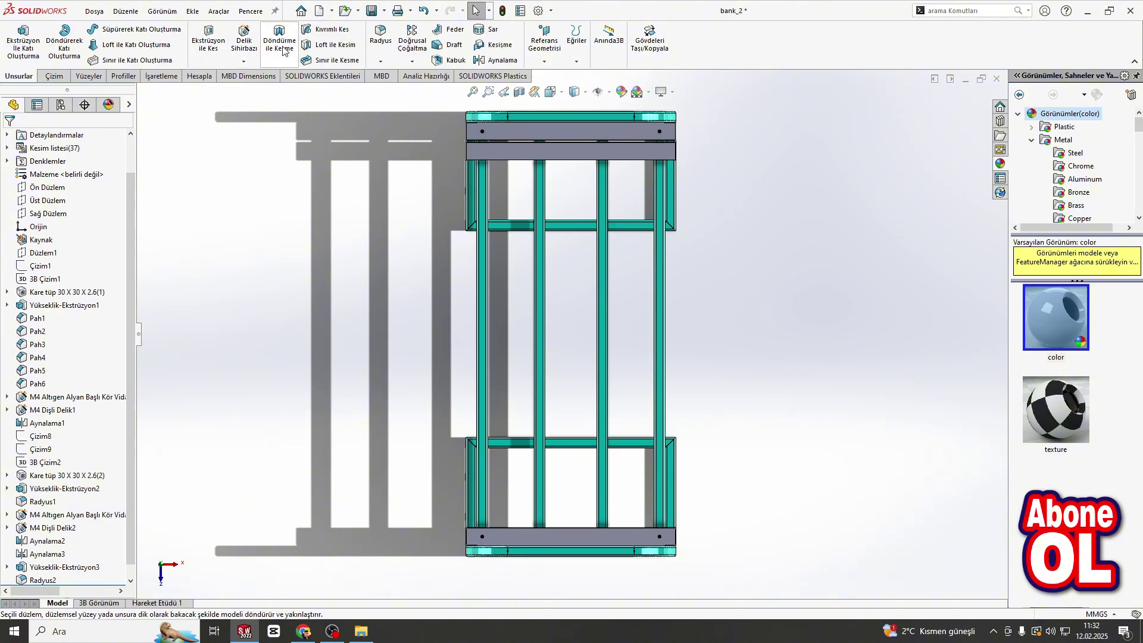
{"action": "left_click", "coordinate": [244, 39]}
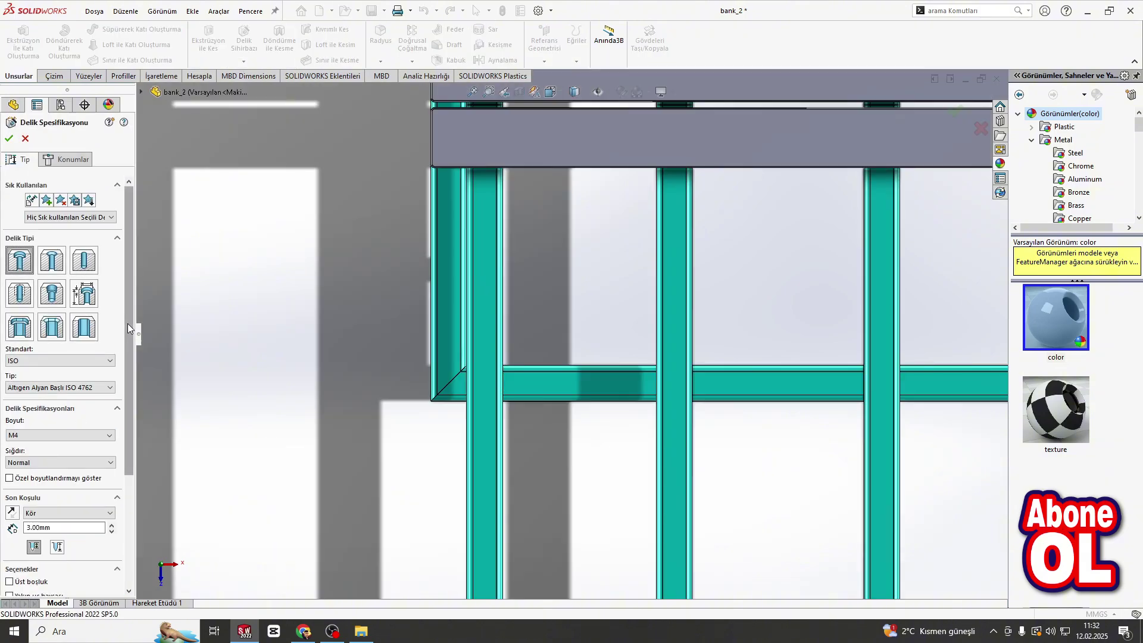
{"action": "scroll", "coordinate": [96, 432], "scroll_direction": "down", "scroll_amount": 3}
{"action": "left_click", "coordinate": [79, 426]}
{"action": "left_click", "coordinate": [56, 448]}
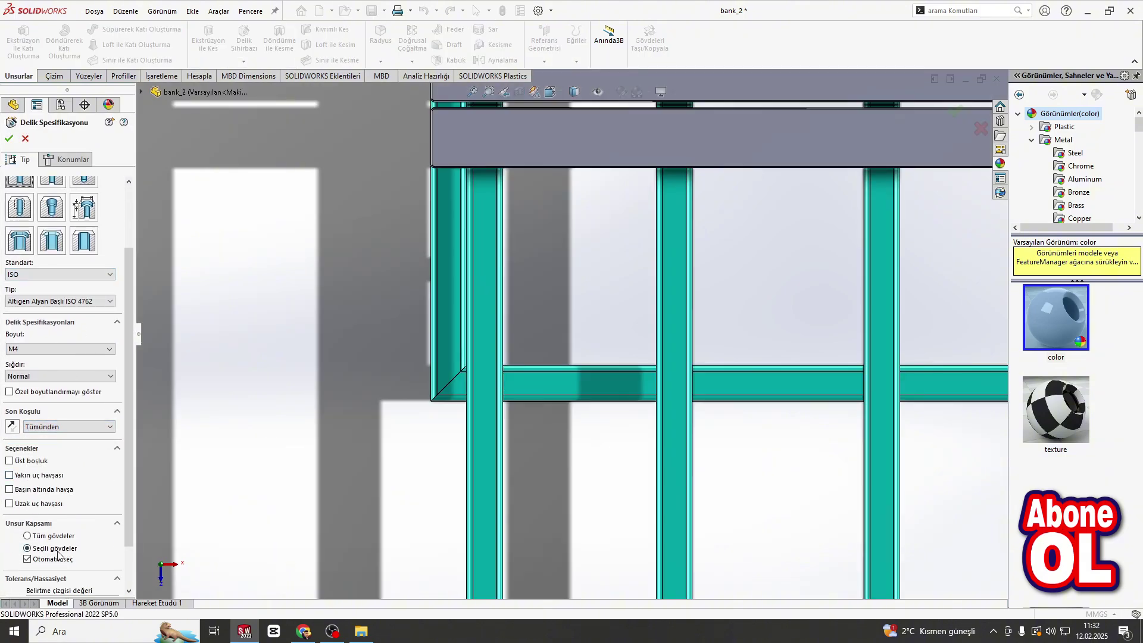
{"action": "scroll", "coordinate": [123, 247], "scroll_direction": "up", "scroll_amount": 3}
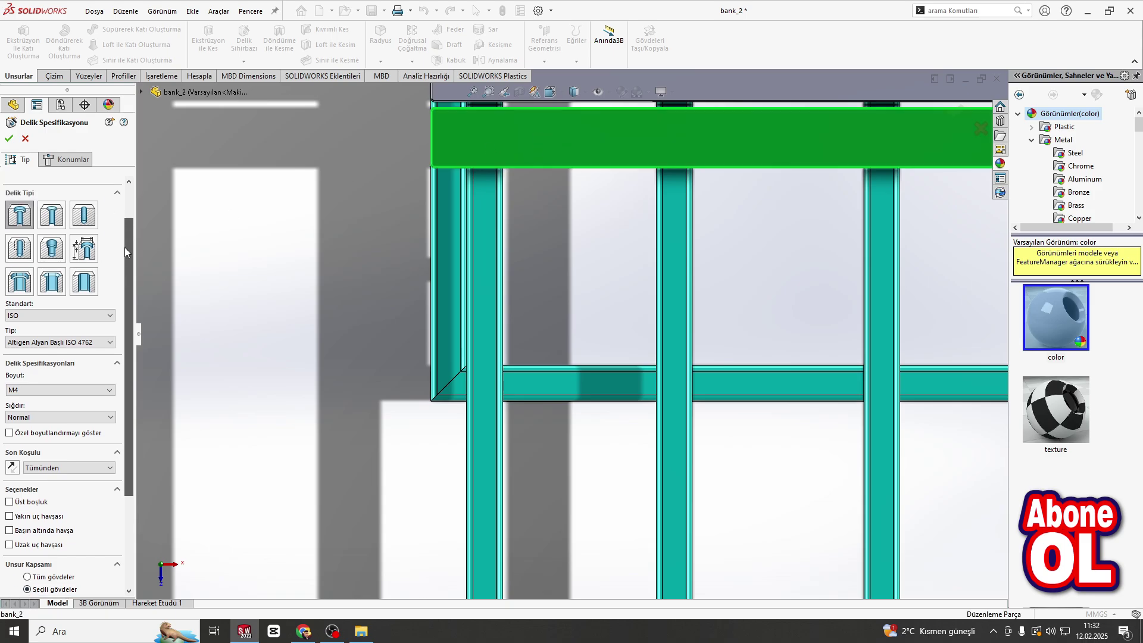
Place a counterbored hole point on the filleted plank's upper face near its left end, above the outer long tube.
{"action": "left_click", "coordinate": [65, 159]}
{"action": "left_click", "coordinate": [457, 149]}
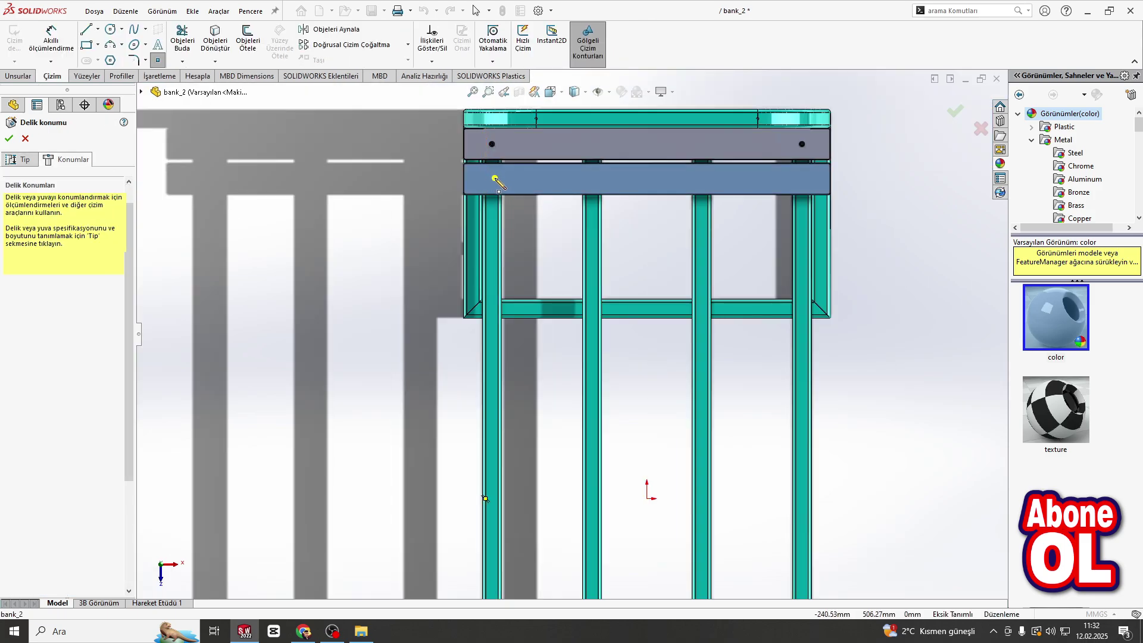
{"action": "left_click", "coordinate": [494, 178]}
{"action": "scroll", "coordinate": [509, 231], "scroll_direction": "down", "scroll_amount": 3}
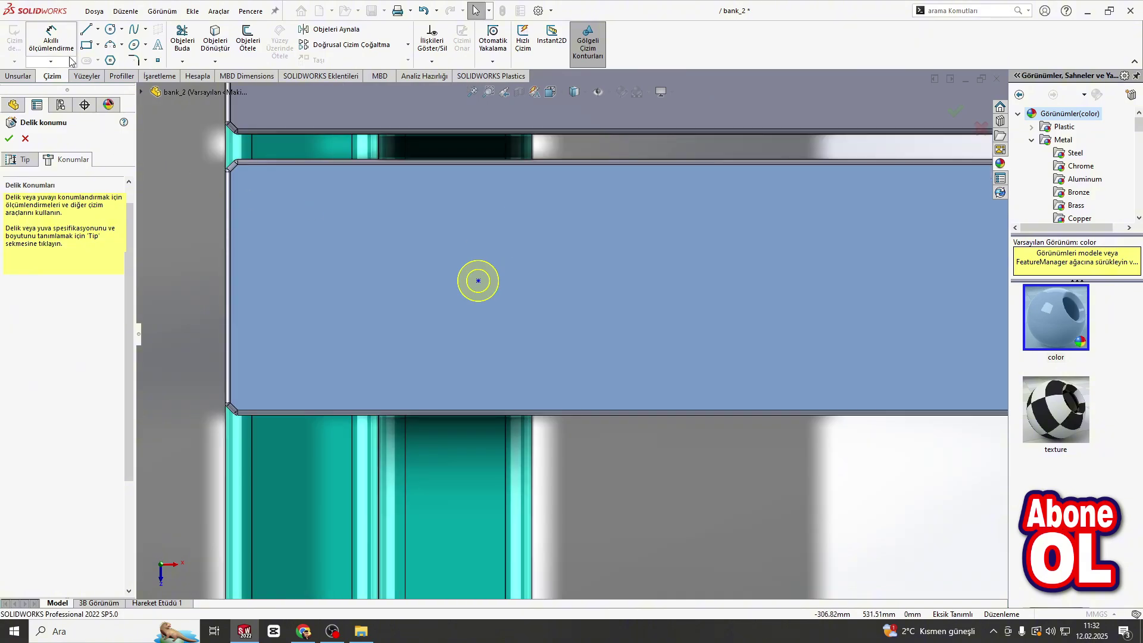
Dimension the left hole point 15 mm from the inner edge of the outer long tube beneath the plank.
{"action": "left_click", "coordinate": [61, 49]}
{"action": "left_click", "coordinate": [479, 280]}
{"action": "left_click", "coordinate": [533, 433]}
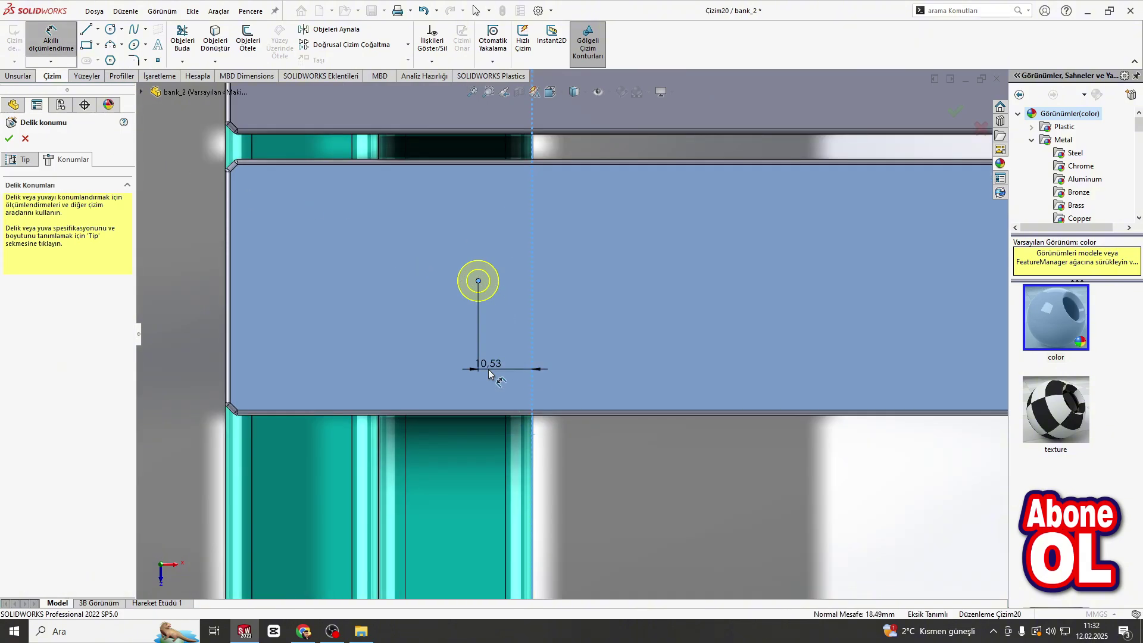
{"action": "left_click", "coordinate": [488, 369]}
{"action": "type", "text": "15"}
{"action": "key", "text": "Return"}
Dimension the left hole point 25 mm from the plank's long lower edge.
{"action": "left_click", "coordinate": [455, 283]}
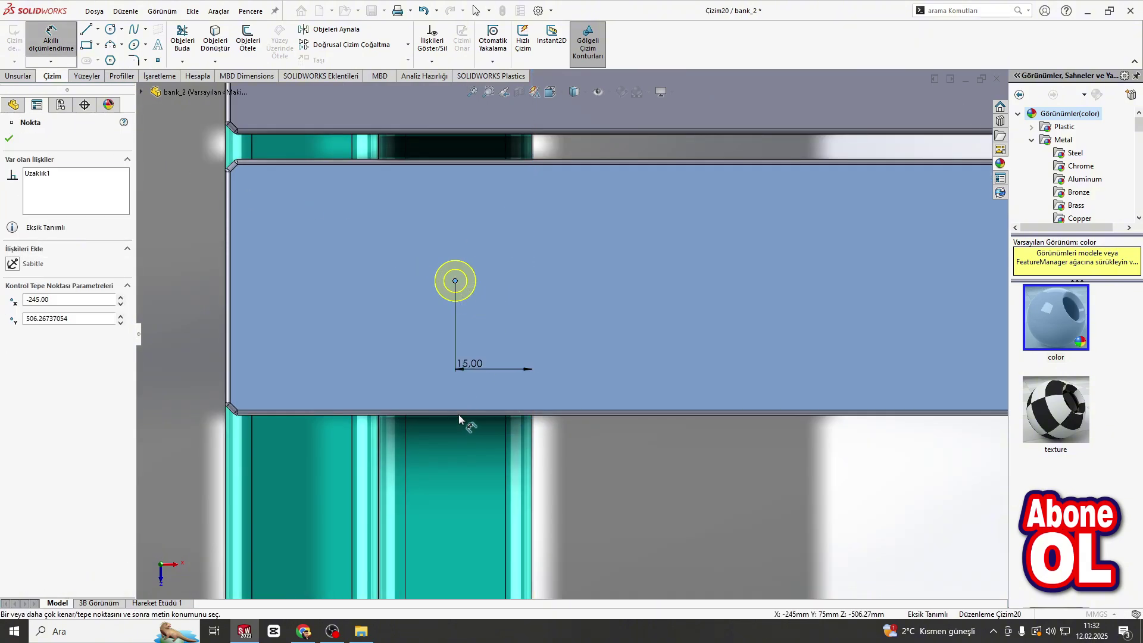
{"action": "scroll", "coordinate": [461, 413], "scroll_direction": "up", "scroll_amount": 3}
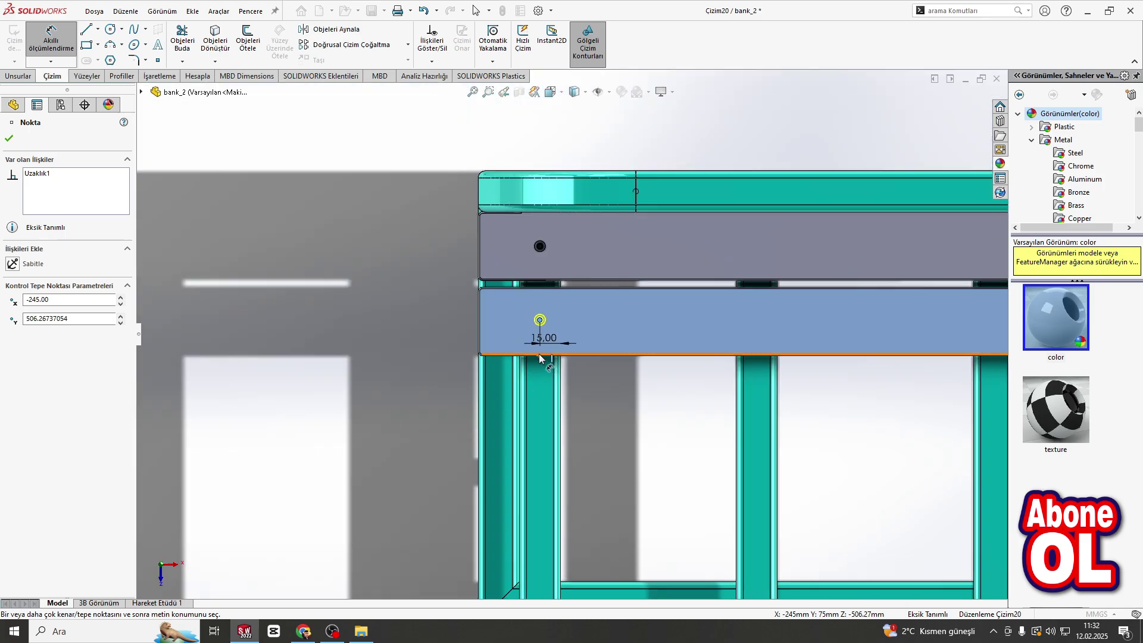
{"action": "scroll", "coordinate": [537, 353], "scroll_direction": "down", "scroll_amount": 3}
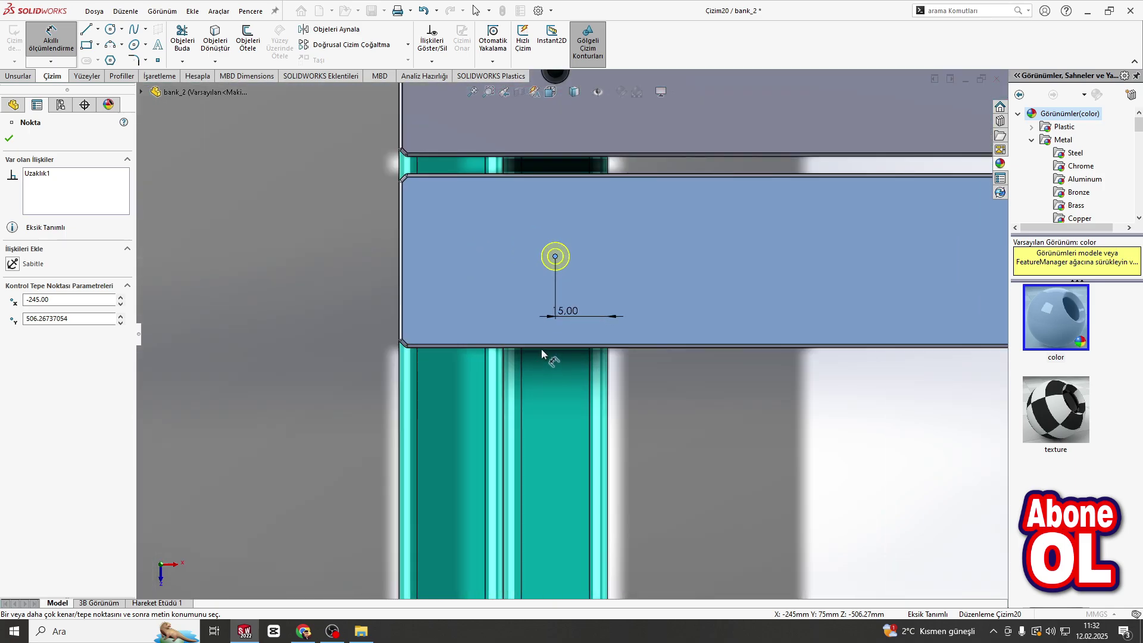
{"action": "left_click", "coordinate": [541, 349]}
{"action": "left_click", "coordinate": [343, 300]}
{"action": "type", "text": "1"}
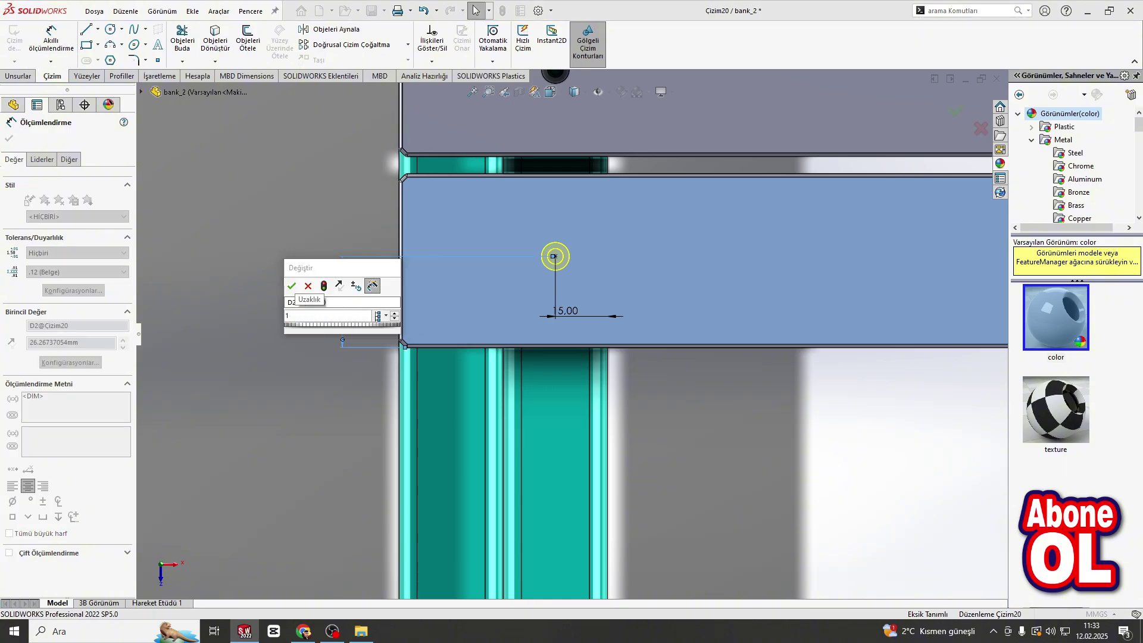
{"action": "key", "text": "BackSpace"}
{"action": "type", "text": "25"}
{"action": "key", "text": "Return"}
Dimension the right hole point 25 mm from the plank's long lower edge and complete the counterbored holes.
{"action": "scroll", "coordinate": [462, 306], "scroll_direction": "up", "scroll_amount": 10}
{"action": "scroll", "coordinate": [710, 335], "scroll_direction": "down", "scroll_amount": 10}
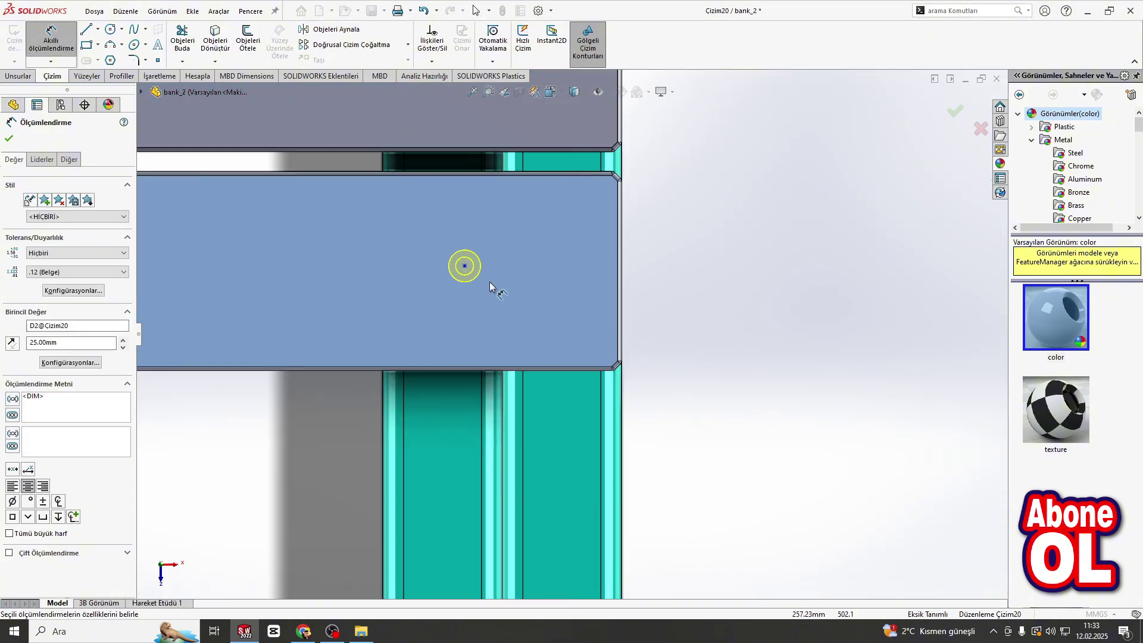
{"action": "left_click", "coordinate": [468, 274]}
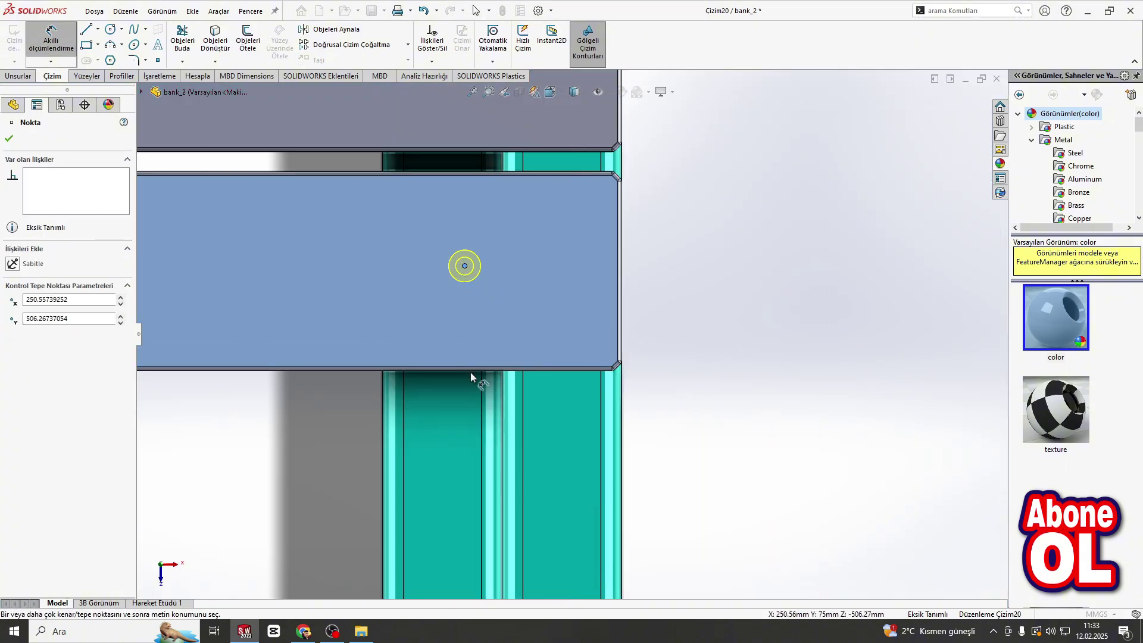
{"action": "left_click", "coordinate": [473, 370]}
{"action": "left_click", "coordinate": [693, 322]}
{"action": "type", "text": "25"}
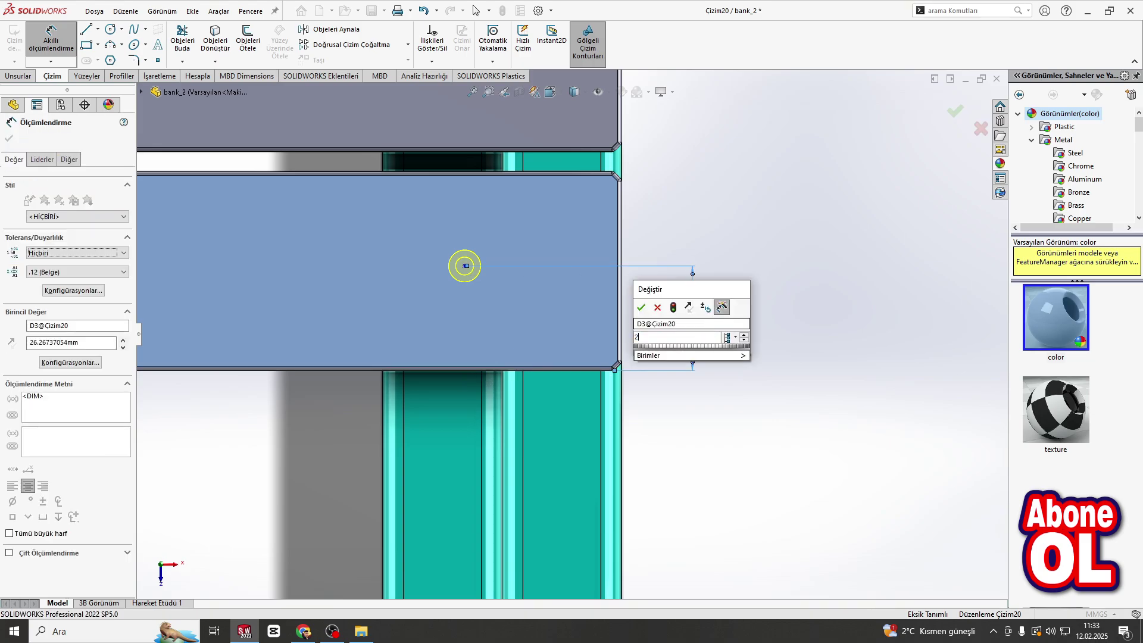
{"action": "key", "text": "Return"}
{"action": "scroll", "coordinate": [704, 291], "scroll_direction": "up", "scroll_amount": 7}
{"action": "scroll", "coordinate": [704, 291], "scroll_direction": "up", "scroll_amount": 5}
{"action": "left_click", "coordinate": [955, 114]}
{"action": "left_click", "coordinate": [956, 114]}
Configure an ISO M4 tapped hole on the left long tube's upper face, with a blind depth of 3 mm.
{"action": "scroll", "coordinate": [357, 325], "scroll_direction": "down", "scroll_amount": 7}
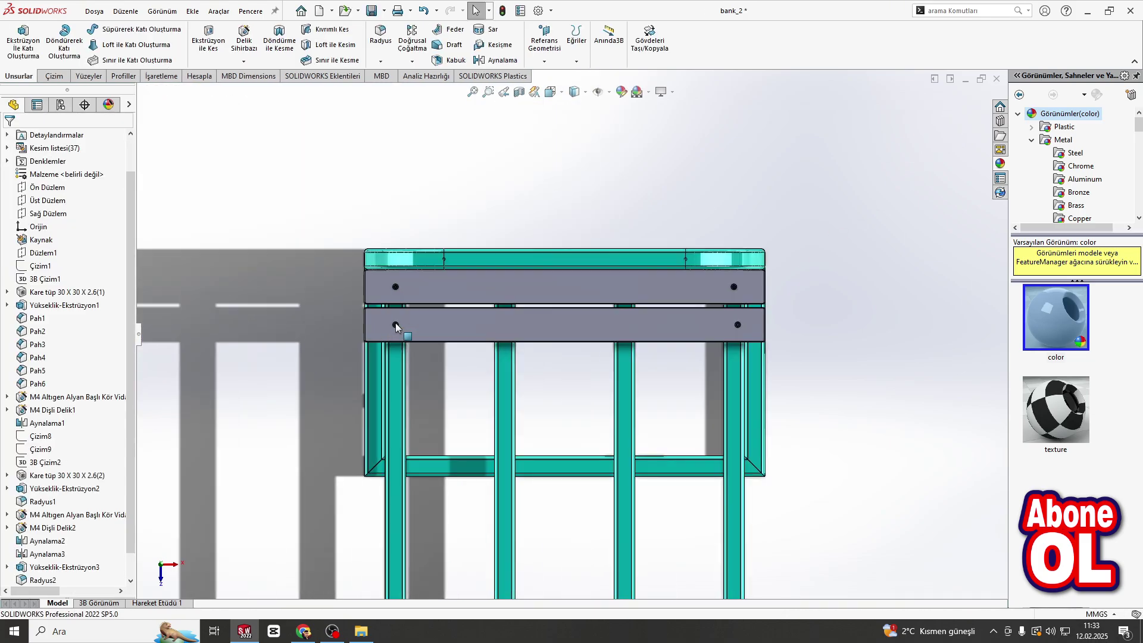
{"action": "left_click", "coordinate": [441, 407]}
{"action": "left_click", "coordinate": [244, 41]}
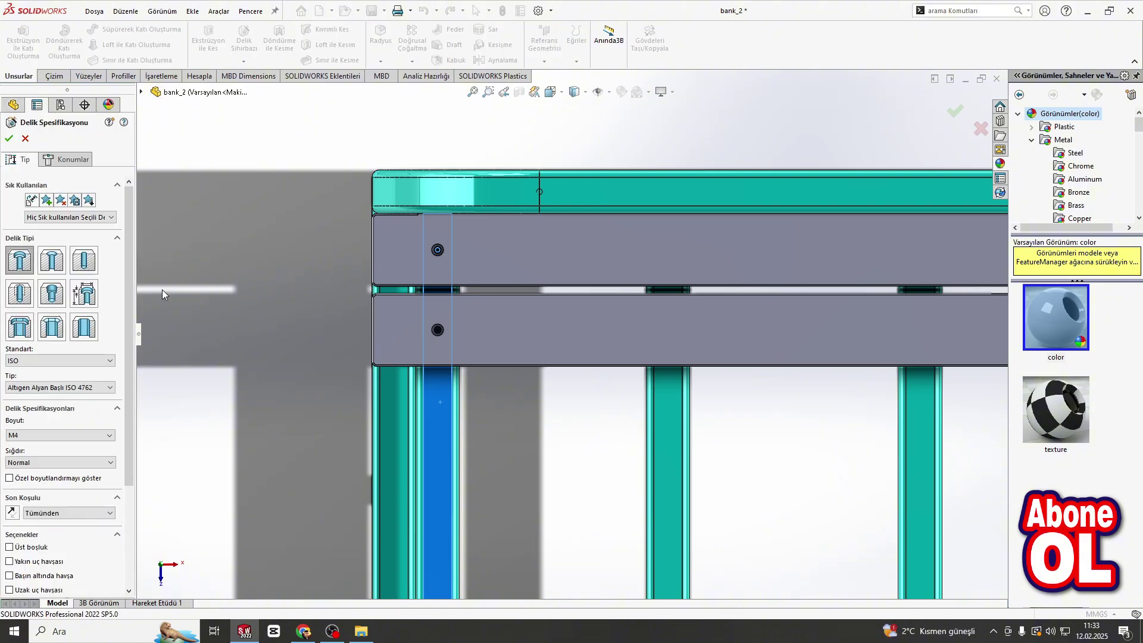
{"action": "left_click", "coordinate": [12, 301]}
{"action": "scroll", "coordinate": [66, 357], "scroll_direction": "down", "scroll_amount": 3}
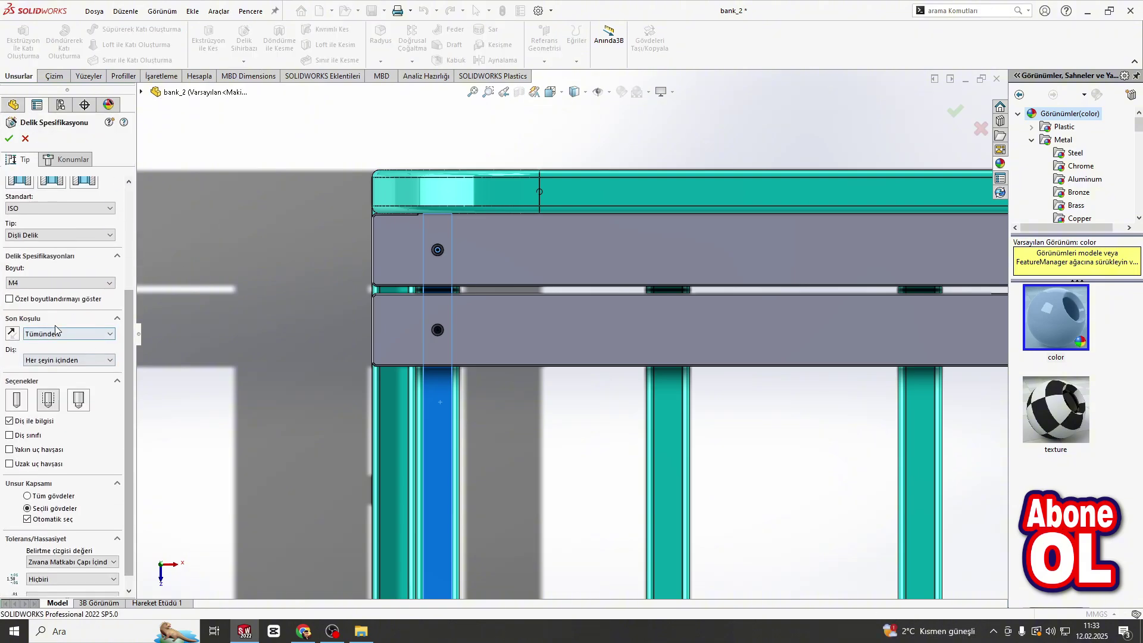
{"action": "left_click", "coordinate": [68, 333]}
{"action": "left_click", "coordinate": [75, 345]}
{"action": "type", "text": "3.00mm"}
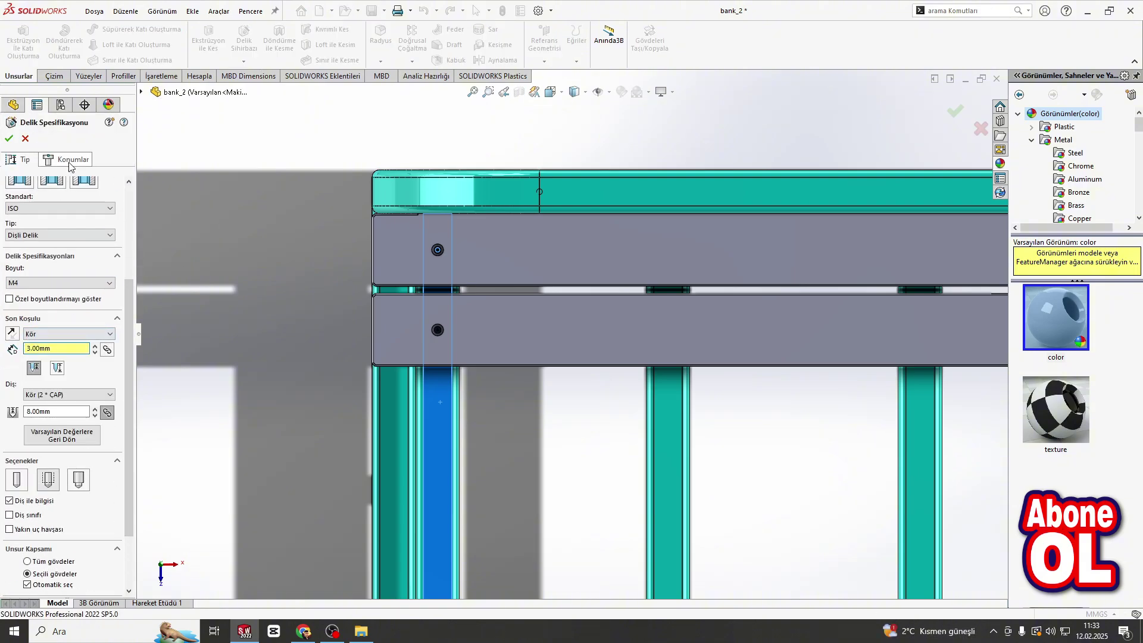
Place the tapped hole points at the centres of the second plank's counterbored holes and create the holes.
{"action": "left_click", "coordinate": [74, 159]}
{"action": "scroll", "coordinate": [528, 204], "scroll_direction": "down", "scroll_amount": 3}
{"action": "scroll", "coordinate": [440, 124], "scroll_direction": "down", "scroll_amount": 2}
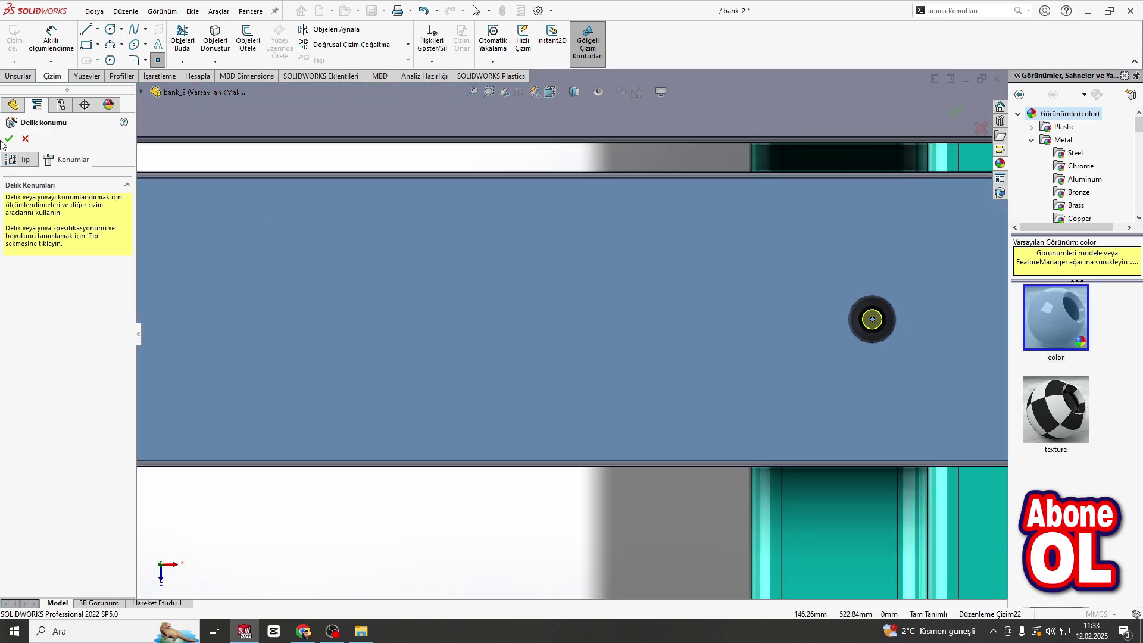
{"action": "left_click", "coordinate": [9, 138]}
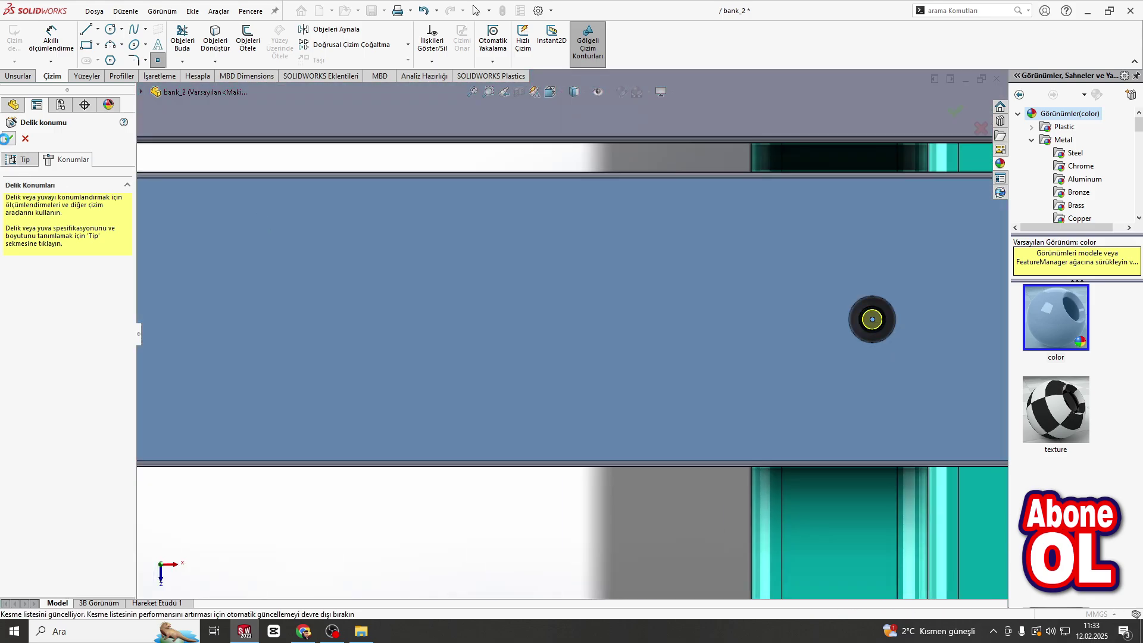
Turn off ambient occlusion and shadows in the model display.
{"action": "left_click", "coordinate": [660, 92]}
{"action": "left_click", "coordinate": [677, 136]}
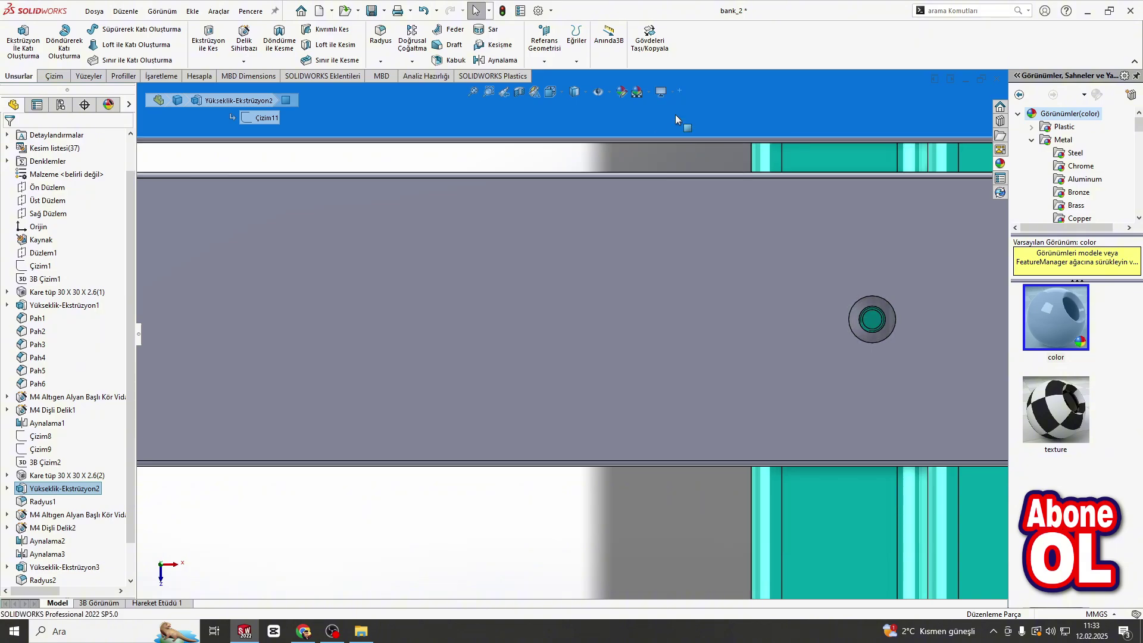
{"action": "left_click", "coordinate": [662, 92]}
{"action": "left_click", "coordinate": [676, 122]}
{"action": "scroll", "coordinate": [642, 249], "scroll_direction": "up", "scroll_amount": 9}
{"action": "left_click", "coordinate": [531, 435]}
{"action": "scroll", "coordinate": [413, 363], "scroll_direction": "up", "scroll_amount": 2}
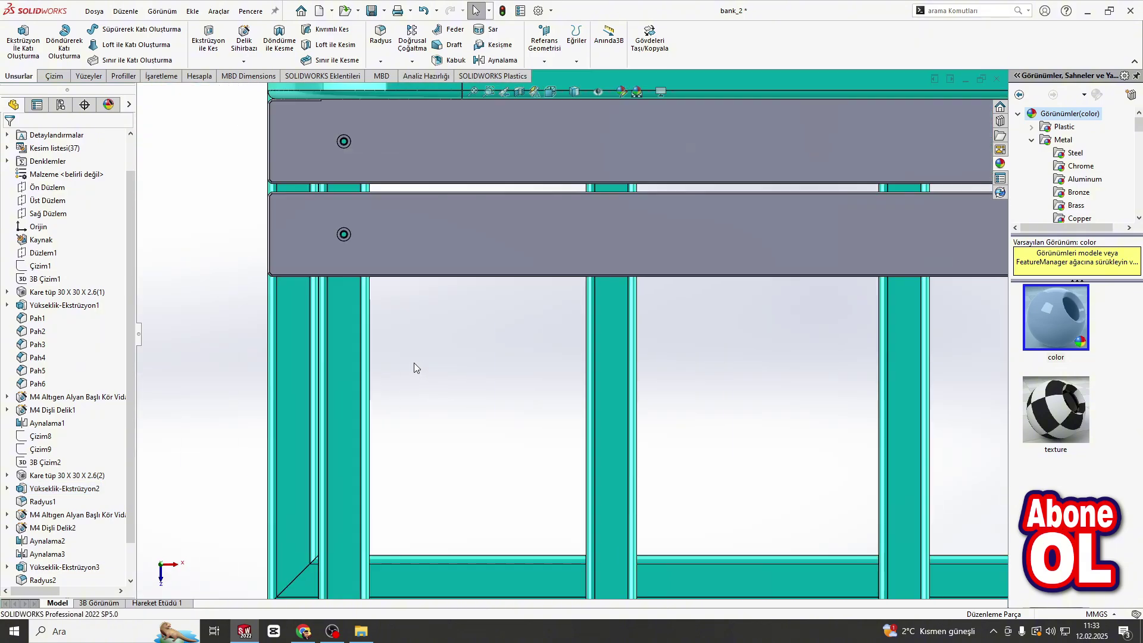
Start a linear body pattern of the drilled second plank along the long tube's edge, using the up-to-reference option.
{"action": "scroll", "coordinate": [477, 428], "scroll_direction": "up", "scroll_amount": 5}
{"action": "middle_click_drag", "start_coordinate": [477, 429], "coordinate": [334, 198]}
{"action": "left_click", "coordinate": [412, 42]}
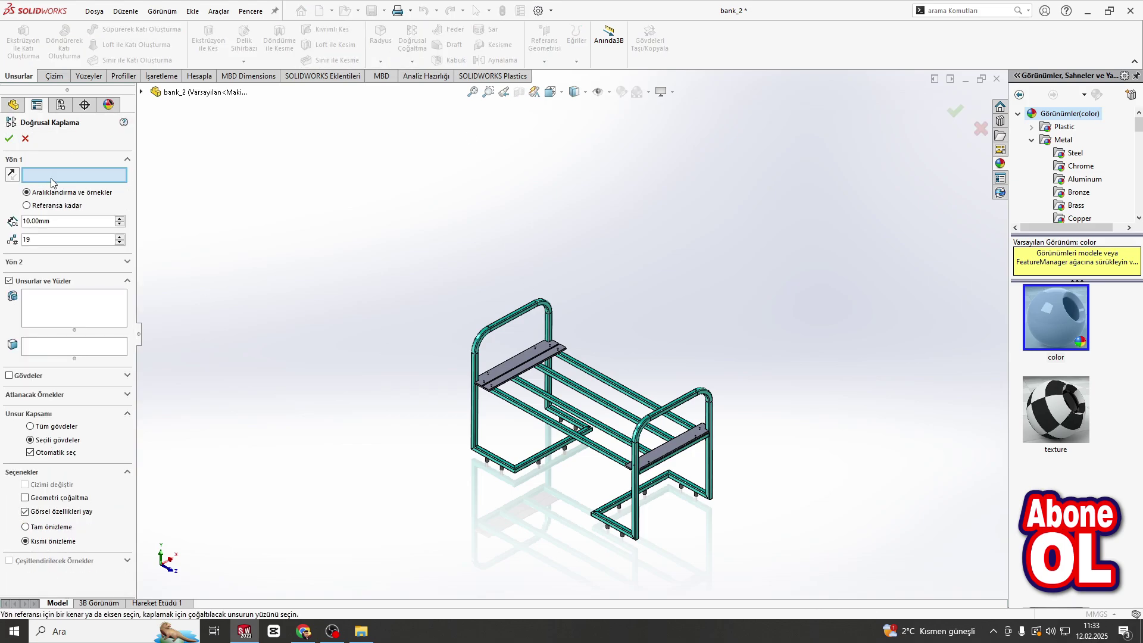
{"action": "scroll", "coordinate": [510, 415], "scroll_direction": "down", "scroll_amount": 8}
{"action": "left_click", "coordinate": [497, 331]}
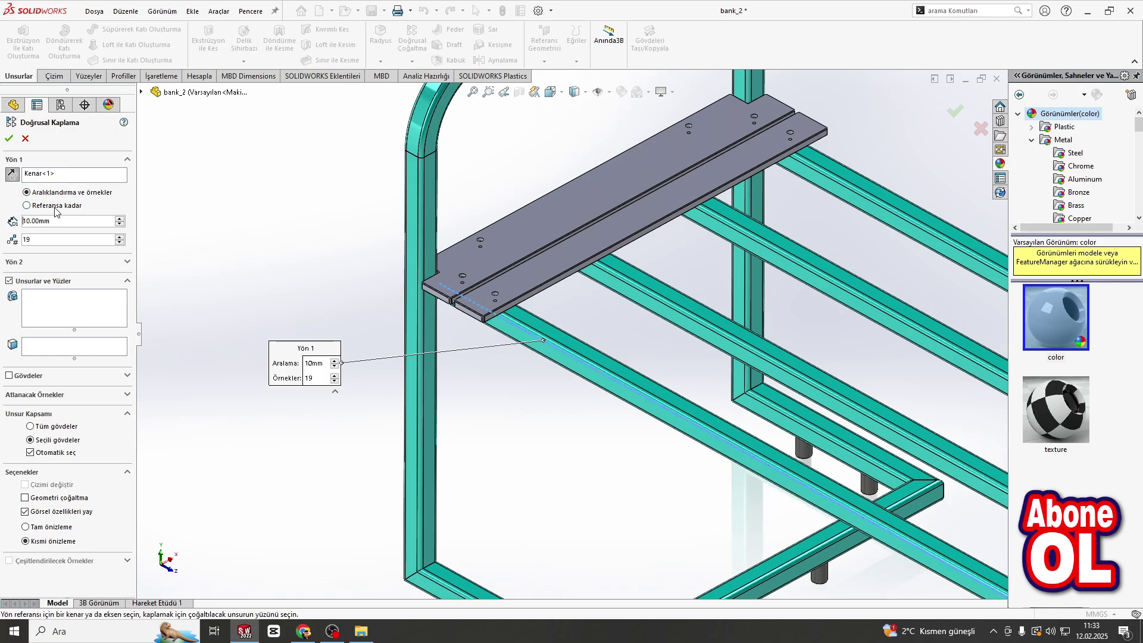
{"action": "left_click", "coordinate": [27, 206]}
{"action": "left_click", "coordinate": [9, 465]}
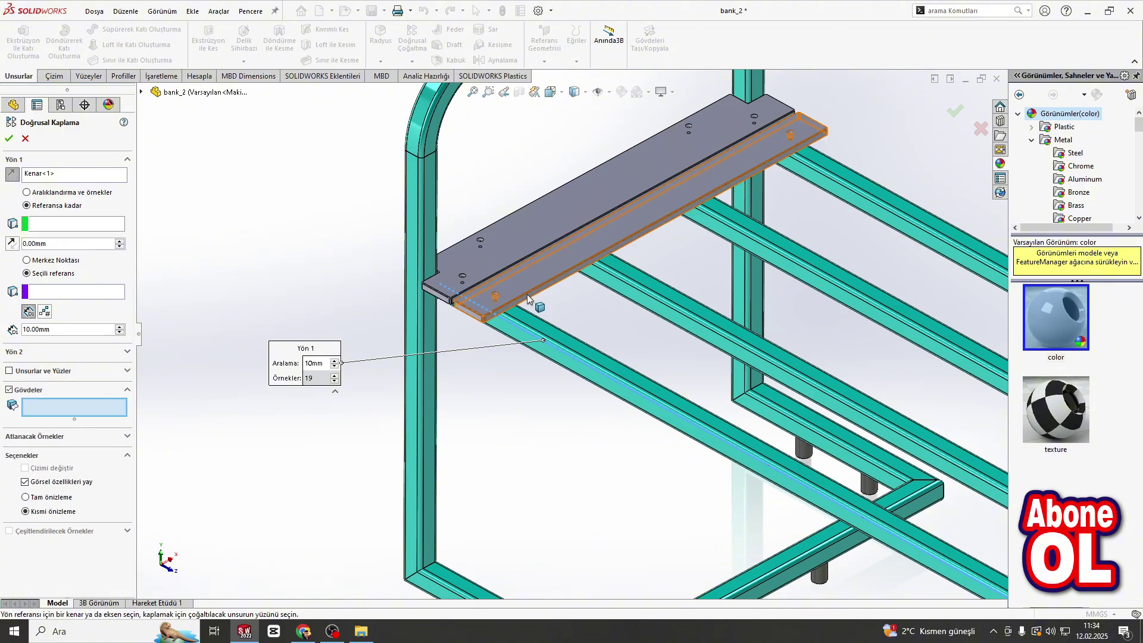
{"action": "left_click", "coordinate": [546, 266]}
Set the inner side face of the opposite end plank as the pattern's end reference.
{"action": "left_click", "coordinate": [48, 224]}
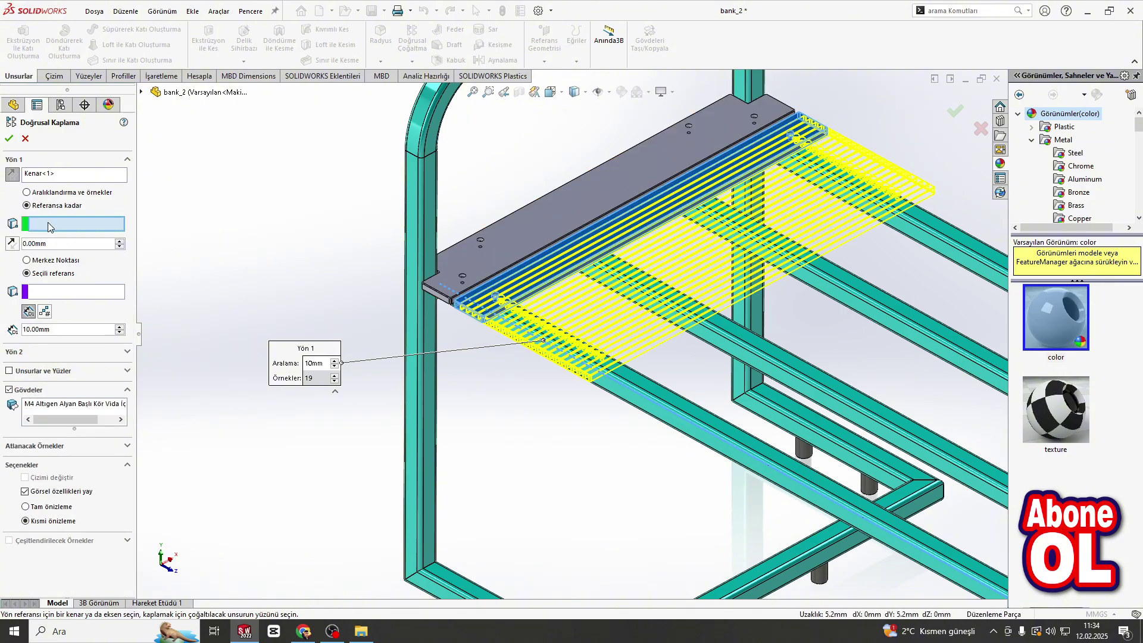
{"action": "scroll", "coordinate": [612, 350], "scroll_direction": "up", "scroll_amount": 5}
{"action": "middle_click_drag", "start_coordinate": [612, 350], "coordinate": [714, 378]}
{"action": "scroll", "coordinate": [851, 400], "scroll_direction": "down", "scroll_amount": 8}
{"action": "left_click", "coordinate": [796, 397]}
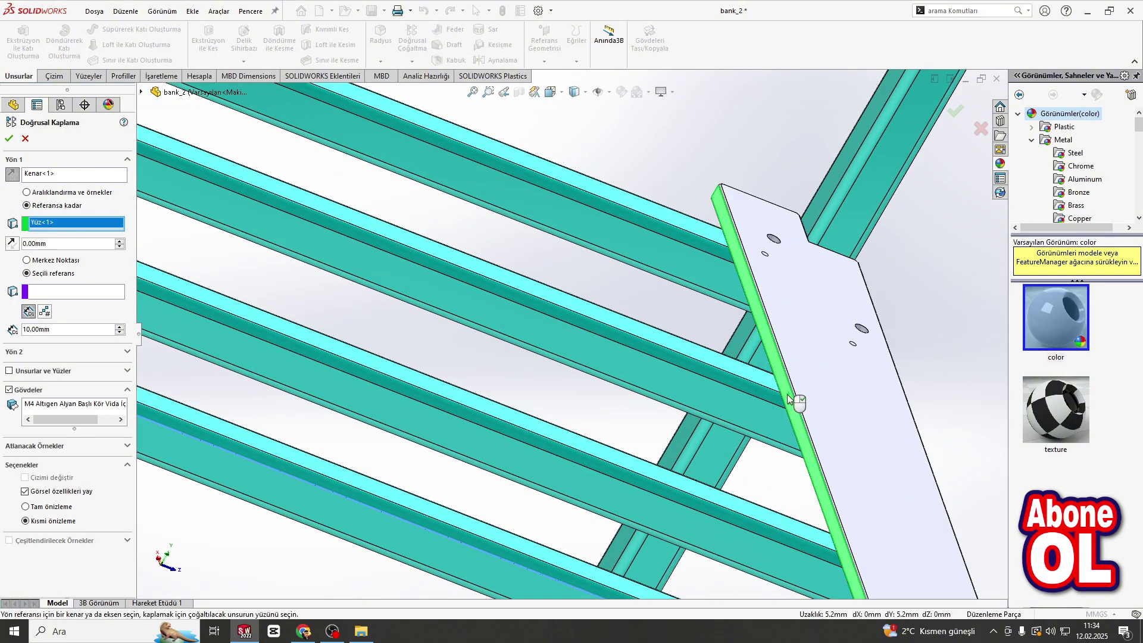
Define the pattern by 19 instances and pick the seat plank's leading side face as the selected reference.
{"action": "scroll", "coordinate": [797, 398], "scroll_direction": "up", "scroll_amount": 5}
{"action": "middle_click_drag", "start_coordinate": [655, 333], "coordinate": [417, 268]}
{"action": "scroll", "coordinate": [301, 247], "scroll_direction": "down", "scroll_amount": 6}
{"action": "scroll", "coordinate": [179, 263], "scroll_direction": "down", "scroll_amount": 2}
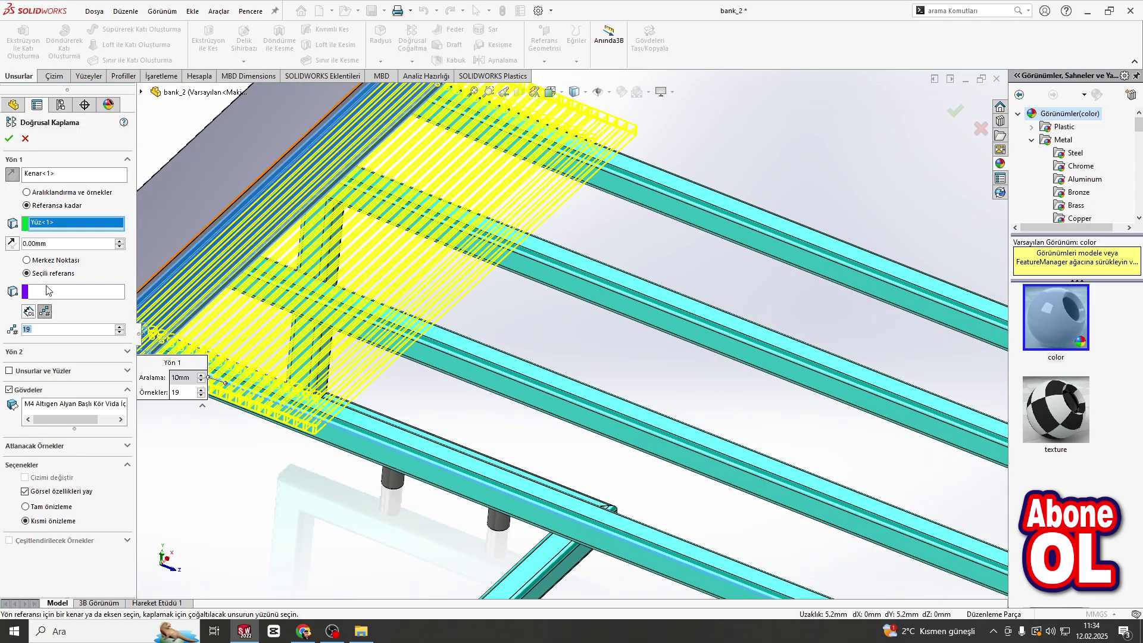
{"action": "left_click", "coordinate": [46, 291]}
{"action": "scroll", "coordinate": [208, 325], "scroll_direction": "up", "scroll_amount": 2}
{"action": "scroll", "coordinate": [268, 346], "scroll_direction": "down", "scroll_amount": 9}
{"action": "left_click", "coordinate": [520, 396]}
{"action": "scroll", "coordinate": [519, 397], "scroll_direction": "up", "scroll_amount": 9}
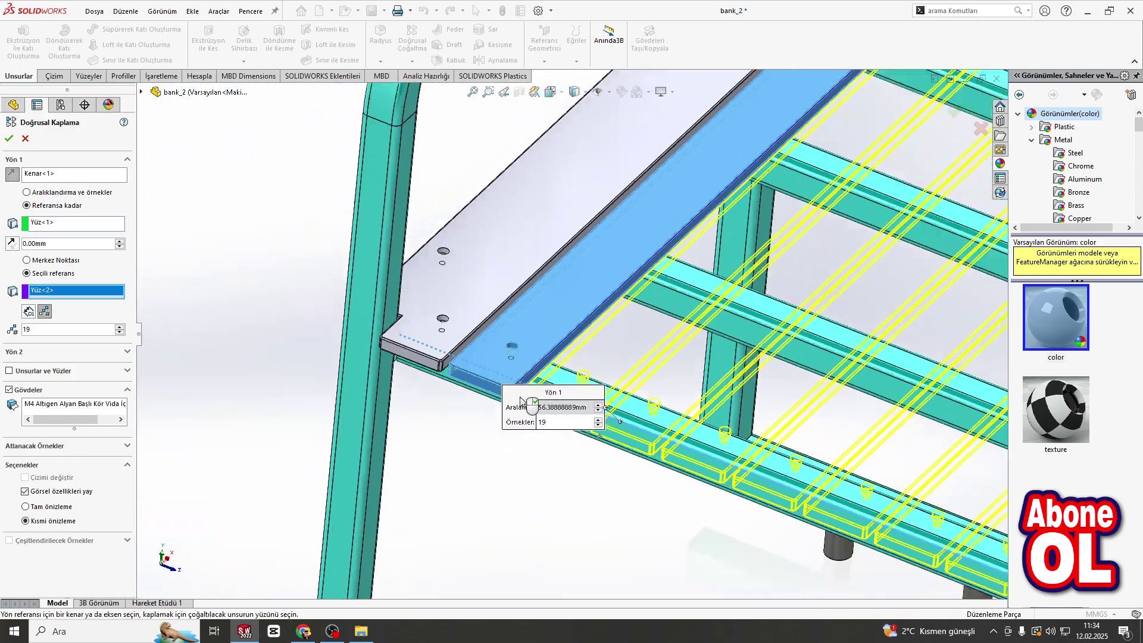
Set the pattern's offset distance from the end plank's face to 5 mm.
{"action": "middle_click_drag", "start_coordinate": [519, 396], "coordinate": [550, 381]}
{"action": "key", "text": "f"}
{"action": "scroll", "coordinate": [780, 411], "scroll_direction": "down", "scroll_amount": 8}
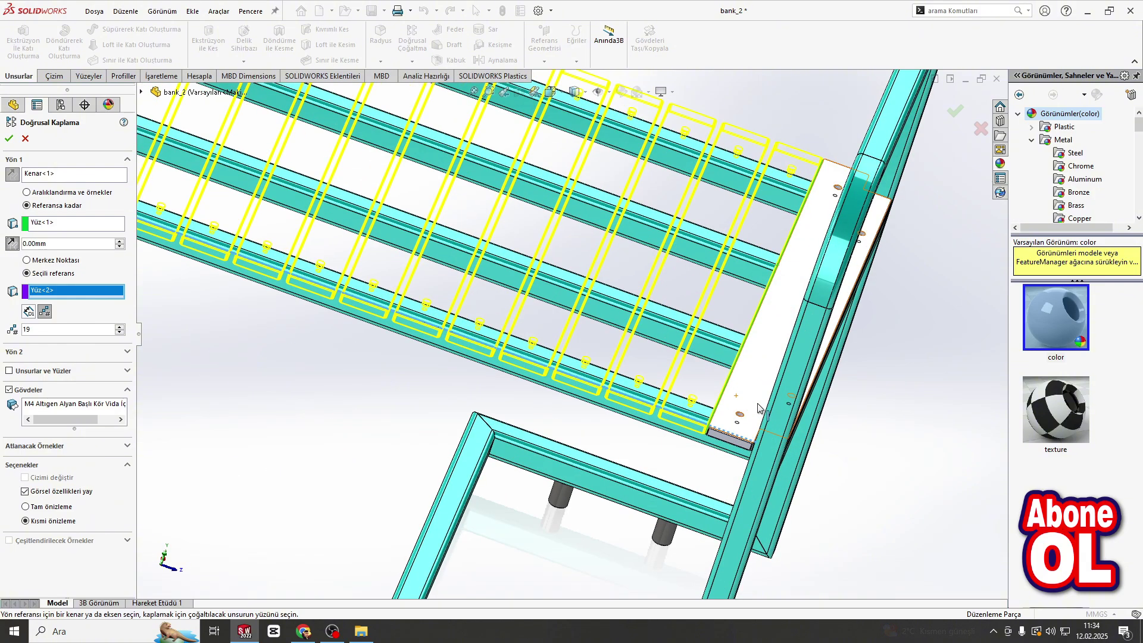
{"action": "middle_click_drag", "start_coordinate": [780, 410], "coordinate": [800, 414]}
{"action": "scroll", "coordinate": [447, 387], "scroll_direction": "down", "scroll_amount": 1}
{"action": "left_click_drag", "start_coordinate": [61, 246], "coordinate": [2, 242]}
{"action": "type", "text": "5"}
{"action": "key", "text": "Return"}
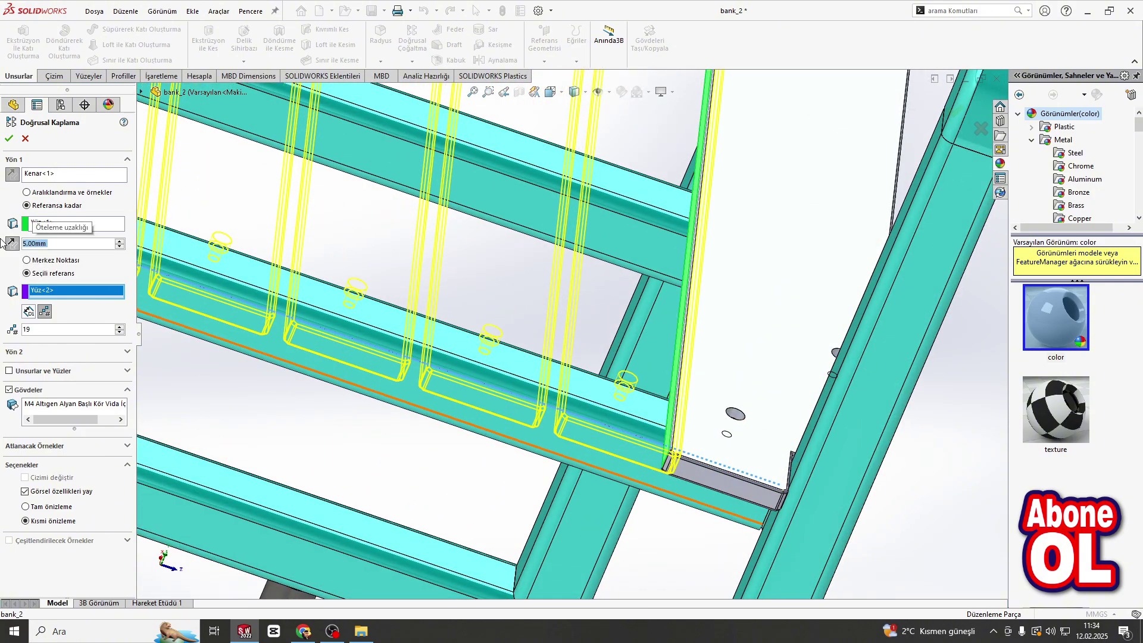
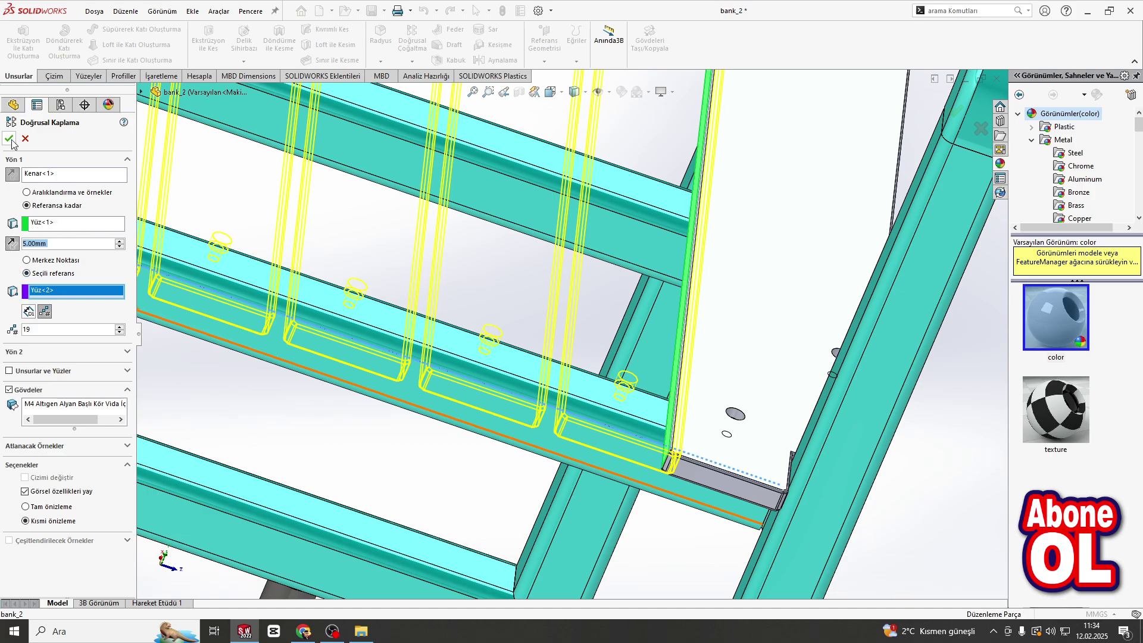
Reverse the offset direction and create the plank pattern.
{"action": "left_click", "coordinate": [12, 246]}
{"action": "scroll", "coordinate": [484, 395], "scroll_direction": "up", "scroll_amount": 4}
{"action": "middle_click_drag", "start_coordinate": [484, 395], "coordinate": [447, 385]}
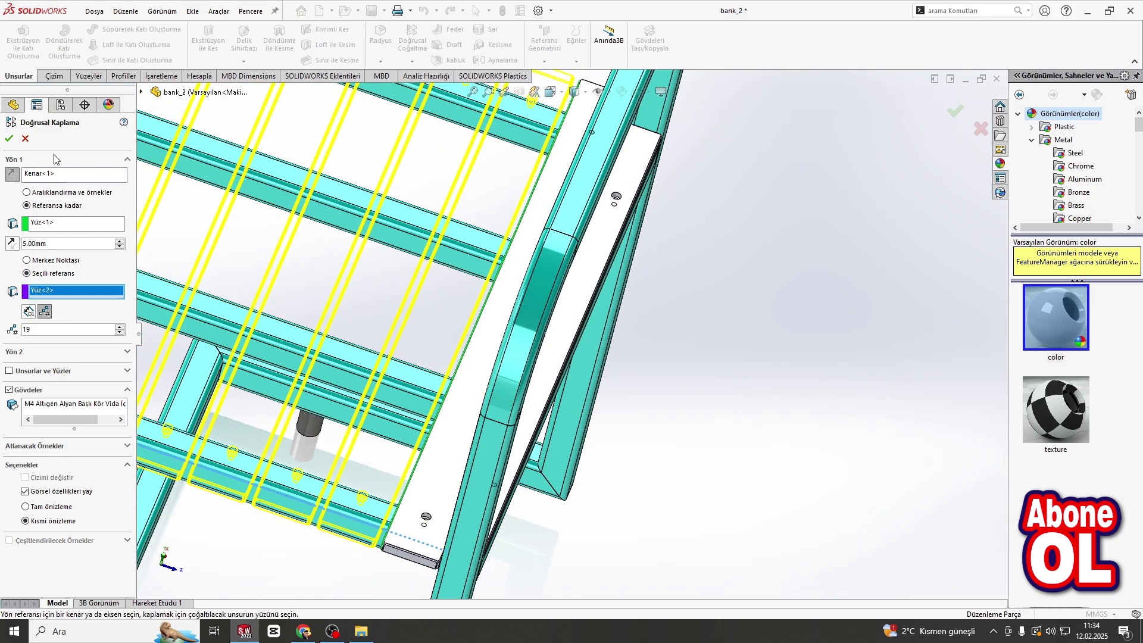
{"action": "left_click", "coordinate": [9, 139]}
{"action": "scroll", "coordinate": [338, 393], "scroll_direction": "up", "scroll_amount": 8}
{"action": "middle_click_drag", "start_coordinate": [344, 389], "coordinate": [333, 372]}
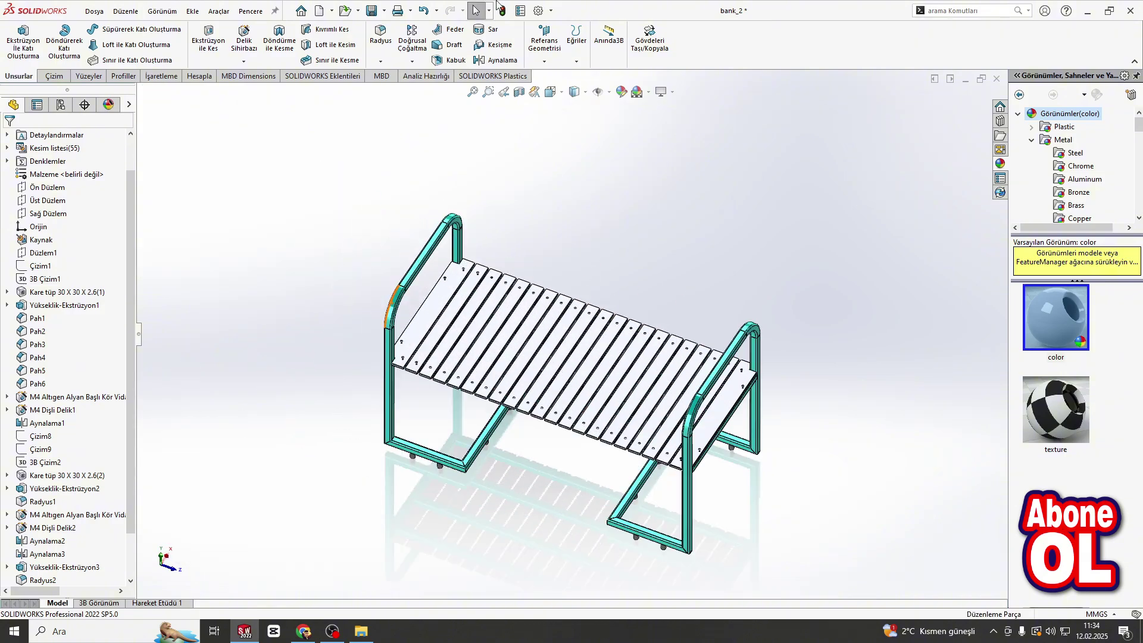
Start another linear pattern with the tapped hole beneath the second plank as the feature to repeat.
{"action": "left_click", "coordinate": [411, 44]}
{"action": "scroll", "coordinate": [531, 331], "scroll_direction": "down", "scroll_amount": 10}
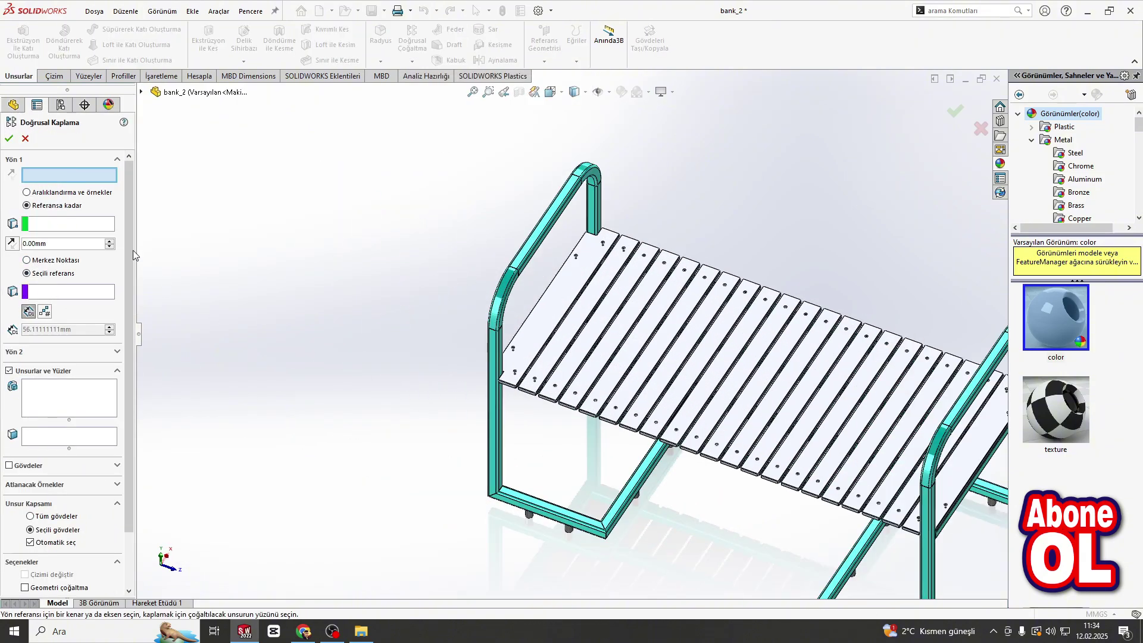
{"action": "scroll", "coordinate": [531, 331], "scroll_direction": "down", "scroll_amount": 8}
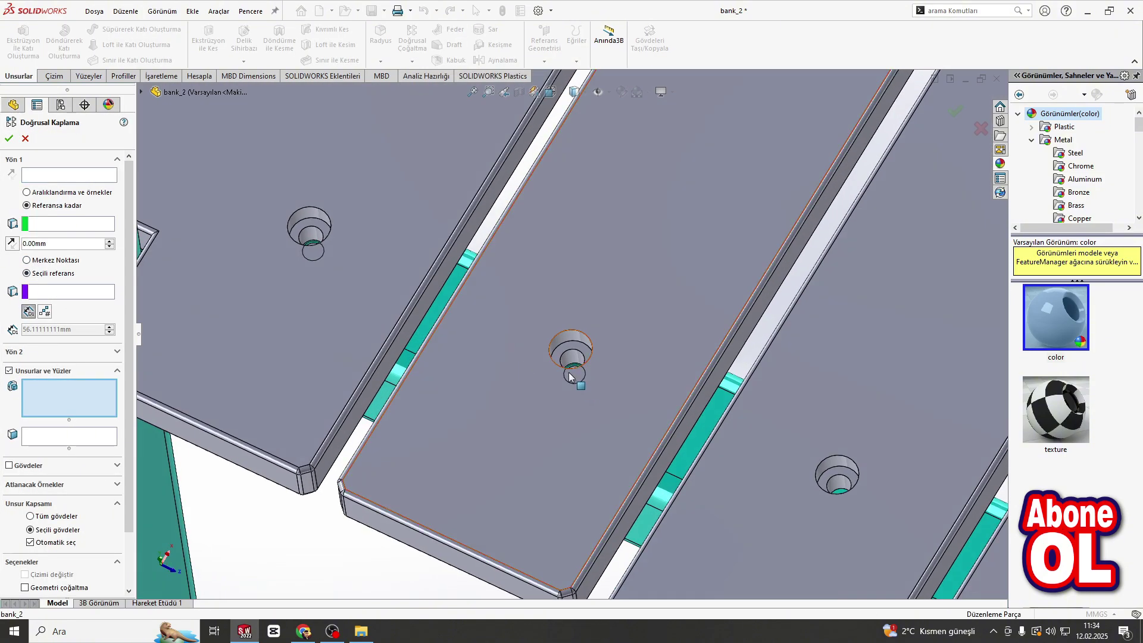
{"action": "left_click", "coordinate": [586, 369]}
{"action": "scroll", "coordinate": [578, 380], "scroll_direction": "up", "scroll_amount": 10}
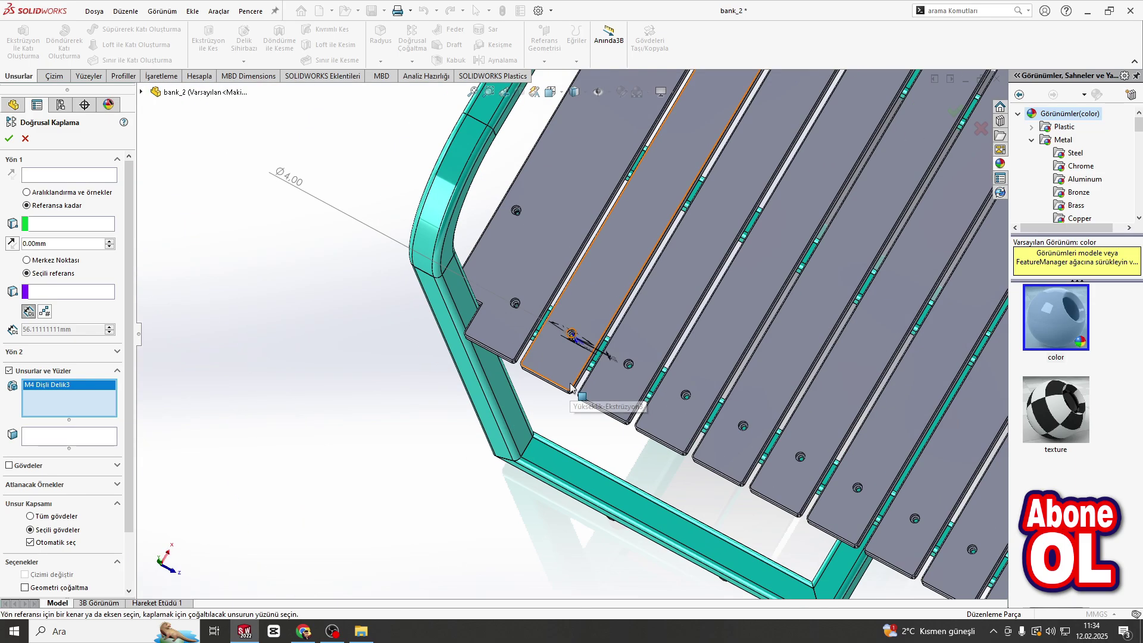
Pattern the tapped hole along the second plank's short end edge with 56.11111111 mm spacing and 19 instances.
{"action": "left_click", "coordinate": [61, 176]}
{"action": "scroll", "coordinate": [527, 373], "scroll_direction": "down", "scroll_amount": 3}
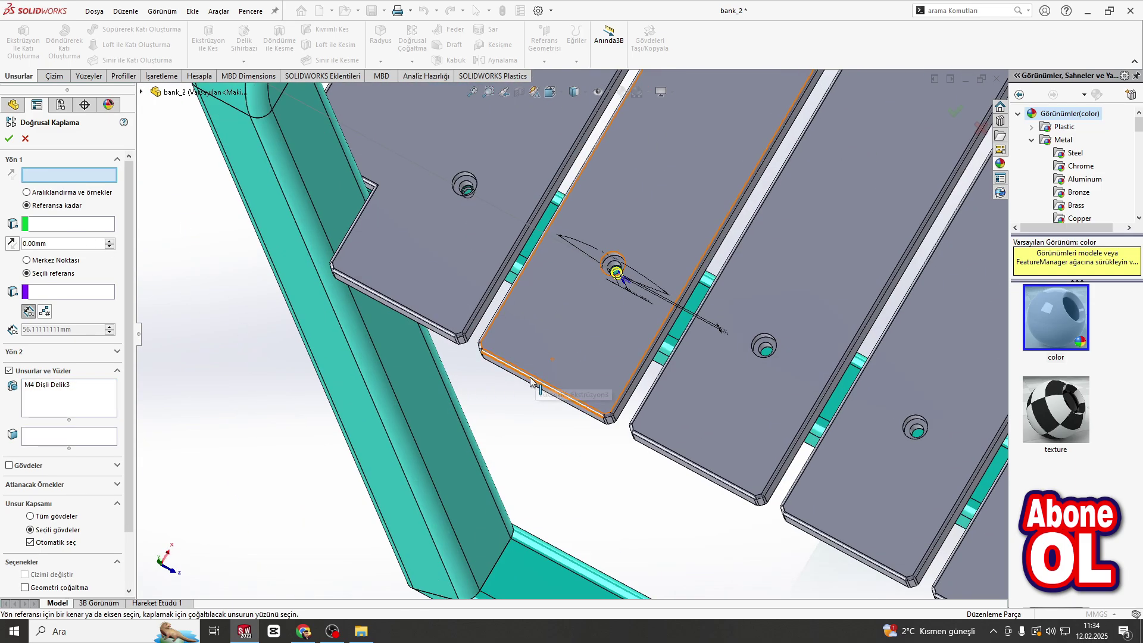
{"action": "left_click", "coordinate": [531, 381]}
{"action": "scroll", "coordinate": [532, 381], "scroll_direction": "up", "scroll_amount": 5}
{"action": "scroll", "coordinate": [776, 431], "scroll_direction": "down", "scroll_amount": 6}
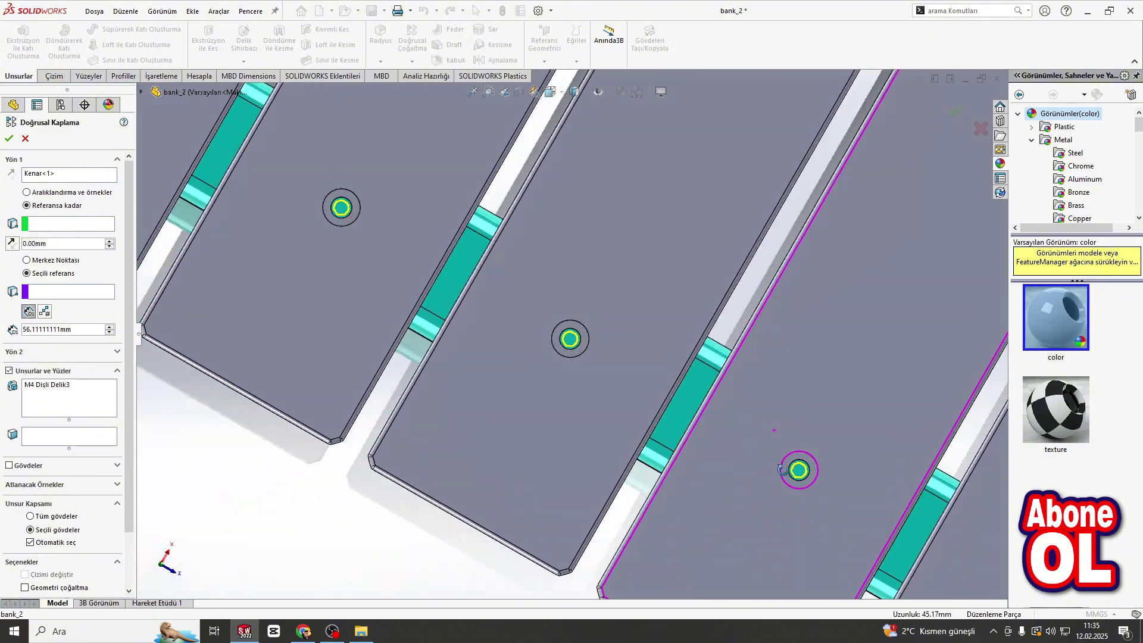
{"action": "scroll", "coordinate": [823, 481], "scroll_direction": "up", "scroll_amount": 2}
{"action": "left_click", "coordinate": [40, 193]}
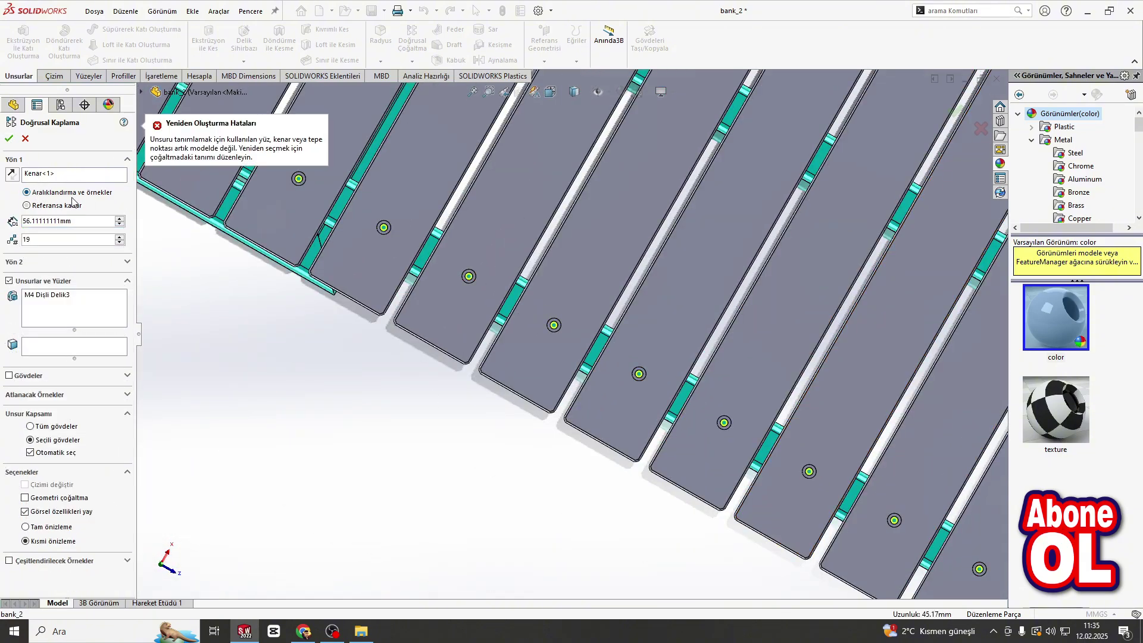
{"action": "scroll", "coordinate": [625, 380], "scroll_direction": "down", "scroll_amount": 7}
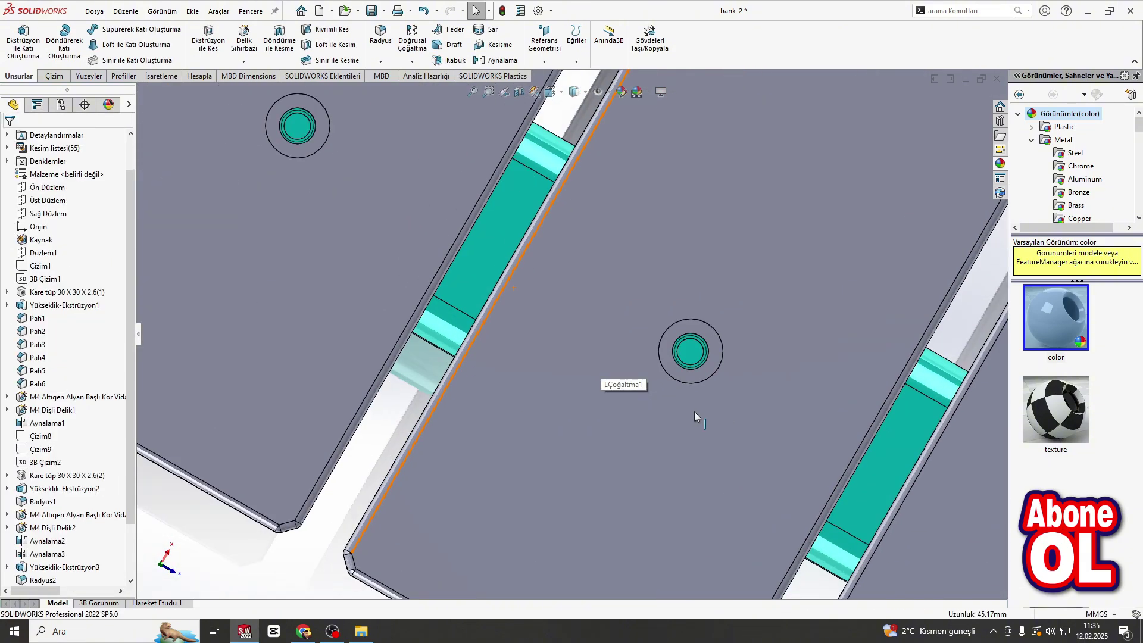
Inspect the patterned seat planks and their screw holes up close, including the whole bench and its mirrored frames.
{"action": "middle_click_drag", "start_coordinate": [723, 418], "coordinate": [715, 405]}
{"action": "scroll", "coordinate": [715, 405], "scroll_direction": "up", "scroll_amount": 6}
{"action": "left_click", "coordinate": [854, 394]}
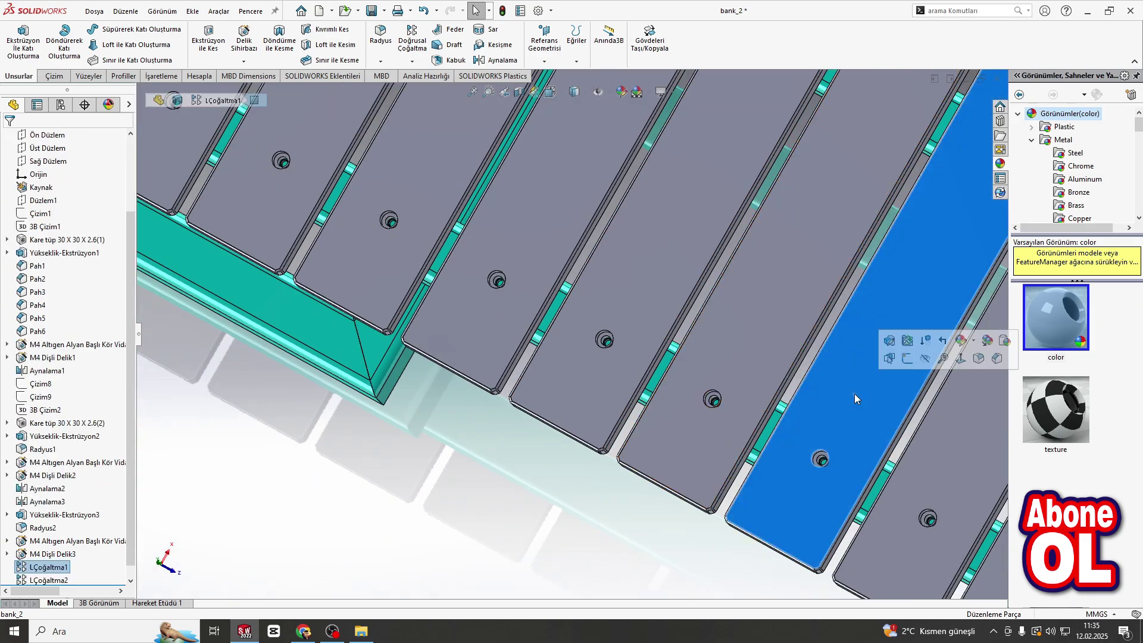
{"action": "left_click", "coordinate": [959, 359]}
{"action": "left_click", "coordinate": [388, 332]}
{"action": "scroll", "coordinate": [488, 344], "scroll_direction": "down", "scroll_amount": 9}
{"action": "scroll", "coordinate": [512, 361], "scroll_direction": "up", "scroll_amount": 9}
{"action": "middle_click_drag", "start_coordinate": [511, 363], "coordinate": [570, 376]}
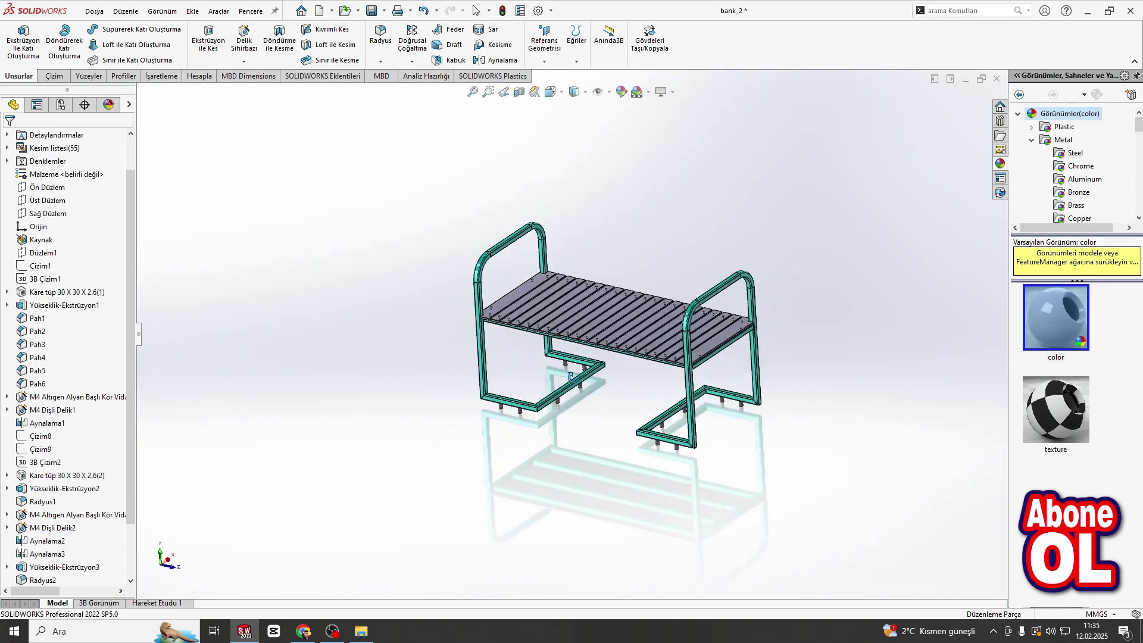
Apply a wood appearance from the Organic Wood library to the patterned planks in the middle of the seat.
{"action": "left_click", "coordinate": [1036, 140]}
{"action": "scroll", "coordinate": [1040, 194], "scroll_direction": "down", "scroll_amount": 1}
{"action": "scroll", "coordinate": [1080, 213], "scroll_direction": "down", "scroll_amount": 1}
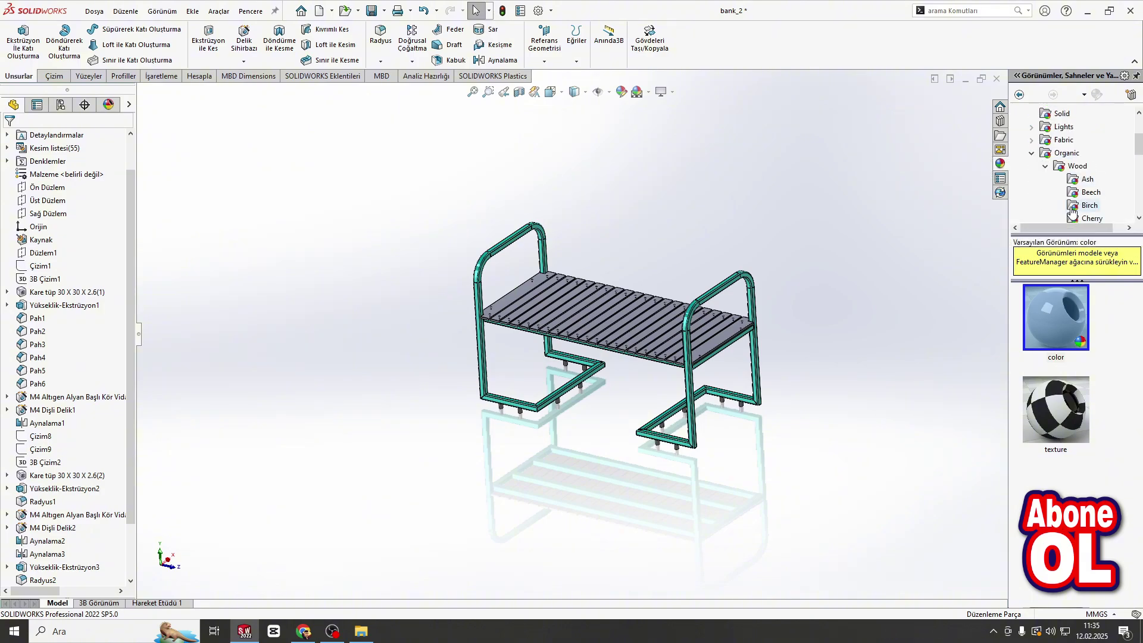
{"action": "scroll", "coordinate": [1095, 196], "scroll_direction": "down", "scroll_amount": 1}
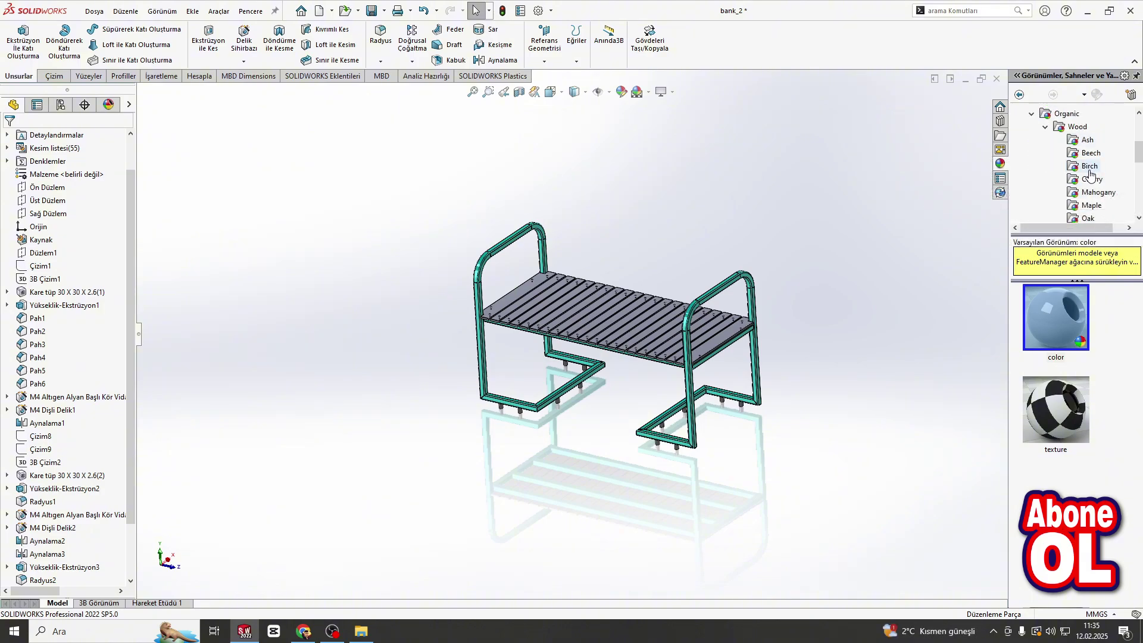
{"action": "left_click", "coordinate": [1075, 127]}
{"action": "scroll", "coordinate": [1067, 407], "scroll_direction": "down", "scroll_amount": 2}
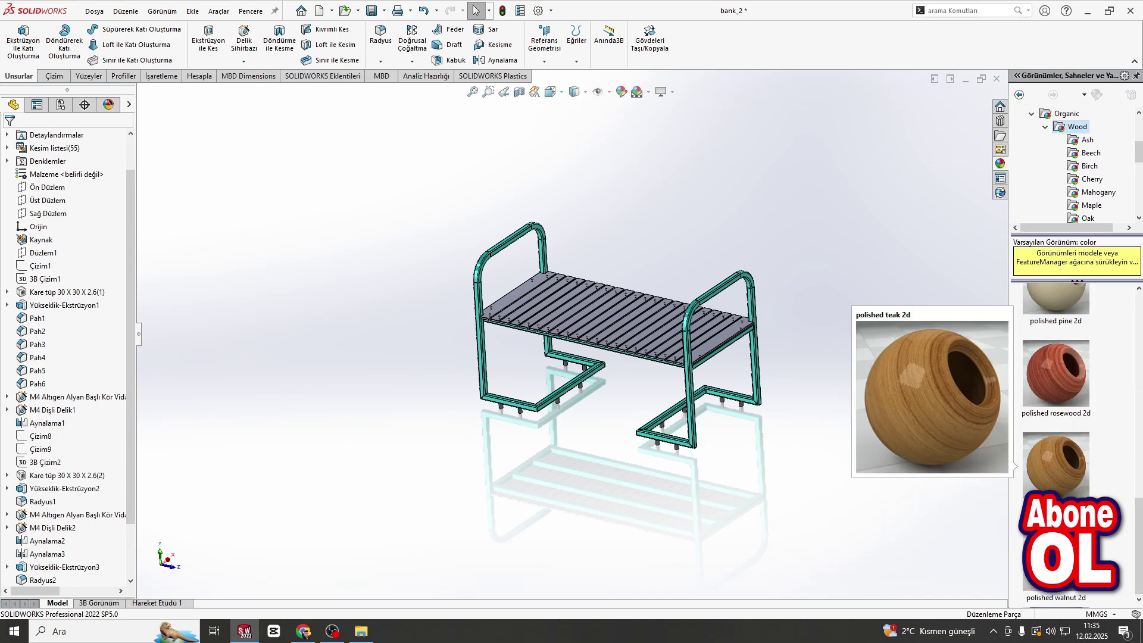
{"action": "left_click_drag", "start_coordinate": [1057, 465], "coordinate": [590, 315]}
{"action": "left_click", "coordinate": [586, 317]}
Finish the remaining seat planks, including the end planks, with the polished walnut 2d appearance.
{"action": "scroll", "coordinate": [801, 413], "scroll_direction": "down", "scroll_amount": 3}
{"action": "left_click_drag", "start_coordinate": [1056, 464], "coordinate": [642, 299]}
{"action": "left_click", "coordinate": [646, 294]}
{"action": "left_click_drag", "start_coordinate": [1057, 553], "coordinate": [296, 220]}
{"action": "left_click", "coordinate": [319, 222]}
{"action": "left_click_drag", "start_coordinate": [1056, 553], "coordinate": [265, 220]}
{"action": "left_click", "coordinate": [289, 223]}
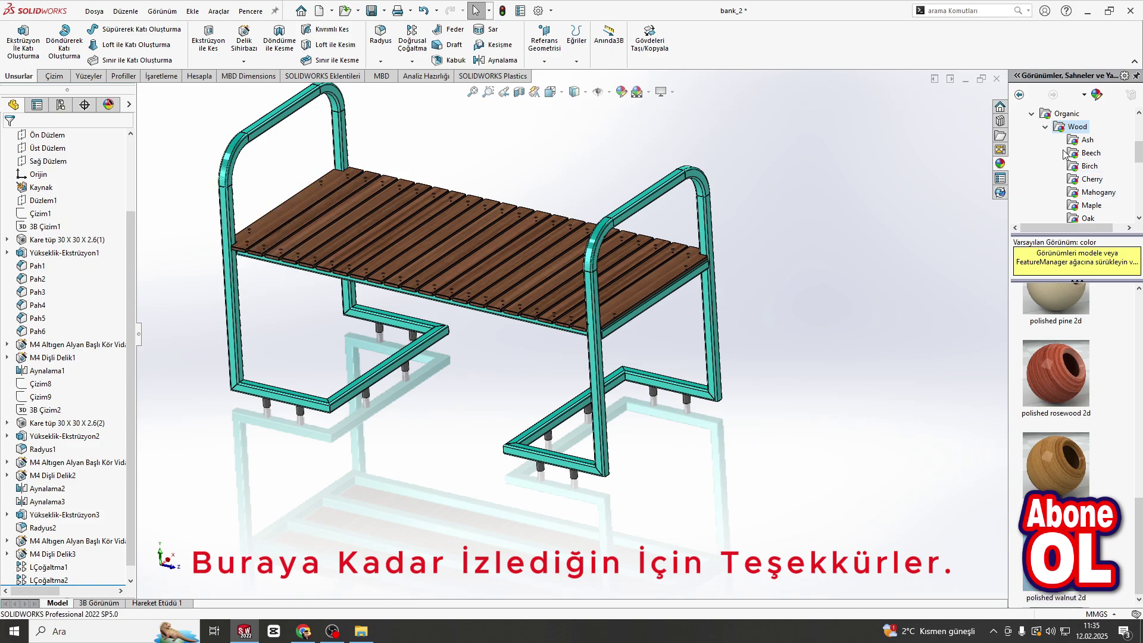
Try the brushed steel appearance from the Metal library on the original square-tube side frame.
{"action": "scroll", "coordinate": [1043, 172], "scroll_direction": "up", "scroll_amount": 3}
{"action": "left_click", "coordinate": [1031, 140]}
{"action": "left_click", "coordinate": [1074, 126]}
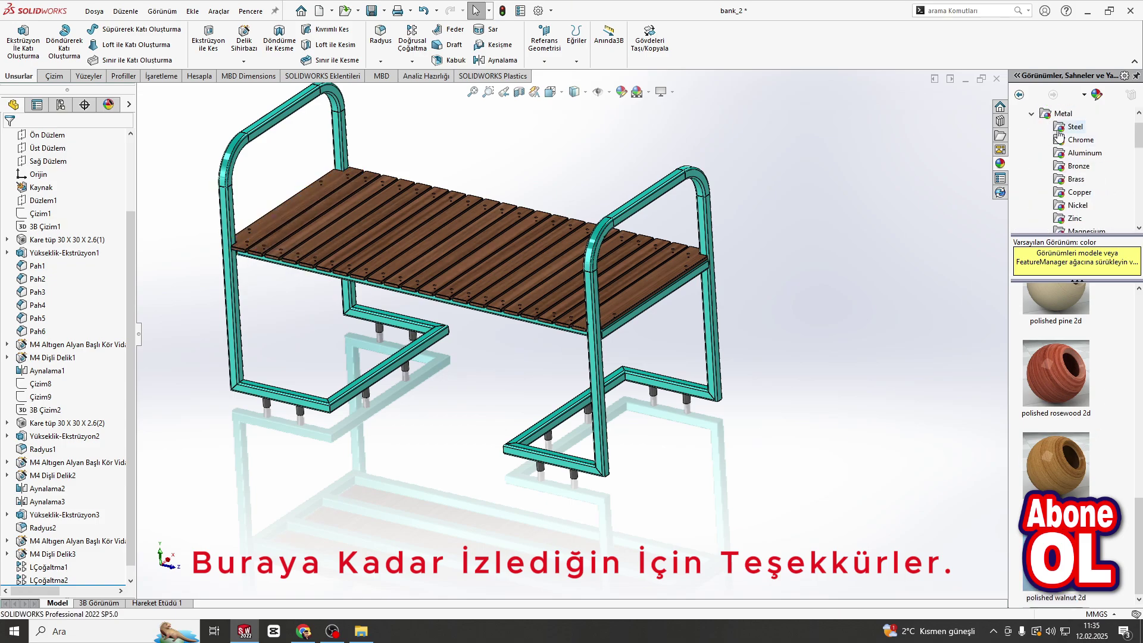
{"action": "mouse_move", "coordinate": [1055, 410]}
{"action": "left_mouse_down"}
{"action": "mouse_move", "coordinate": [590, 395]}
{"action": "mouse_move", "coordinate": [543, 457]}
{"action": "left_mouse_up"}
{"action": "left_click", "coordinate": [535, 459]}
{"action": "scroll", "coordinate": [547, 452], "scroll_direction": "down", "scroll_amount": 3}
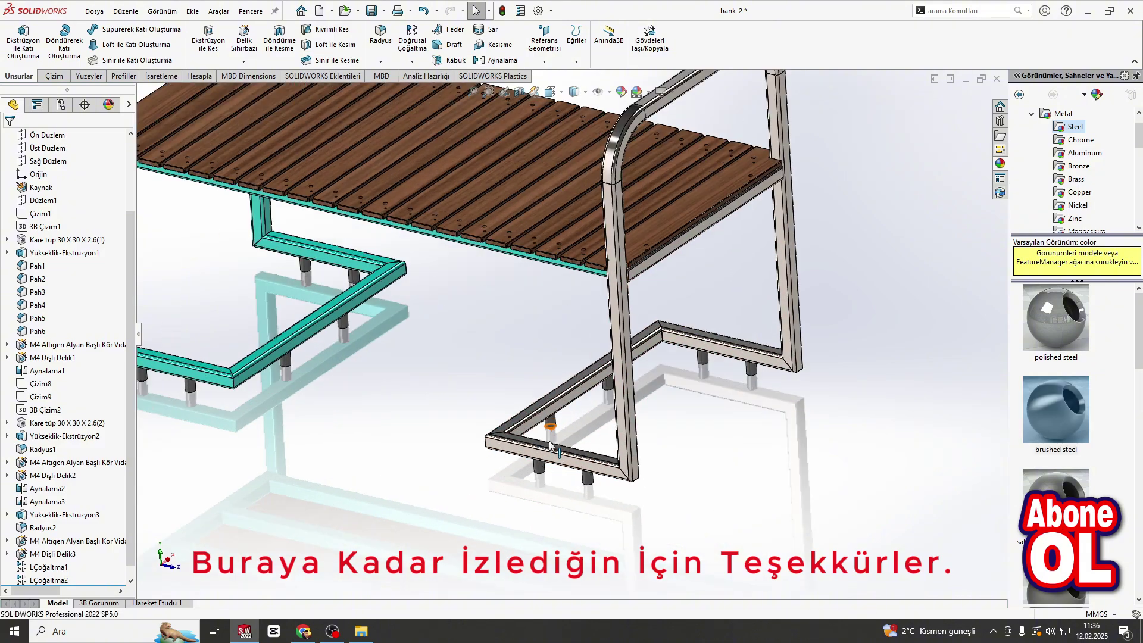
Try the brushed steel appearance on the mirrored side frame as well.
{"action": "left_click_drag", "start_coordinate": [256, 361], "coordinate": [257, 360]}
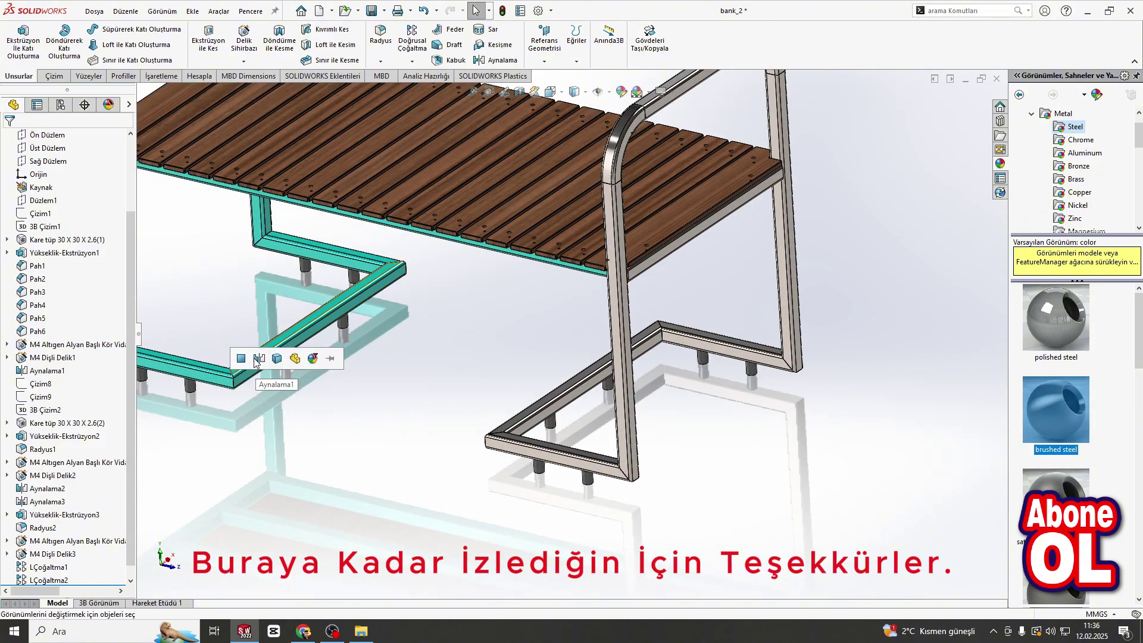
{"action": "left_click", "coordinate": [255, 357]}
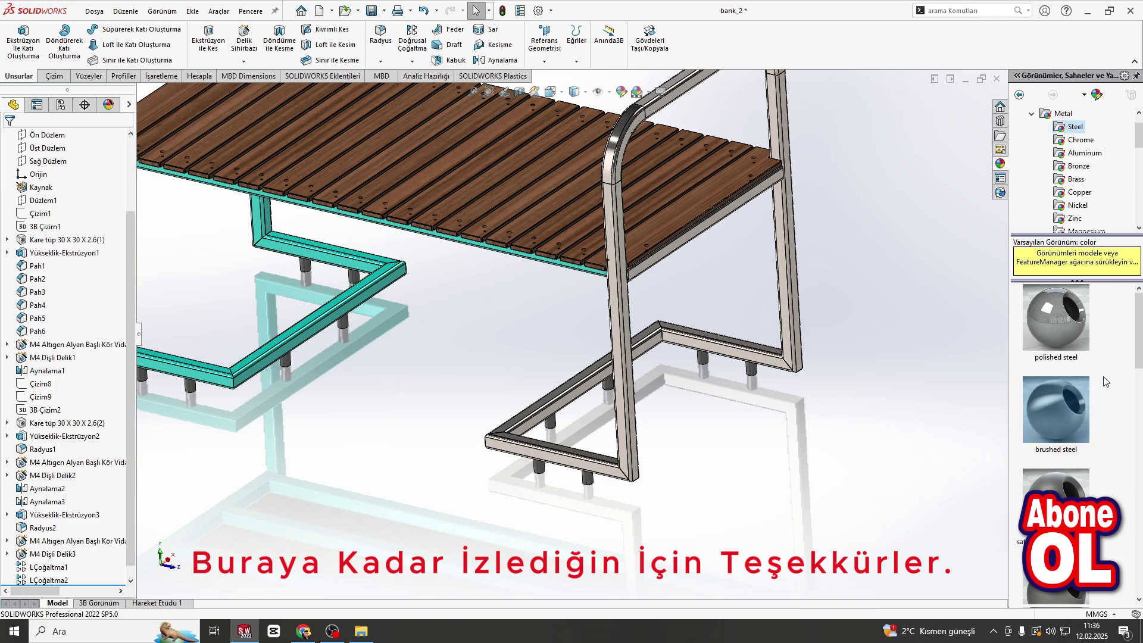
{"action": "left_click_drag", "start_coordinate": [1057, 408], "coordinate": [302, 322]}
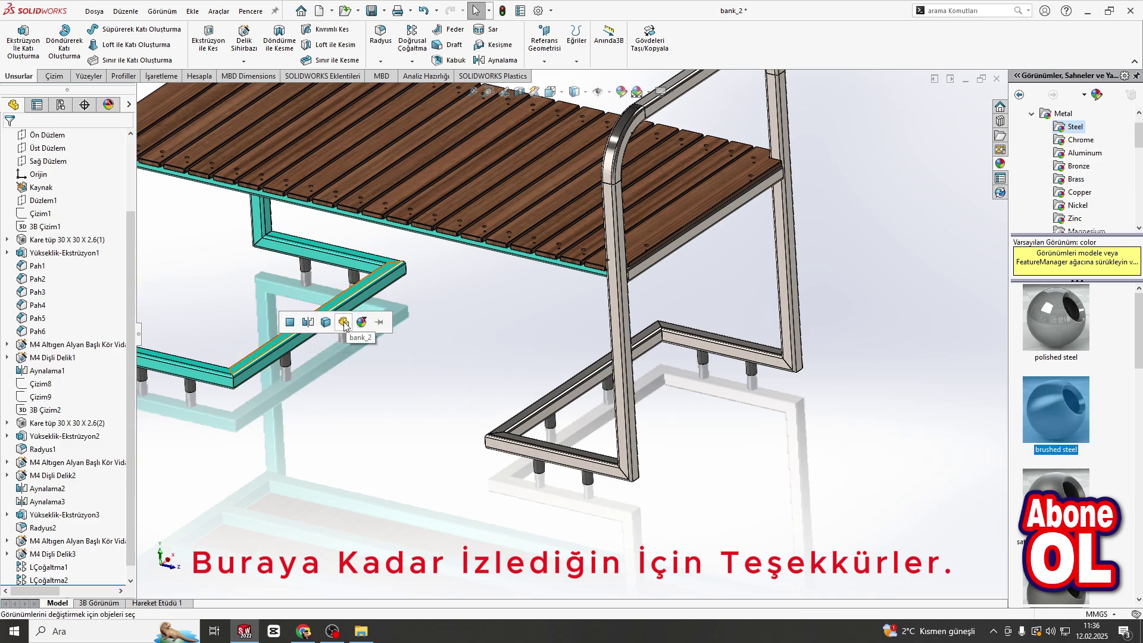
{"action": "mouse_move", "coordinate": [1056, 409]}
{"action": "left_mouse_down"}
{"action": "mouse_move", "coordinate": [217, 395]}
{"action": "mouse_move", "coordinate": [203, 378]}
{"action": "left_mouse_up"}
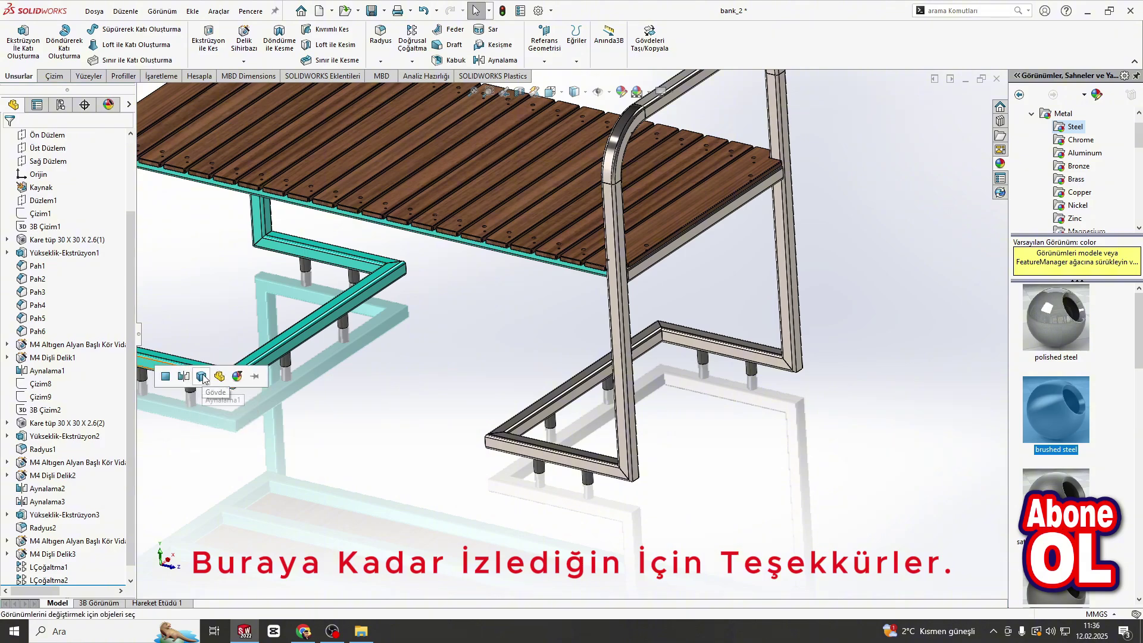
{"action": "left_click", "coordinate": [235, 379]}
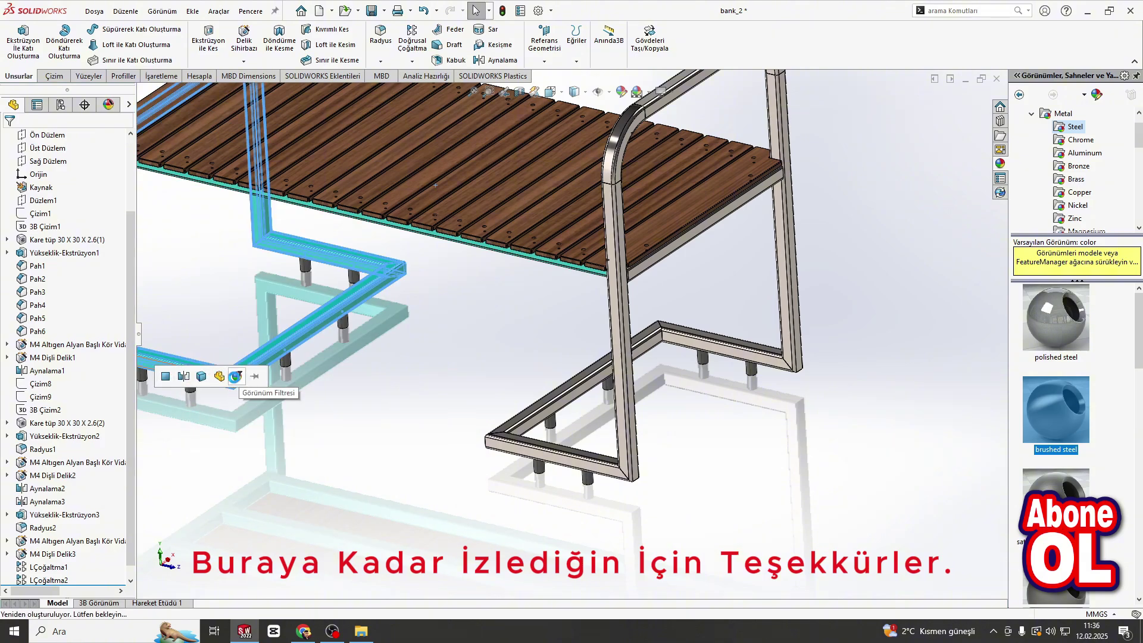
Turn on Shadows in Shaded Mode and Ambient Occlusion for the bench display.
{"action": "scroll", "coordinate": [357, 372], "scroll_direction": "up", "scroll_amount": 5}
{"action": "scroll", "coordinate": [485, 276], "scroll_direction": "down", "scroll_amount": 3}
{"action": "mouse_move", "coordinate": [548, 381]}
{"action": "middle_mouse_down"}
{"action": "mouse_move", "coordinate": [617, 340]}
{"action": "mouse_move", "coordinate": [698, 333]}
{"action": "mouse_move", "coordinate": [762, 347]}
{"action": "mouse_move", "coordinate": [797, 397]}
{"action": "middle_mouse_up"}
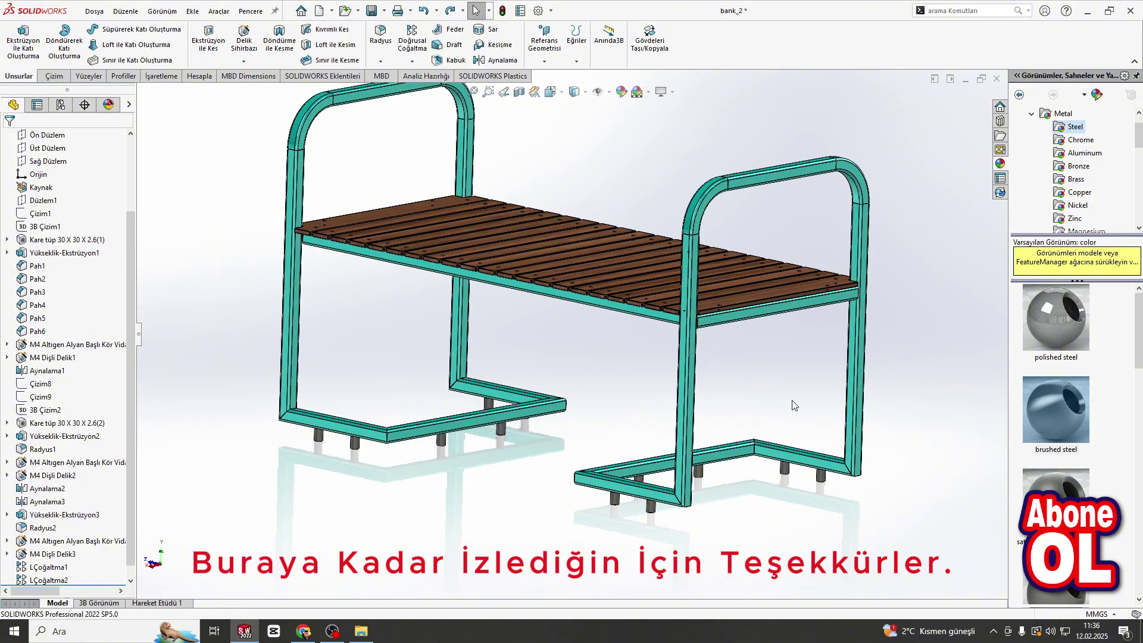
{"action": "scroll", "coordinate": [792, 401], "scroll_direction": "up", "scroll_amount": 5}
{"action": "middle_click_drag", "start_coordinate": [786, 386], "coordinate": [744, 317]}
{"action": "left_click", "coordinate": [662, 92]}
{"action": "left_click", "coordinate": [672, 119]}
{"action": "left_click", "coordinate": [661, 92]}
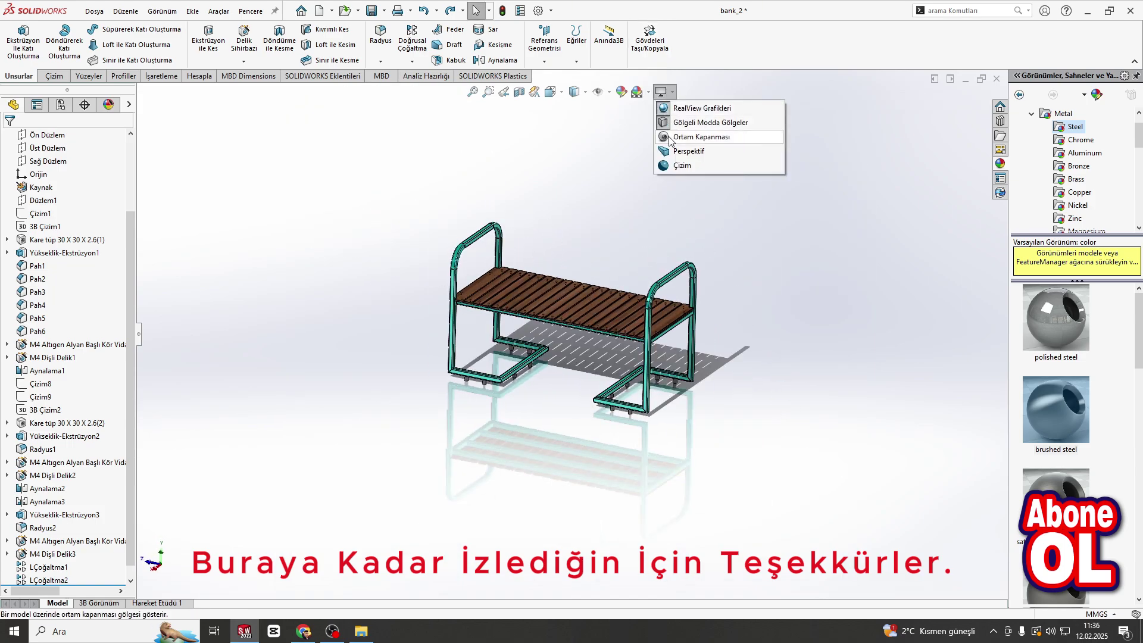
{"action": "left_click", "coordinate": [669, 137]}
Examine the shaded bench from the side and show it in the isometric view.
{"action": "scroll", "coordinate": [570, 502], "scroll_direction": "down", "scroll_amount": 3}
{"action": "middle_click_drag", "start_coordinate": [546, 428], "coordinate": [562, 366]}
{"action": "scroll", "coordinate": [542, 386], "scroll_direction": "up", "scroll_amount": 2}
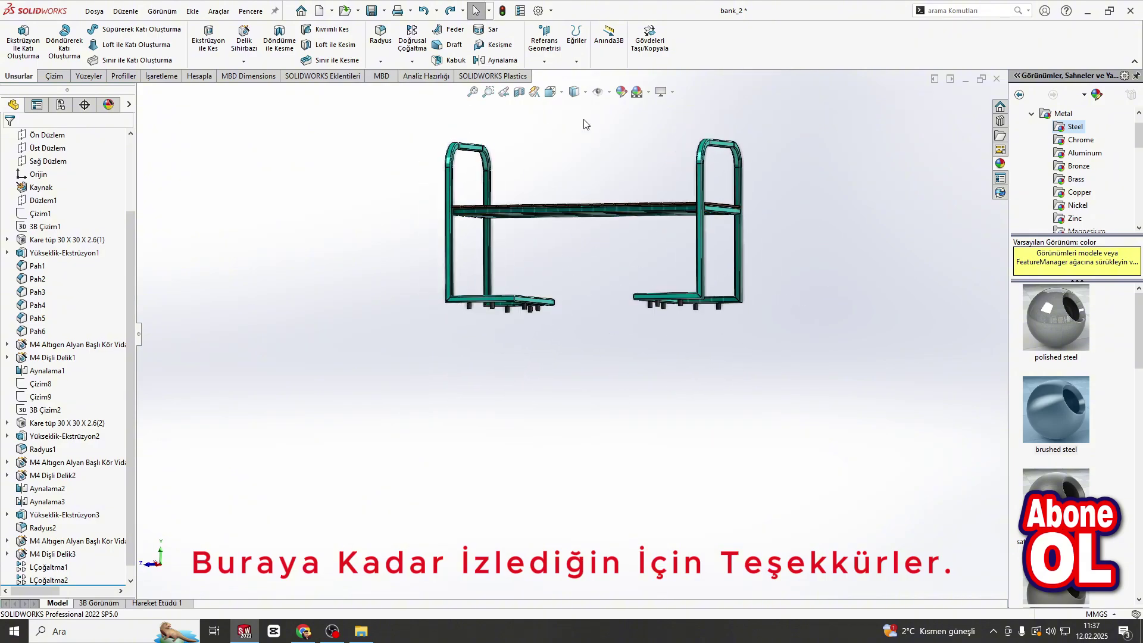
{"action": "left_click", "coordinate": [550, 93]}
{"action": "left_click", "coordinate": [312, 263]}
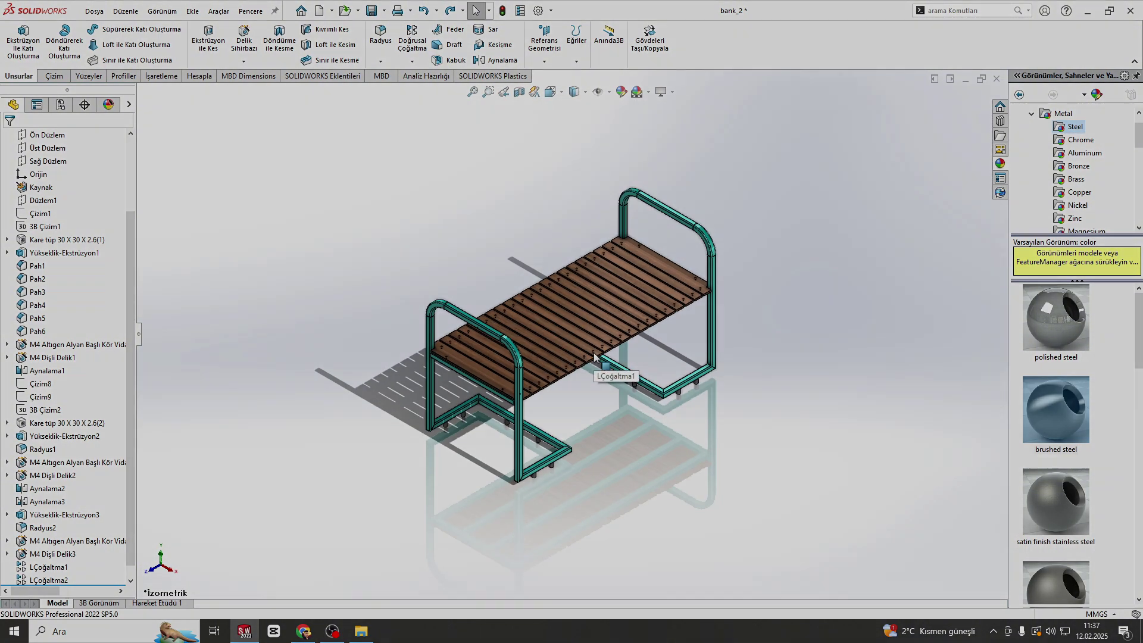